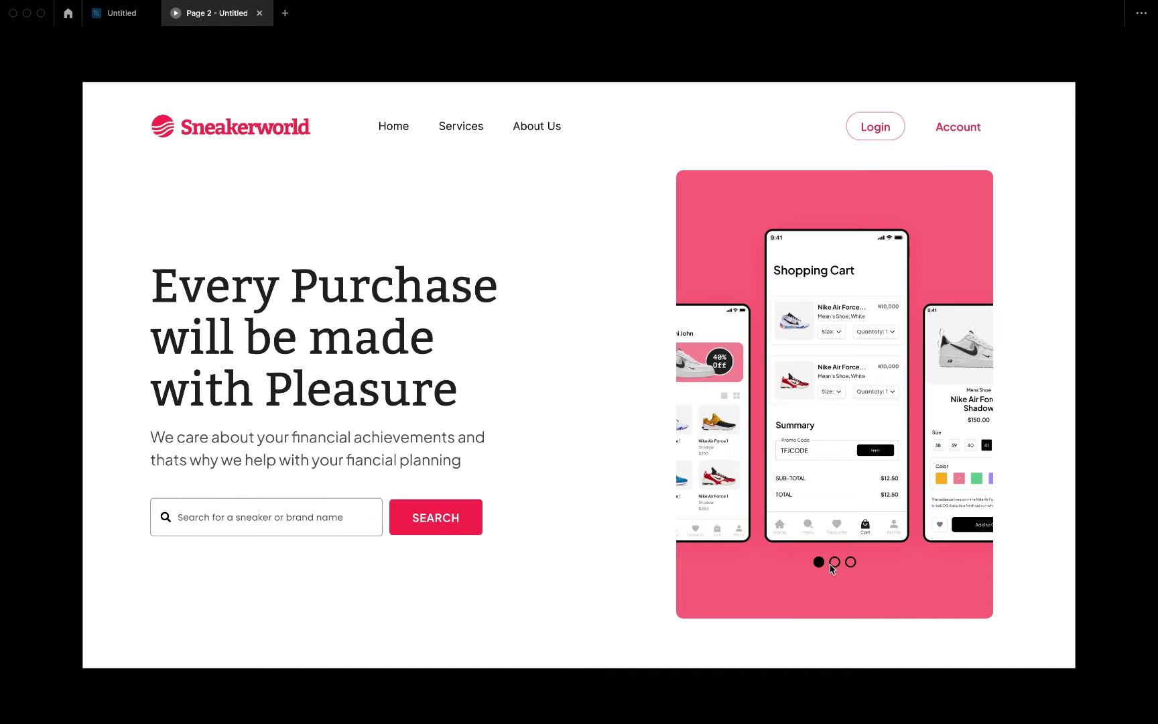
Step: Advance the prototype carousel to the Nike Air Force 1 screen, then close the Page 2 preview
click(834, 563)
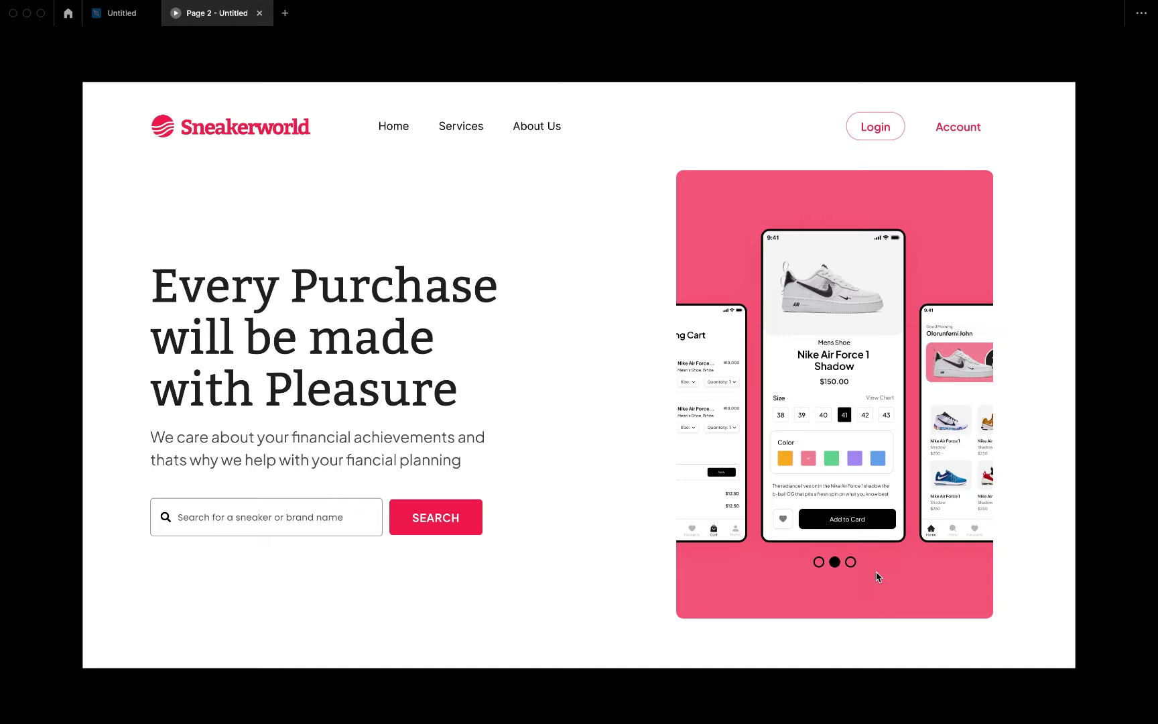
key(super+w)
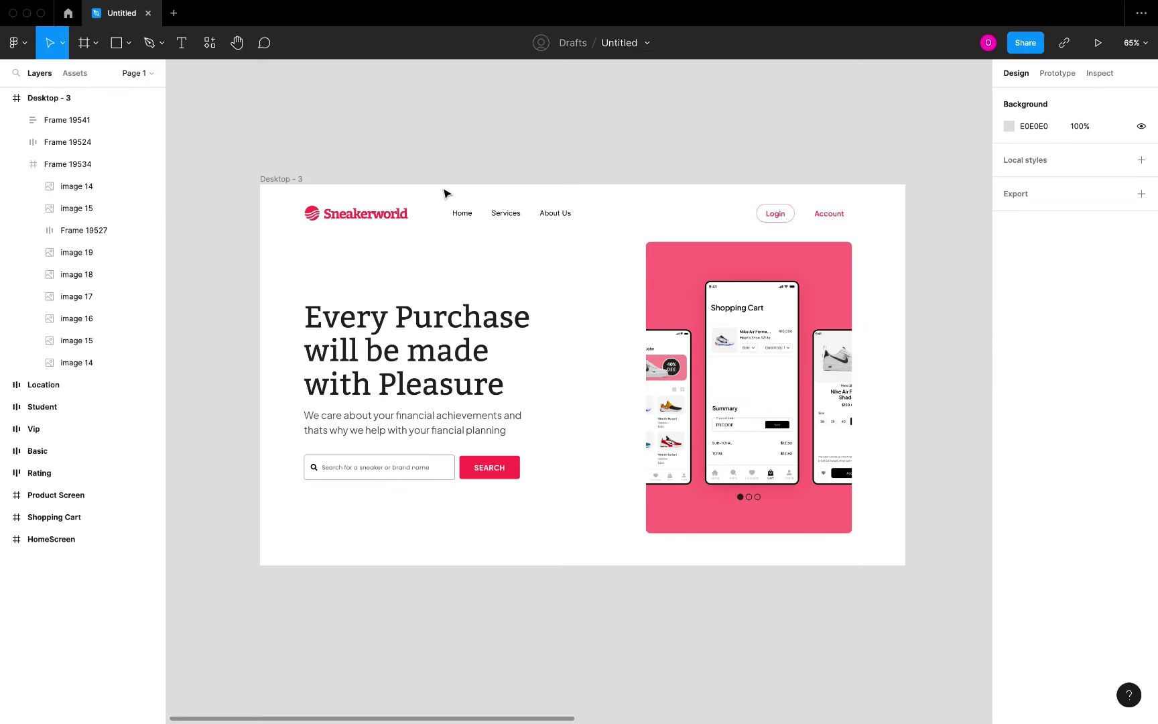
click(303, 179)
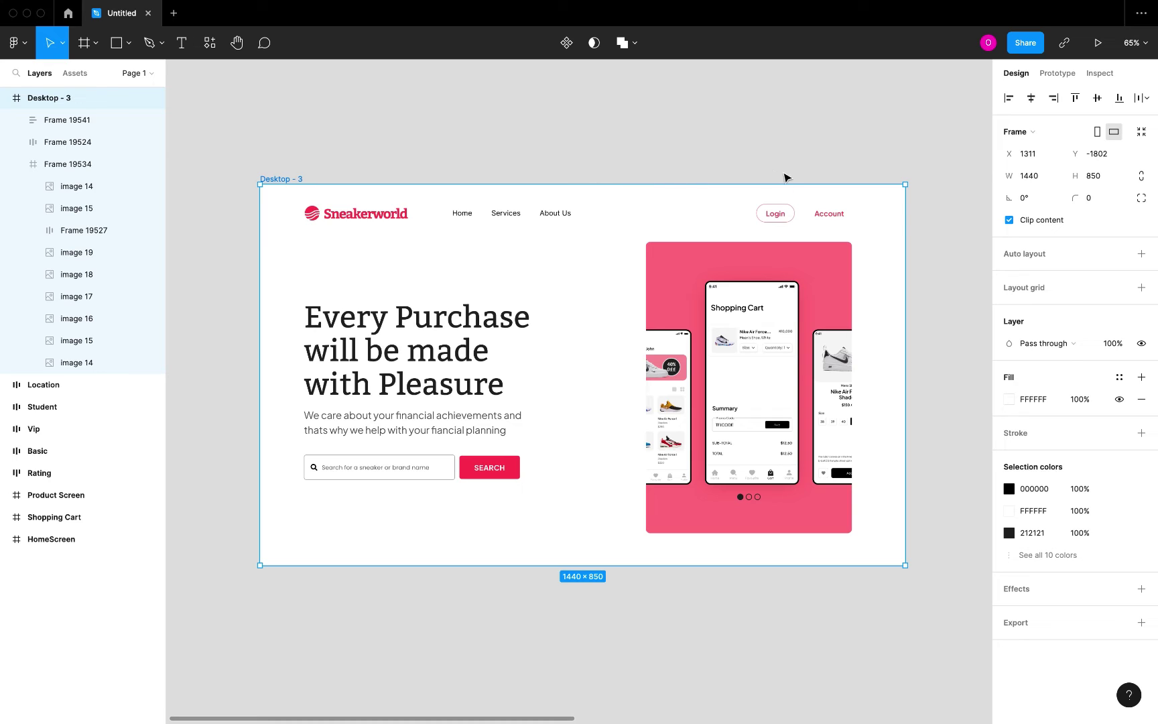
click(772, 319)
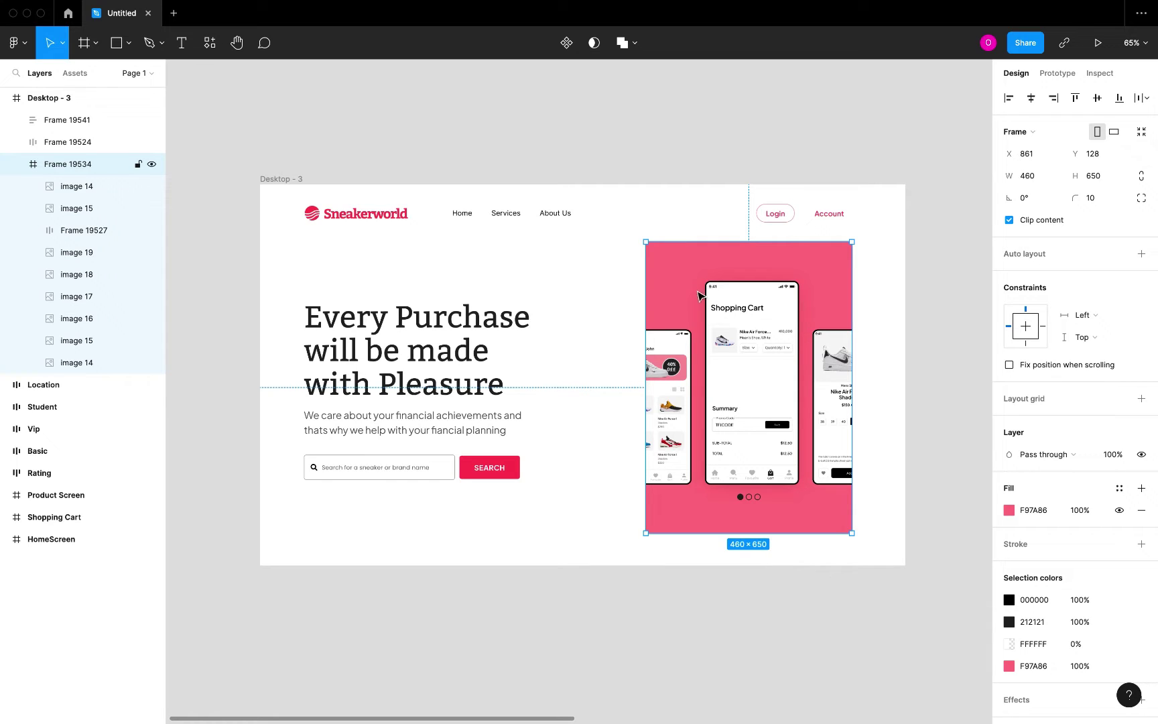
click(747, 349)
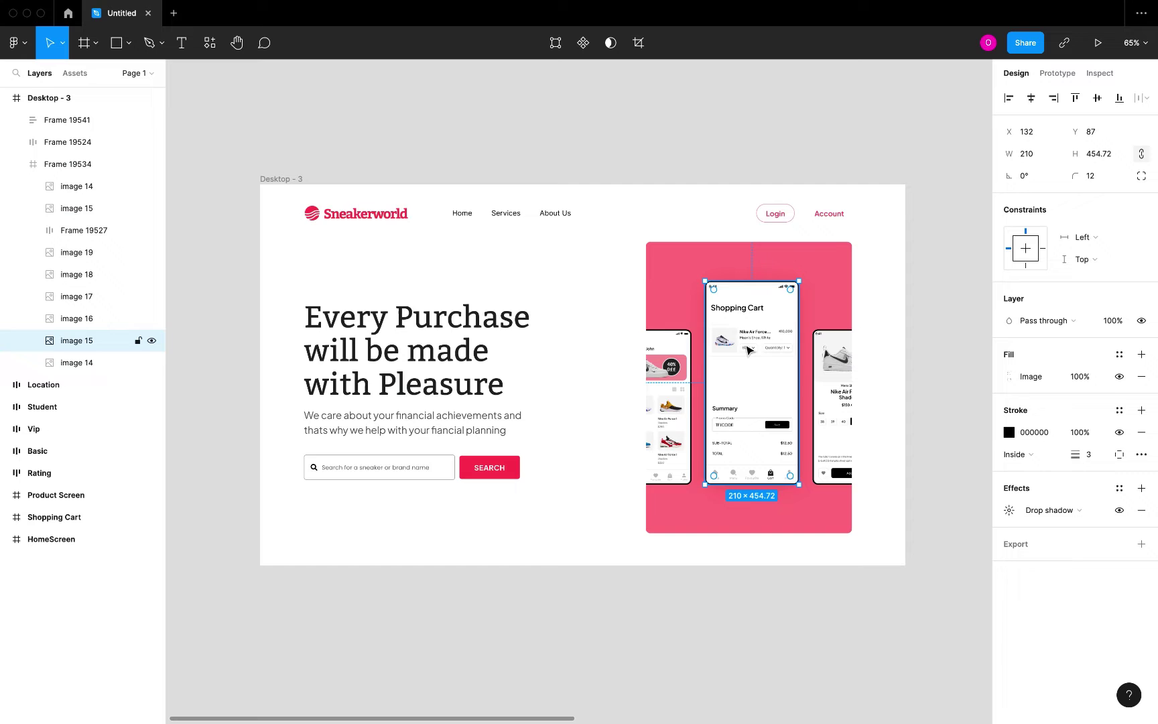
click(680, 375)
click(841, 384)
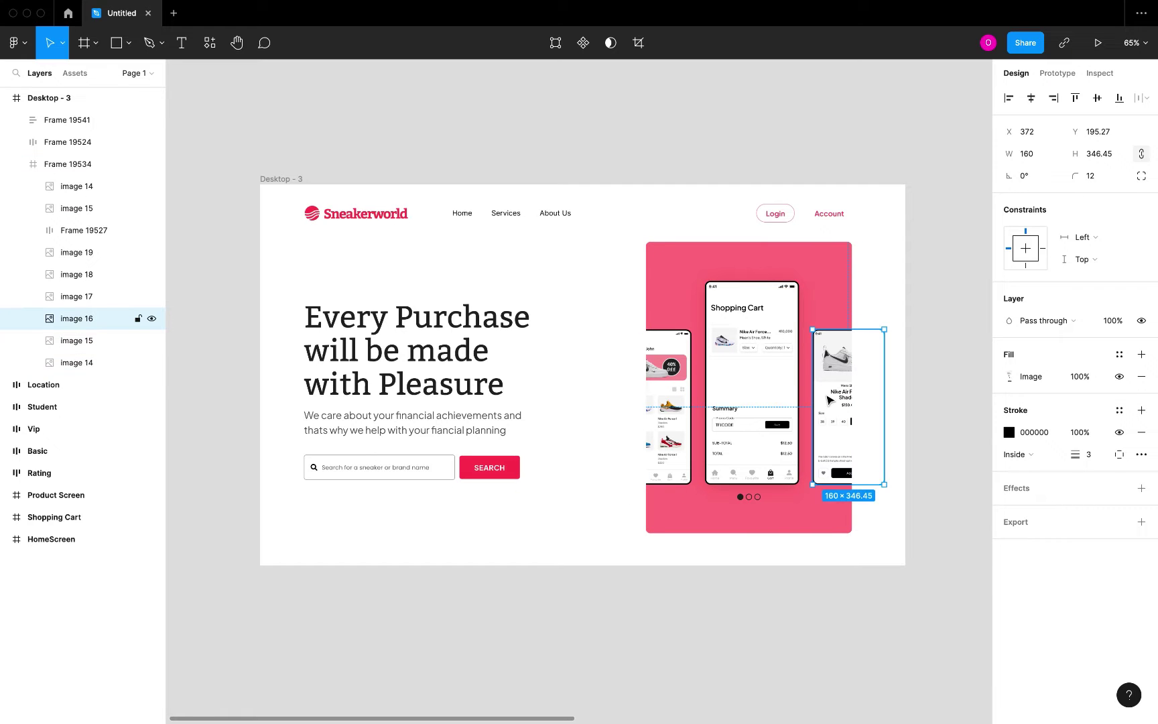
scroll(829, 400, right, 10)
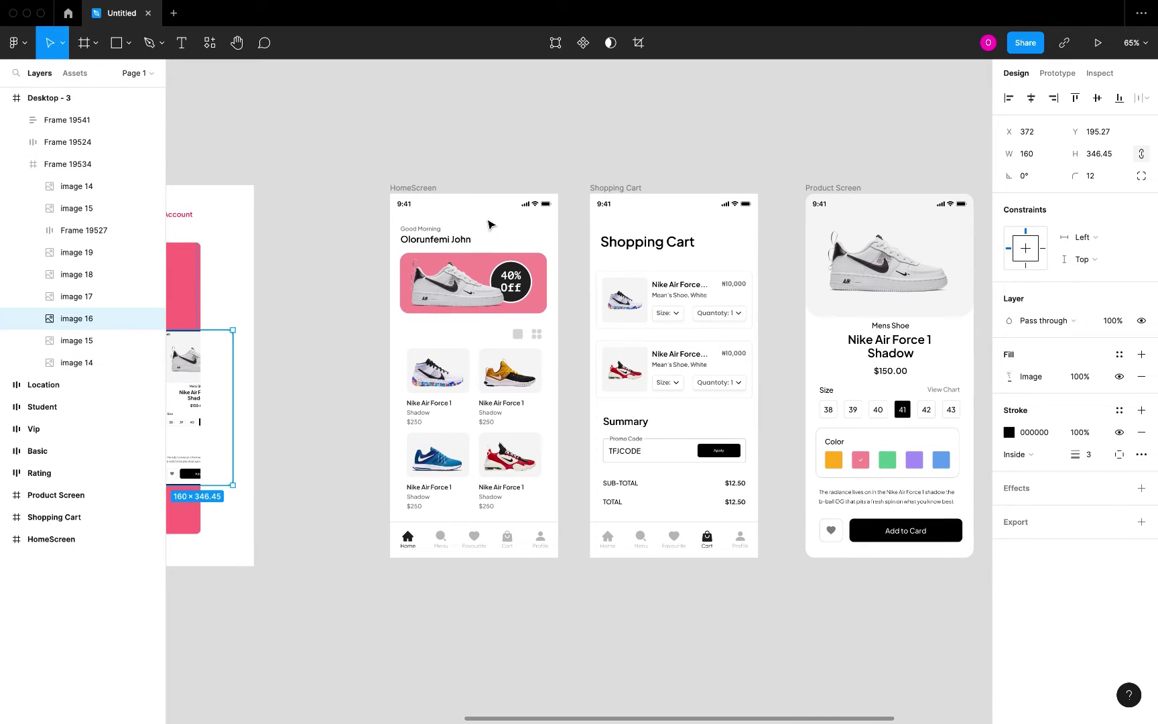
click(420, 187)
click(634, 186)
scroll(633, 186, right, 2)
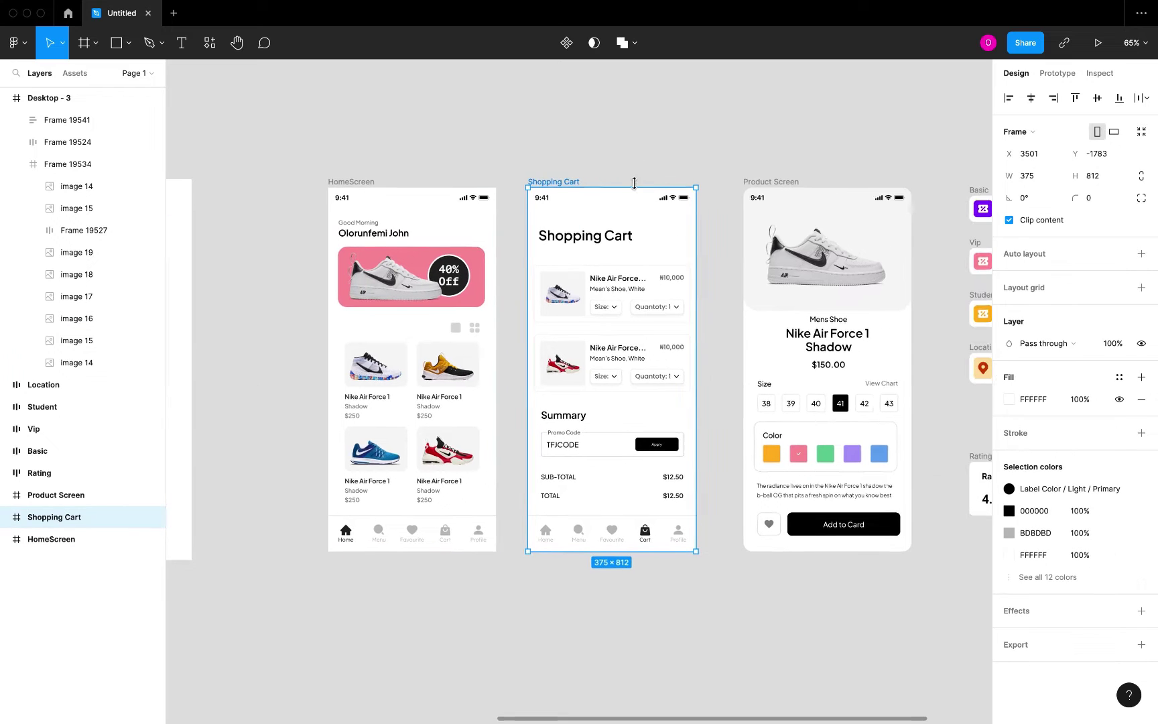
scroll(703, 182, right, 1)
scroll(771, 182, down, 2)
scroll(771, 183, right, 2)
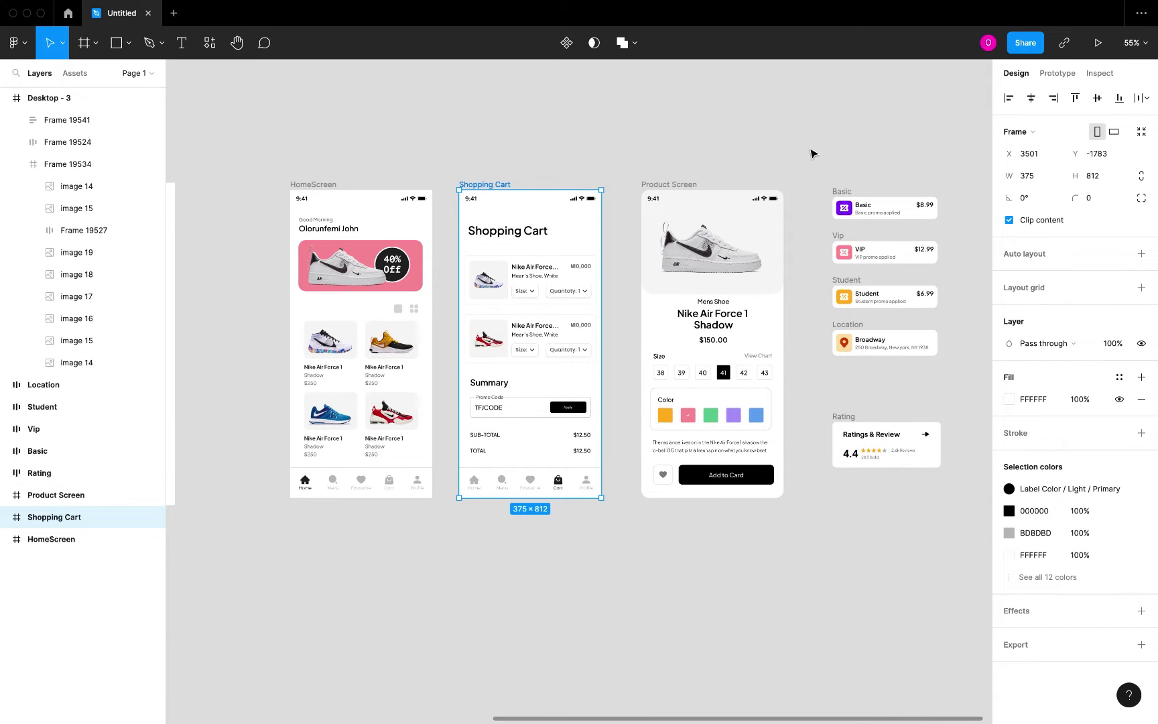
drag(802, 147, 966, 513)
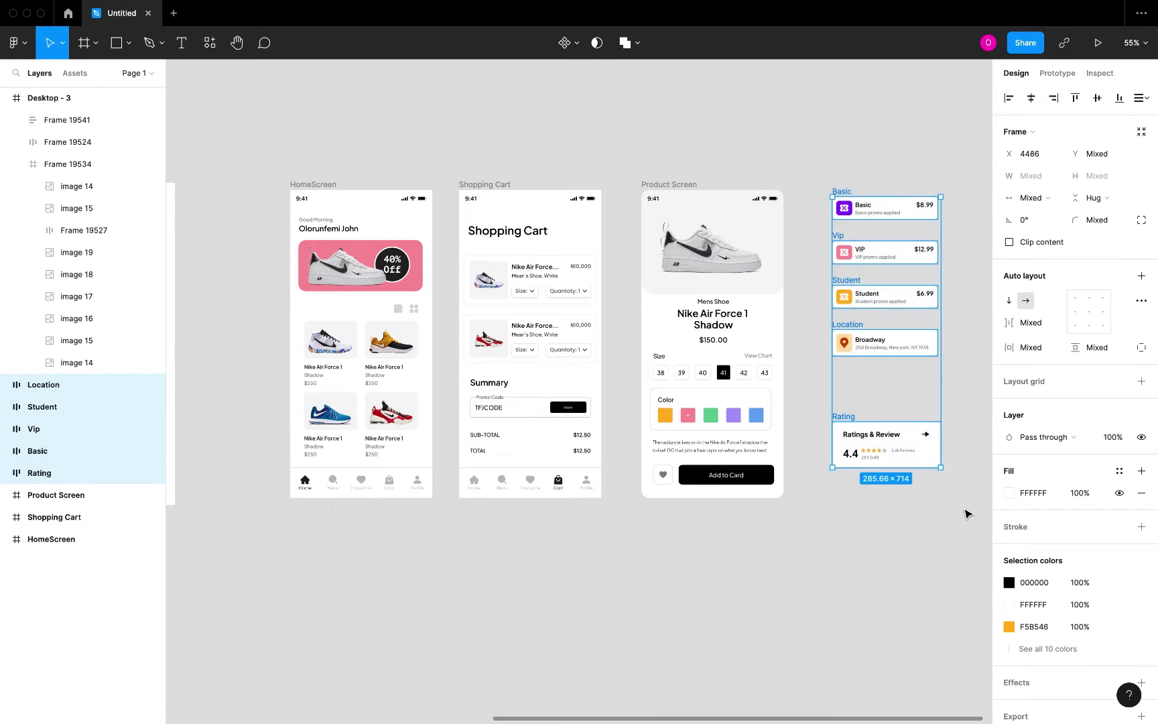
click(952, 527)
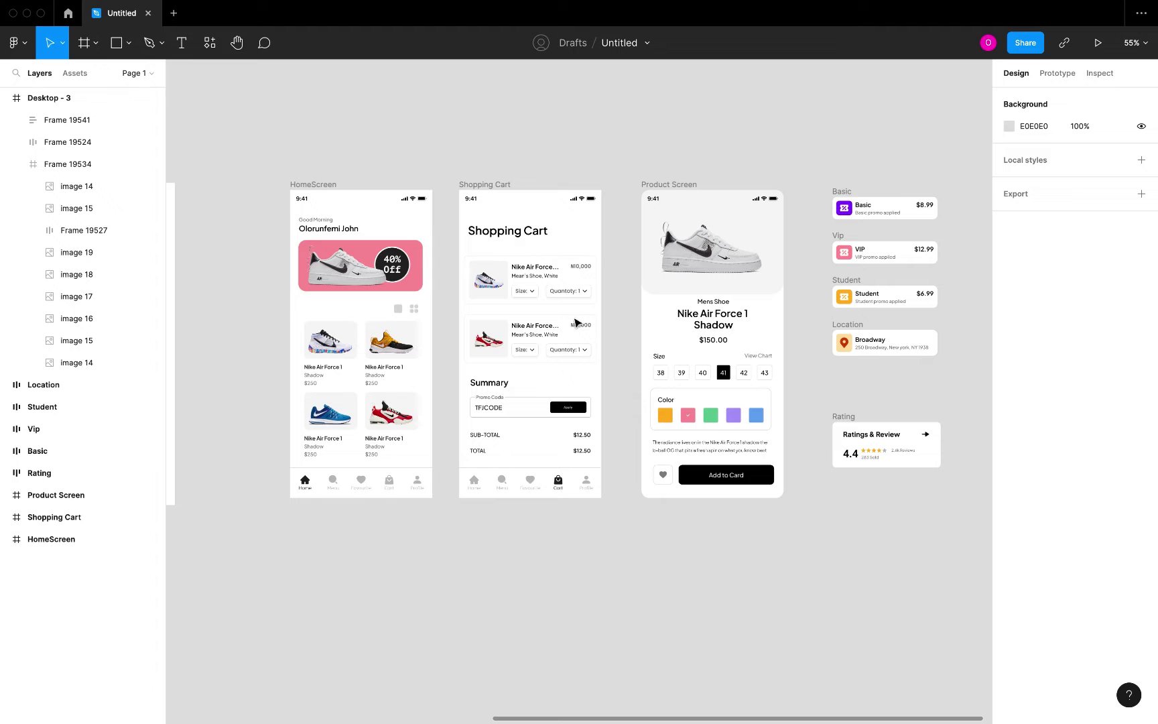
click(330, 186)
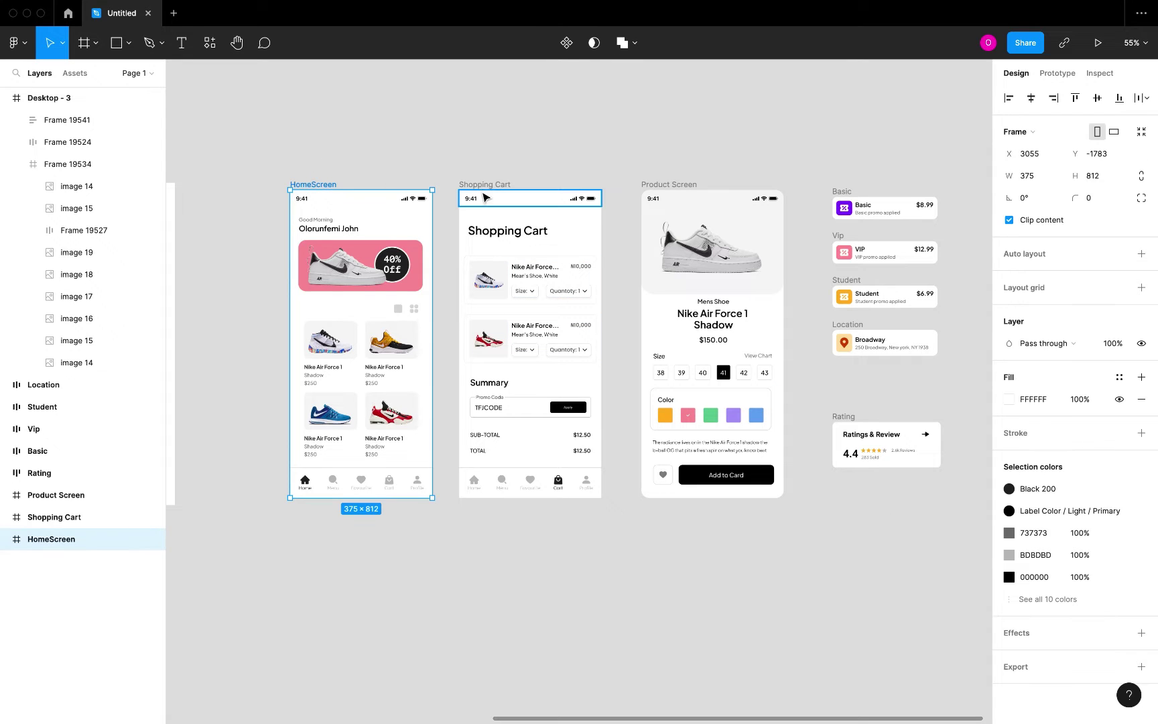
click(480, 186)
click(656, 186)
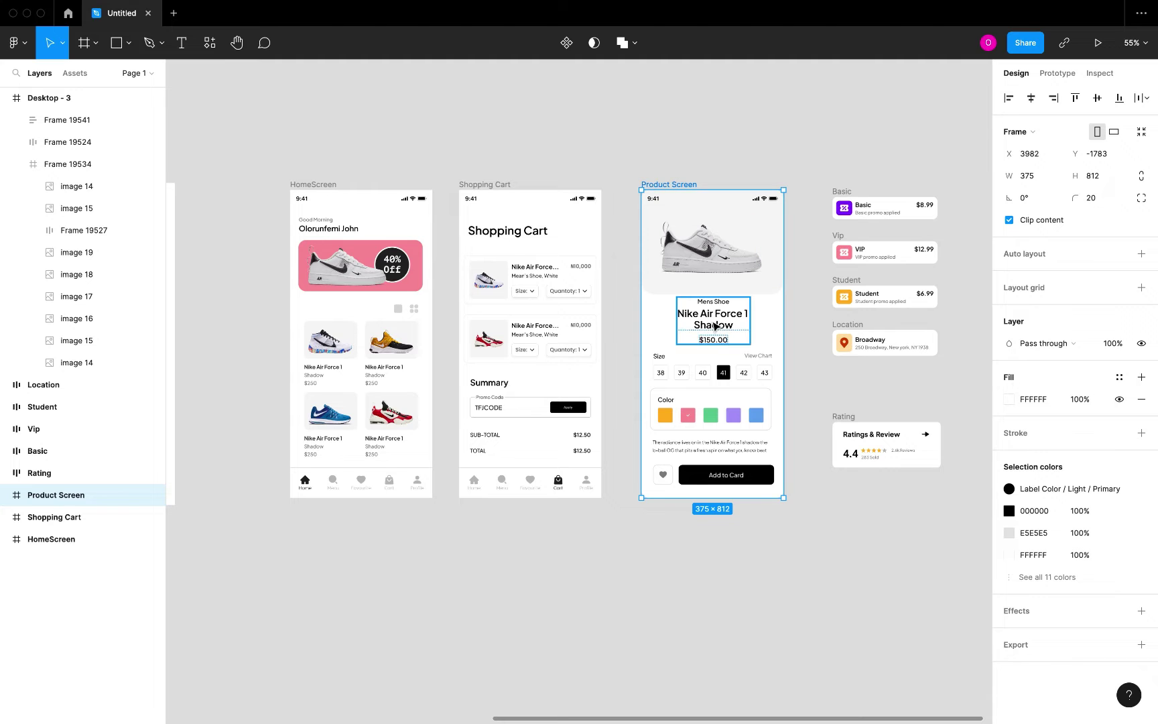
double_click(721, 373)
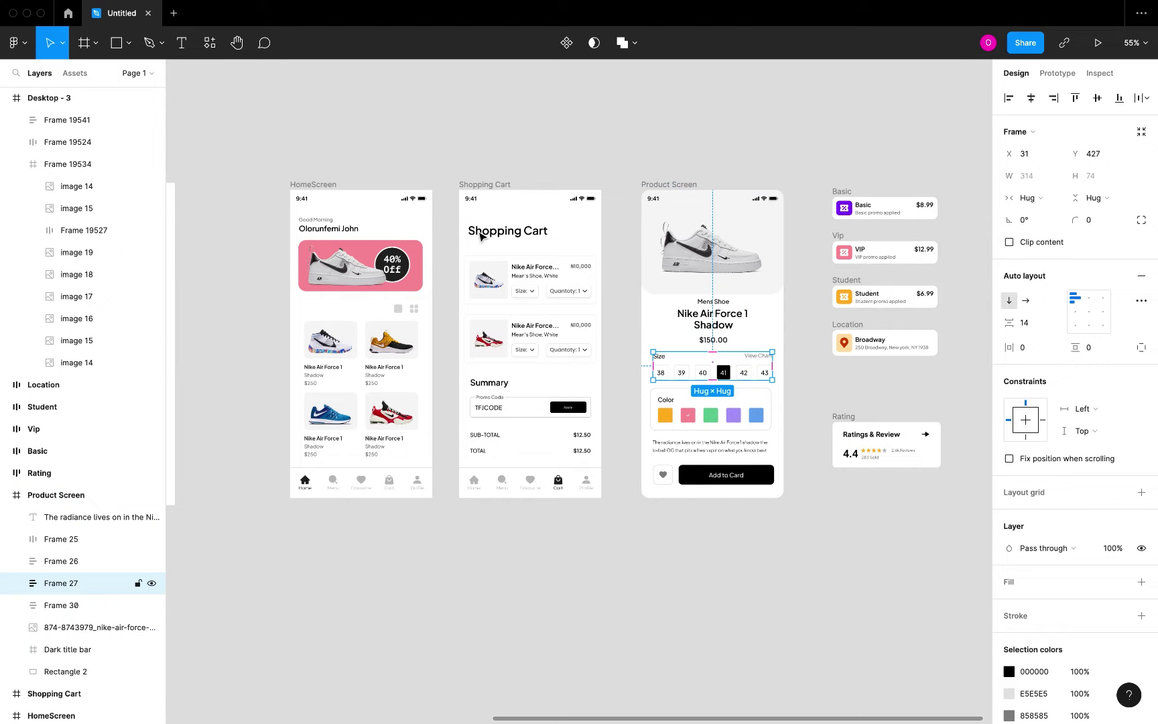
click(329, 185)
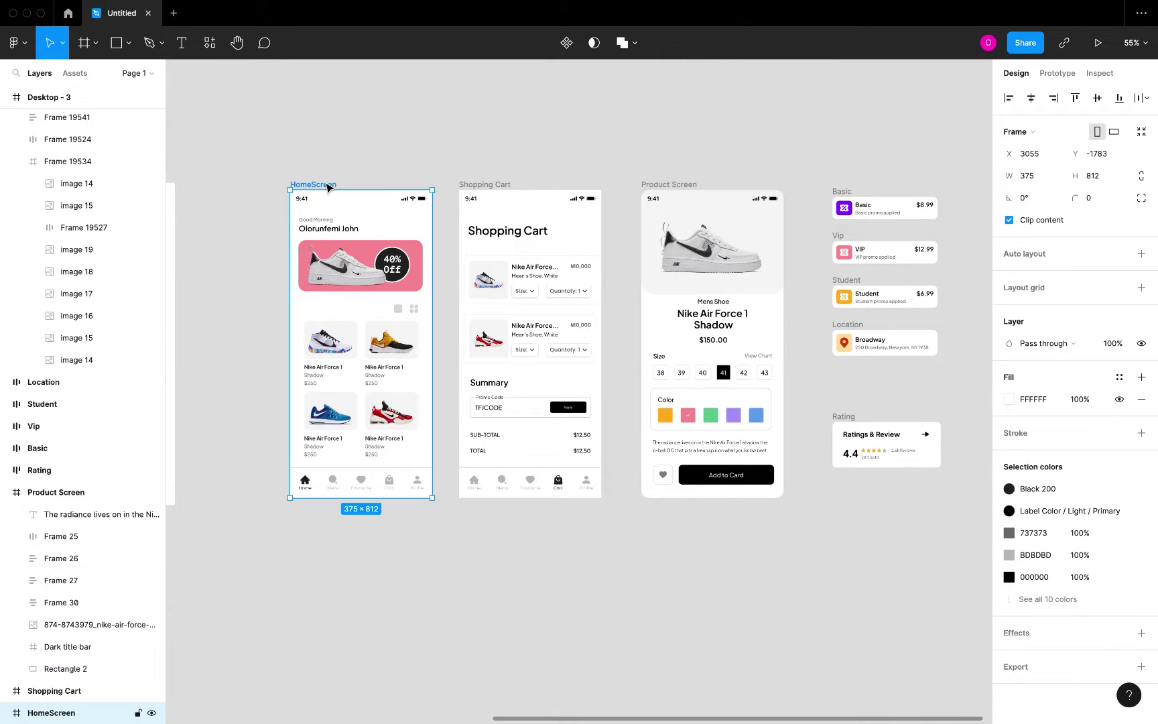
Step: Paste a PNG copy of the HomeScreen frame below the frames
right_click(327, 186)
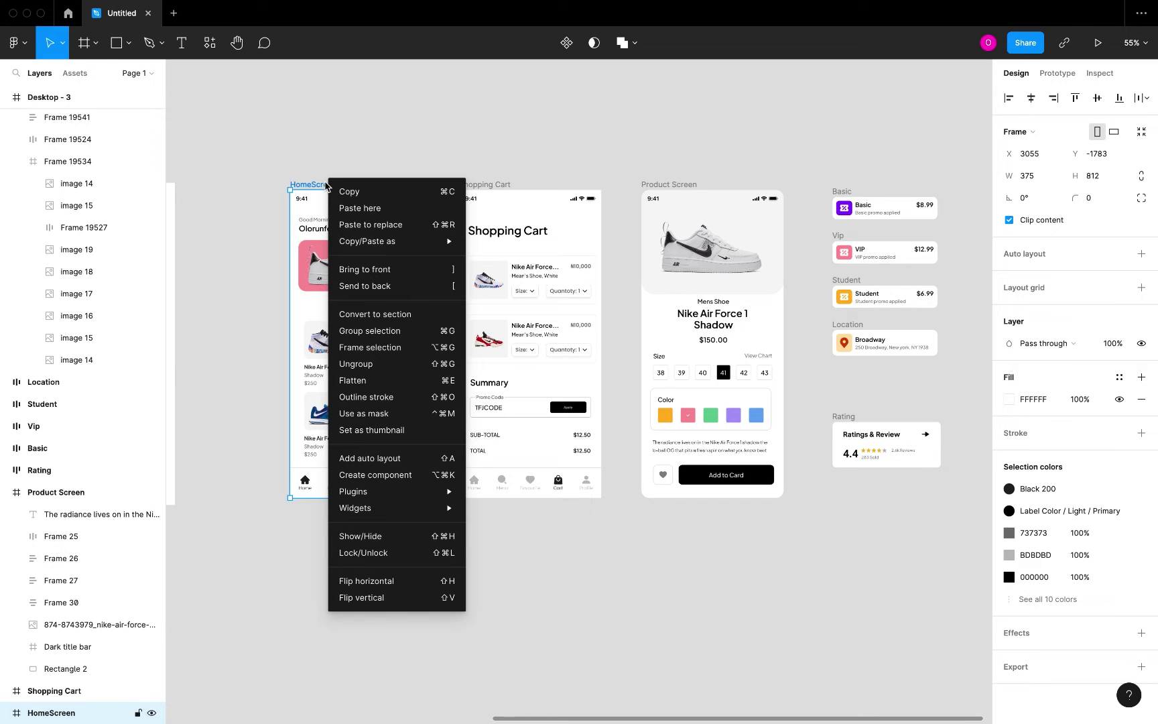
click(304, 178)
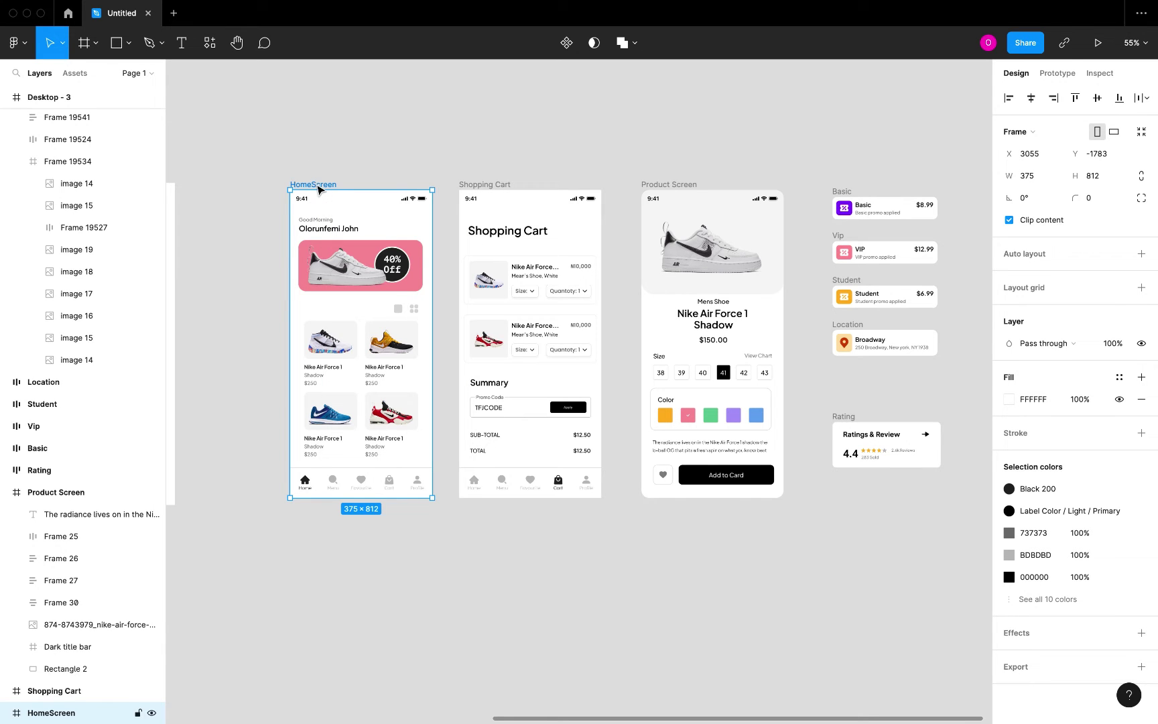
right_click(317, 189)
mouse_move(369, 245)
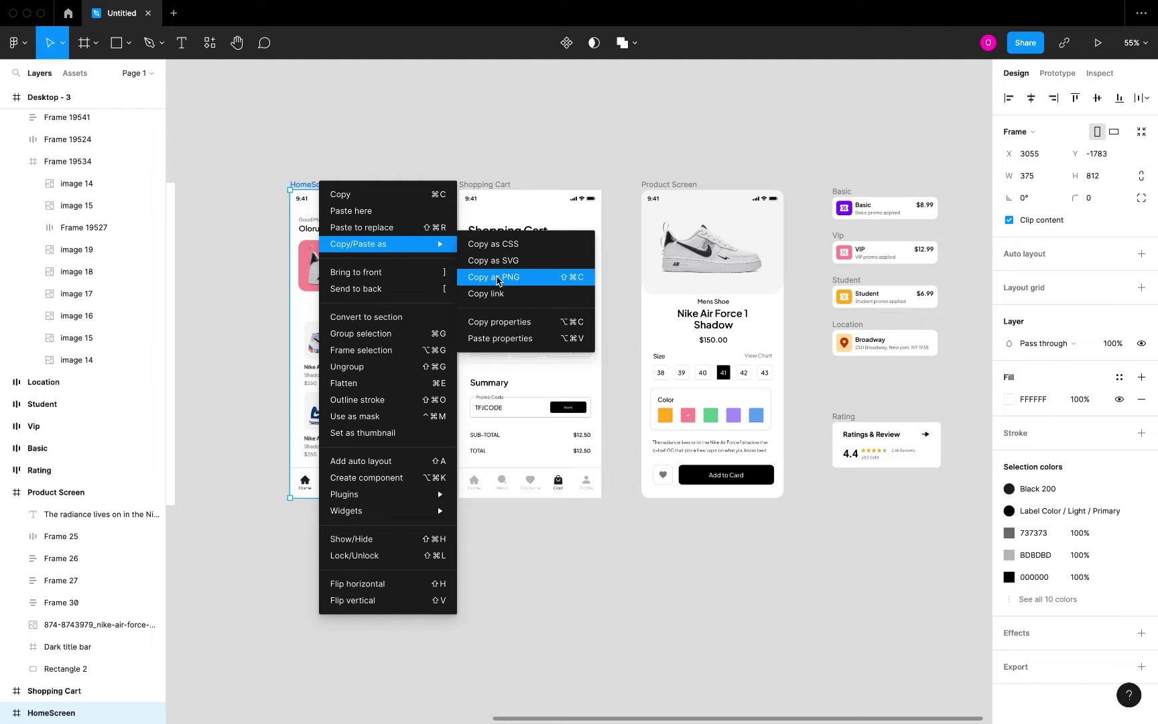
click(497, 280)
scroll(500, 281, down, 5)
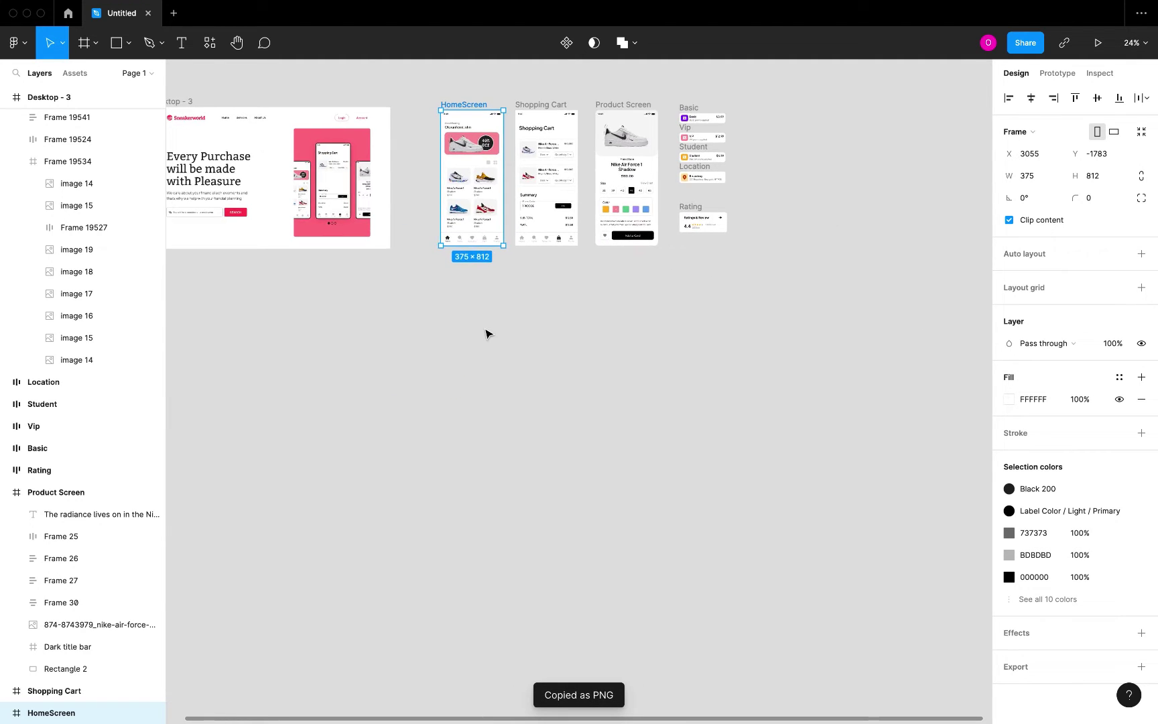
click(486, 333)
scroll(485, 333, left, 3)
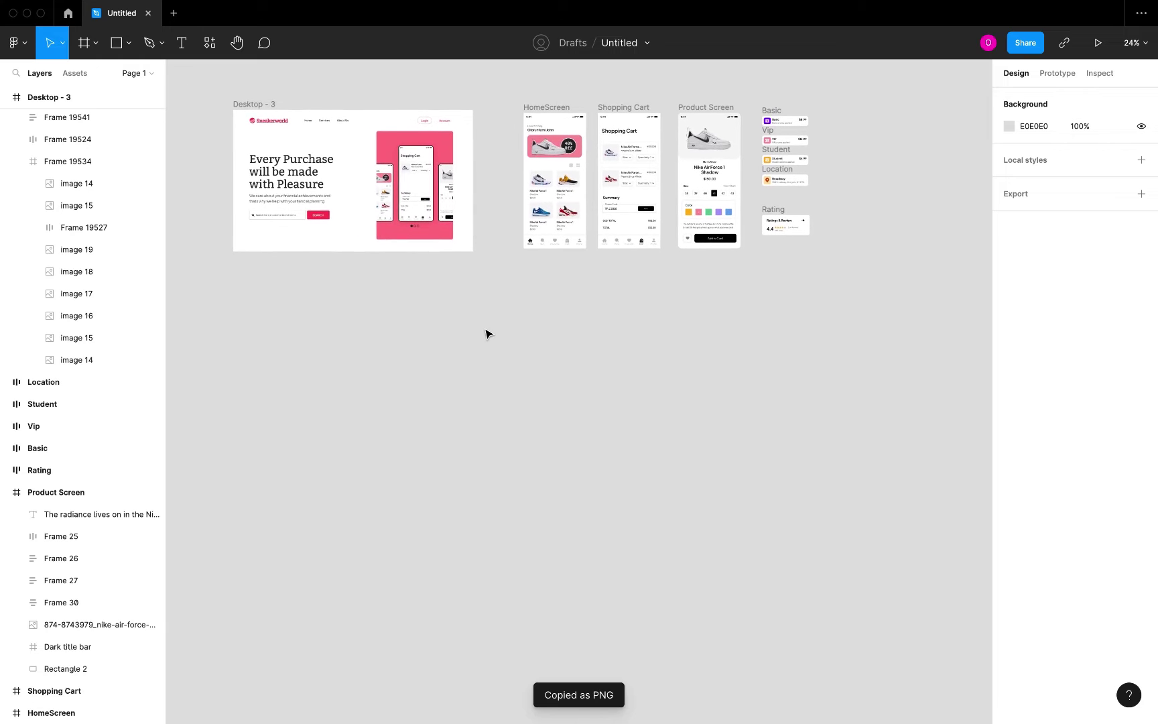
key(ctrl+v)
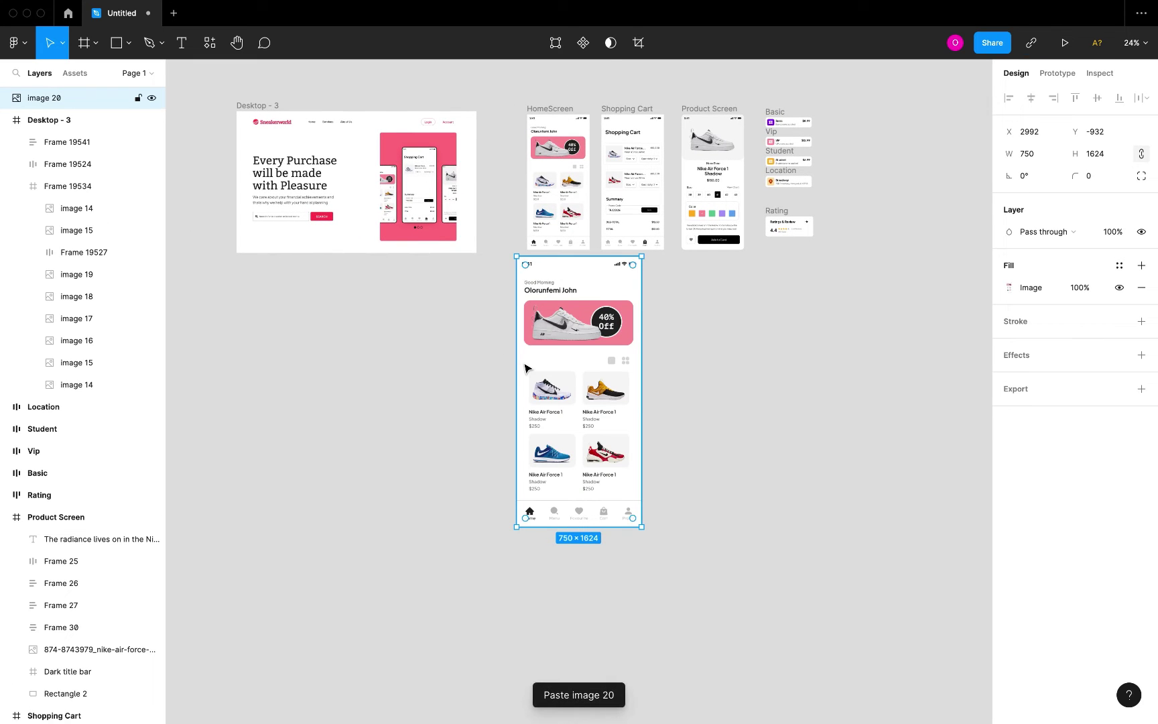
drag(580, 352, 577, 390)
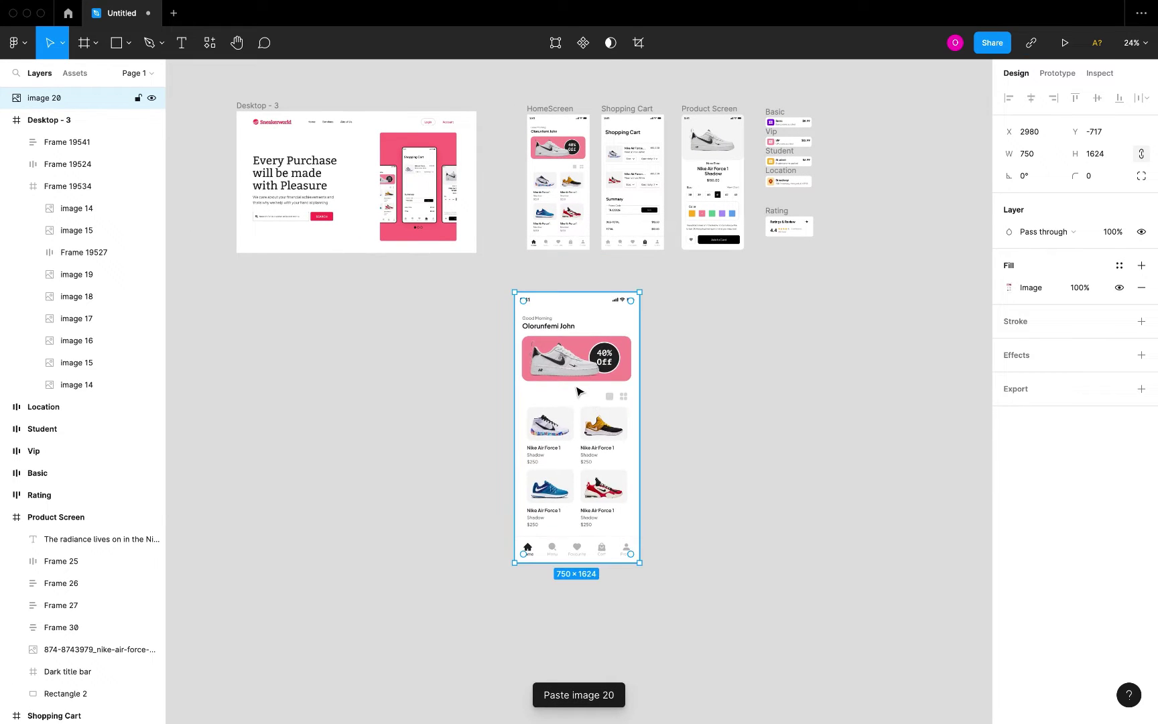
Step: Paste a PNG copy of the Shopping Cart frame beside the HomeScreen image
click(556, 122)
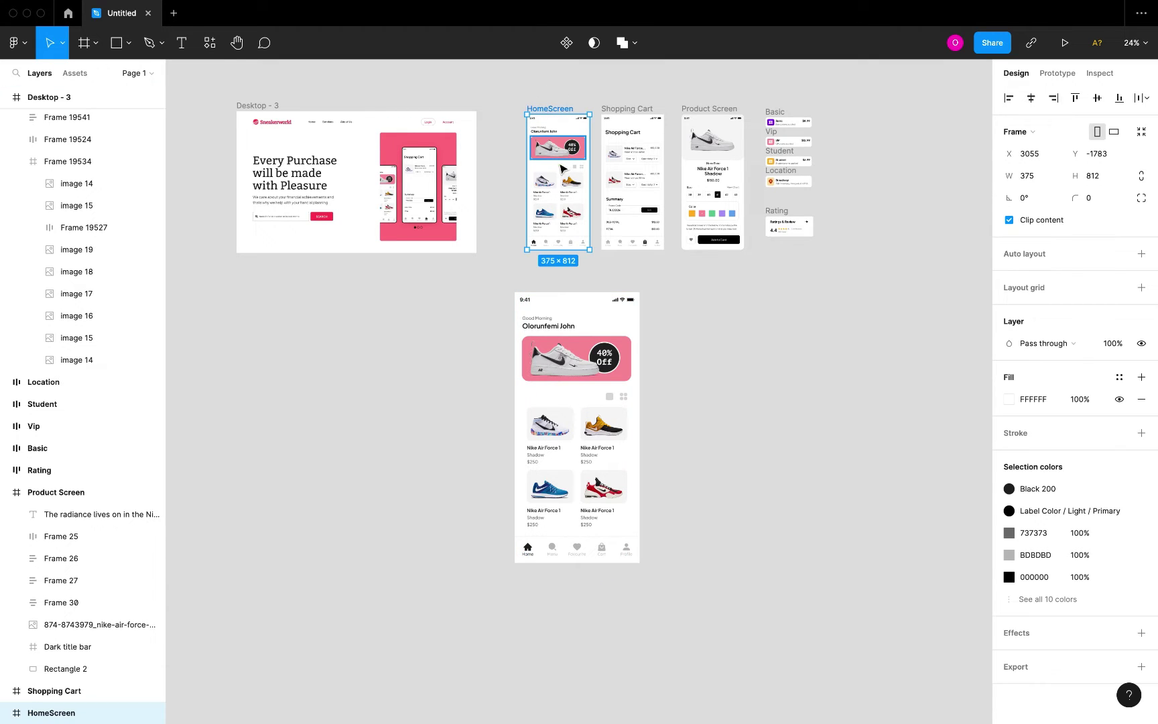
click(592, 416)
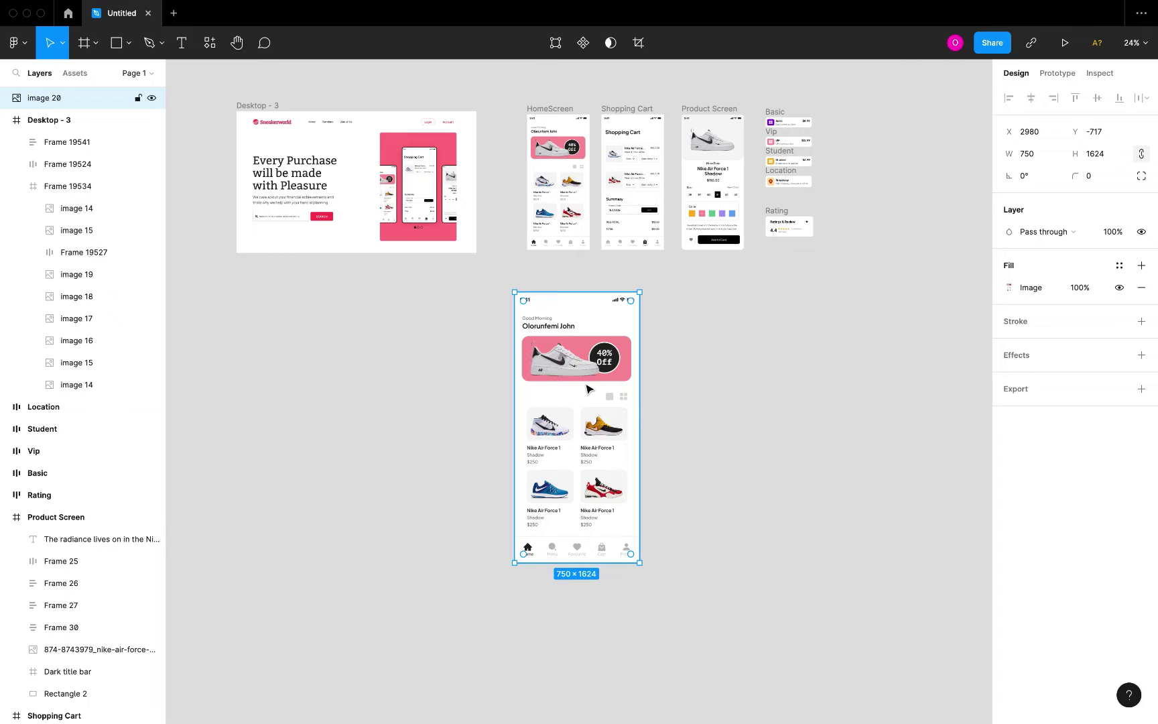
click(632, 110)
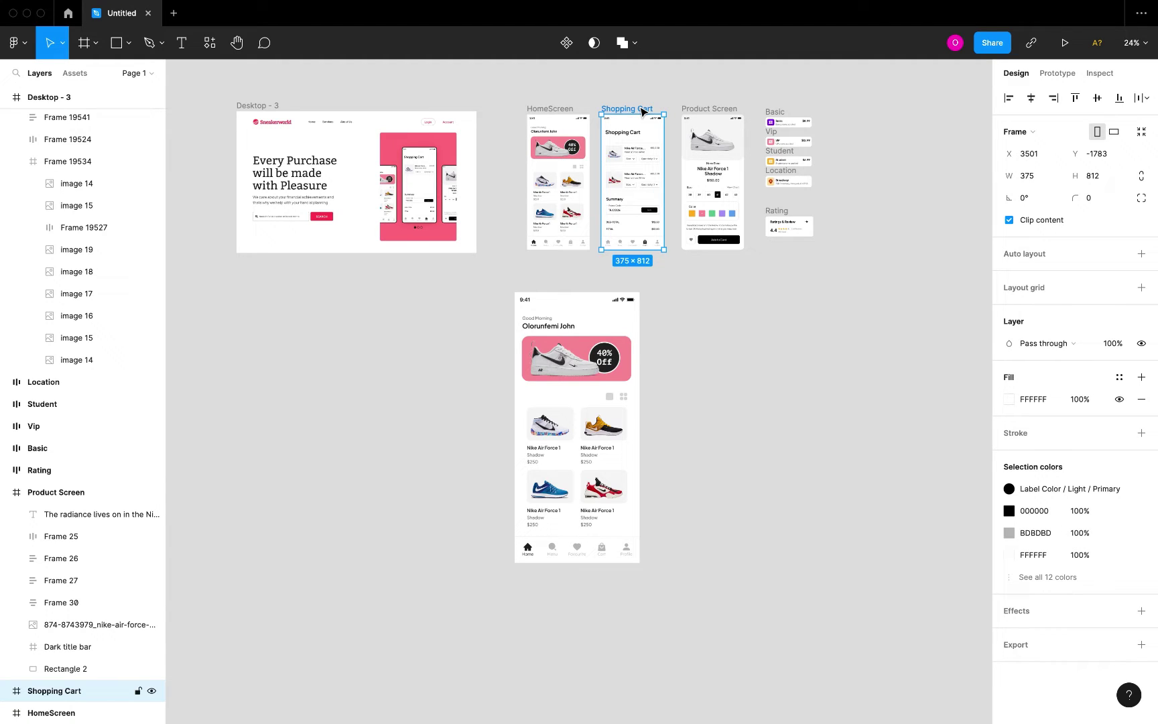
key(shift+super+c)
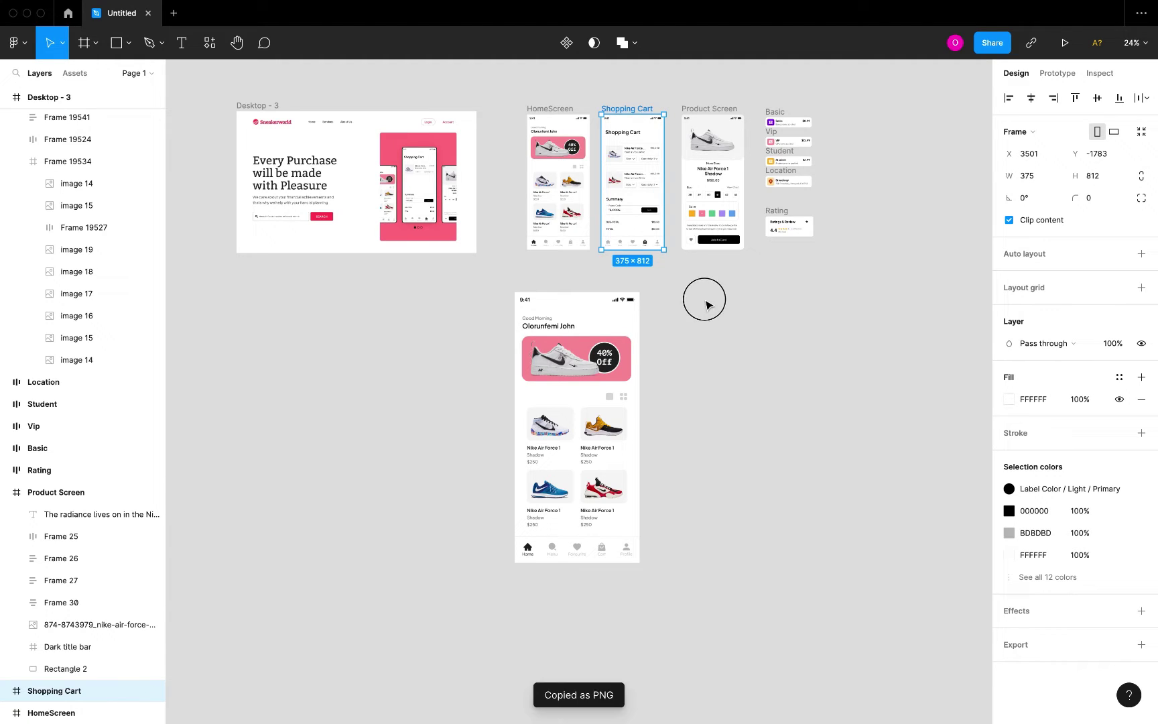
click(706, 303)
scroll(706, 306, right, 6)
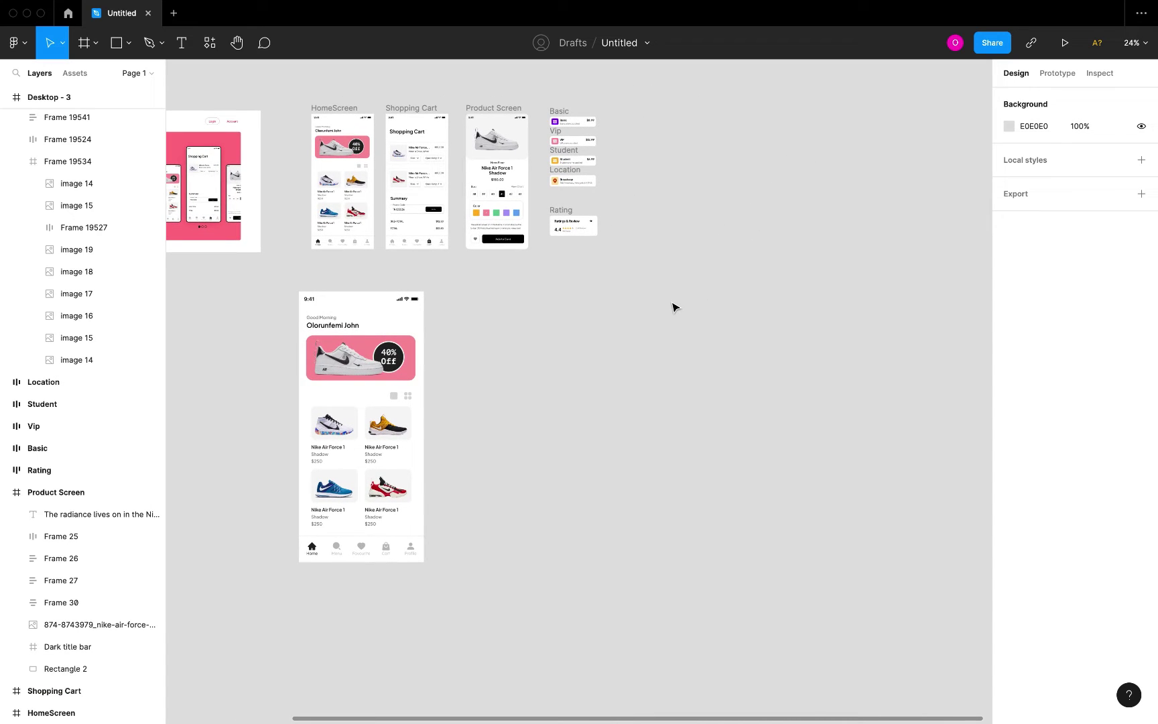
key(super+v)
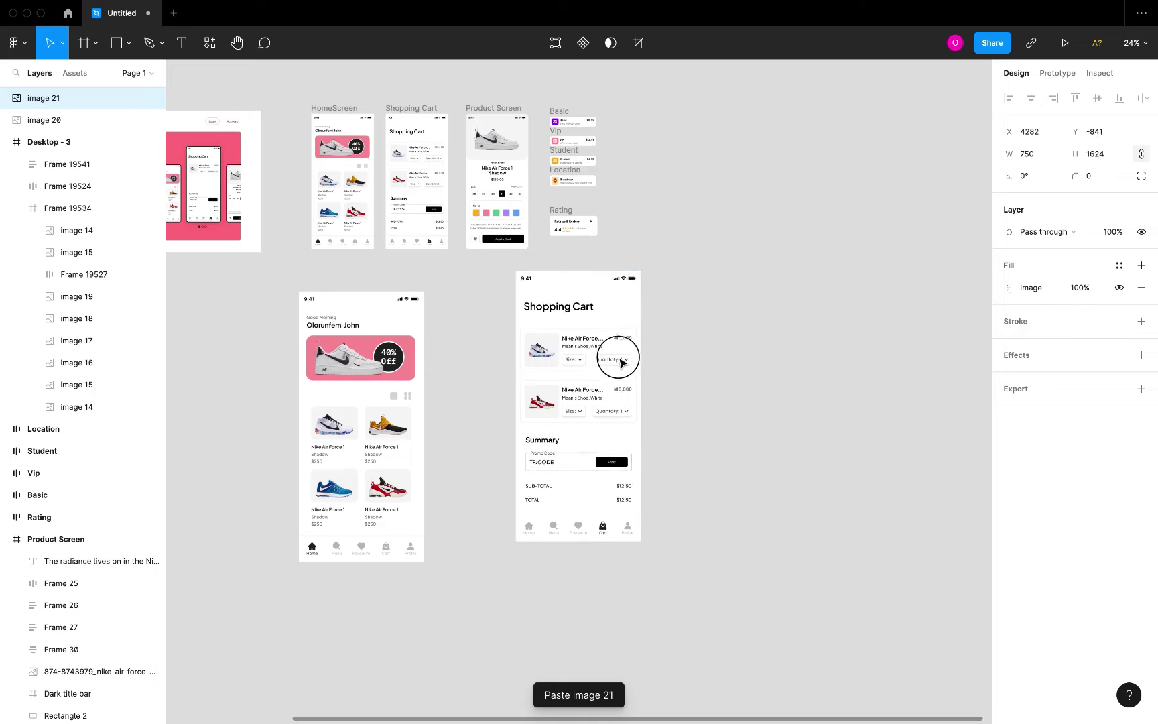
drag(620, 349, 558, 313)
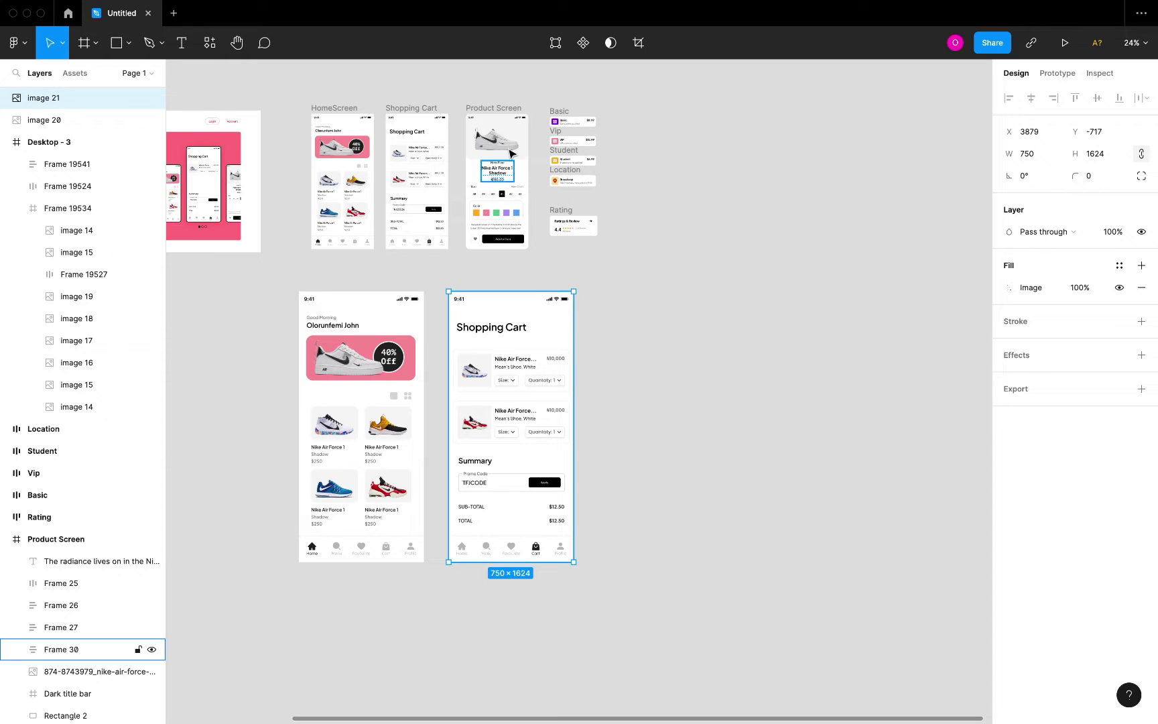
Step: Paste a PNG copy of the Product Screen beside the Shopping Cart image
click(496, 108)
key(super+shift+c)
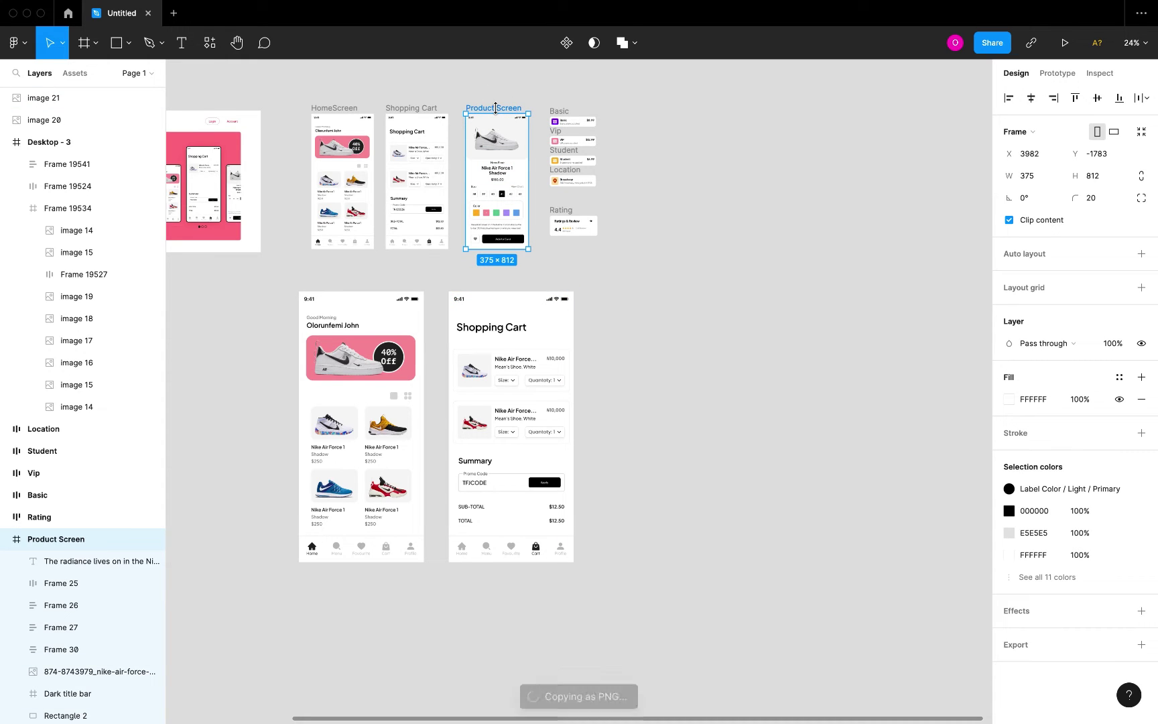
click(658, 283)
scroll(660, 285, right, 3)
scroll(660, 285, down, 1)
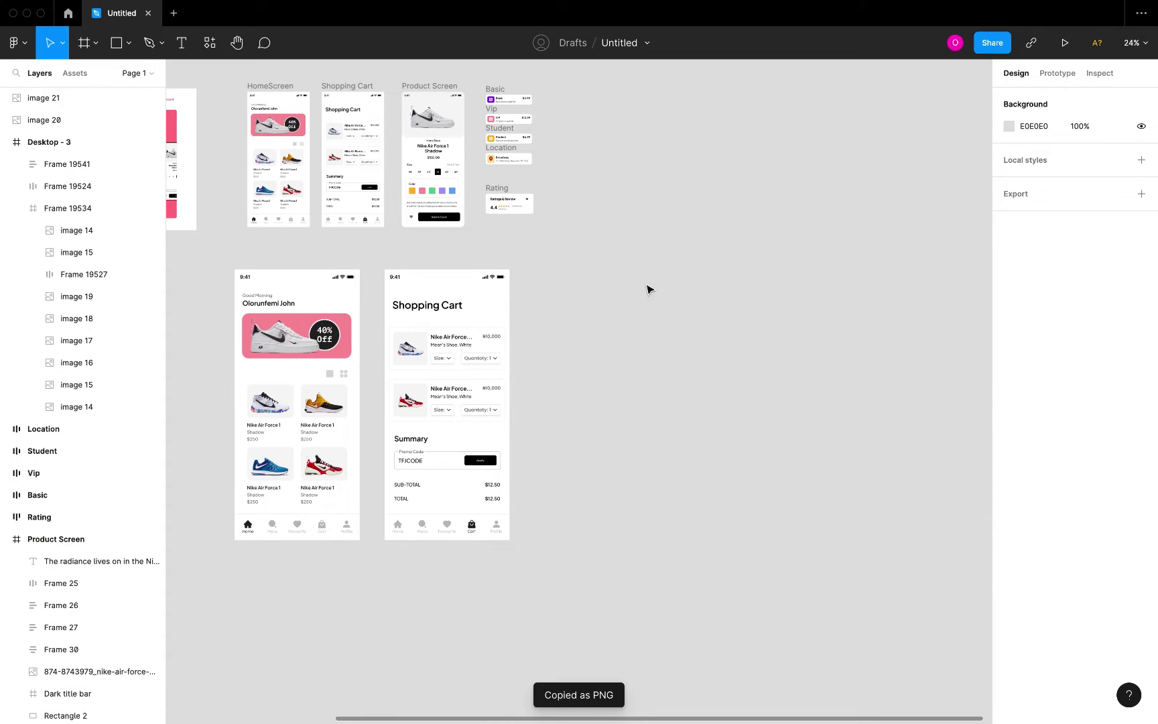
key(super+v)
drag(600, 287, 622, 306)
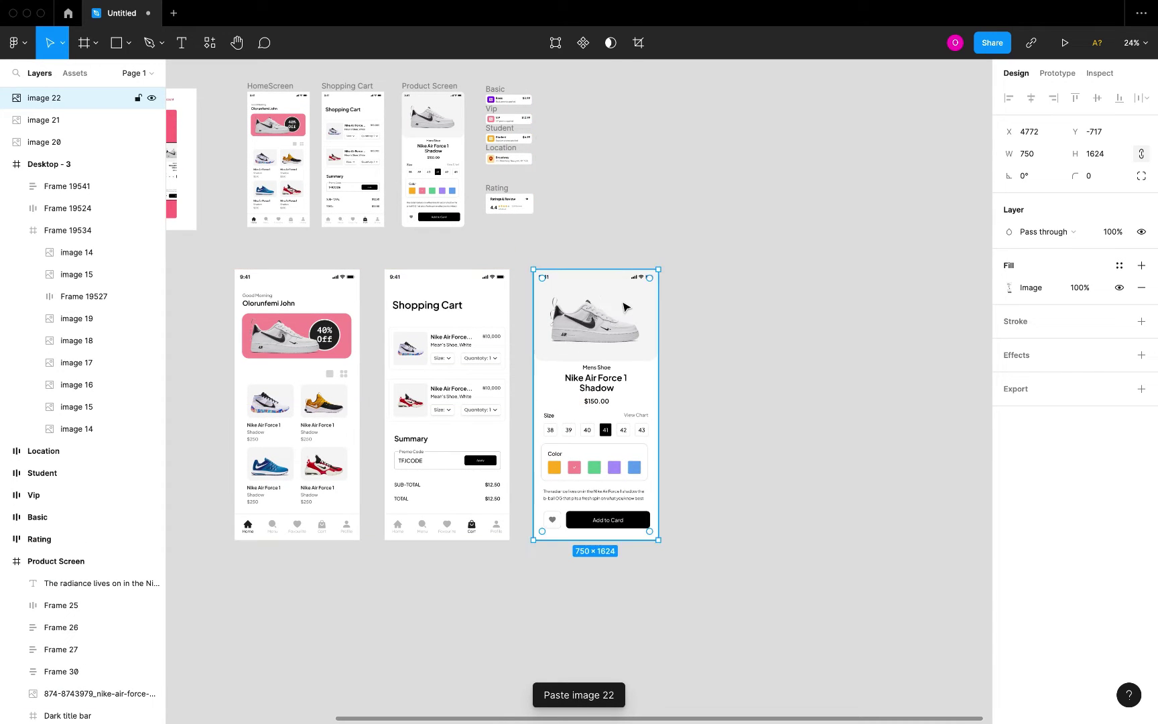
Step: Paste a PNG copy of the Basic promo card into the empty area
click(501, 96)
scroll(501, 94, up, 5)
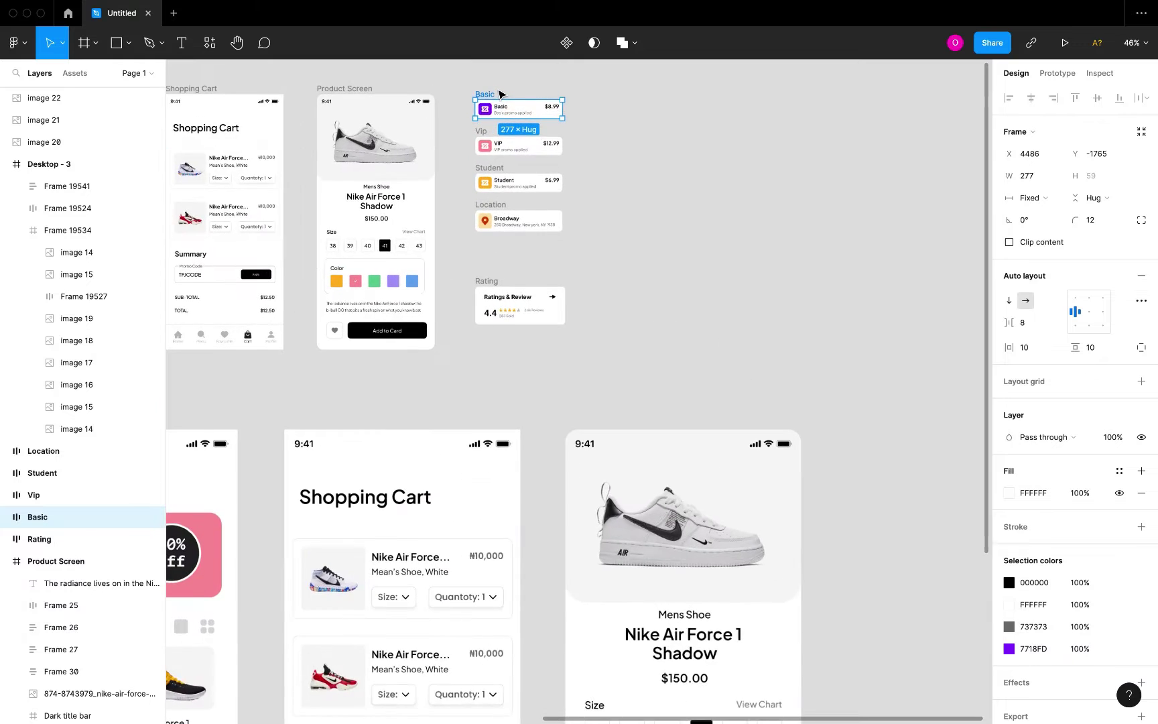
scroll(502, 94, up, 3)
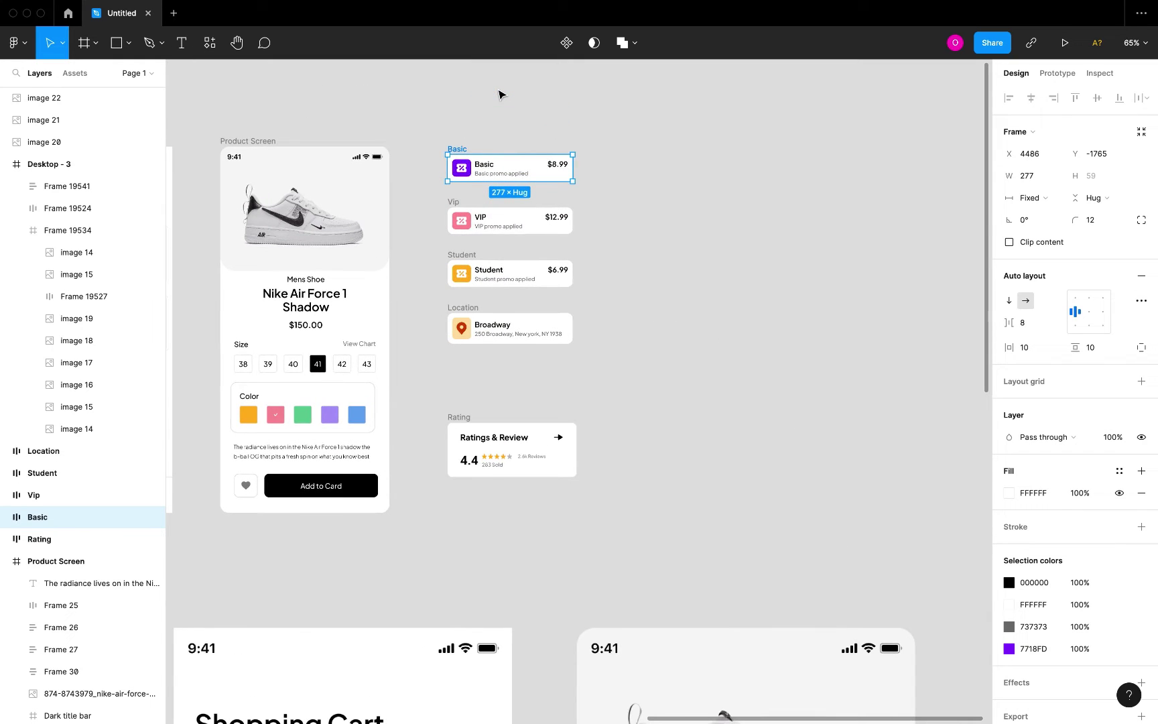
key(super+shift+c)
scroll(817, 388, right, 3)
scroll(817, 388, down, 1)
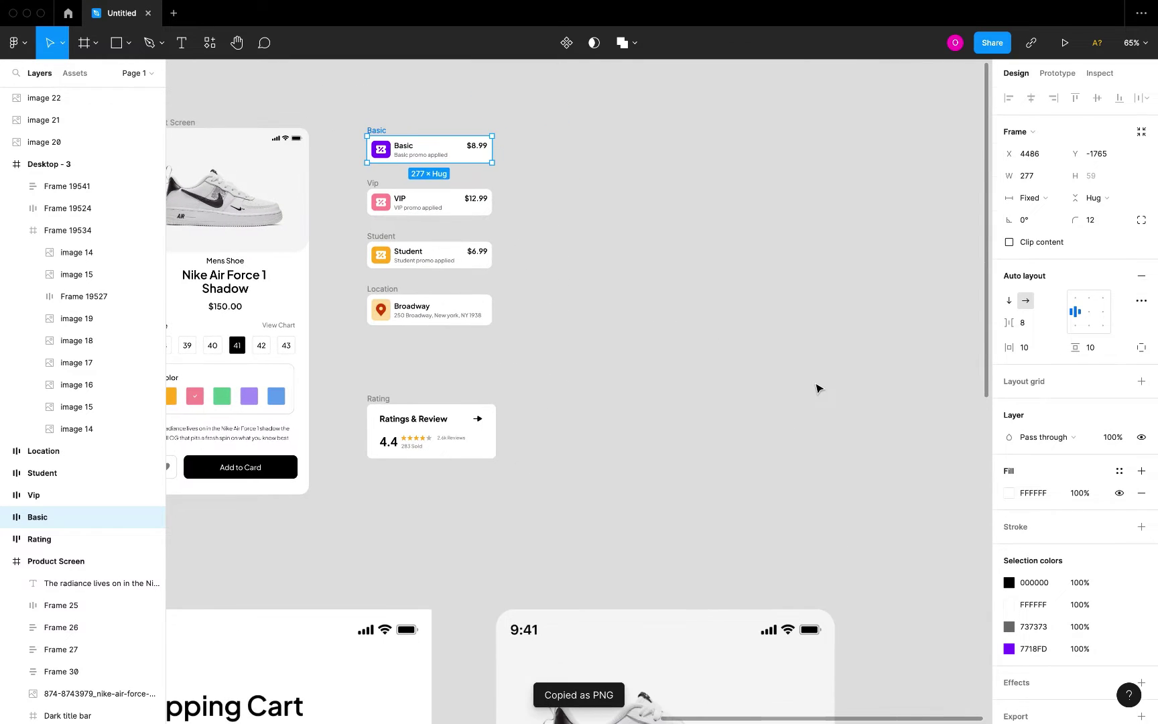
click(817, 388)
key(super+v)
drag(646, 372, 931, 211)
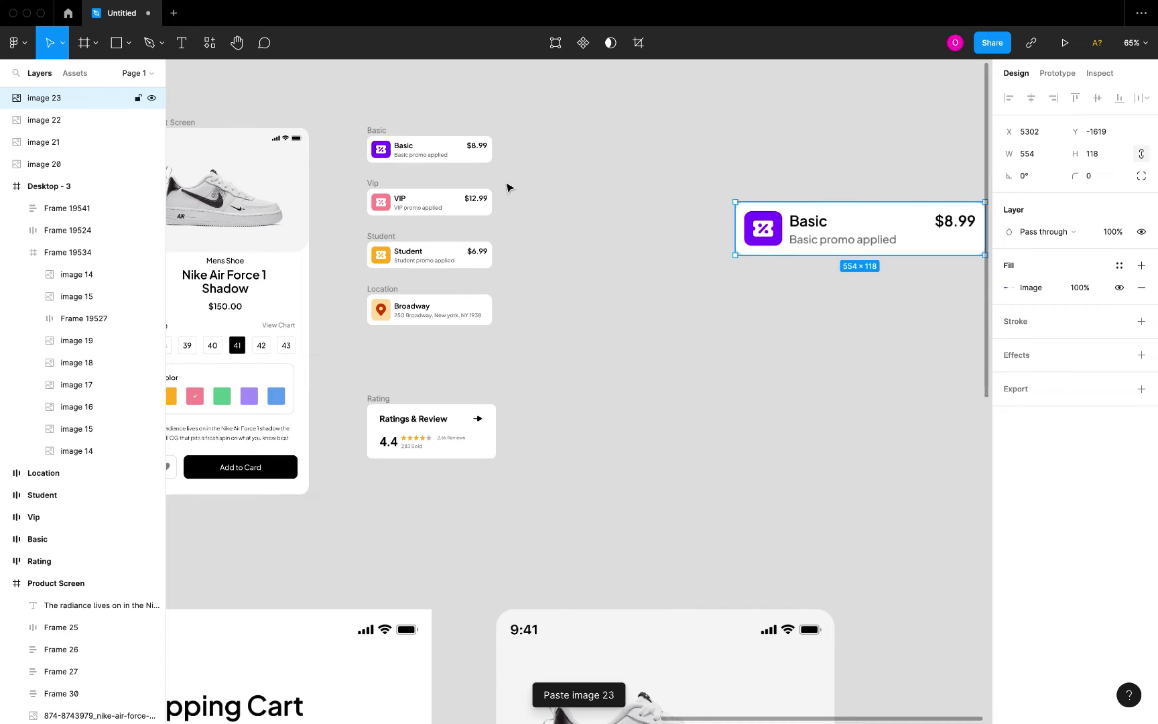
Step: Paste PNG copies of the VIP and Student cards stacked below the Basic image
click(372, 185)
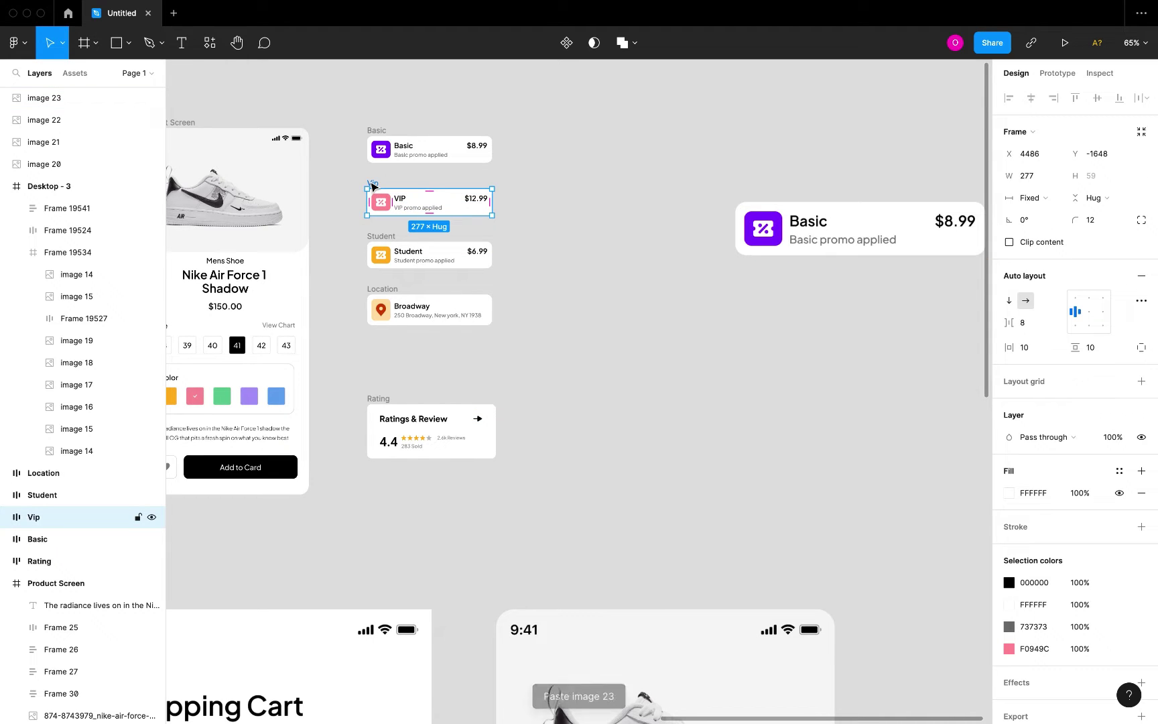
key(super+shift+c)
click(512, 287)
key(super+v)
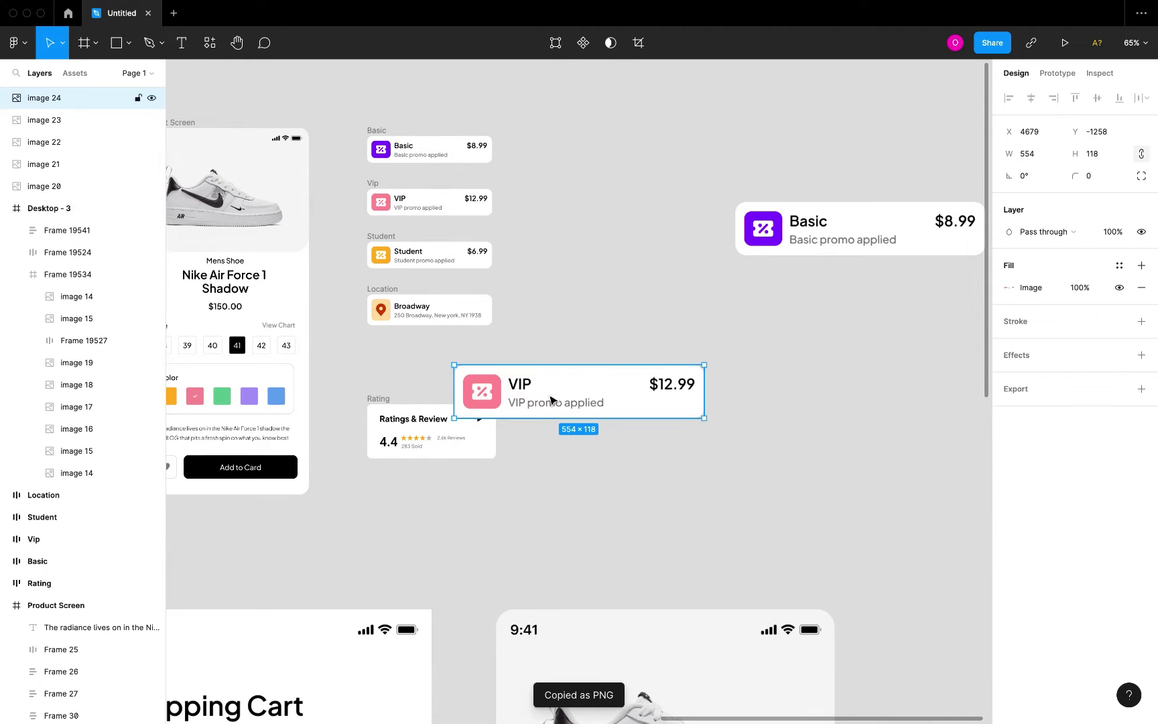
drag(551, 400, 813, 320)
click(379, 238)
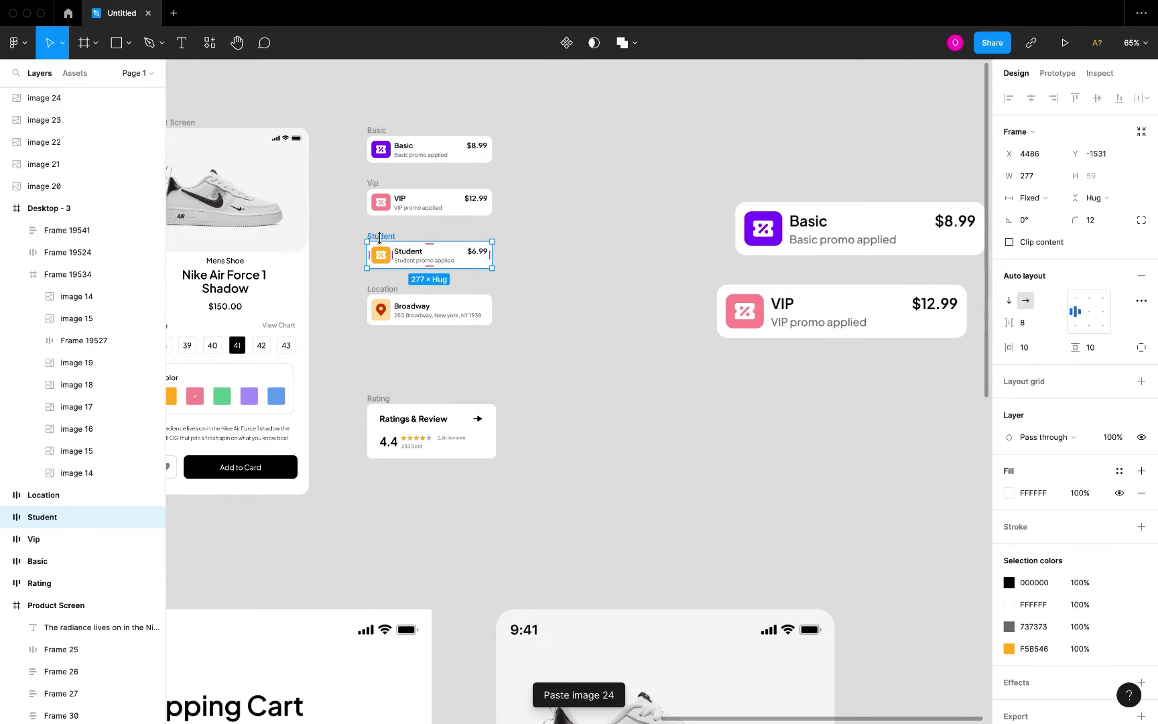
key(super+shift+c)
click(592, 340)
key(super+v)
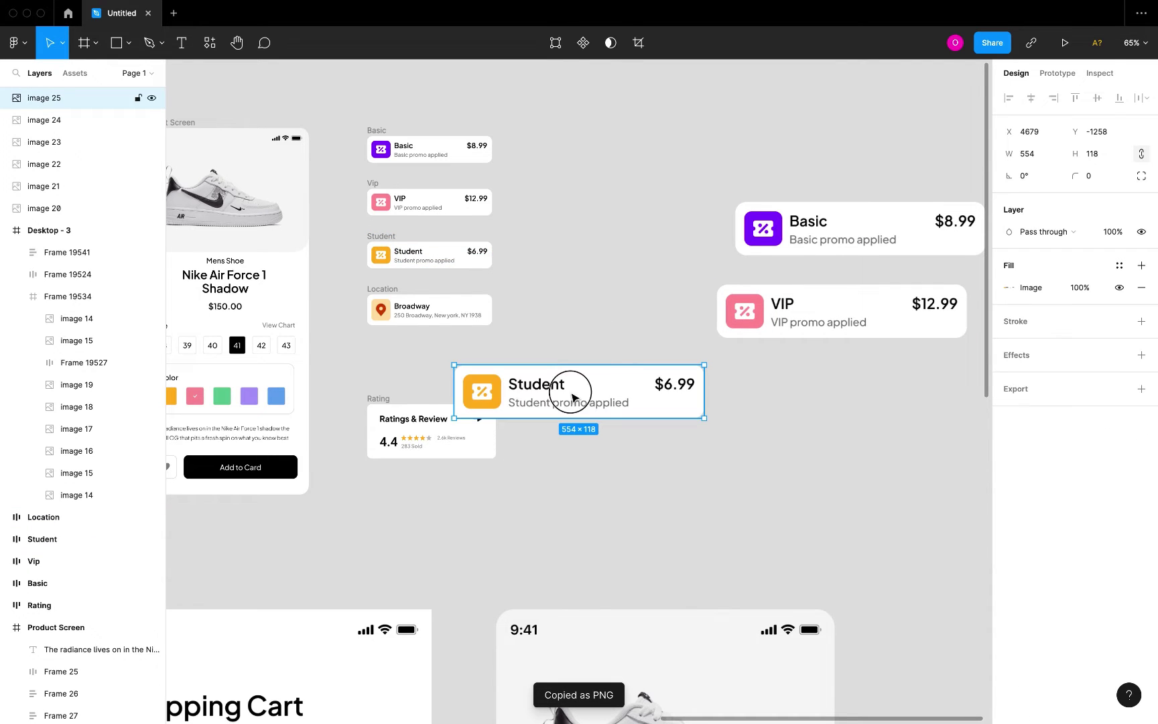
drag(574, 388, 886, 399)
Step: Paste the Broadway location card image below the Student image
click(404, 301)
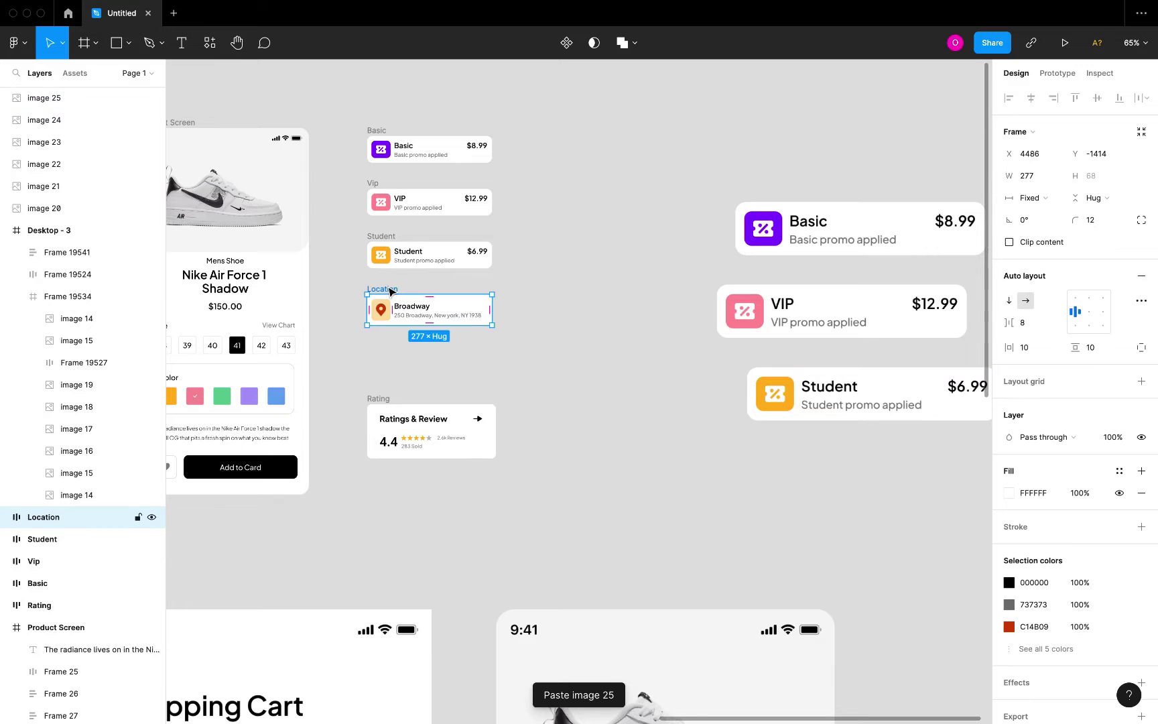
click(617, 387)
key(super+v)
drag(463, 386, 684, 487)
Step: Paste a PNG copy of the Ratings & Review card beside the Product Screen image
click(378, 397)
key(super+shift+c)
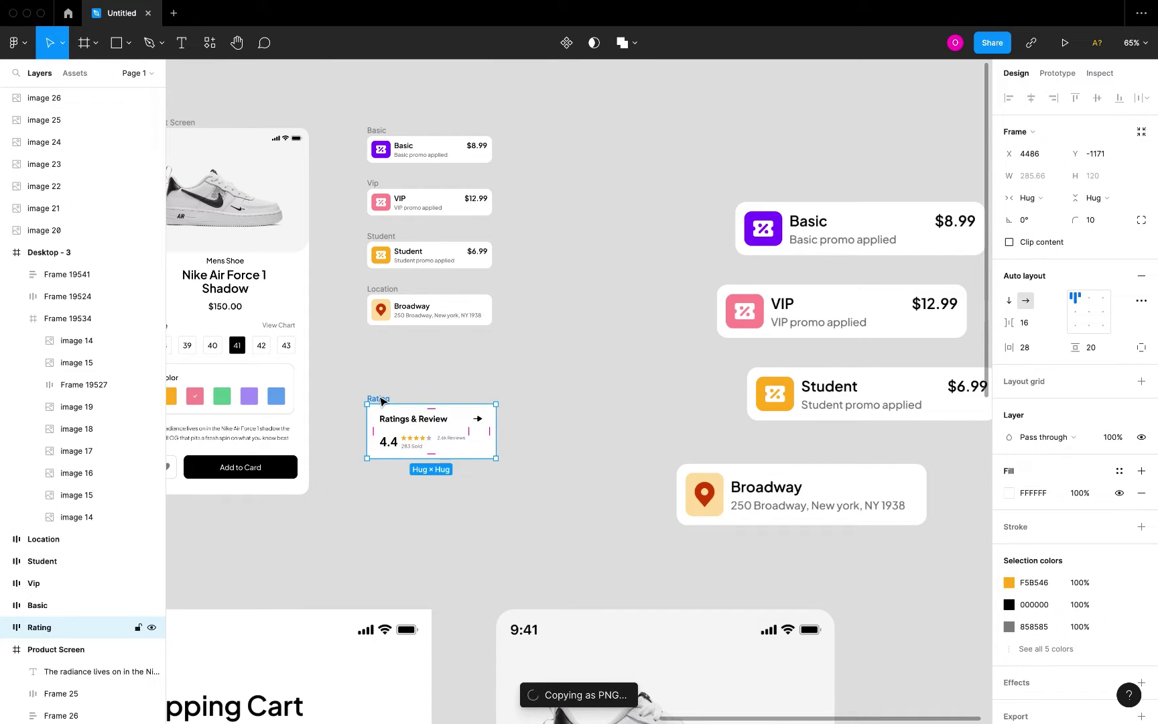
click(548, 425)
ctrl+scroll(548, 426, down, 3)
scroll(548, 426, right, 2)
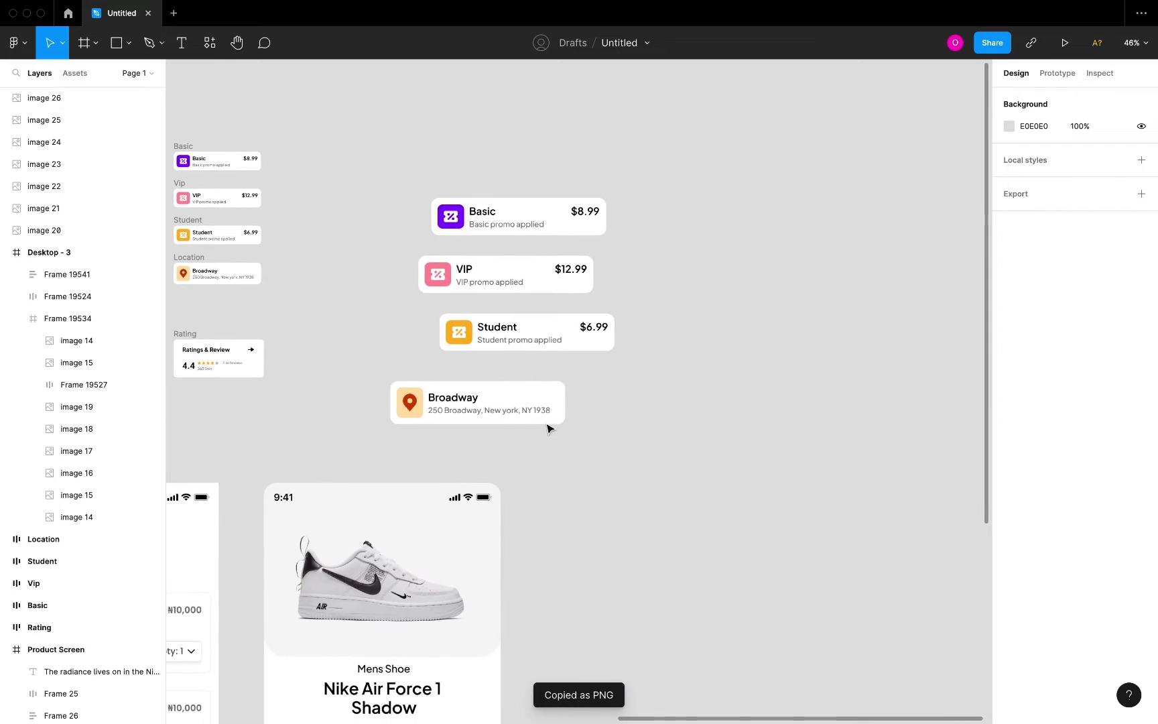
key(super+v)
ctrl+scroll(644, 652, down, 3)
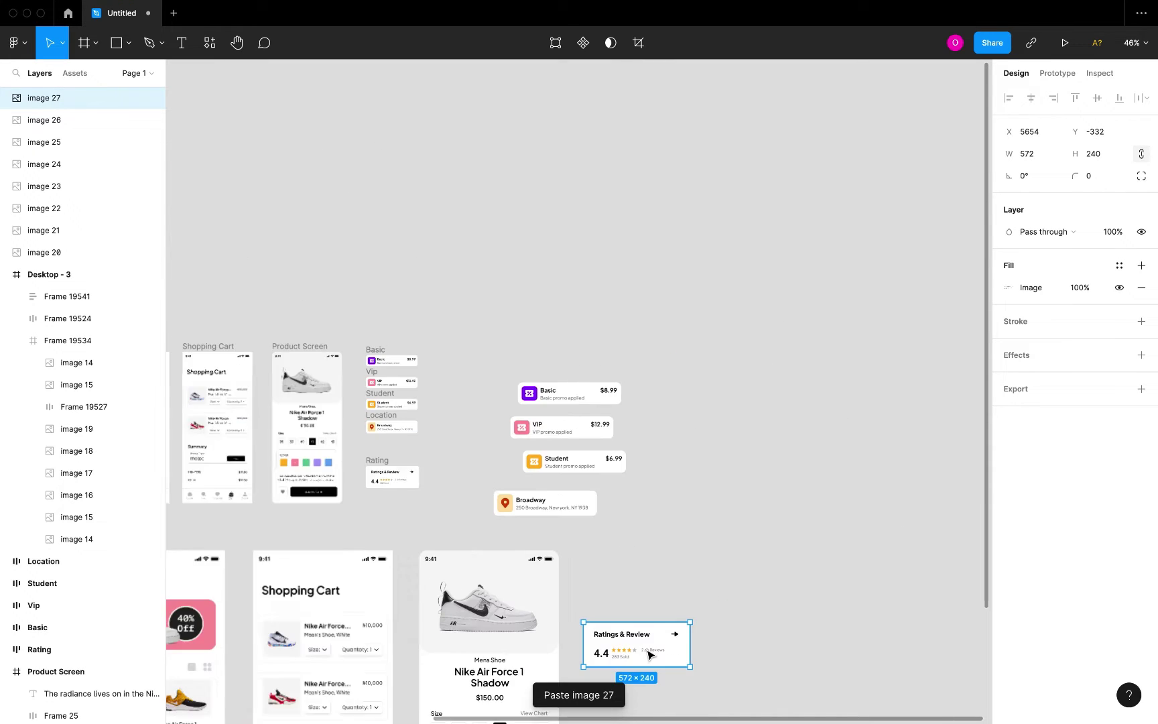
scroll(647, 654, down, 3)
drag(582, 504, 581, 659)
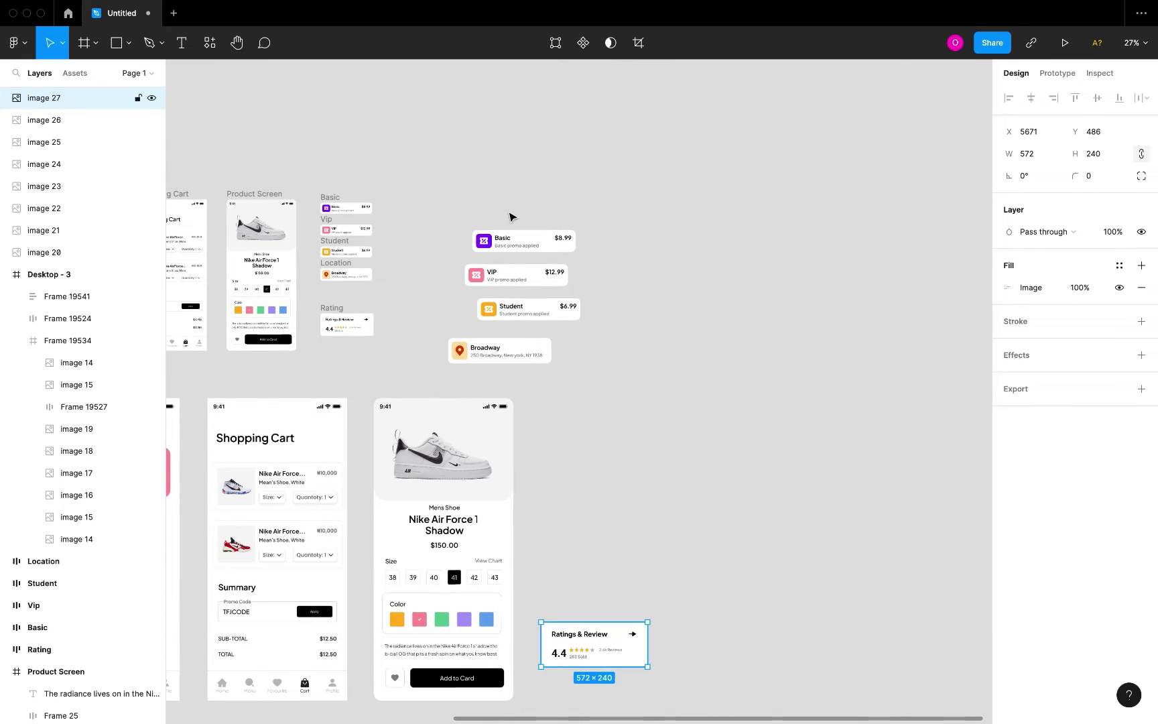
Step: Wrap the four card images in an auto-layout column beside the Product Screen image
drag(456, 213, 615, 386)
key(shift+a)
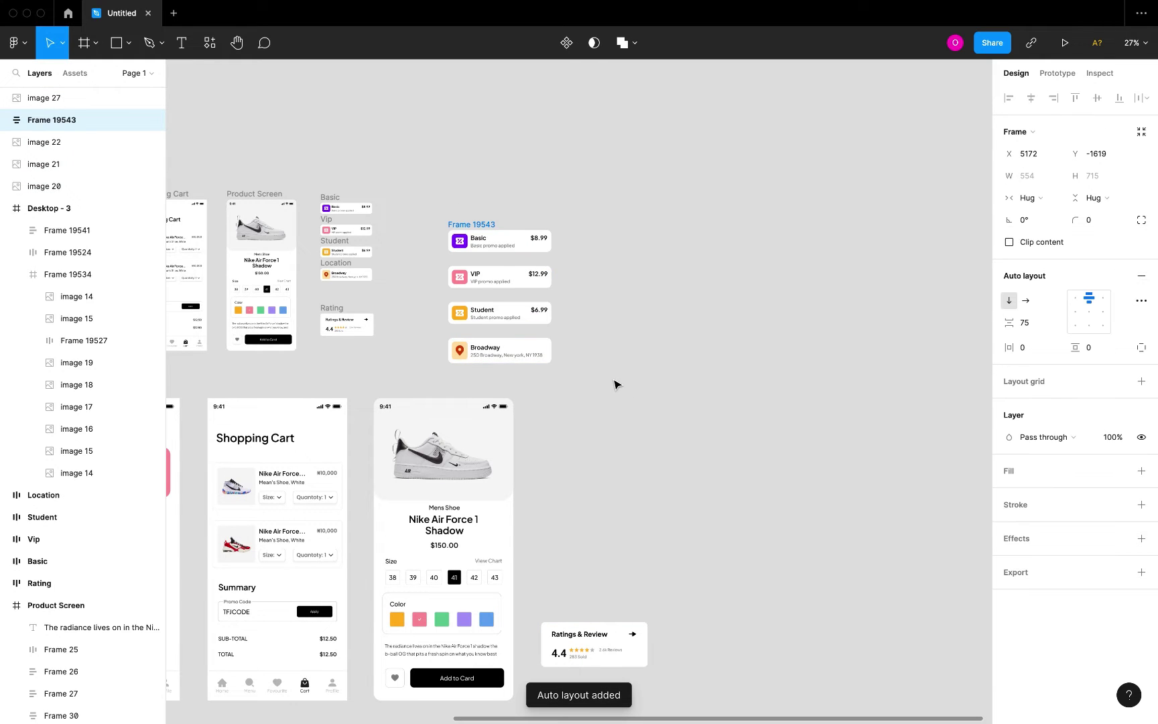
drag(513, 314, 603, 504)
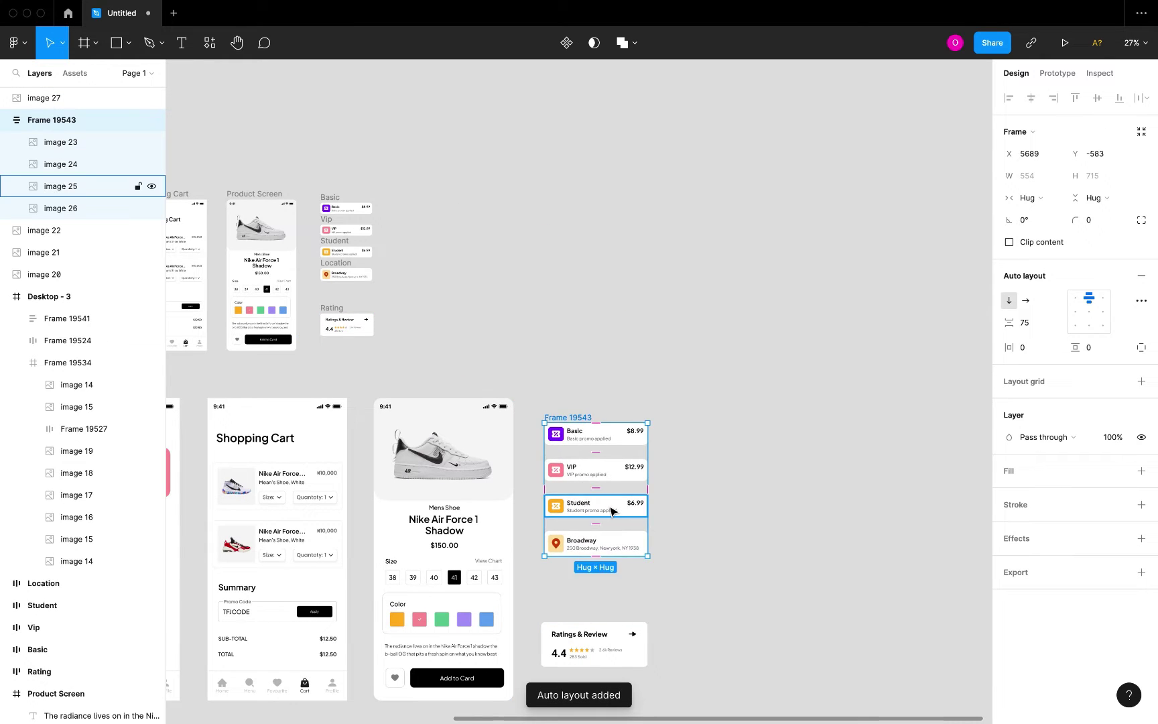
scroll(612, 511, down, 3)
Step: Ungroup Frame 19543 back into separate card images
scroll(612, 511, left, 2)
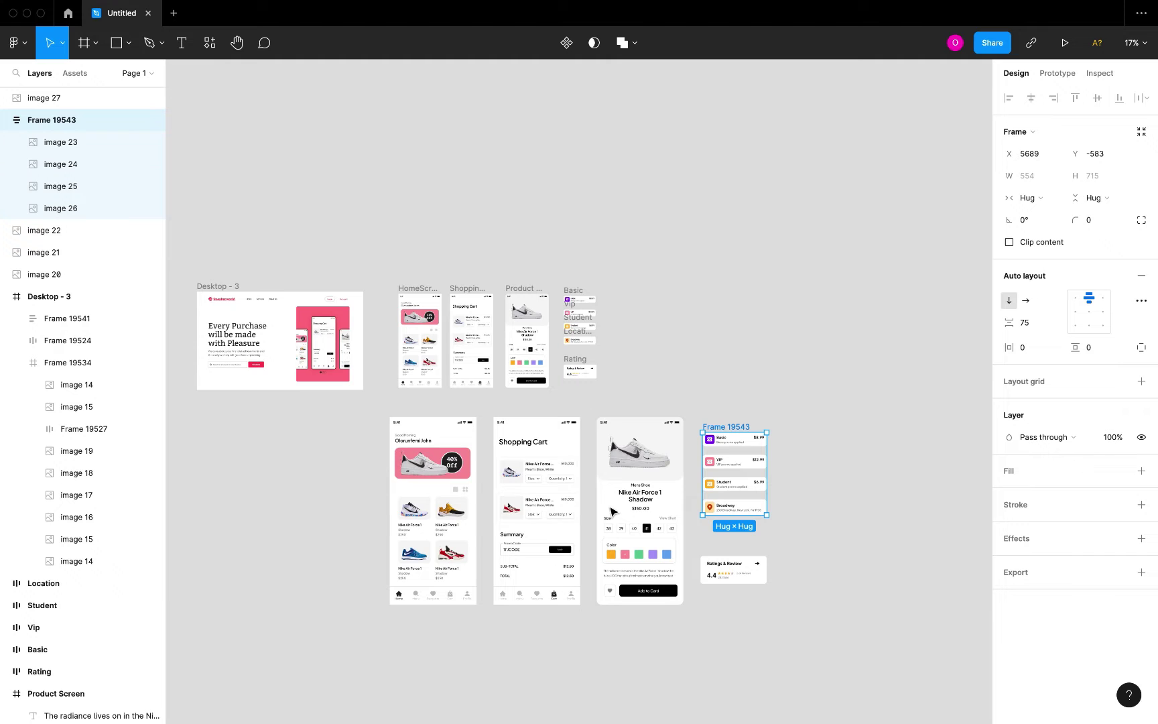
key(super+shift+g)
click(808, 431)
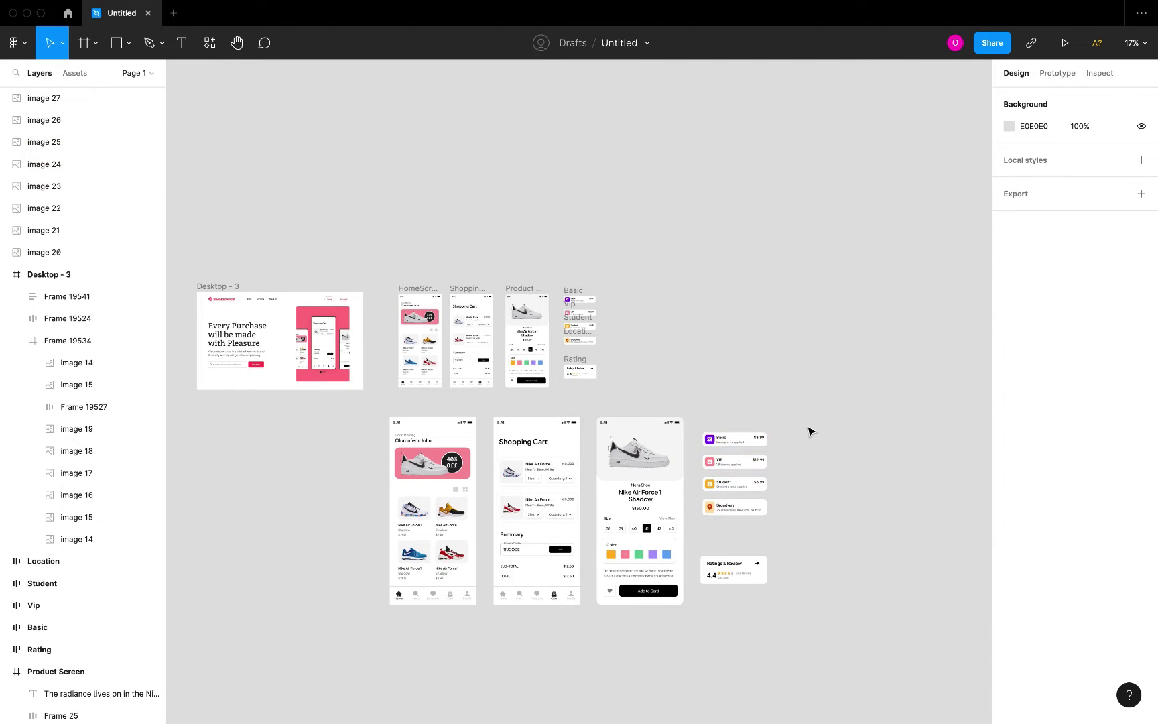
scroll(811, 431, left, 3)
scroll(811, 431, down, 1)
scroll(810, 432, down, 1)
scroll(810, 432, up, 1)
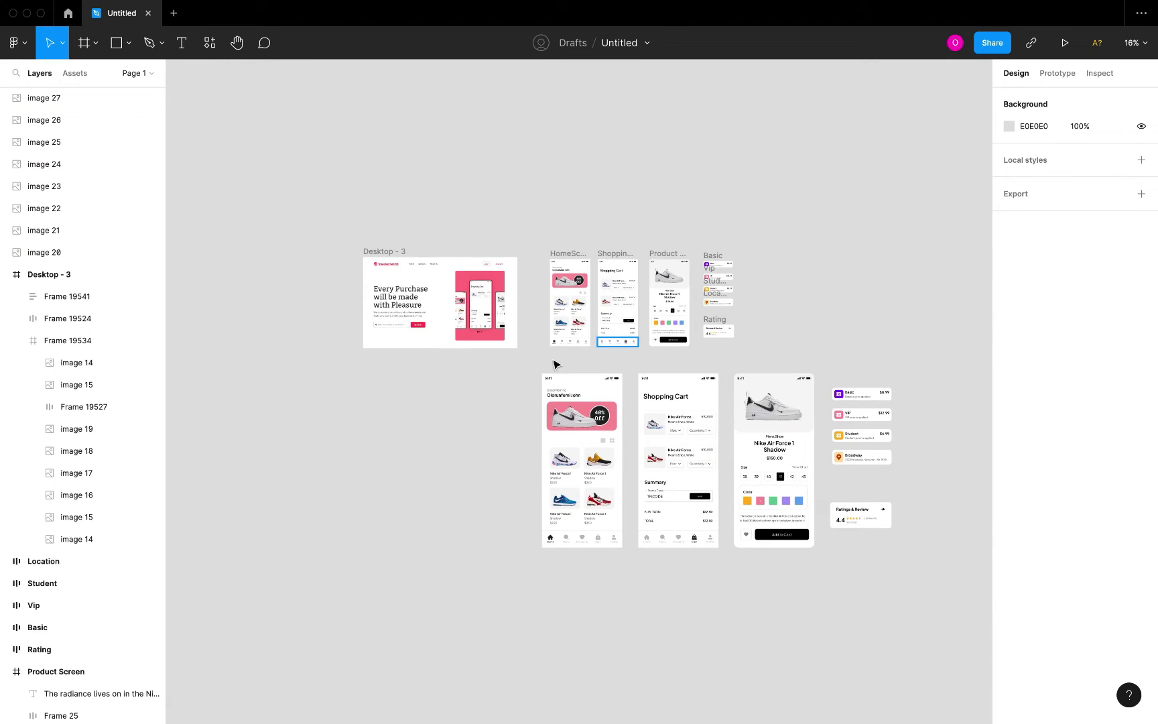
Step: Select all eight flattened images 20–27 and delete them
click(593, 444)
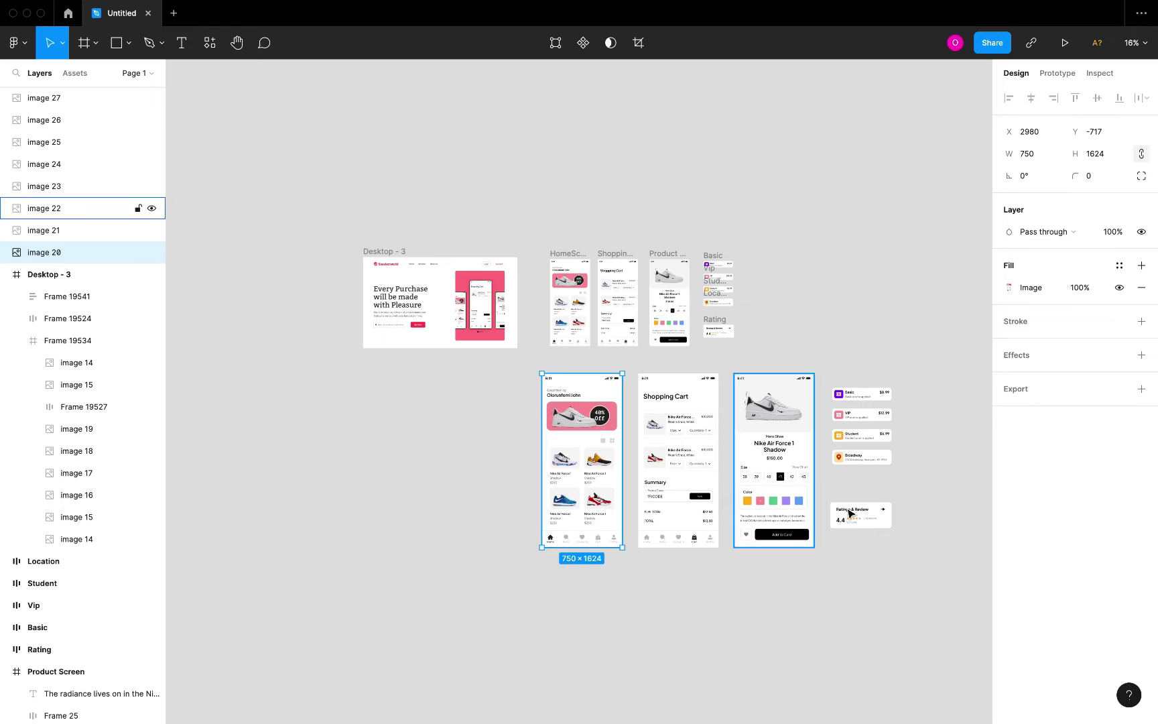
drag(906, 569, 509, 365)
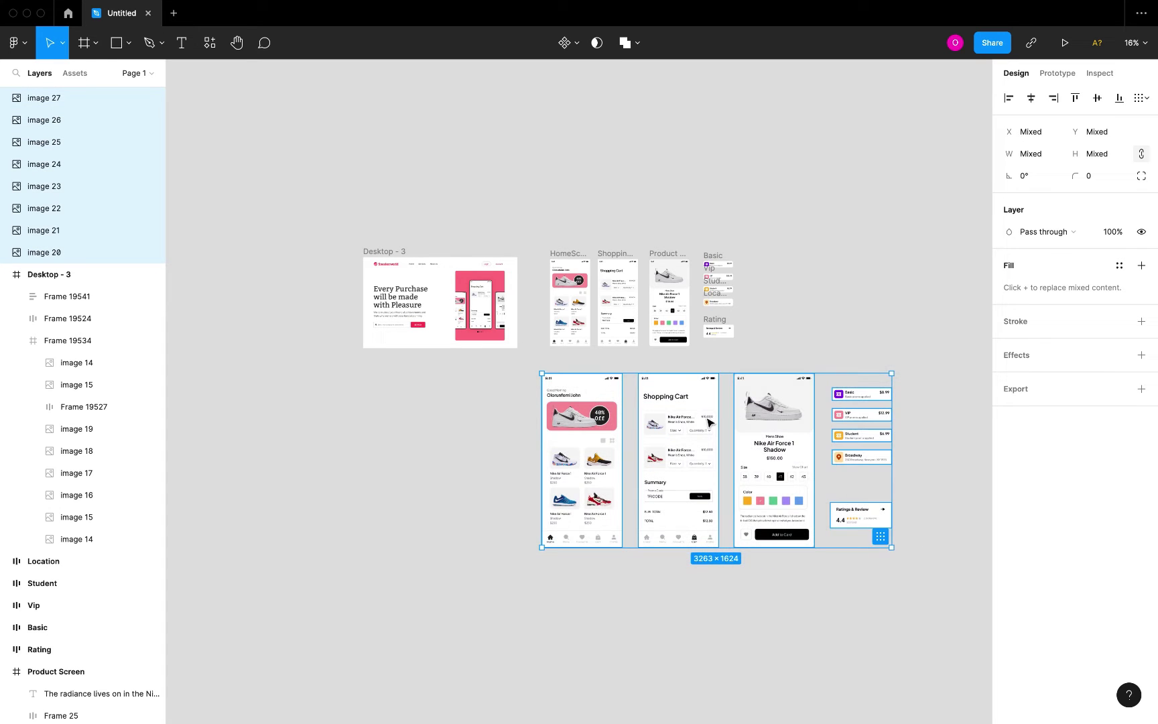
click(488, 305)
scroll(487, 306, up, 5)
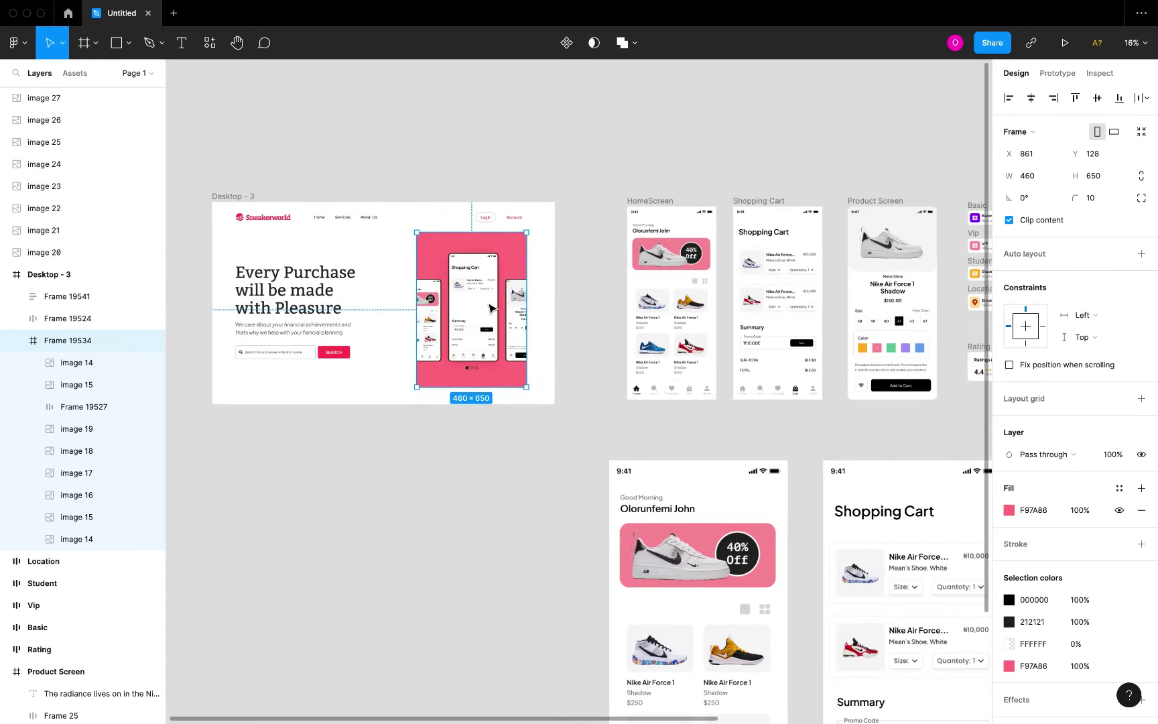
scroll(477, 302, down, 5)
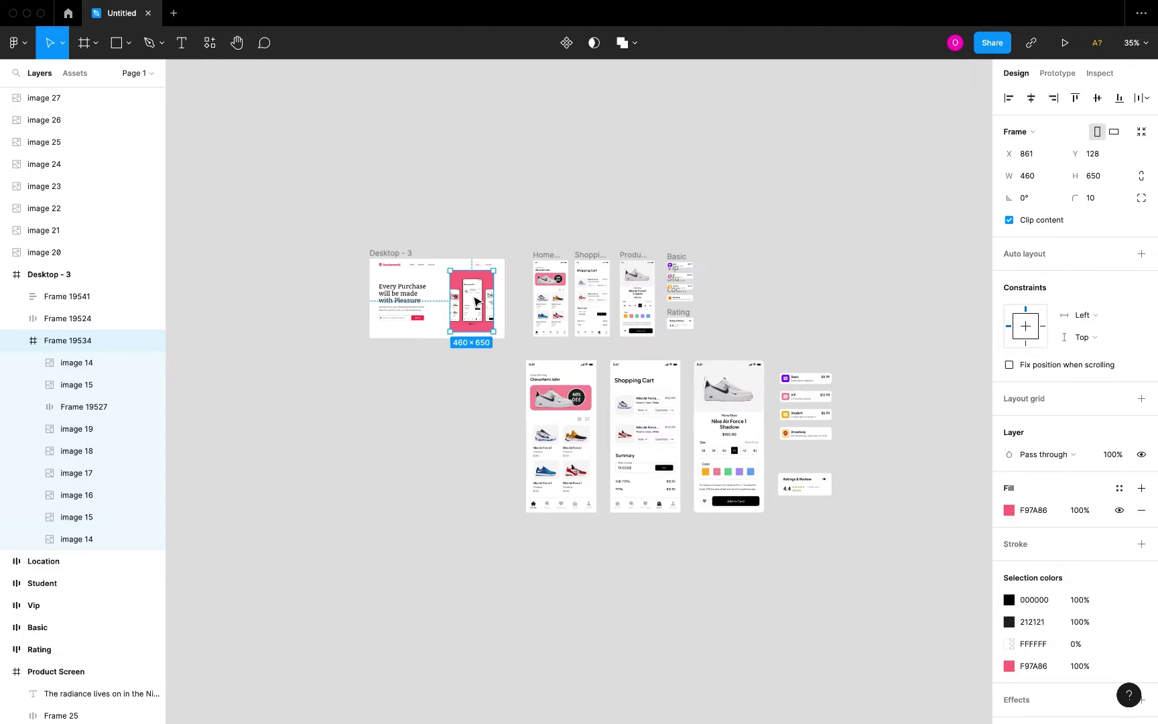
drag(733, 522, 497, 340)
scroll(747, 597, up, 2)
click(747, 597)
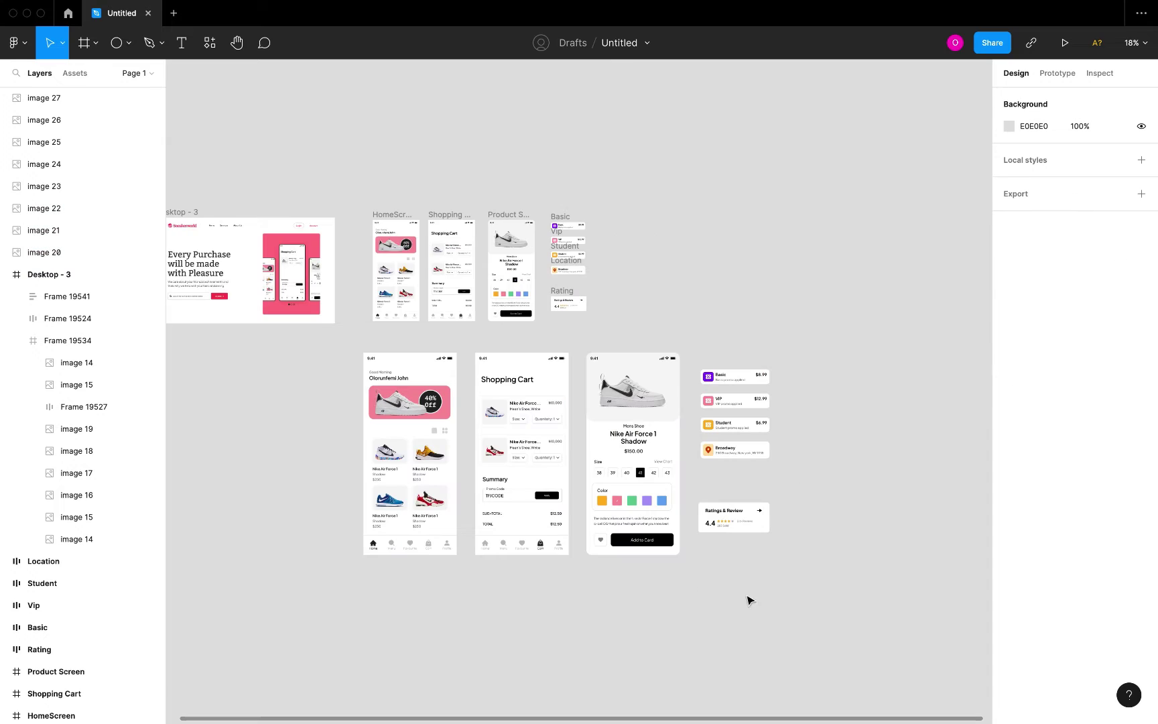
drag(802, 598, 350, 350)
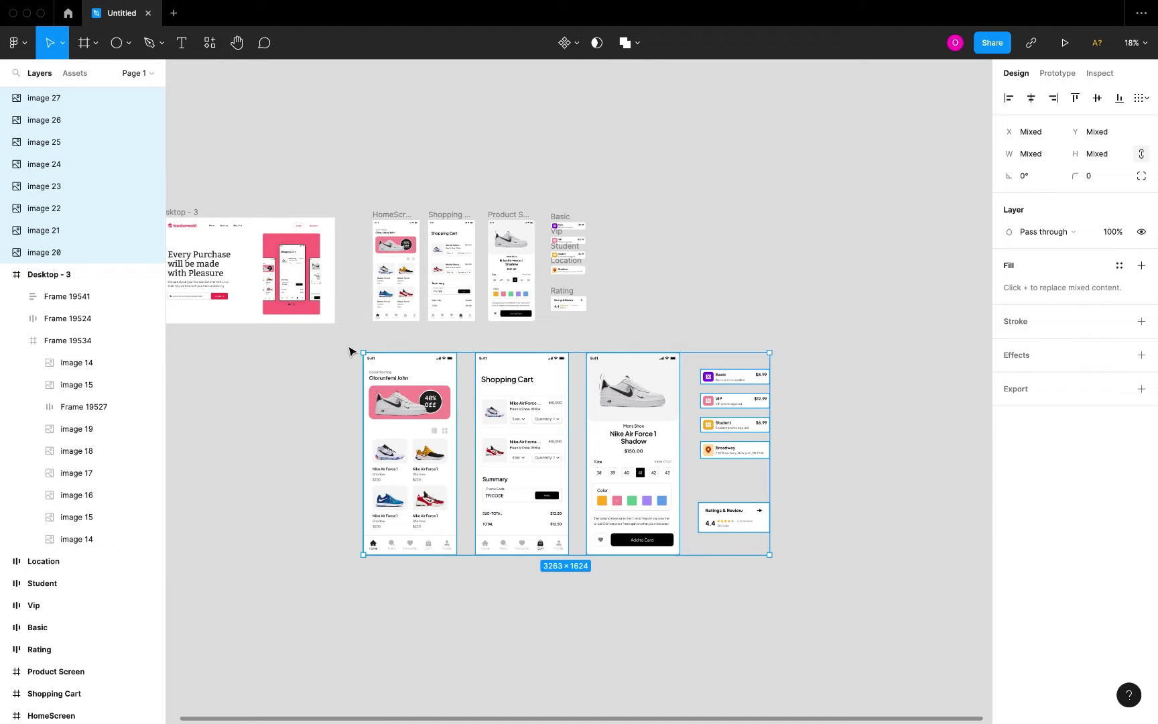
key(Delete)
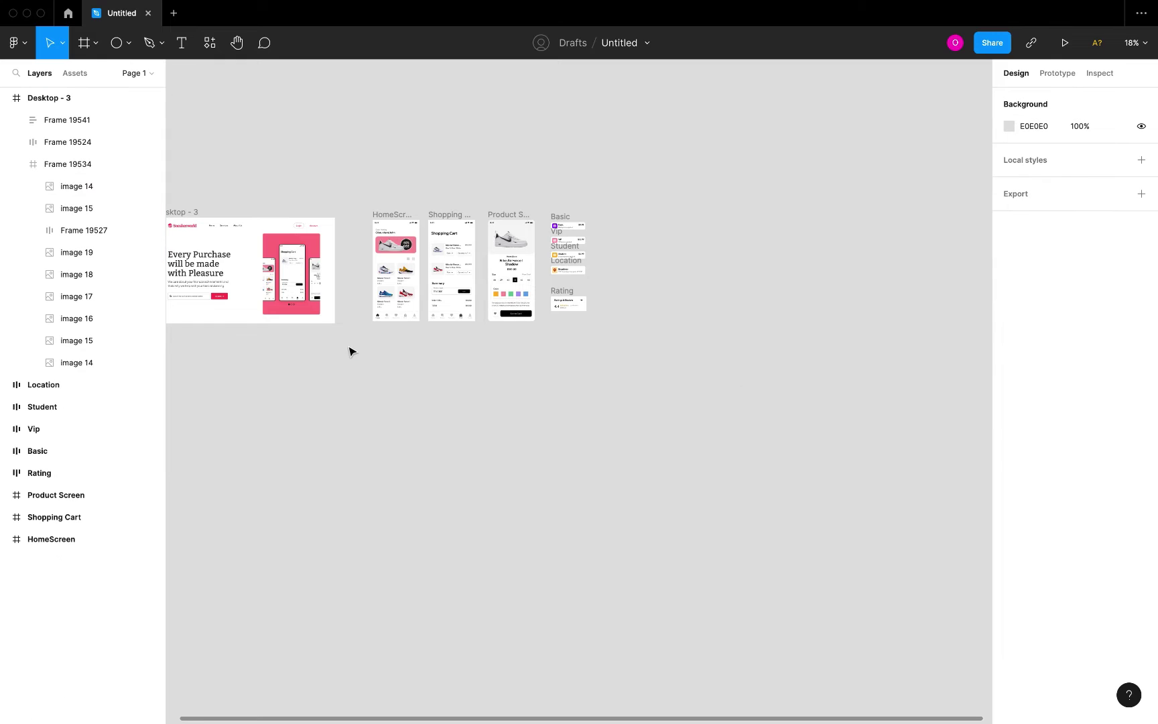
Step: Add a new Page 2 and paste the eight phone images onto it
click(134, 75)
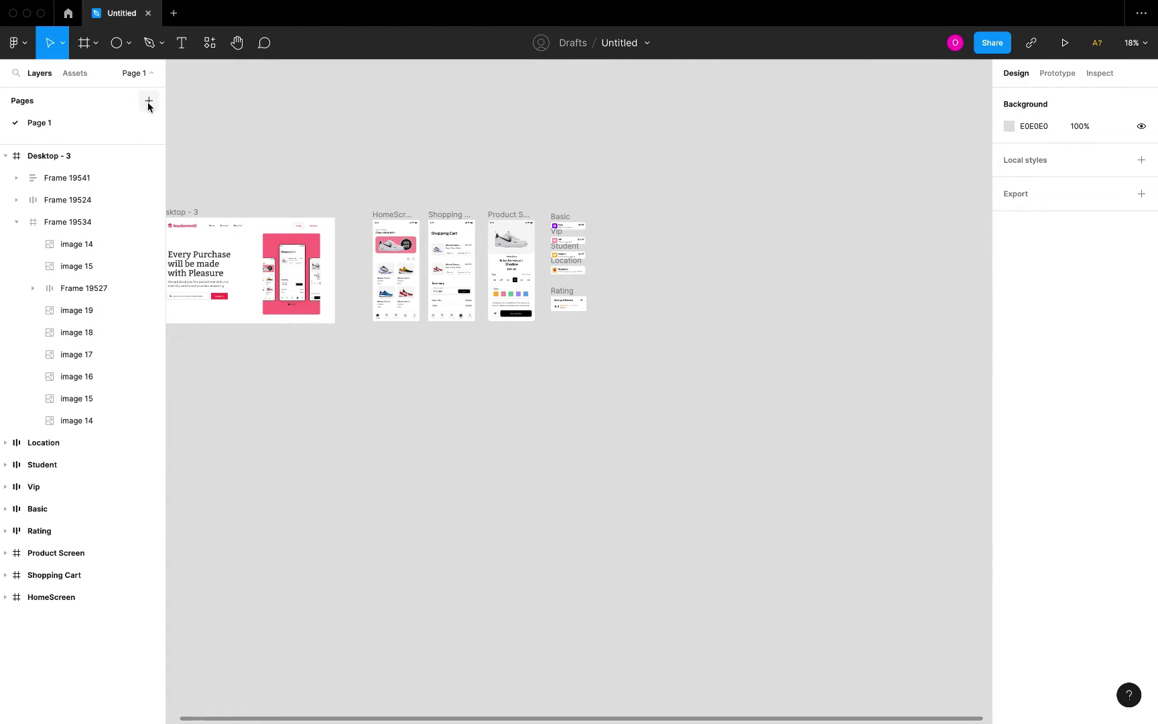
click(148, 102)
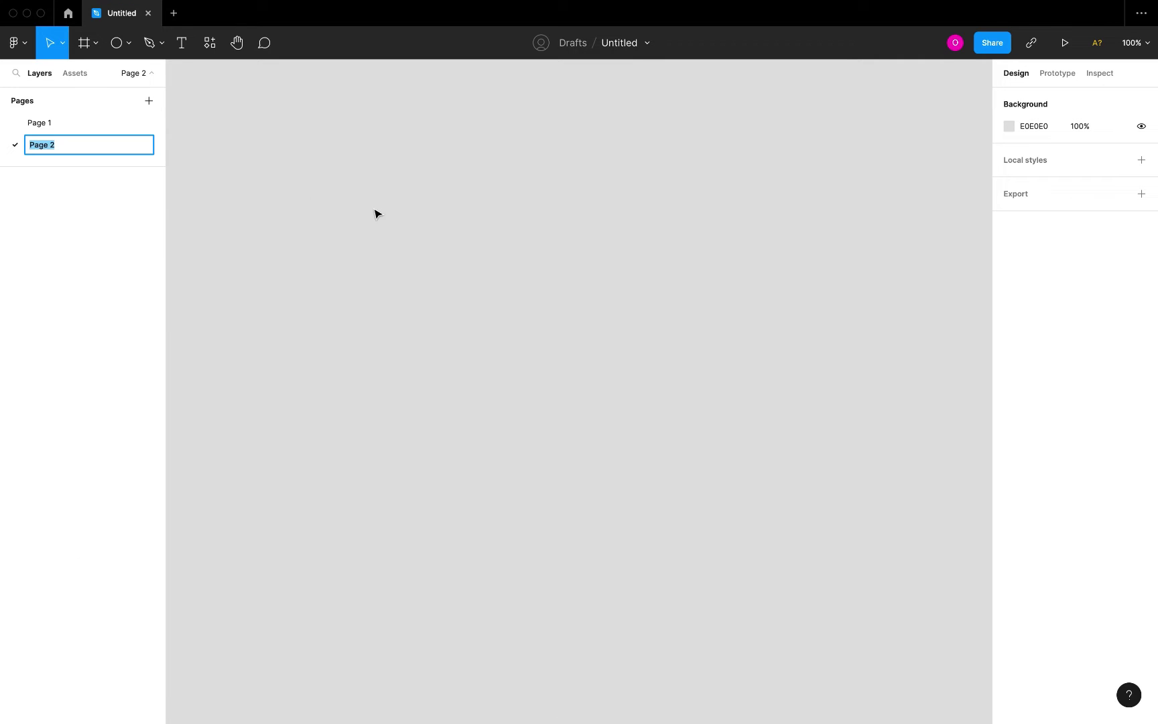
click(393, 228)
key(super+v)
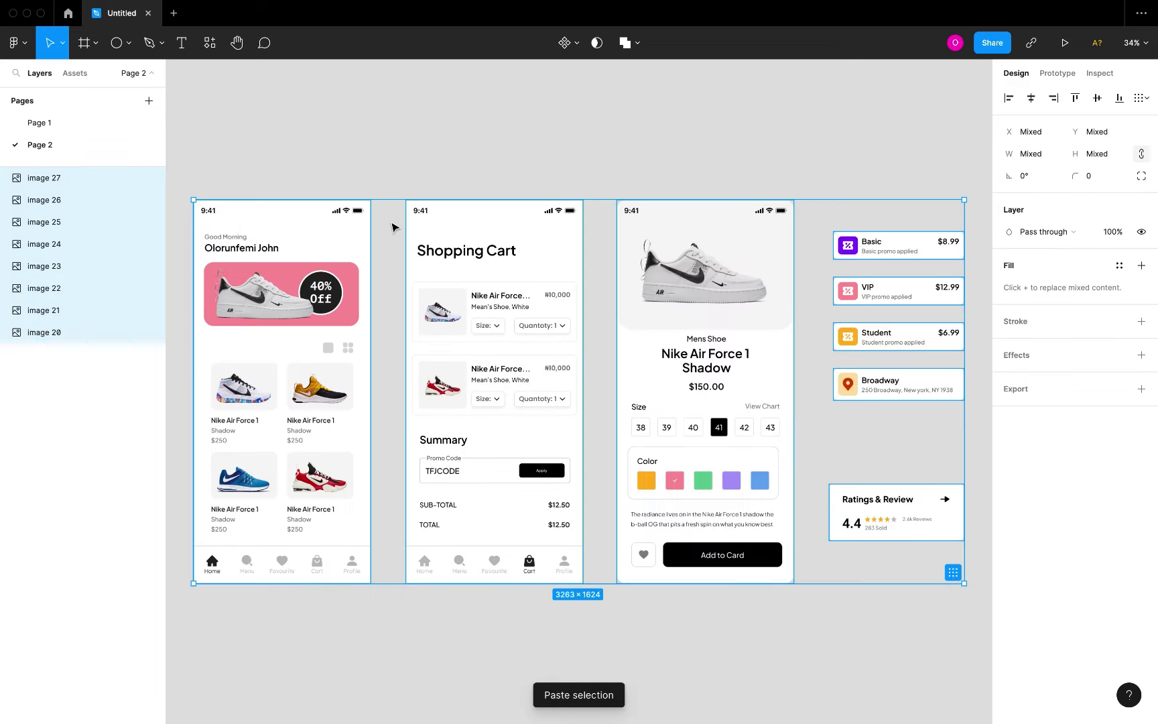
scroll(431, 247, down, 3)
click(341, 189)
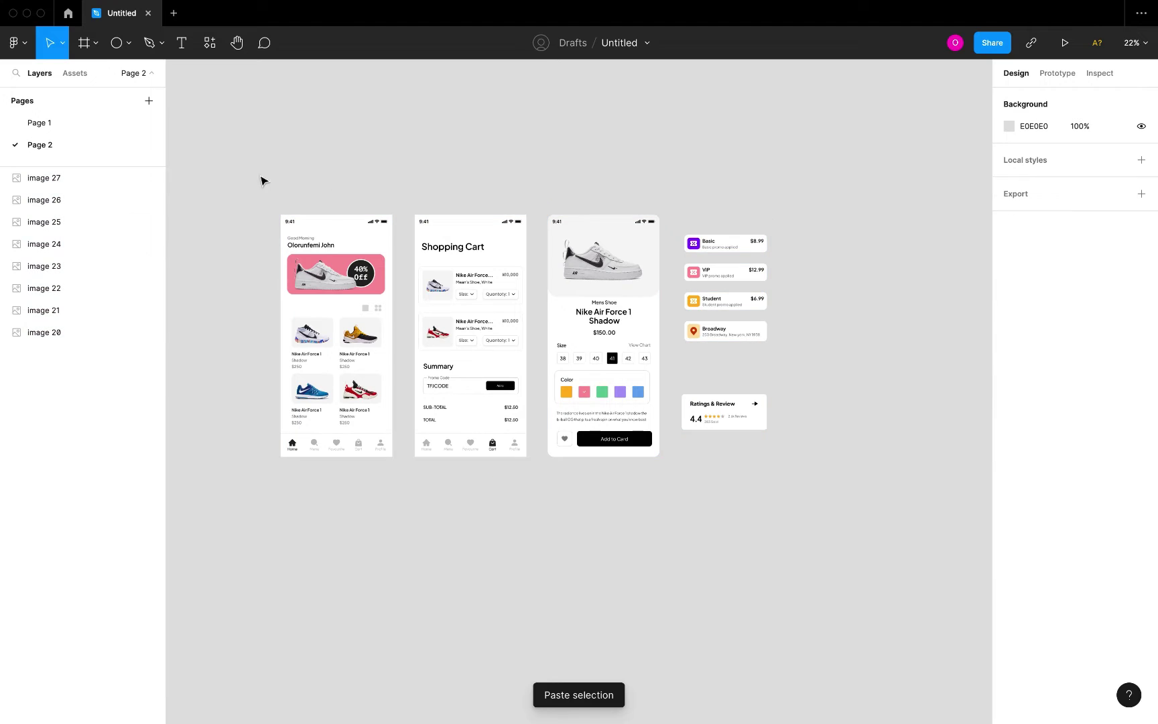
Step: Copy the Desktop - 3 frame from Page 1 and paste it onto Page 2
click(63, 121)
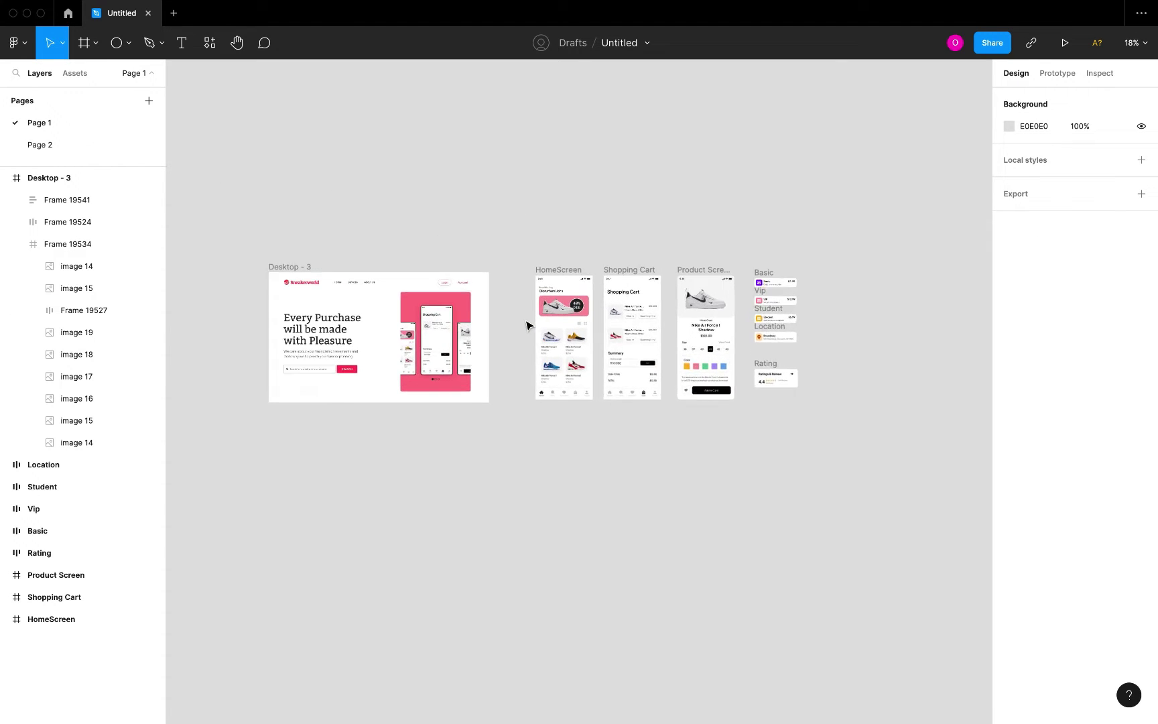
scroll(526, 325, left, 3)
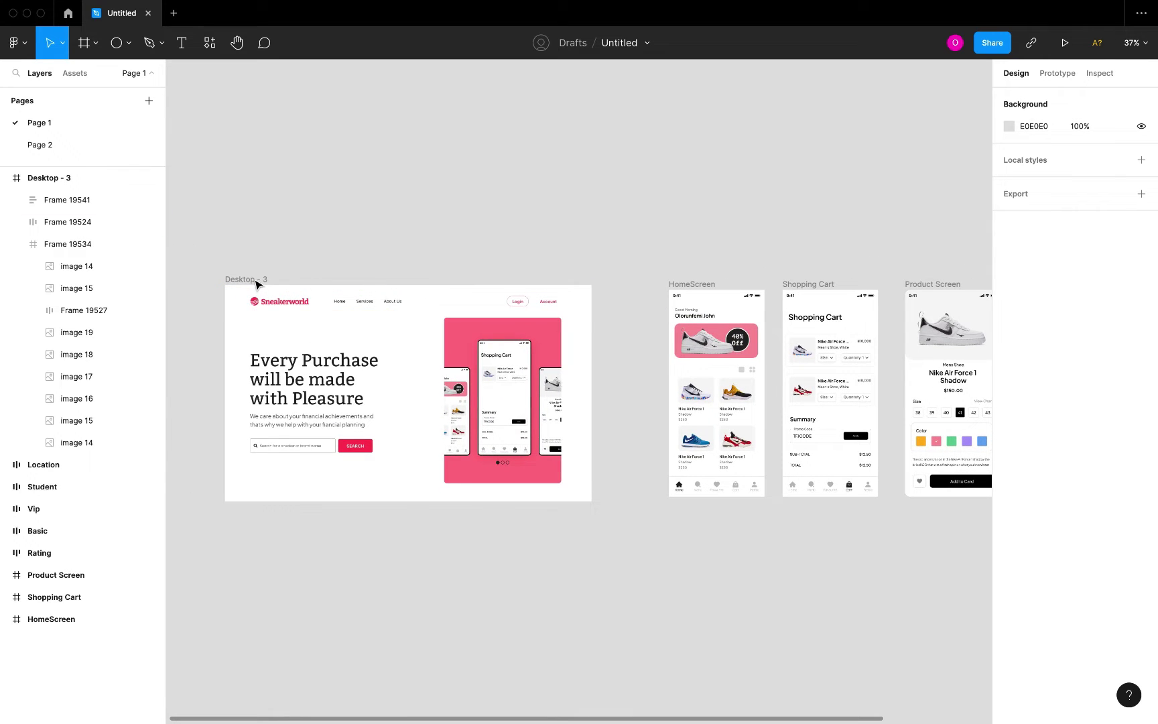
click(246, 280)
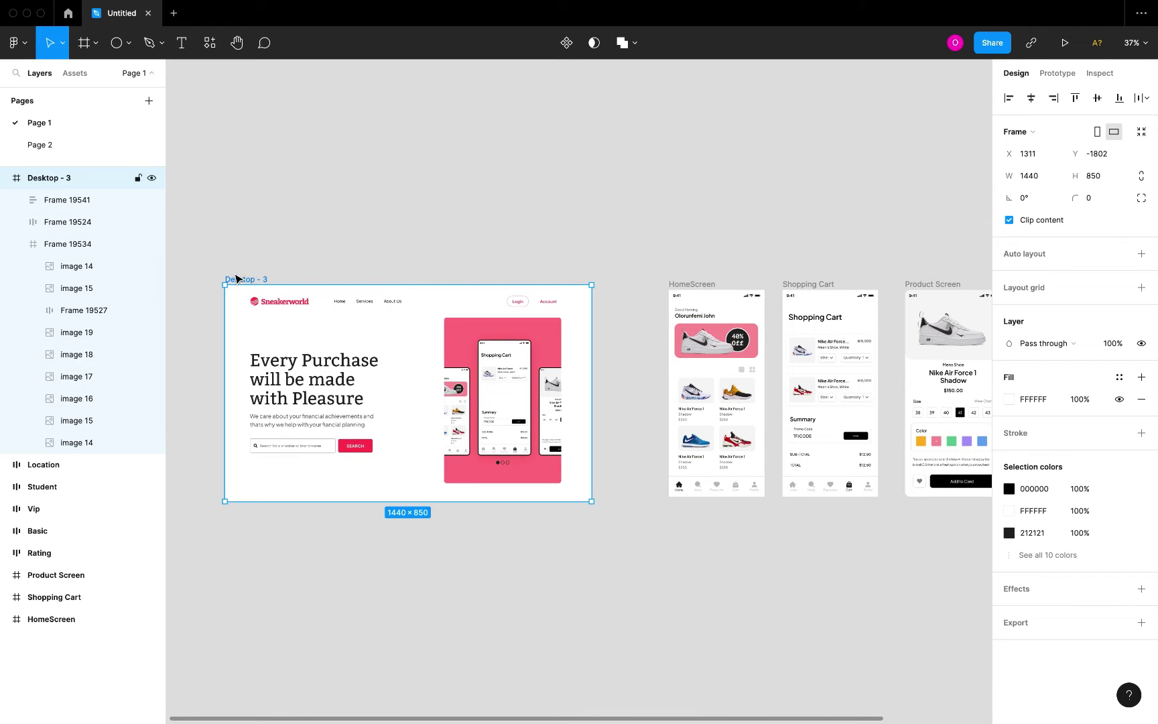
click(59, 146)
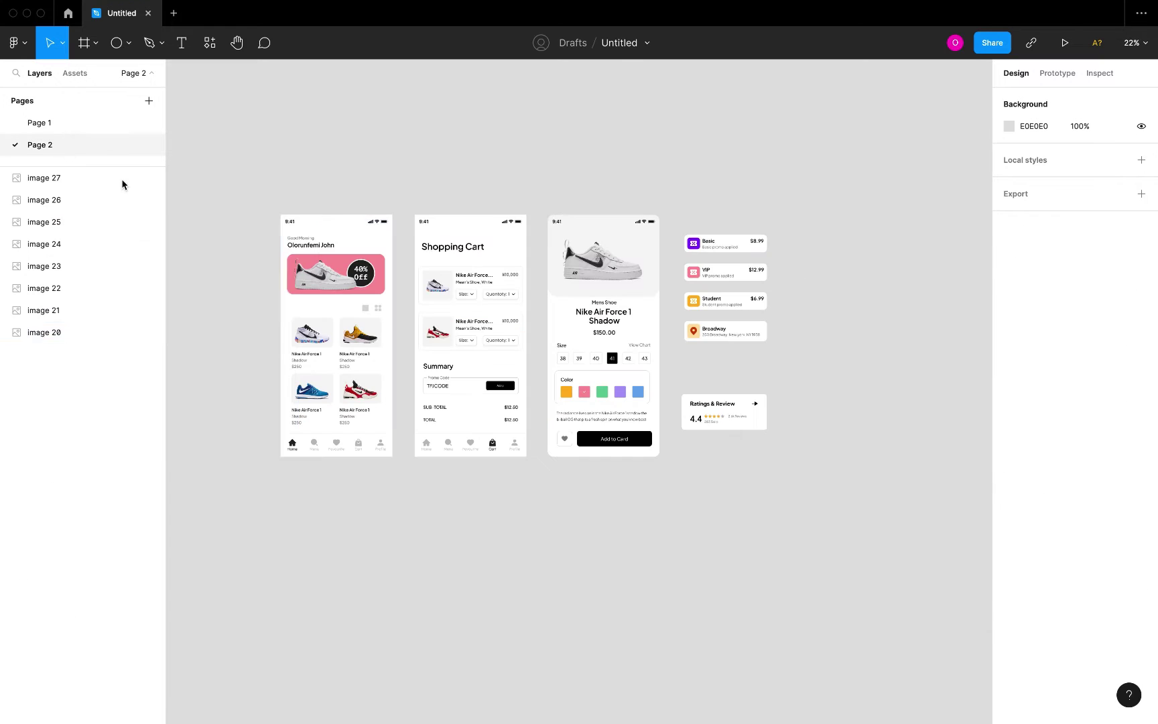
scroll(373, 355, left, 10)
scroll(373, 355, left, 5)
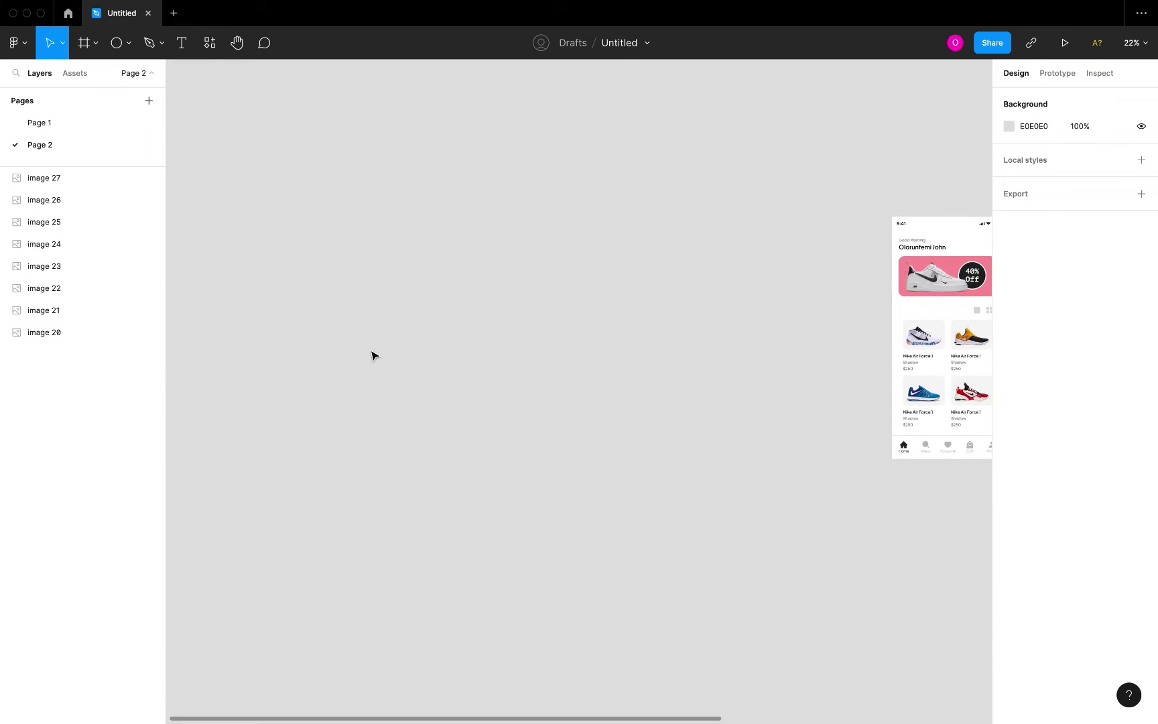
key(super+v)
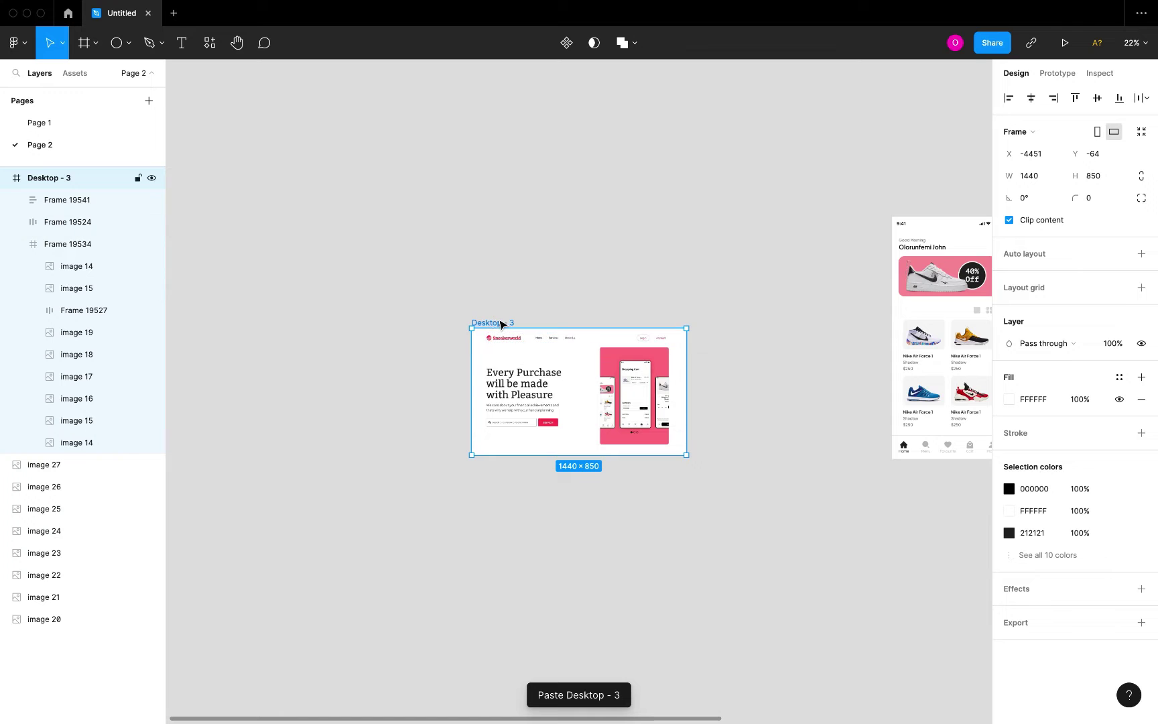
Step: Move the pasted Desktop - 3 frame left of the phone mockups
click(504, 256)
drag(504, 256, 507, 243)
scroll(503, 256, right, 5)
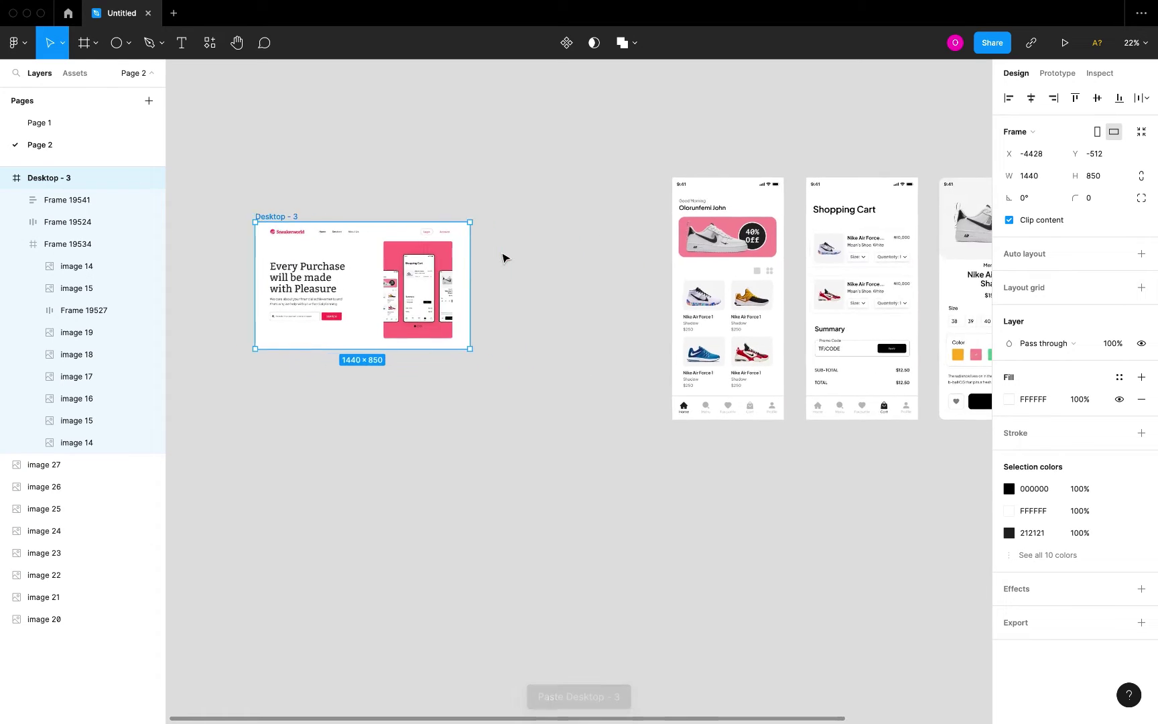
scroll(502, 256, down, 2)
scroll(353, 268, up, 5)
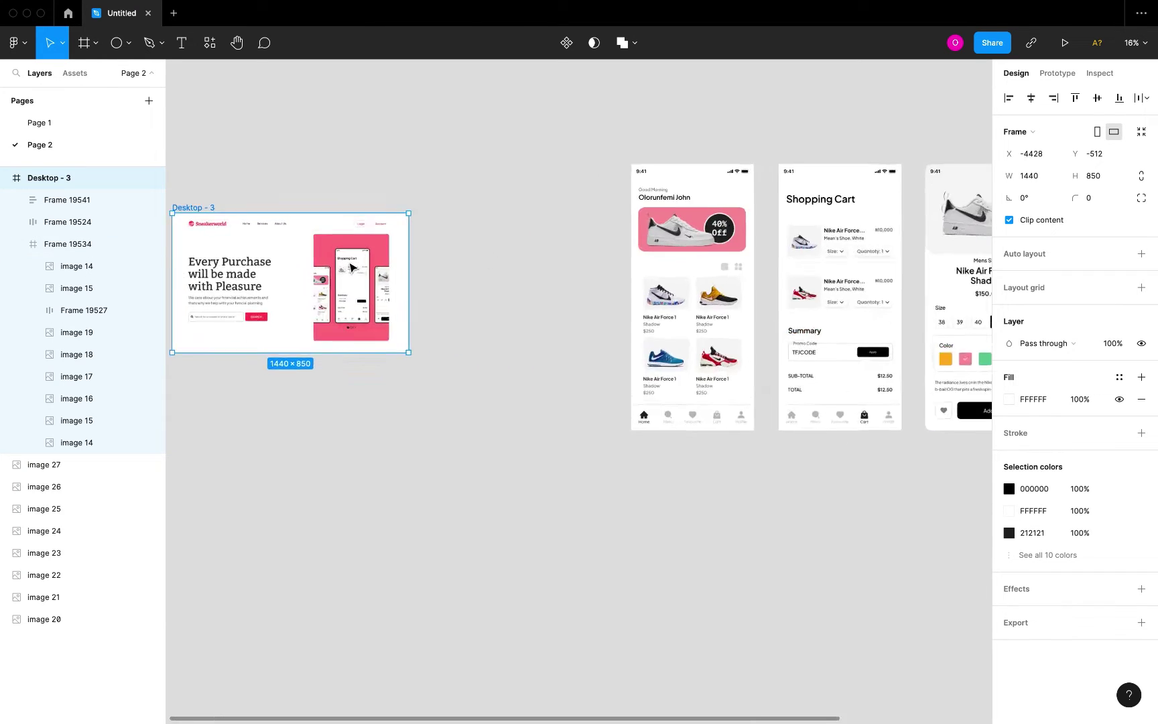
scroll(417, 303, up, 1)
scroll(417, 303, left, 3)
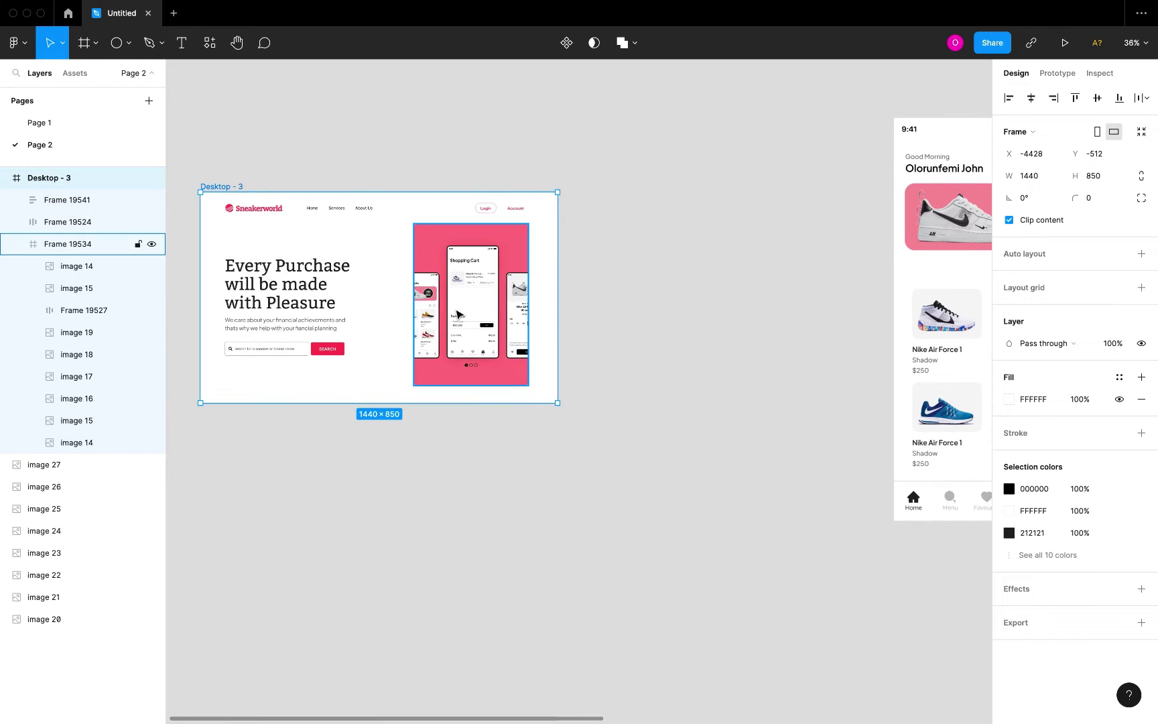
Step: Inspect the pink Frame 19534, then marquee-select the three phone screen images
click(497, 262)
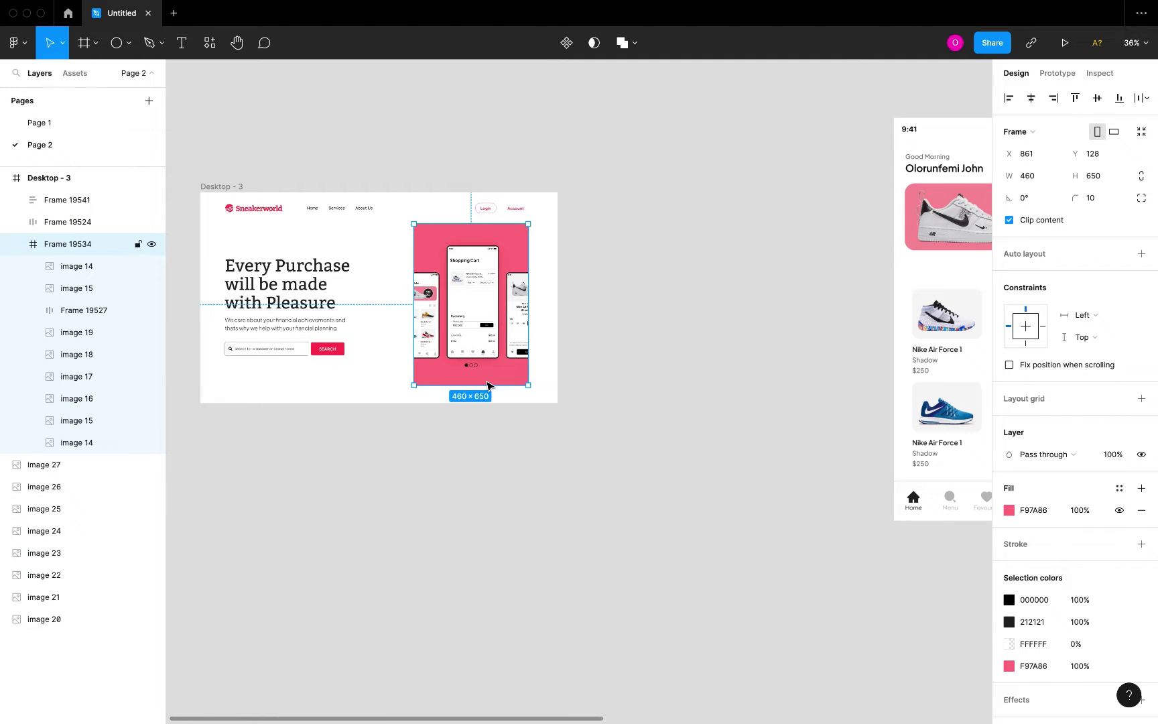
scroll(492, 316, down, 3)
scroll(492, 314, right, 2)
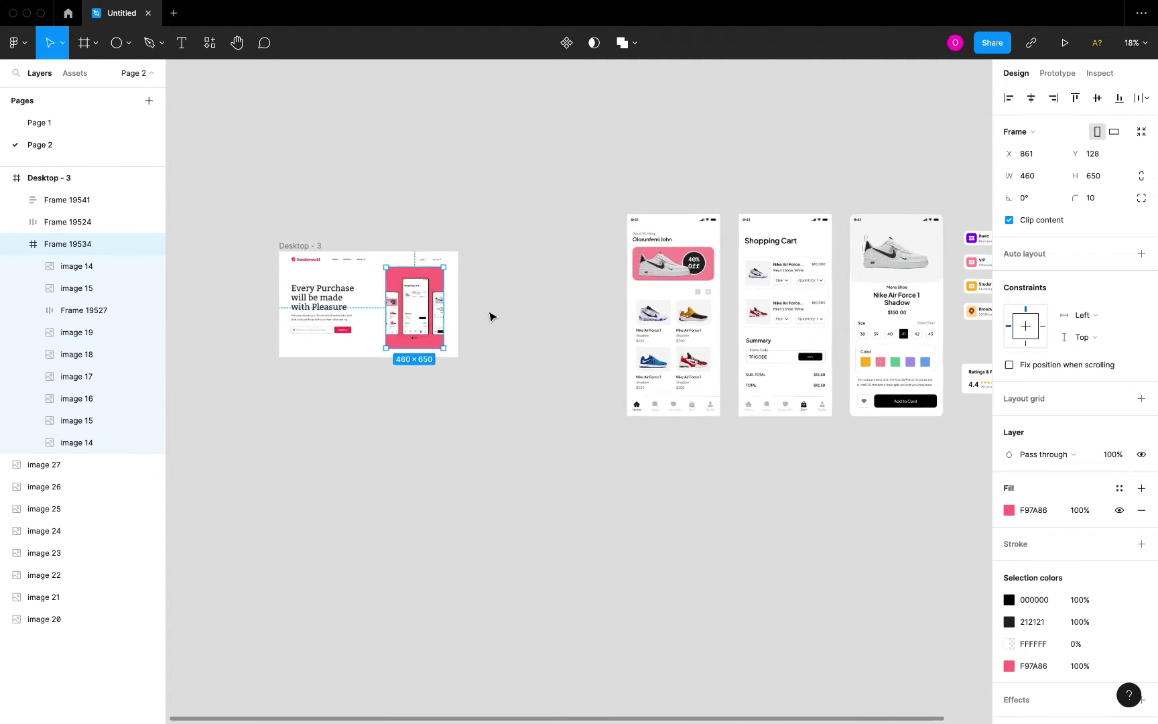
scroll(491, 315, up, 5)
scroll(282, 387, down, 5)
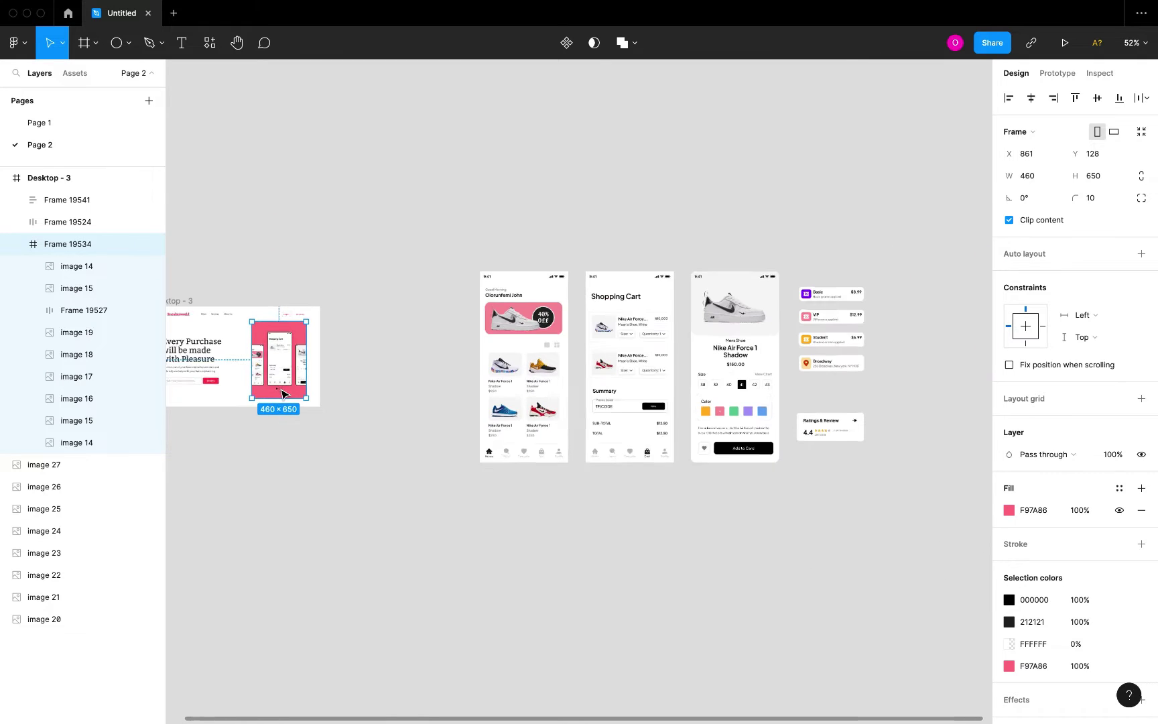
drag(741, 469, 467, 275)
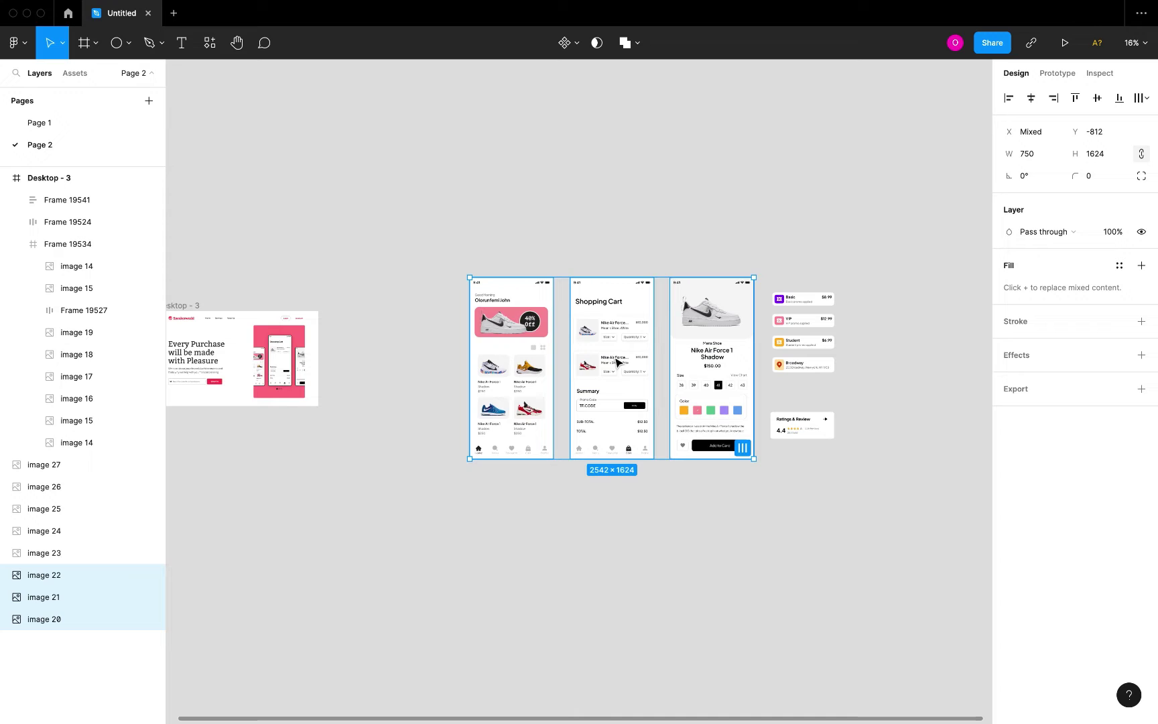
Step: Set the three screens to width 160 with 20 spacing
click(1033, 159)
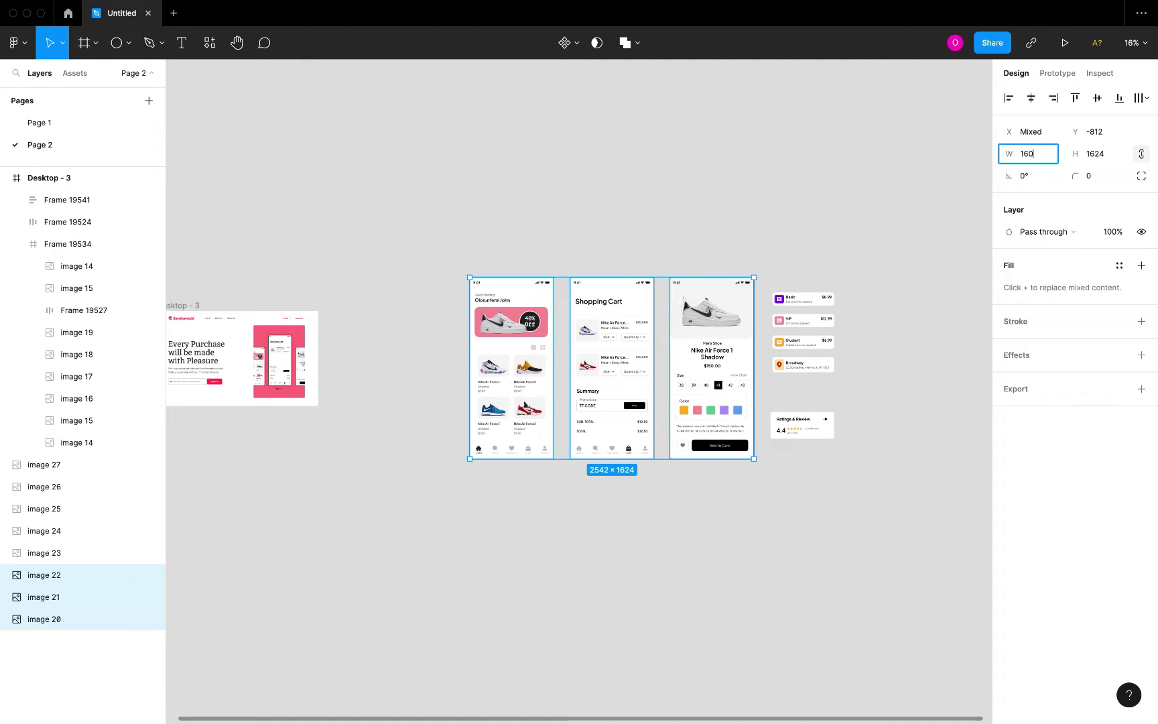
text(160)
key(Return)
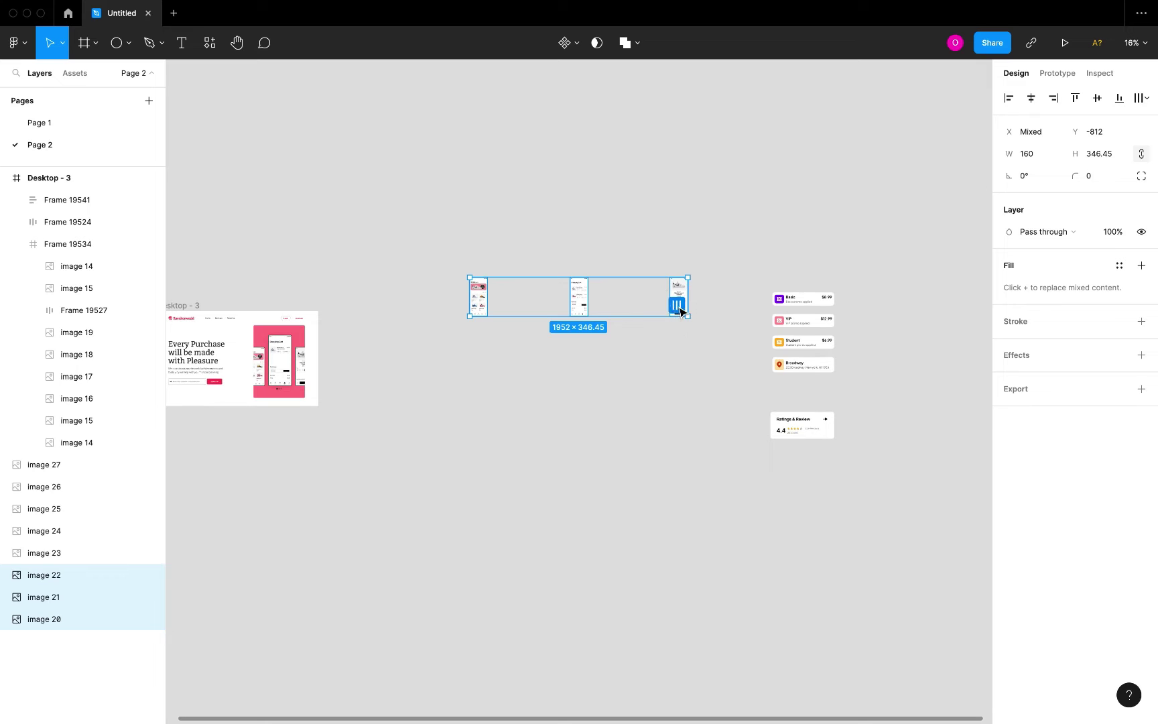
click(1032, 204)
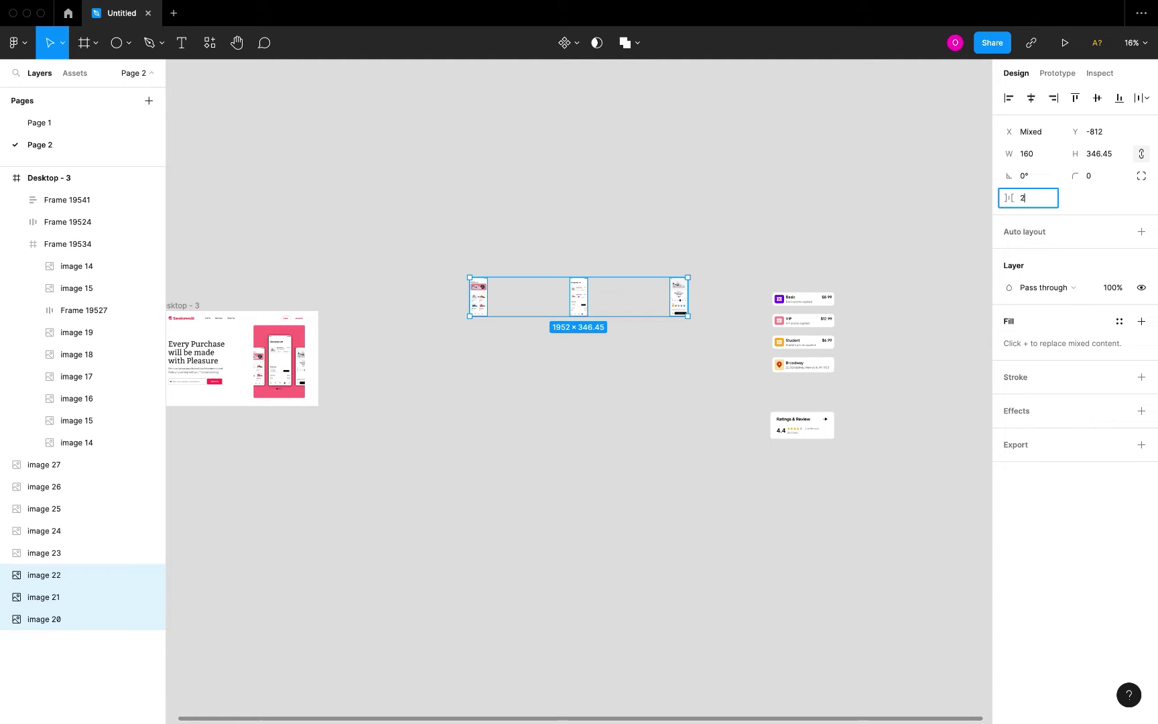
key(Return)
Step: Move the three screens down level with Desktop - 3
scroll(520, 308, up, 5)
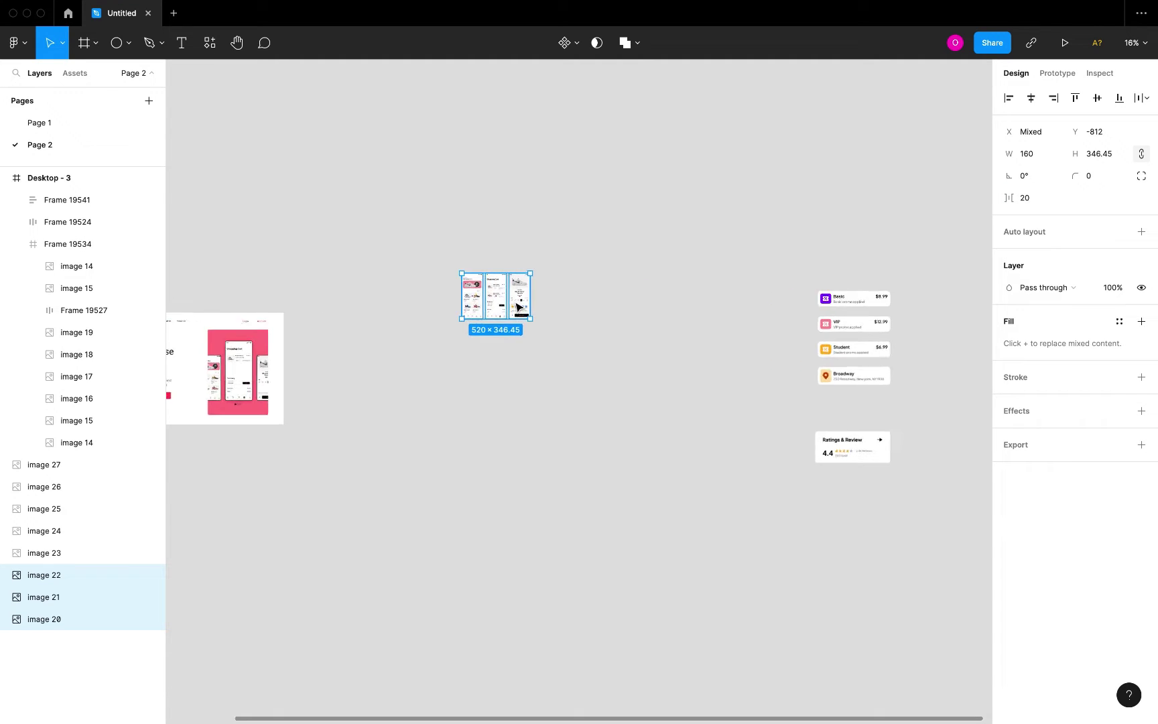
drag(488, 293, 636, 398)
scroll(636, 400, up, 5)
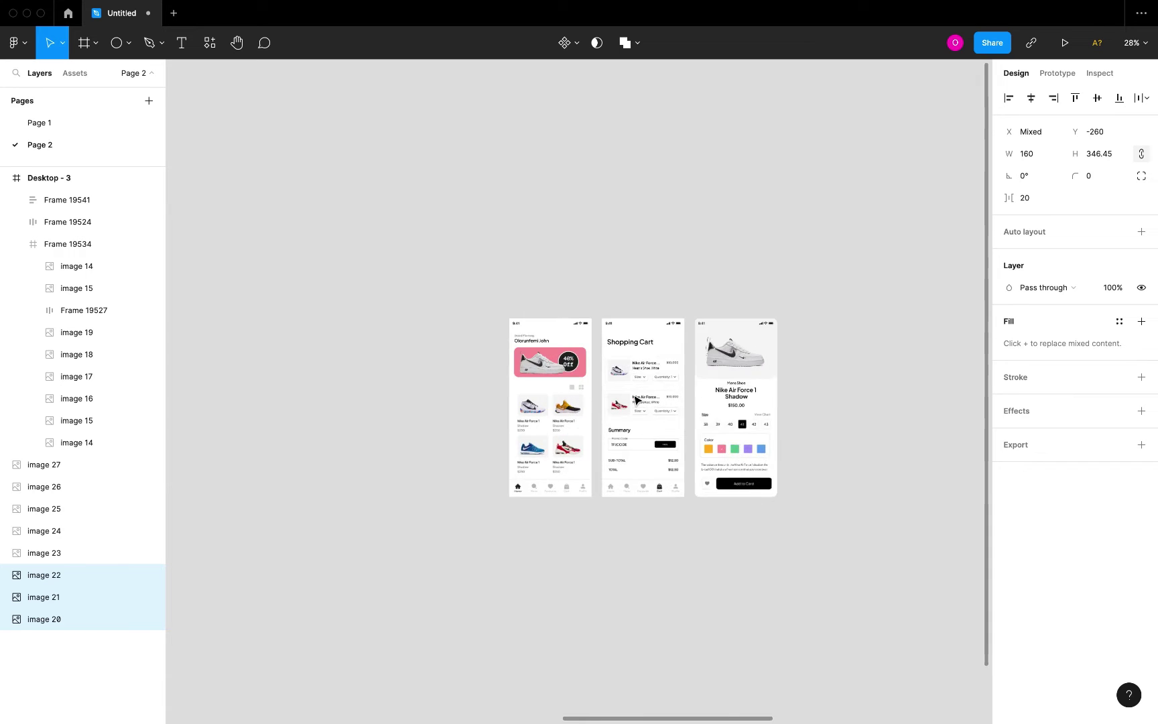
scroll(636, 397, right, 3)
scroll(636, 395, up, 3)
scroll(532, 392, down, 5)
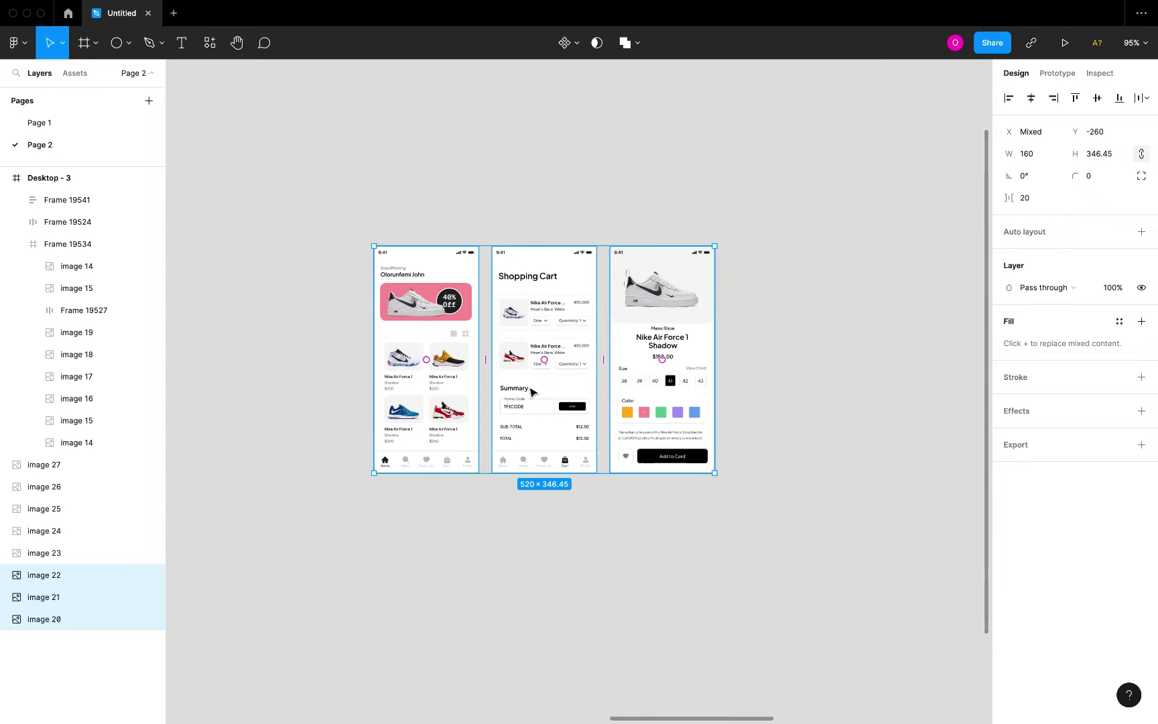
Step: Duplicate the three screens to the right and wrap all six in auto layout
drag(533, 390, 888, 387)
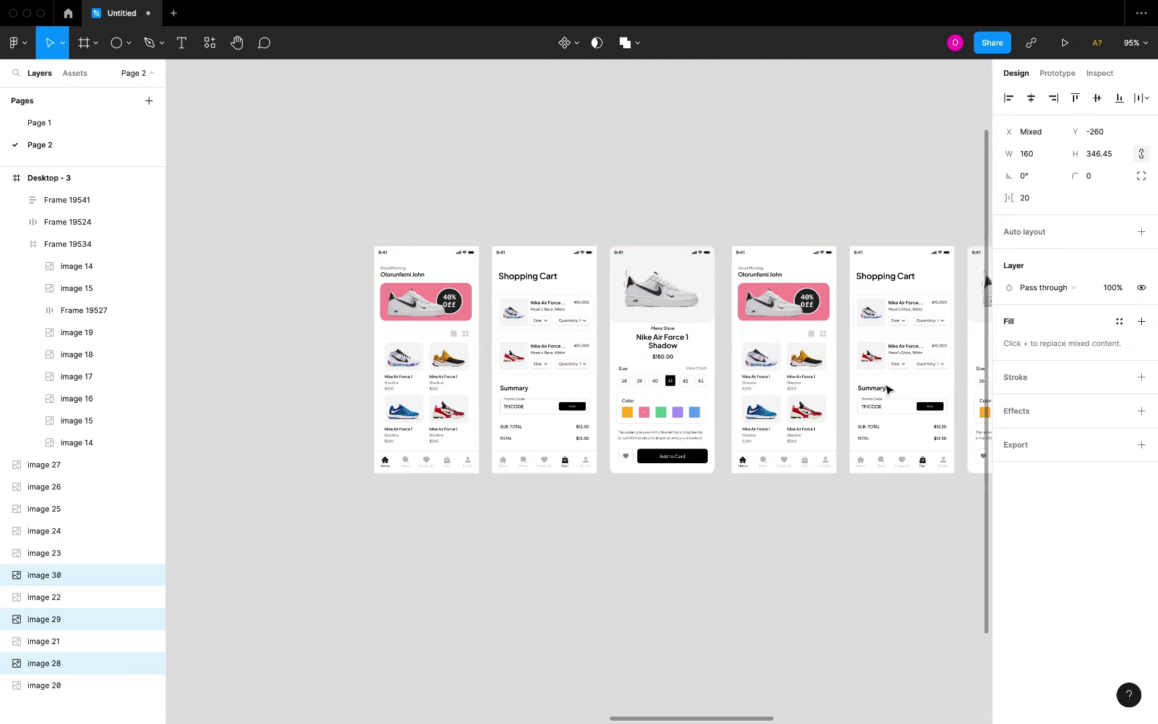
scroll(888, 387, down, 2)
scroll(885, 385, left, 3)
scroll(884, 384, down, 1)
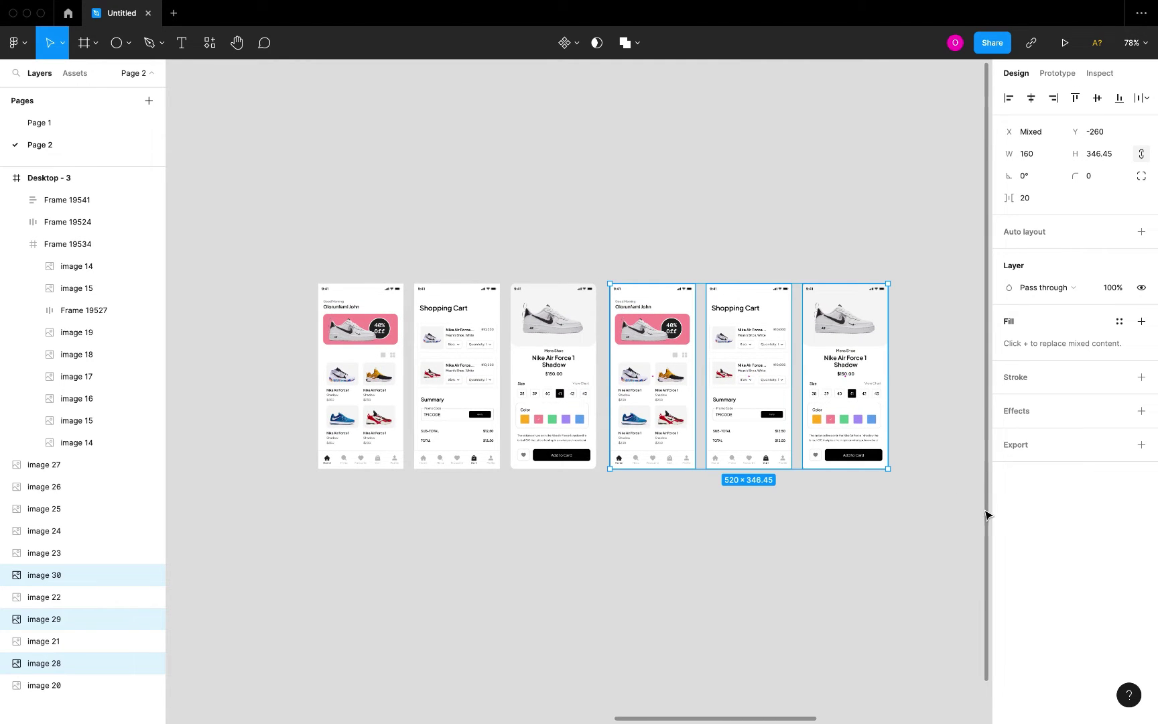
drag(930, 506, 285, 240)
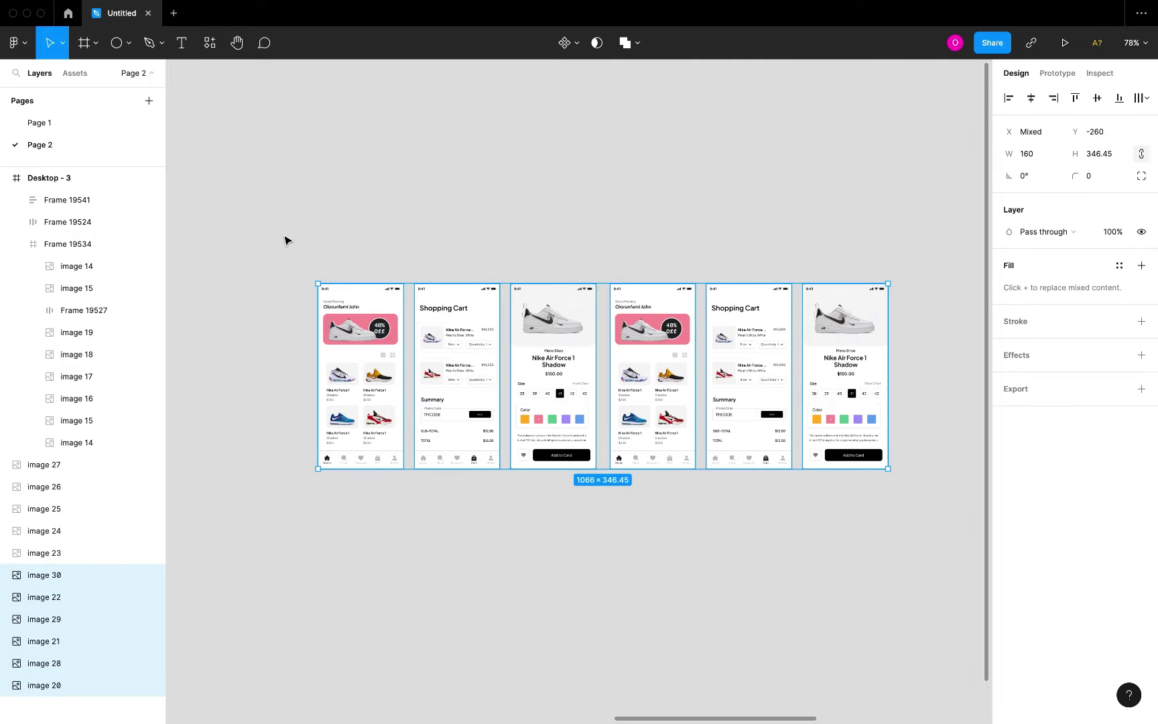
key(shift+a)
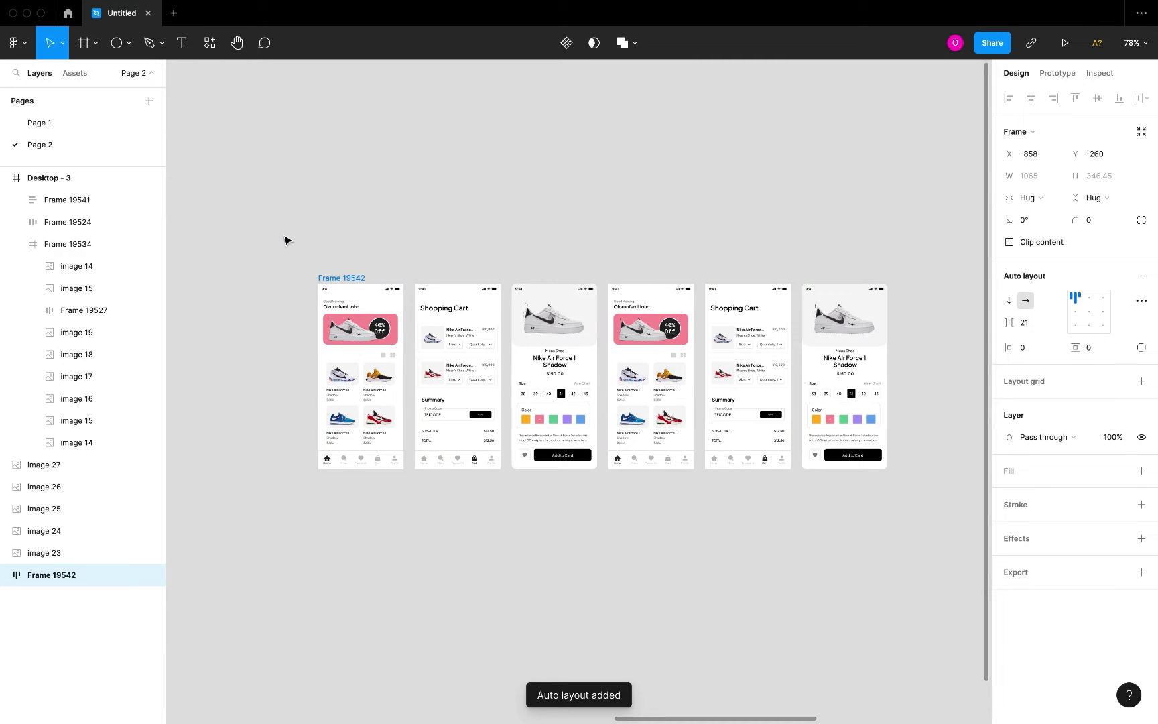
Step: Set the gap between the six screens in Frame 19542 to 20
click(1034, 324)
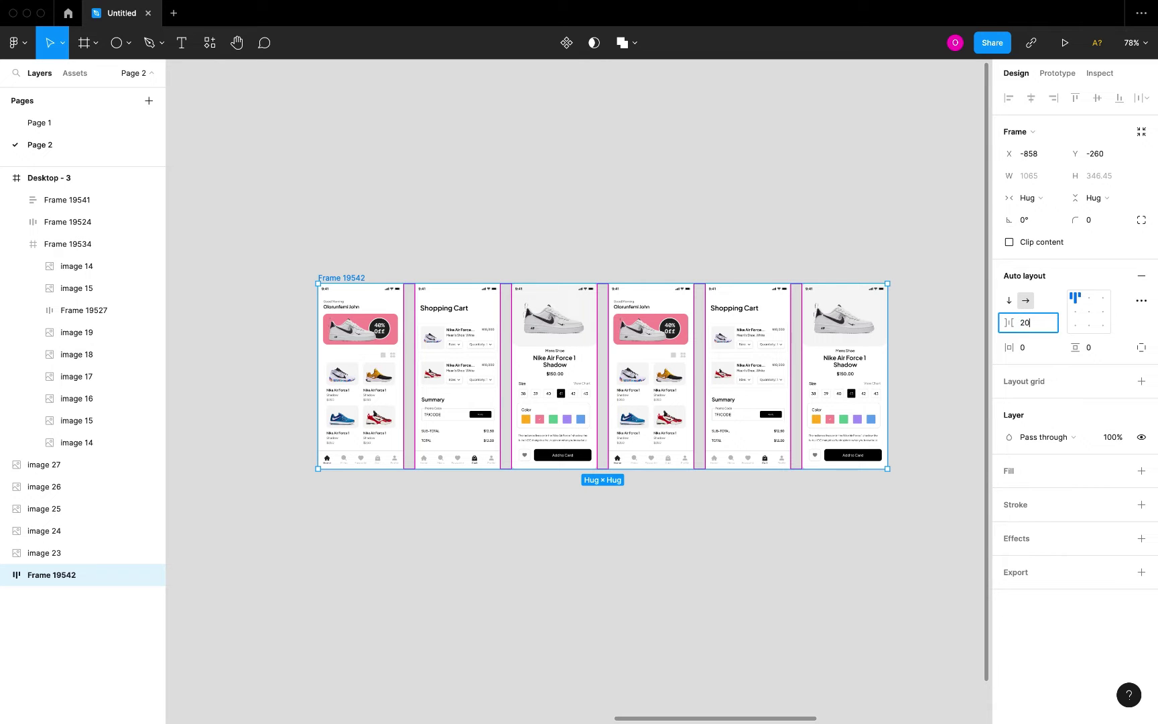
click(880, 515)
scroll(880, 514, down, 5)
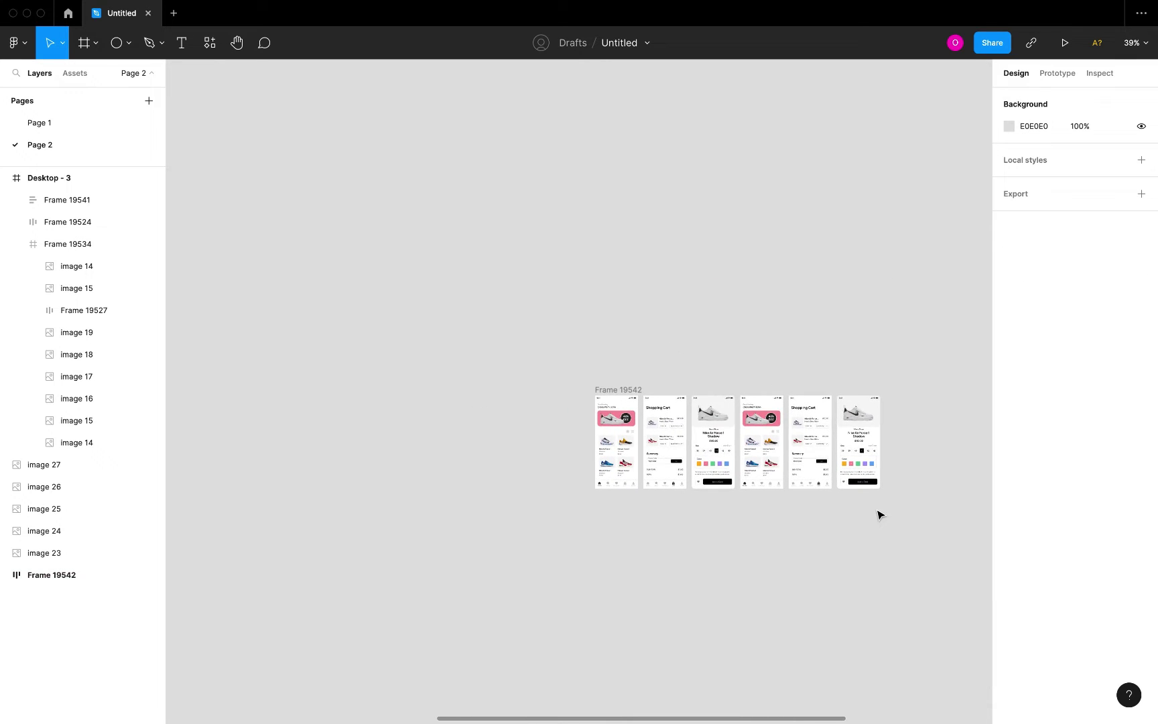
scroll(878, 513, down, 4)
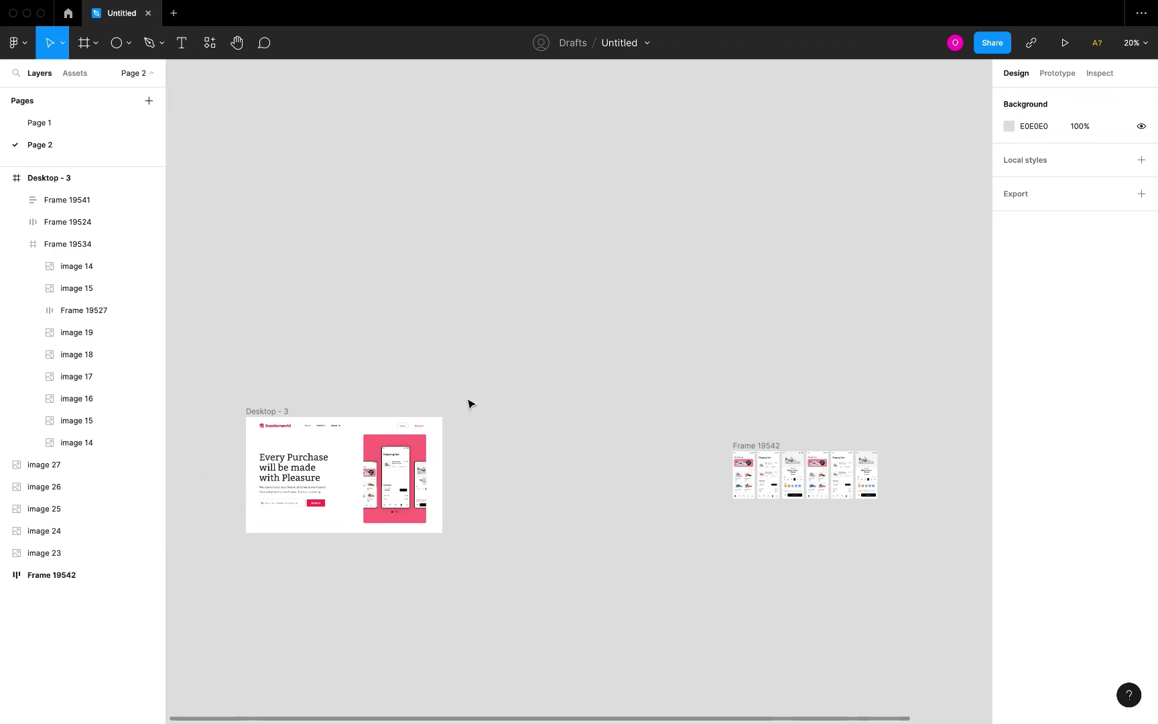
Step: Check the height of the pink reference carousel panel, Frame 19534
click(422, 444)
scroll(422, 444, up, 5)
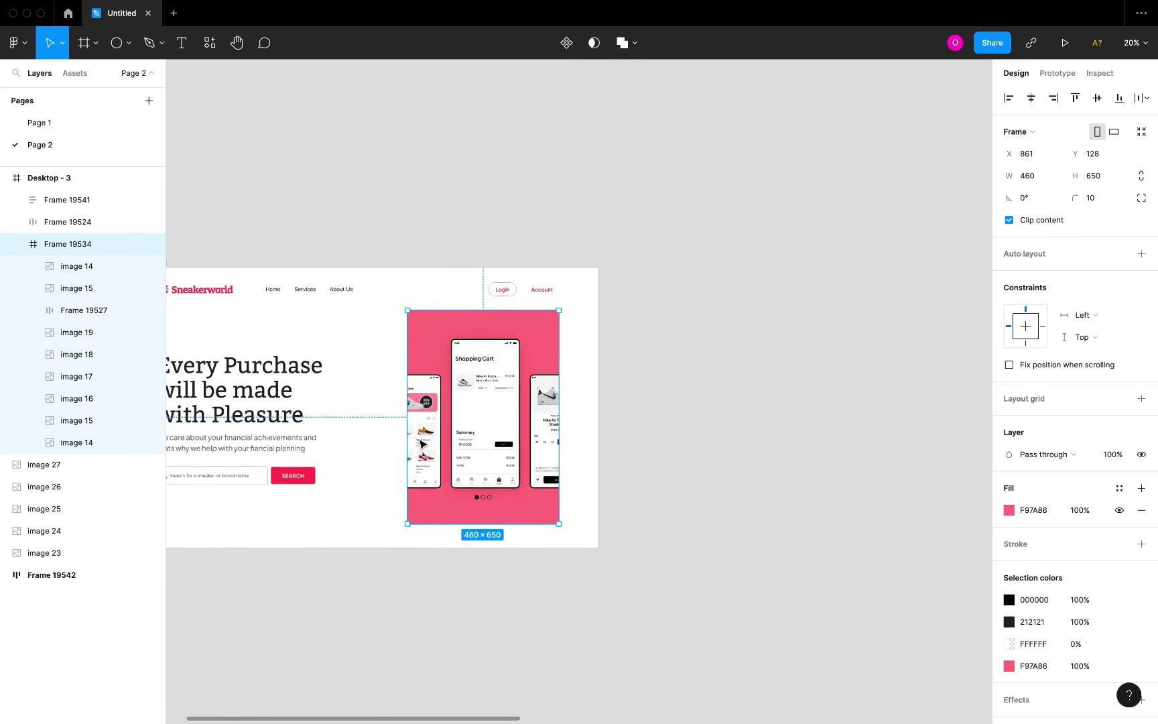
scroll(440, 336, up, 3)
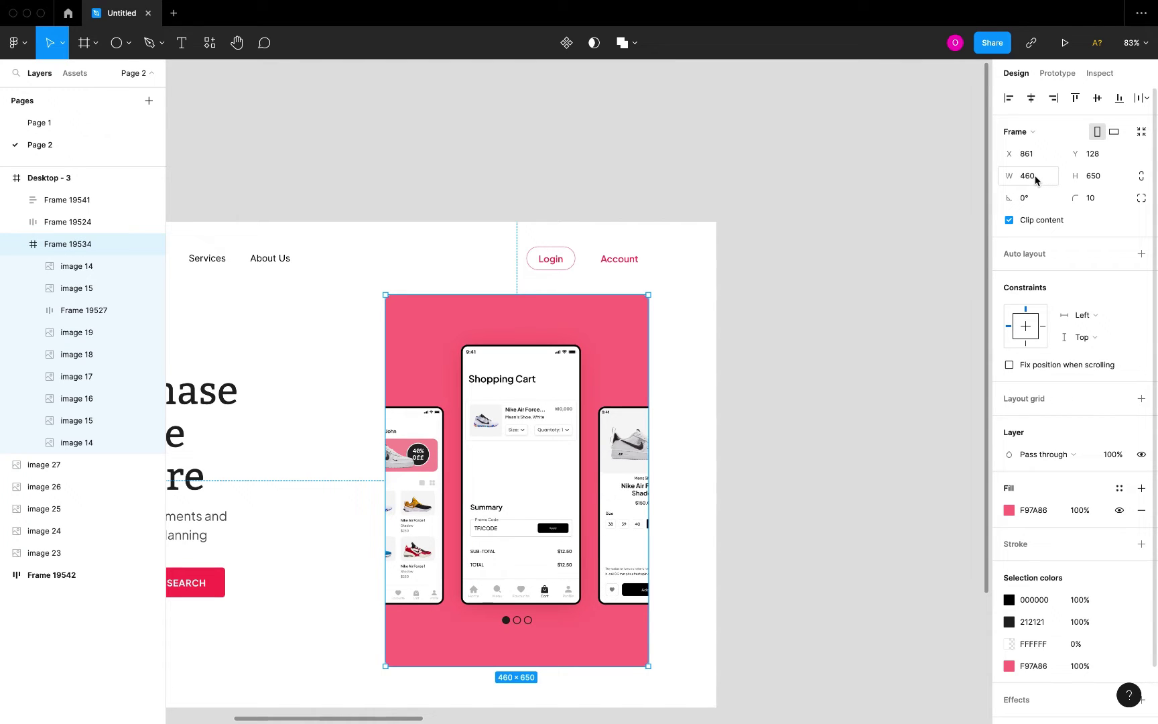
click(1089, 177)
click(689, 163)
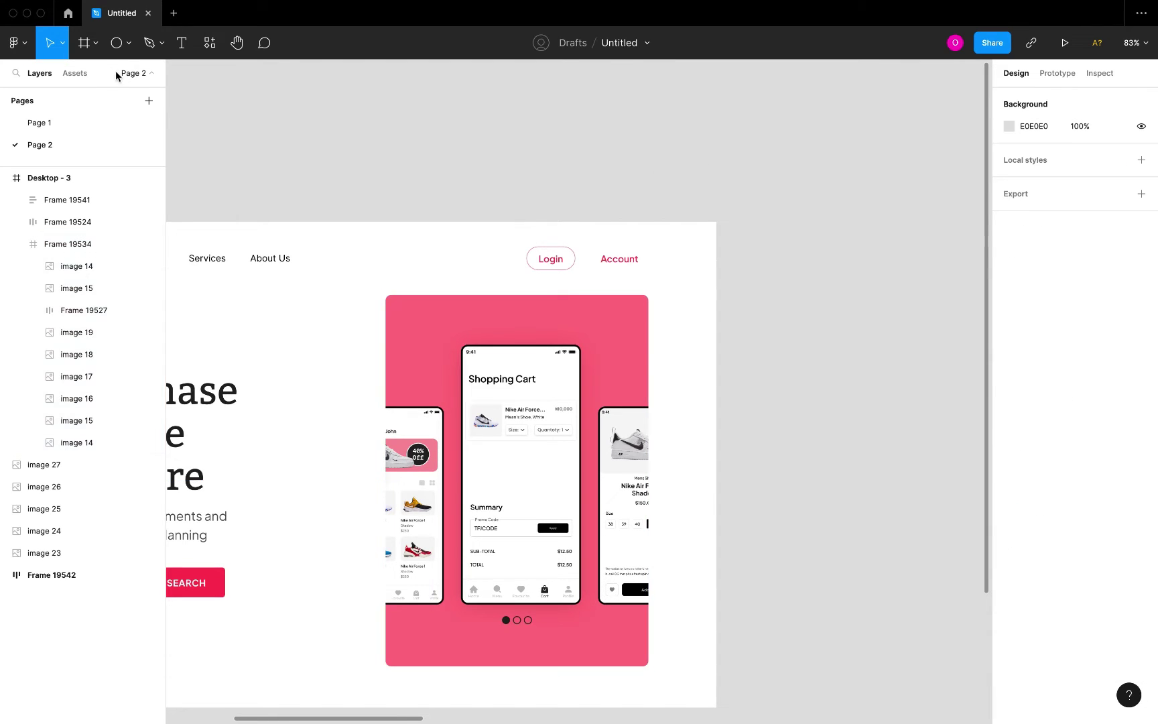
Step: Add a new blank frame, Frame 19543, and size it to 460 × 650
click(86, 50)
scroll(434, 155, down, 5)
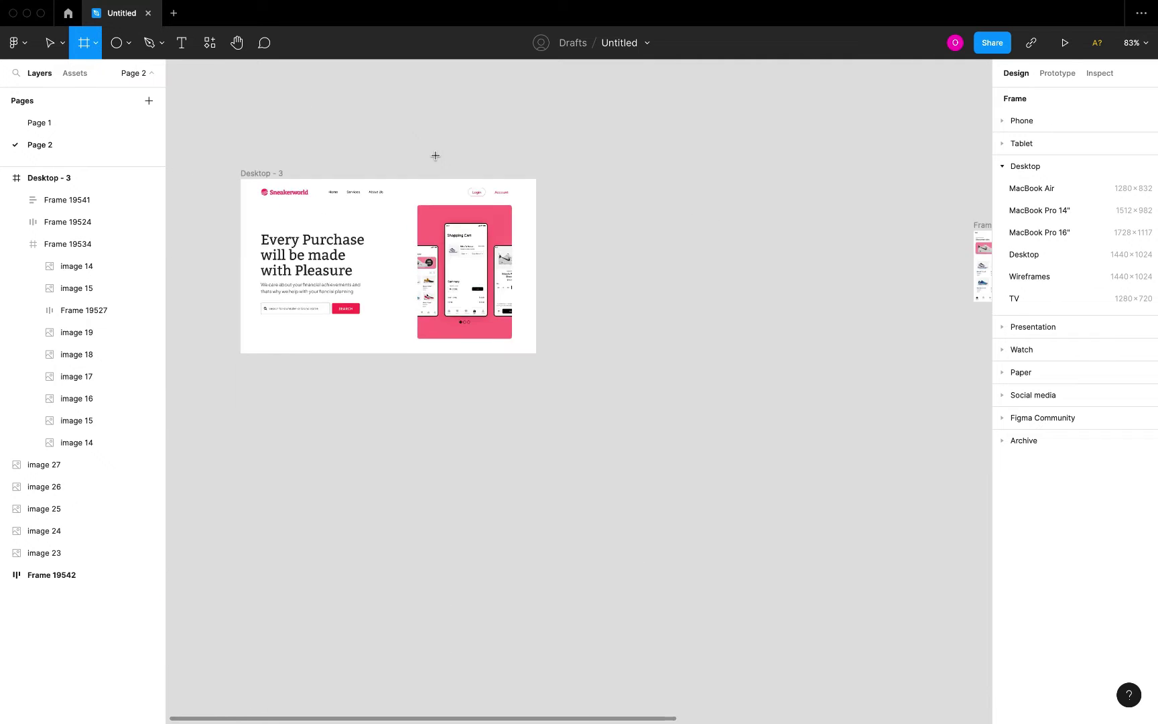
scroll(435, 155, right, 5)
click(522, 227)
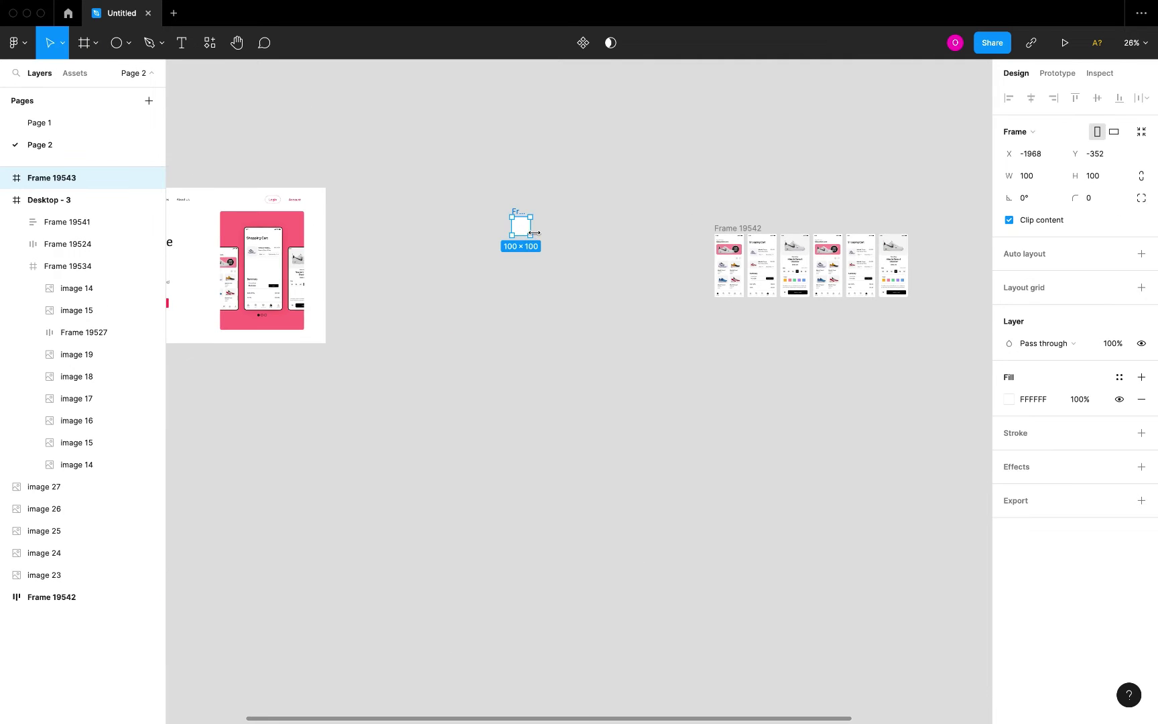
scroll(534, 233, up, 5)
click(1041, 180)
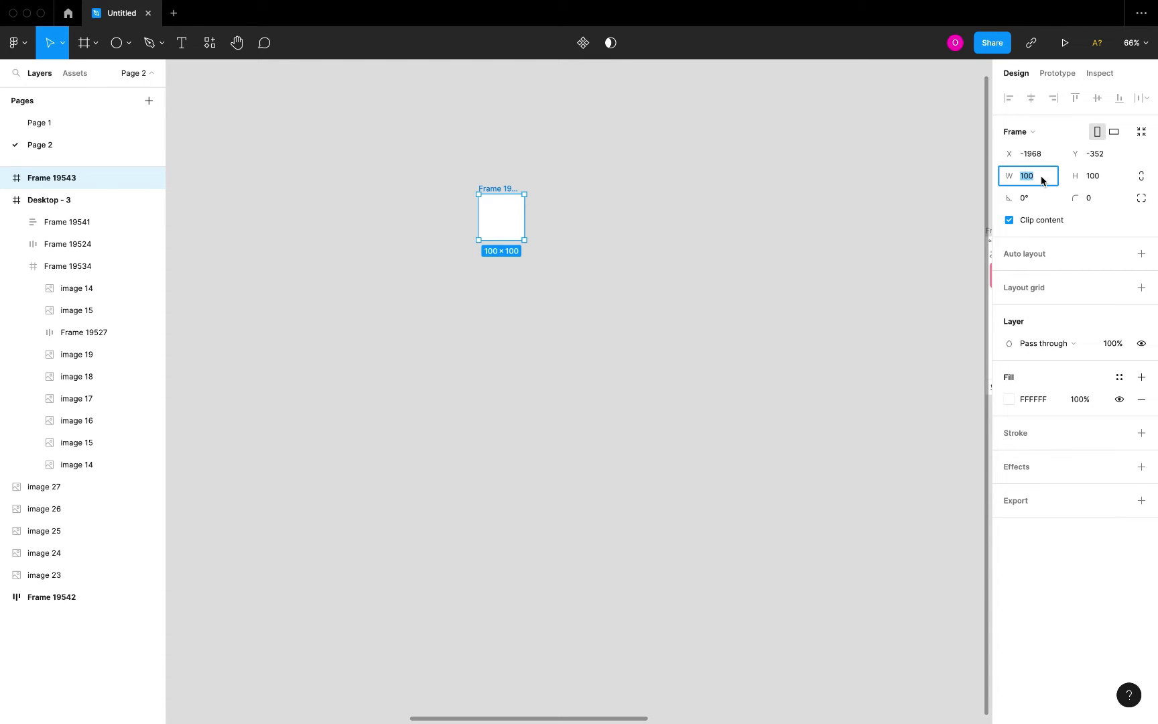
key(Return)
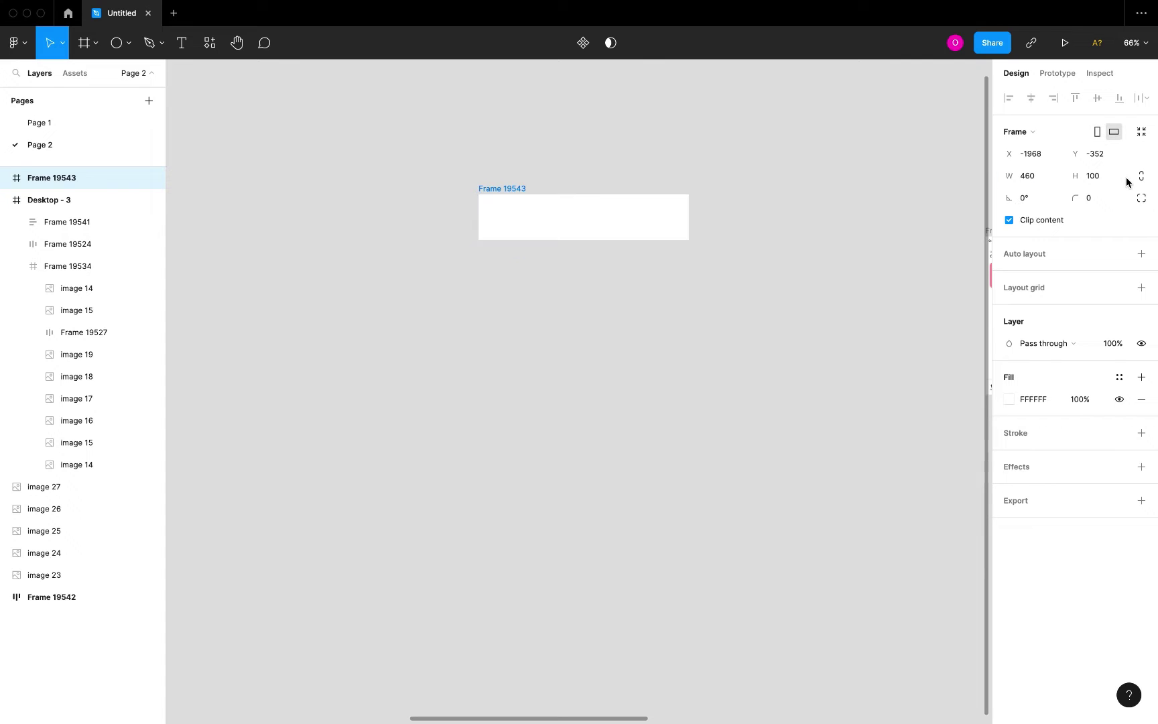
click(1099, 176)
text(650)
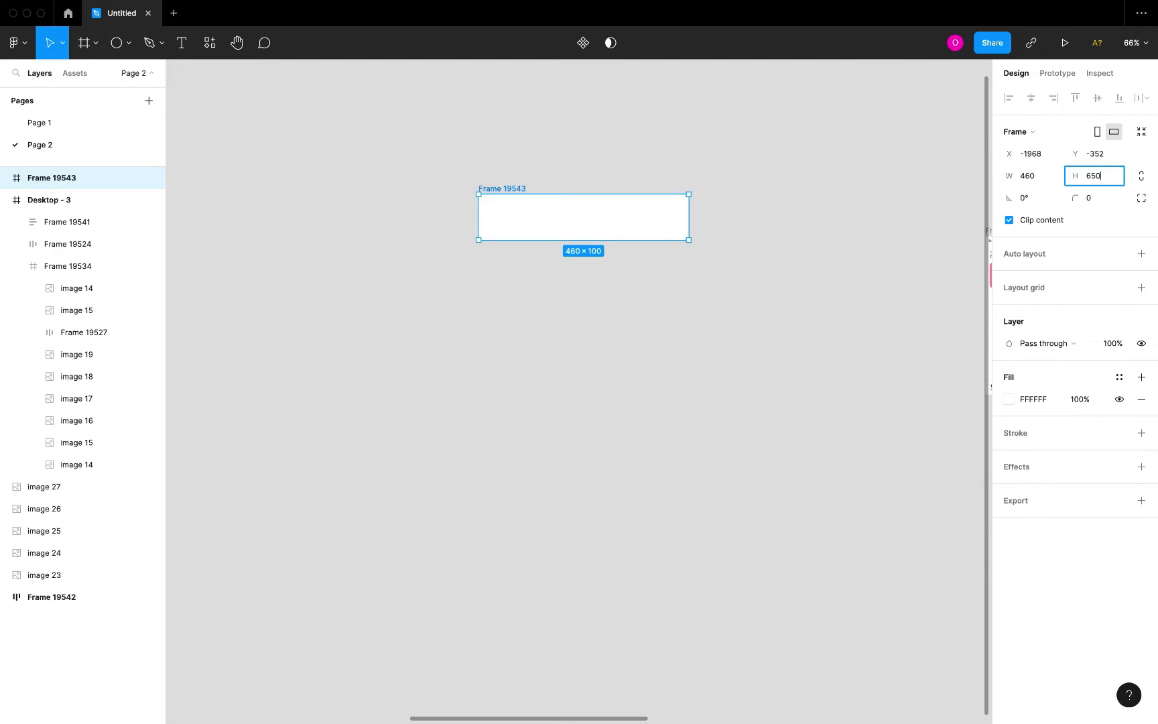
key(Return)
Step: Select the six phone screens, image 20 through image 30, inside Frame 19542
scroll(829, 261, down, 5)
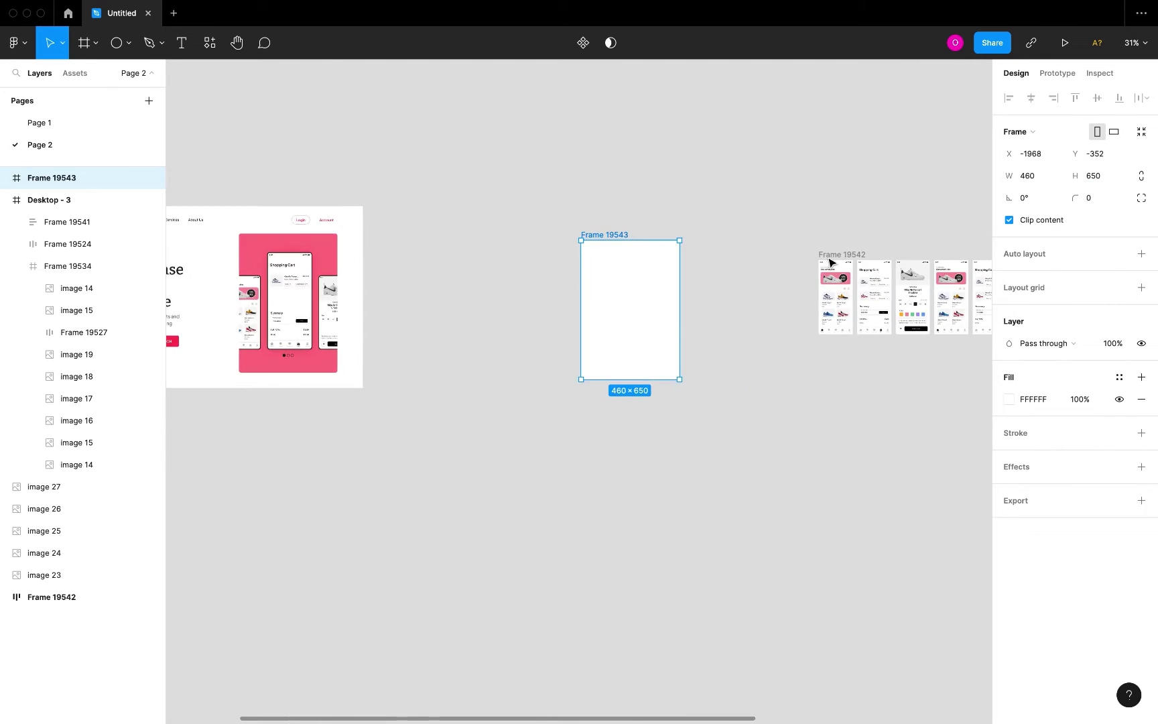
scroll(676, 270, right, 10)
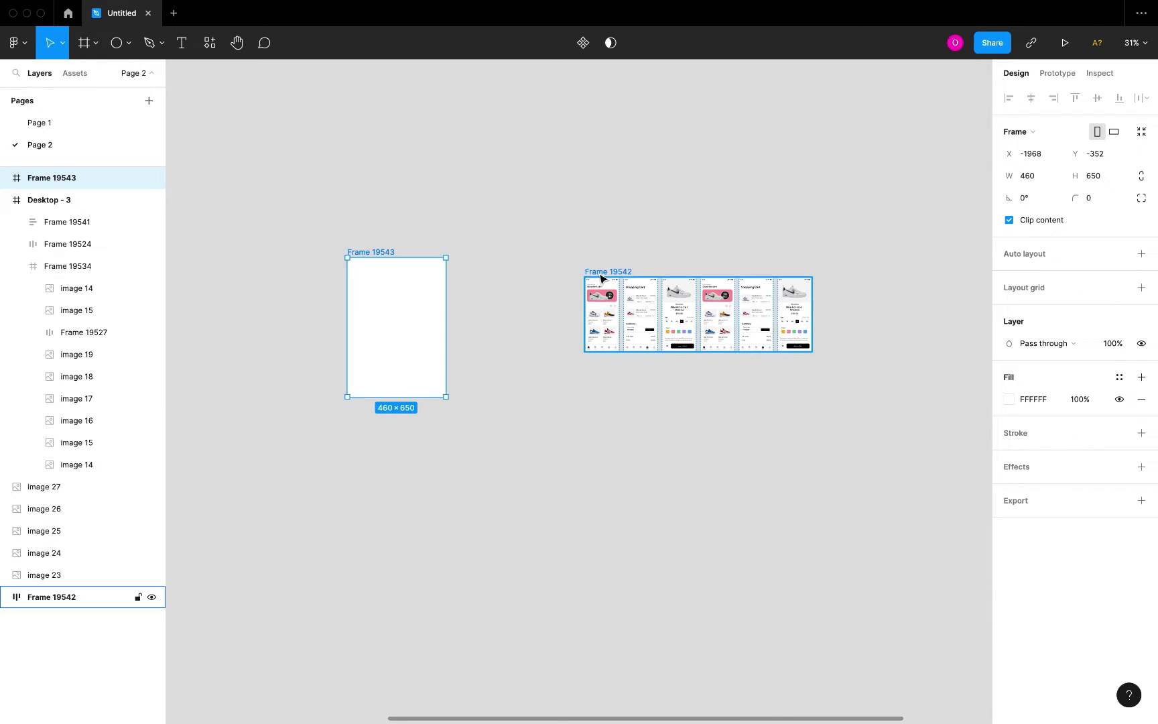
click(598, 275)
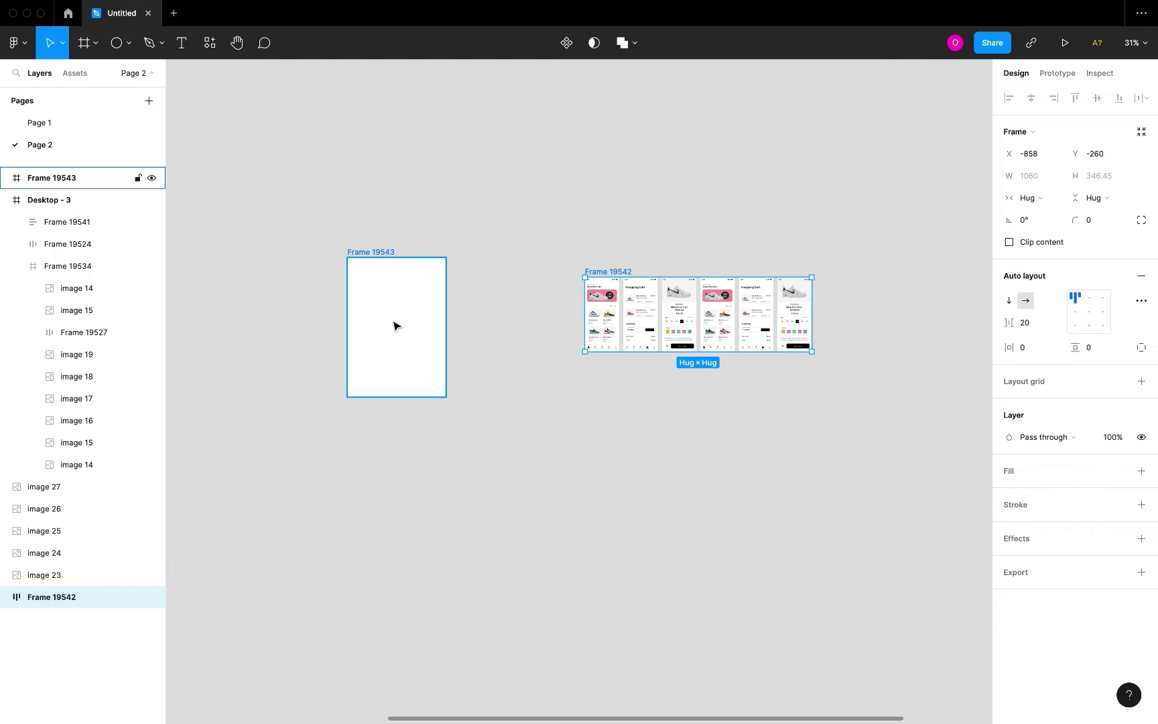
scroll(647, 333, up, 2)
scroll(647, 332, up, 5)
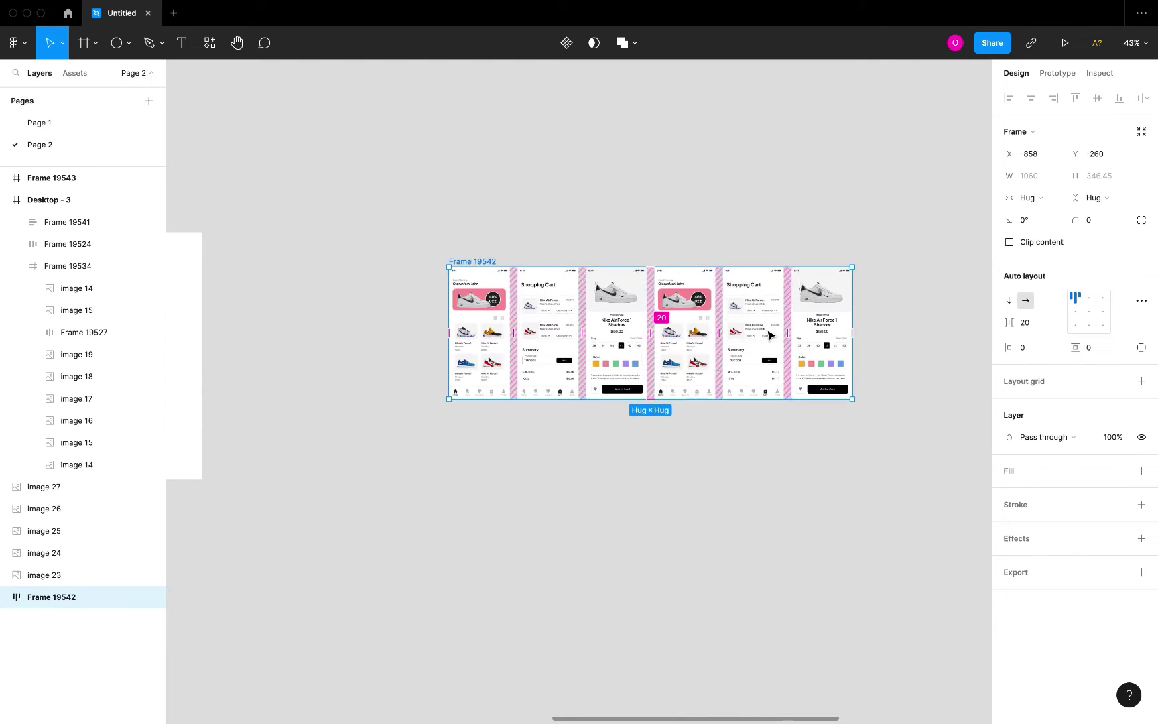
click(485, 286)
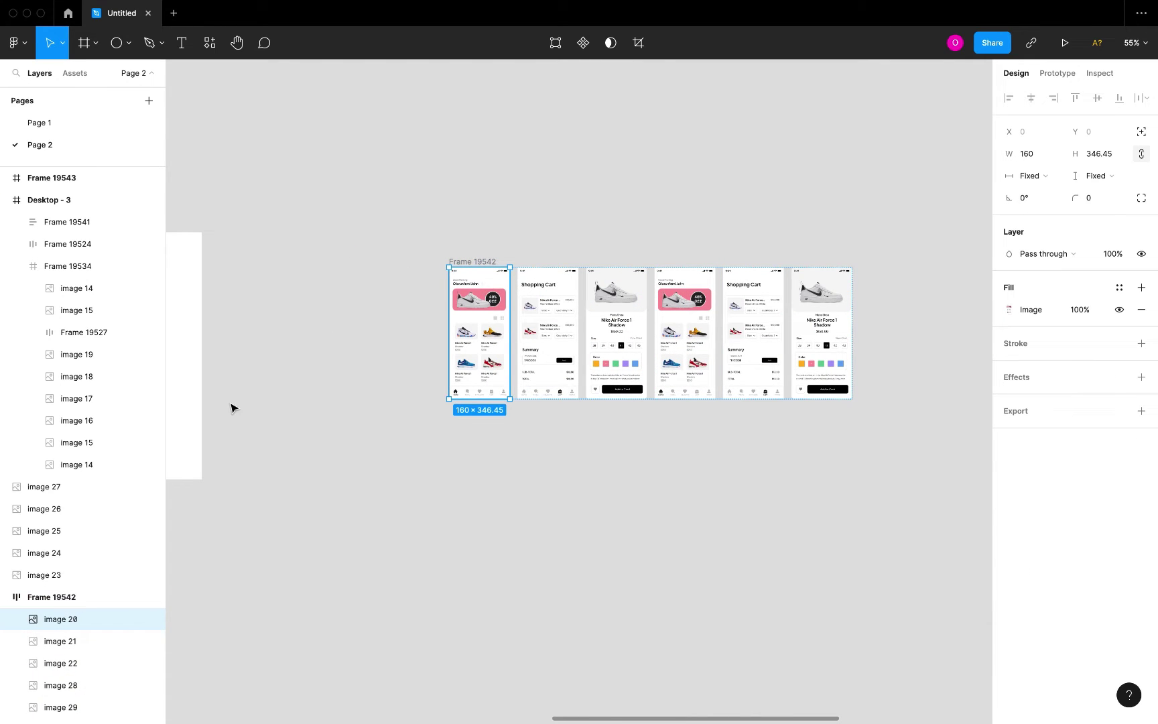
scroll(112, 483, down, 1)
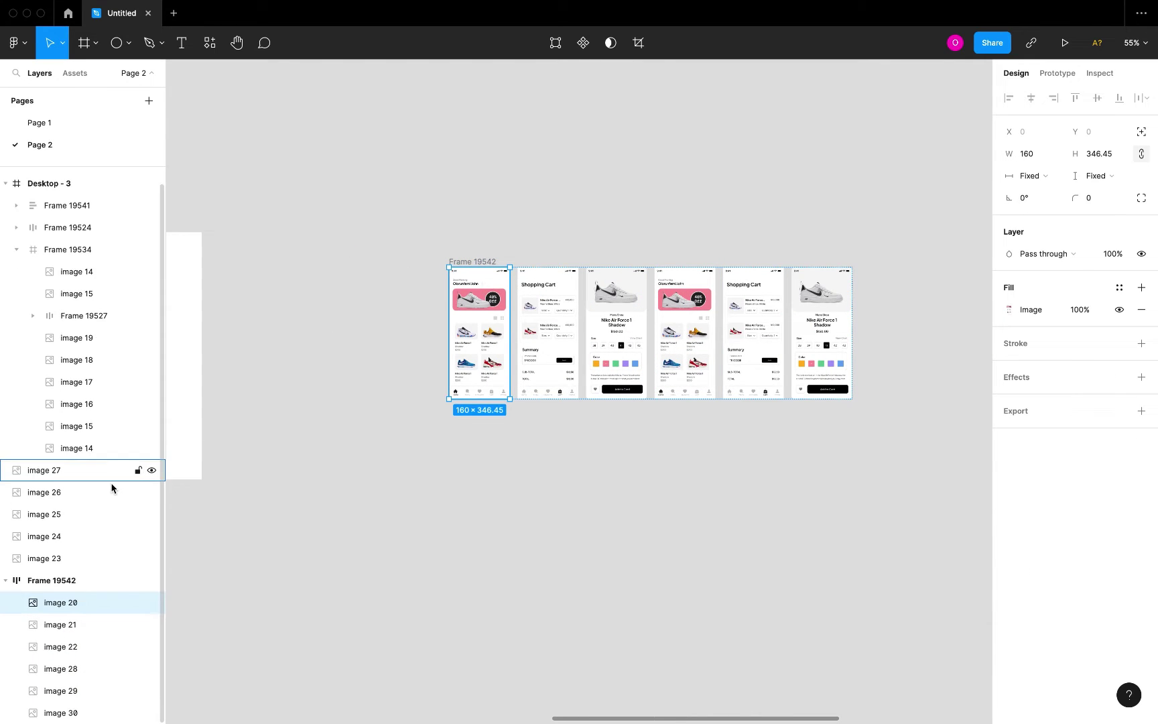
shift+click(80, 715)
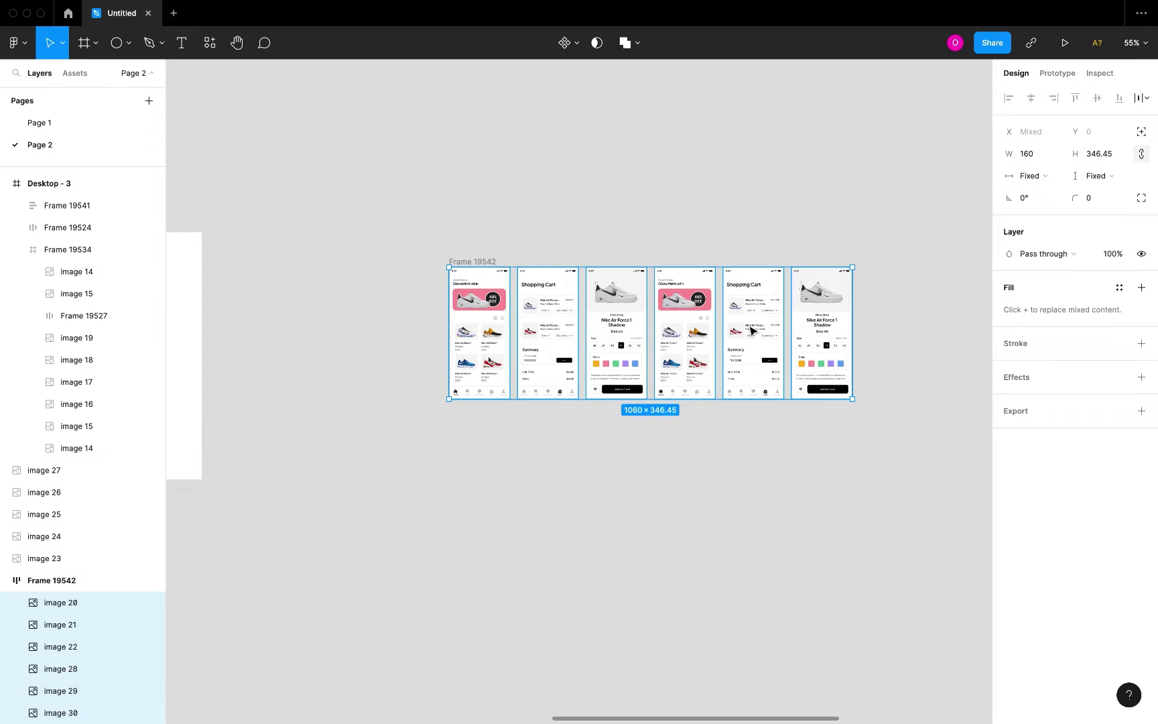
Step: Give the screens a 3 px black inside stroke and 12 corner radius
click(1141, 343)
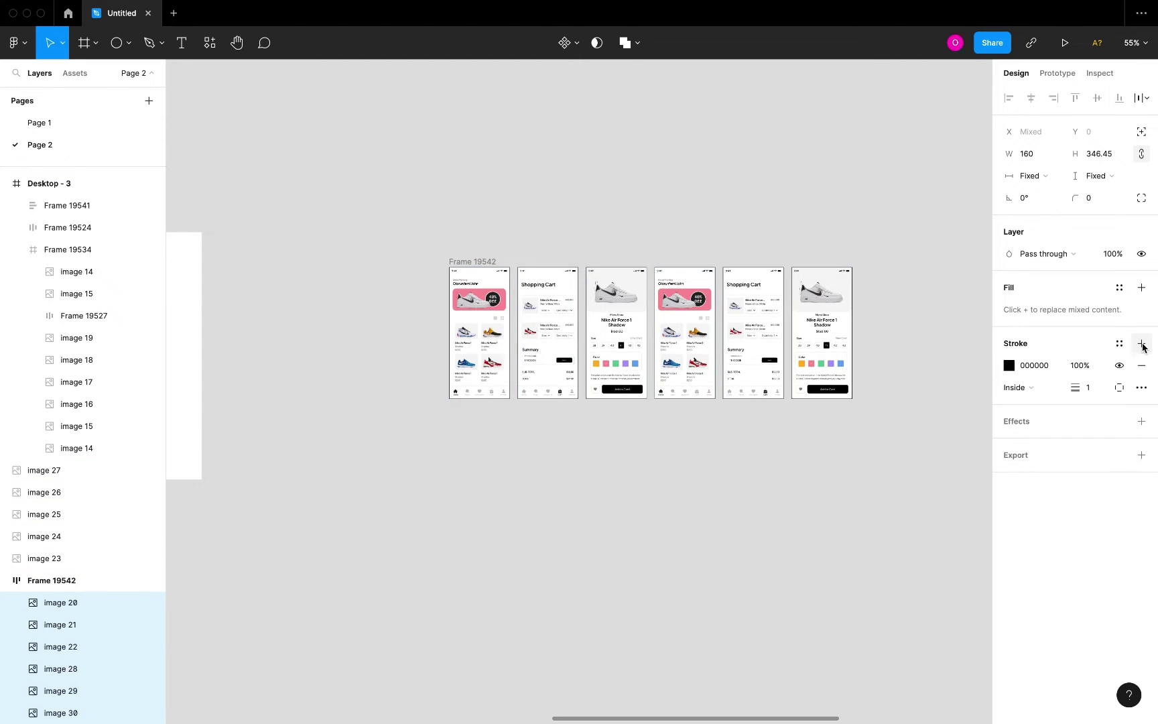
click(1093, 391)
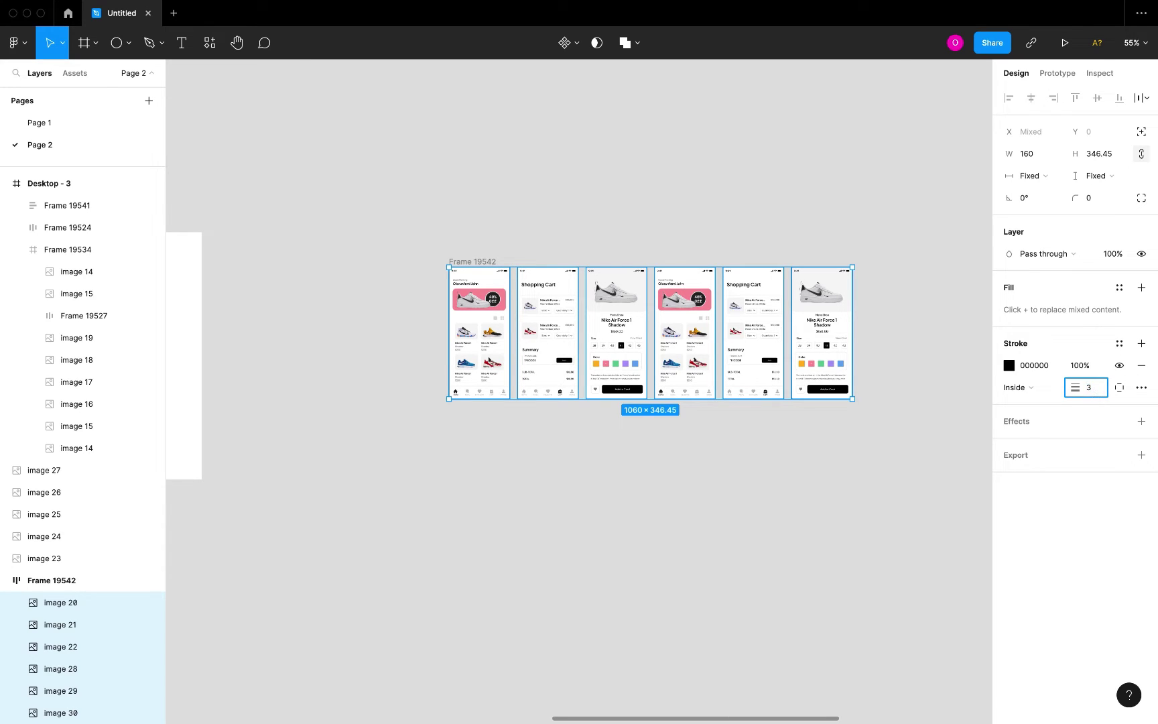
key(Return)
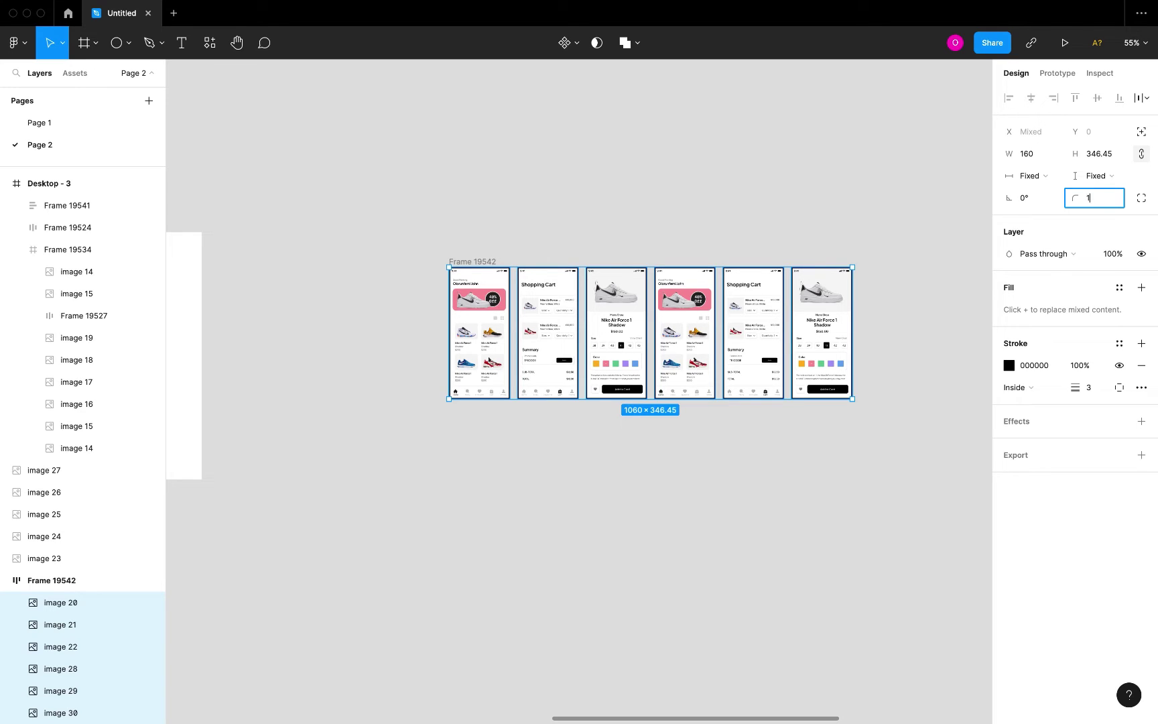
key(Return)
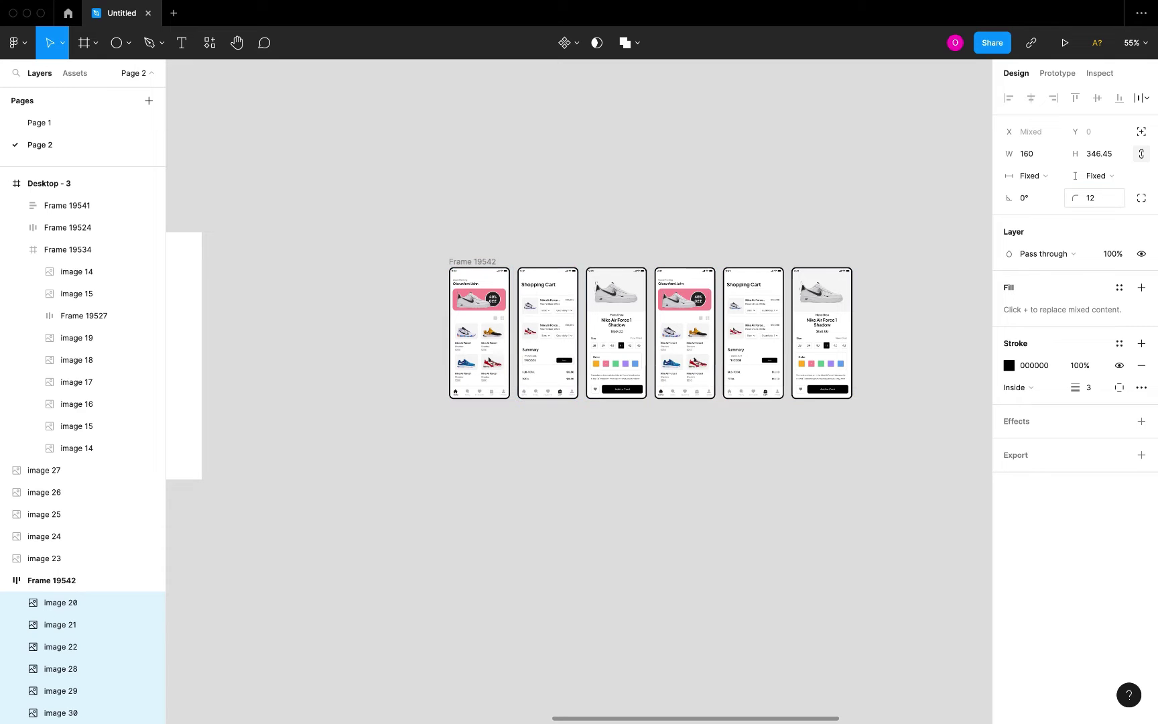
scroll(715, 316, up, 5)
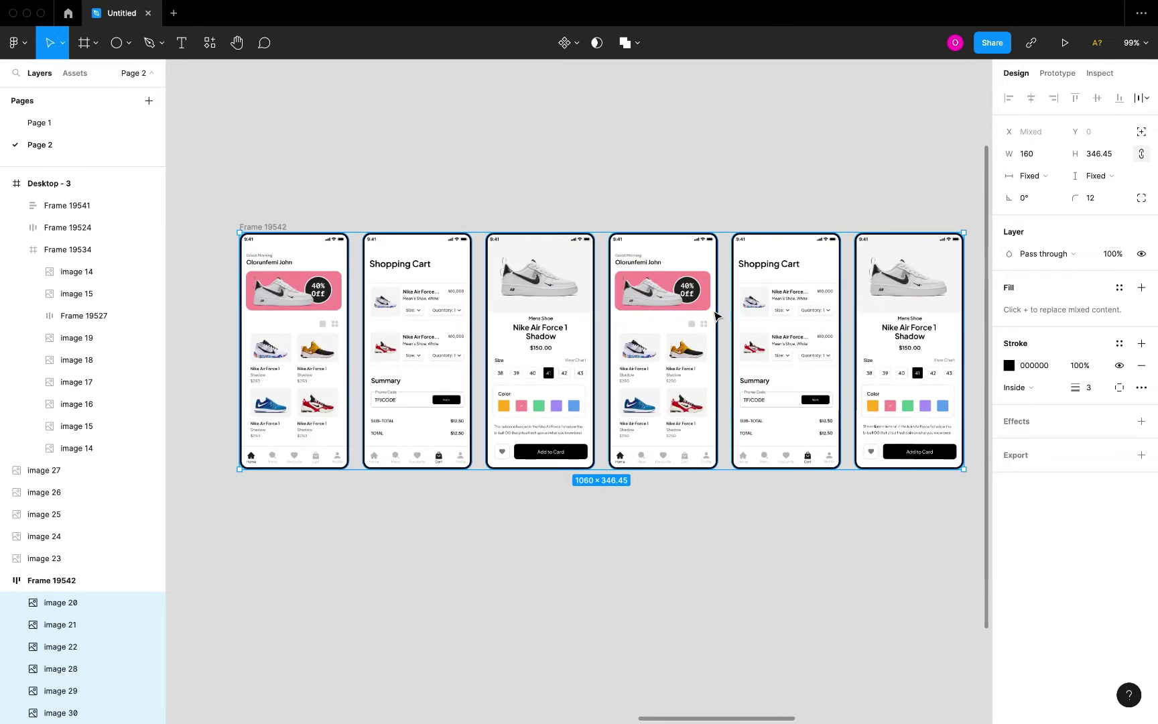
scroll(715, 315, down, 8)
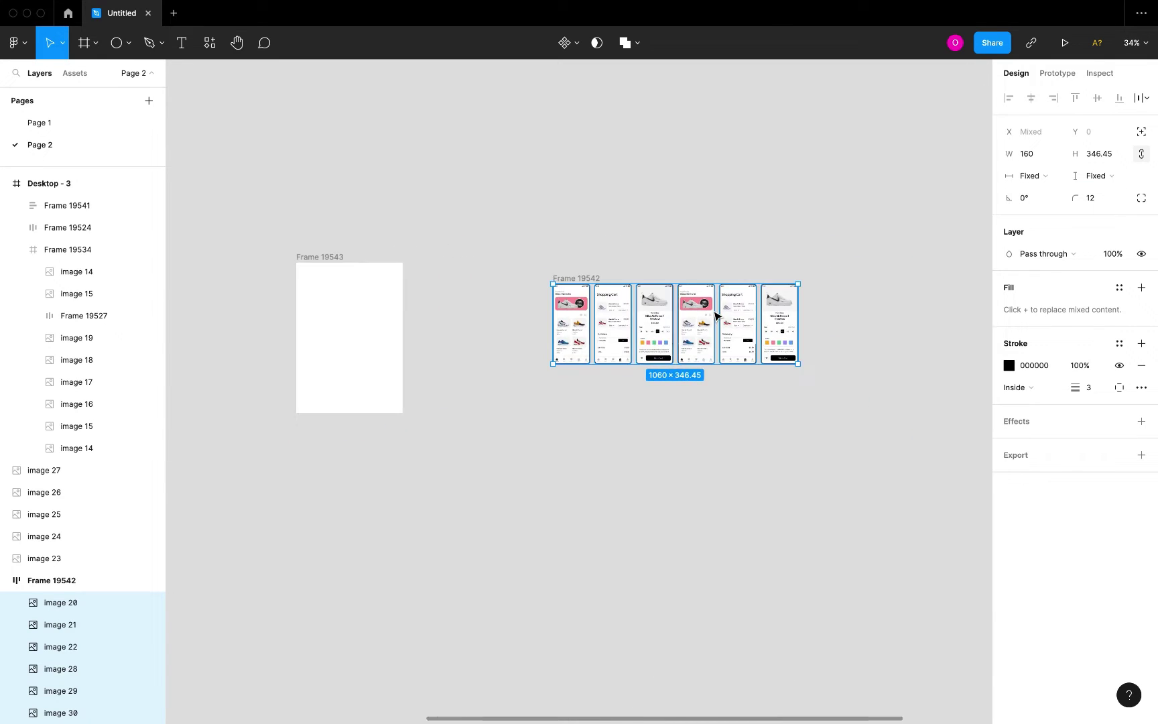
Step: Add a Drop shadow effect to the screens with Blur 40 and 10% opacity
click(1141, 420)
click(1008, 444)
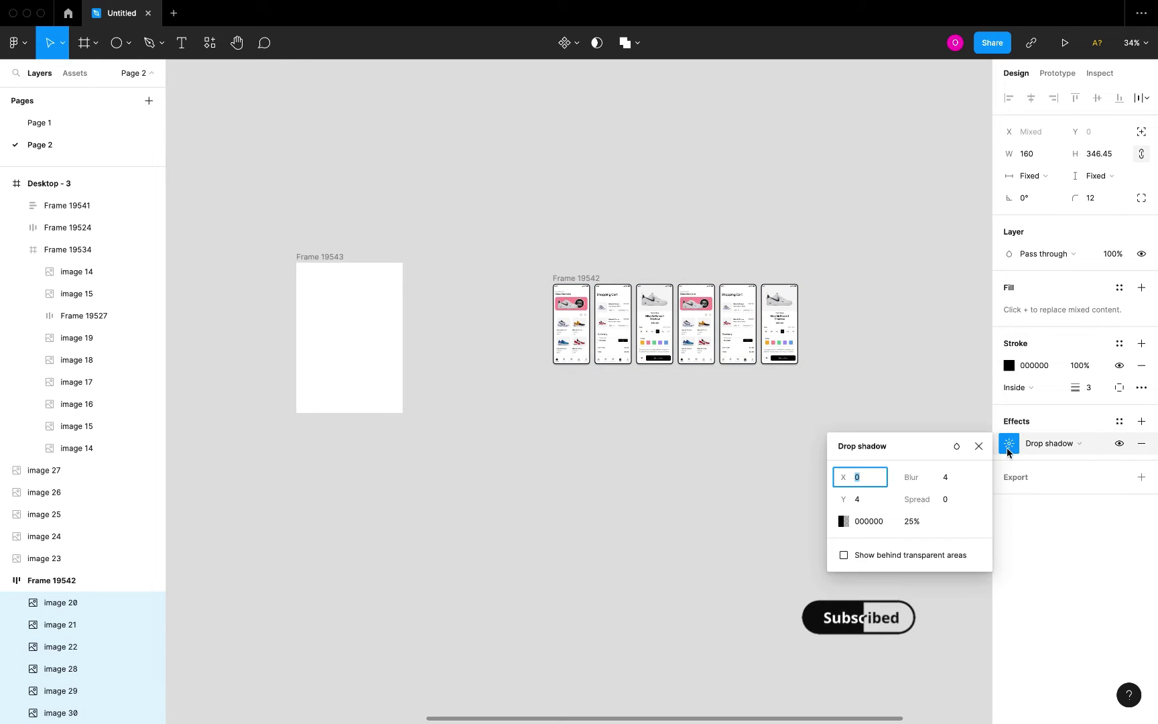
click(946, 477)
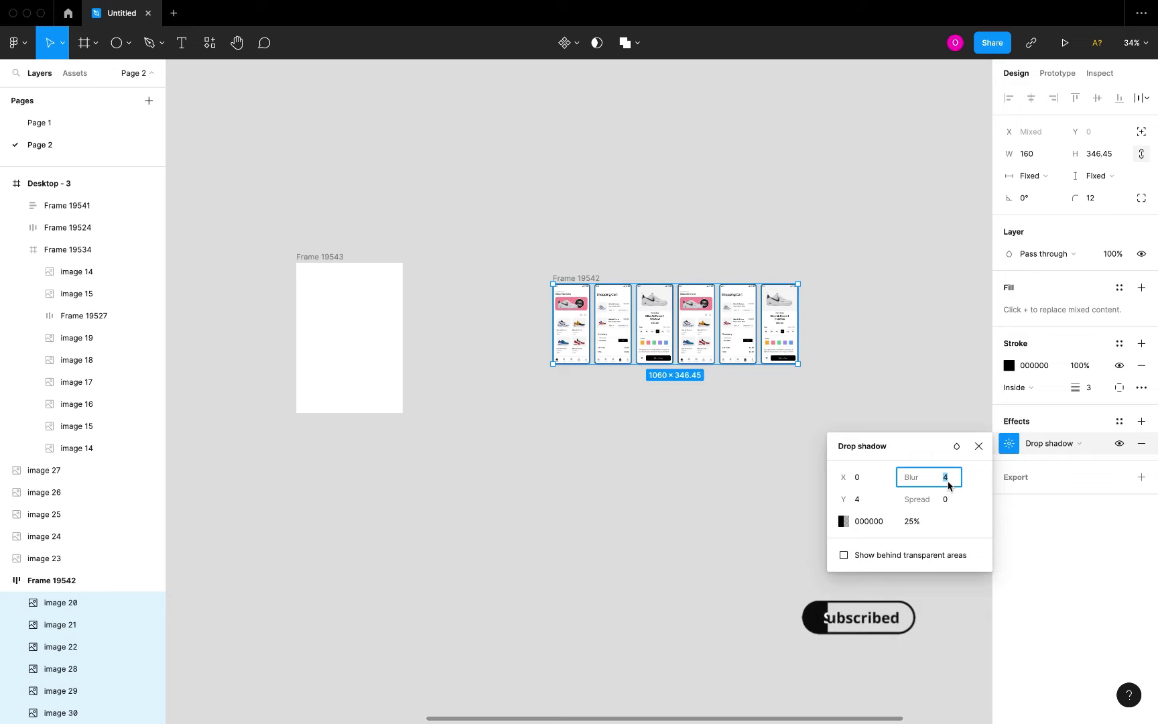
text(40)
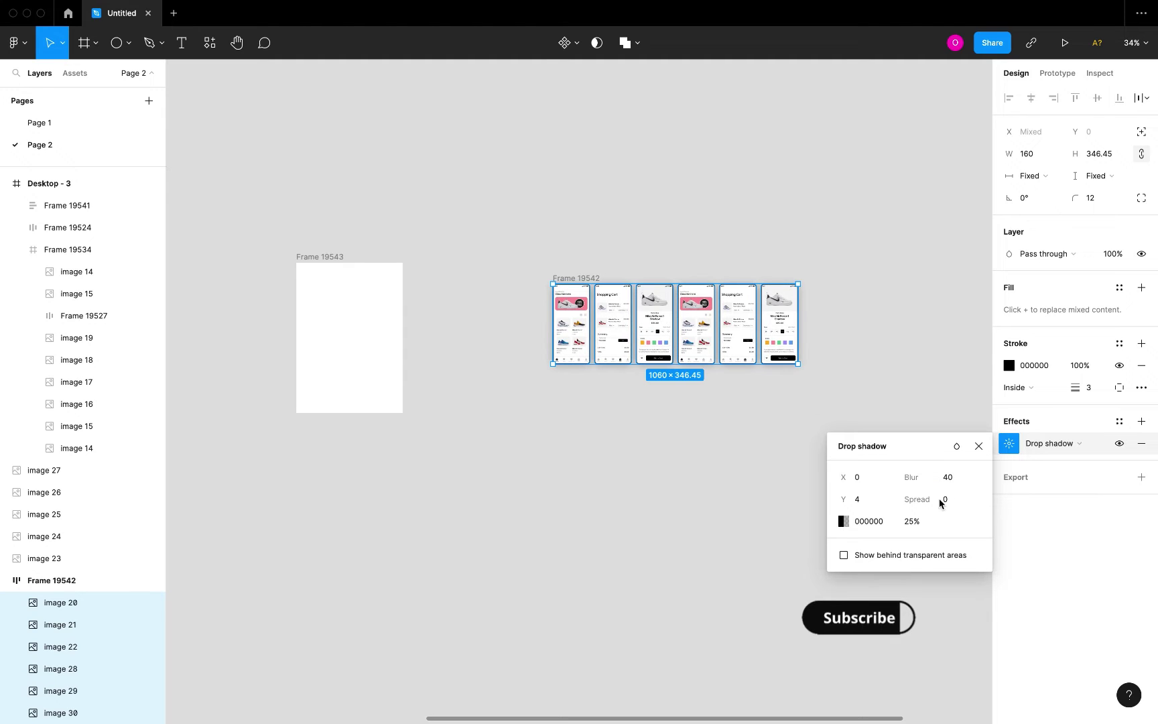
click(912, 521)
text(1)
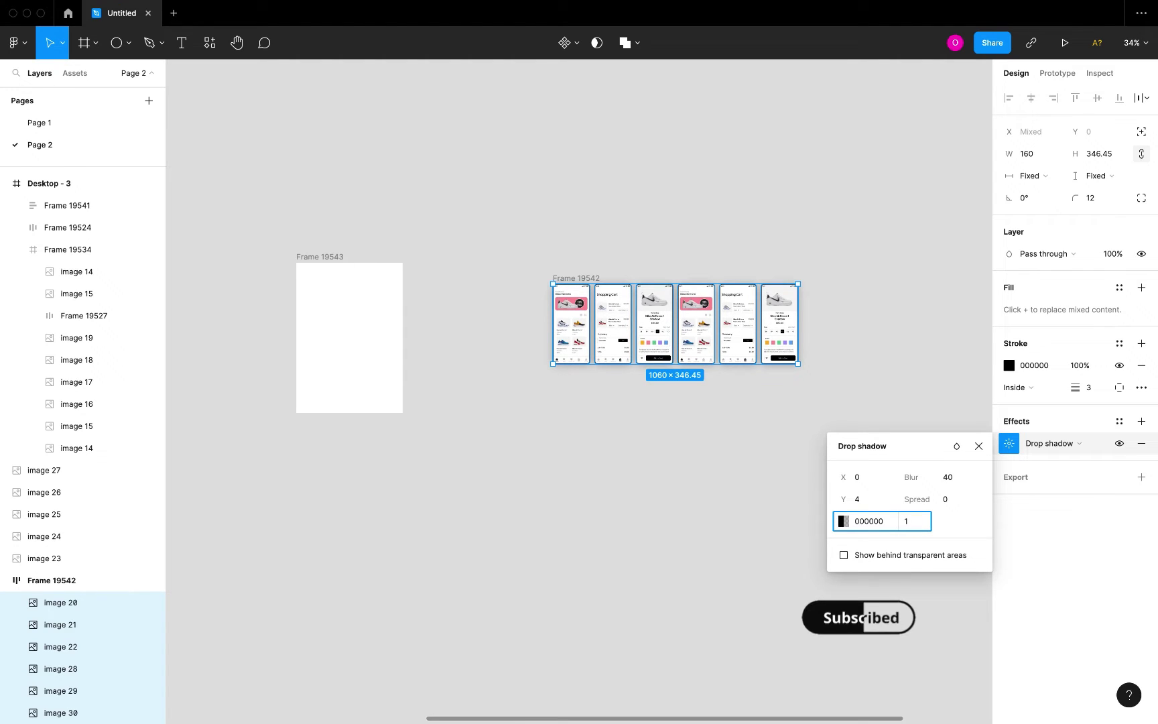
text(0)
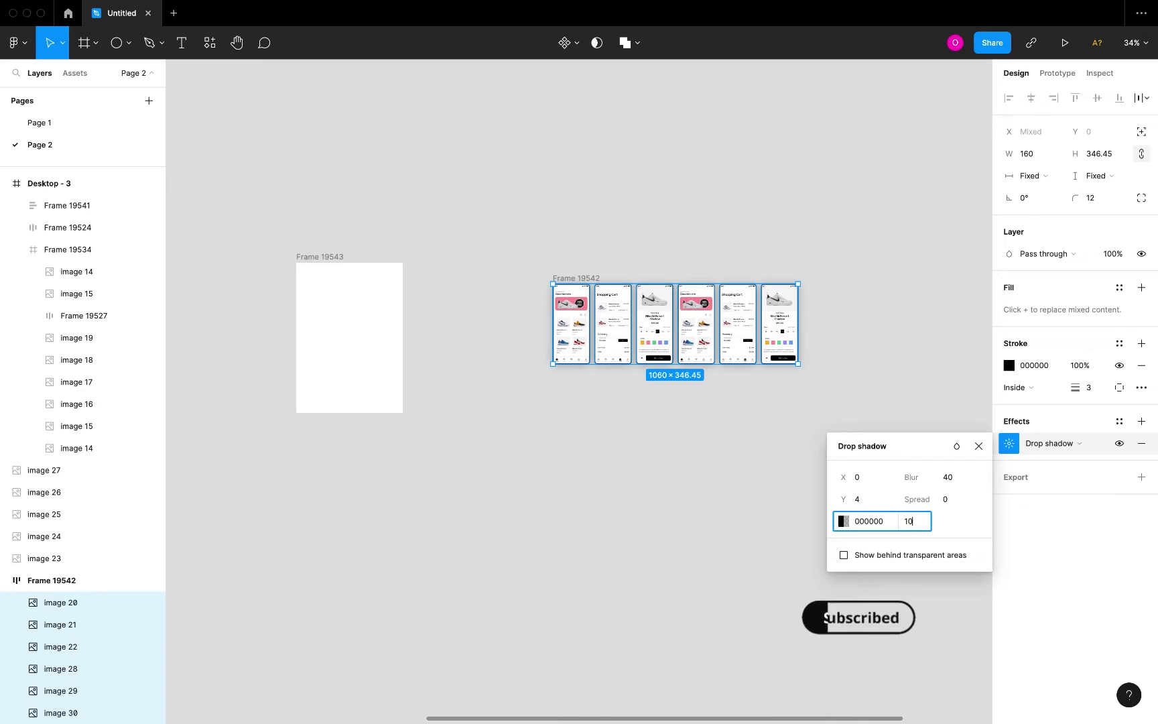
key(Return)
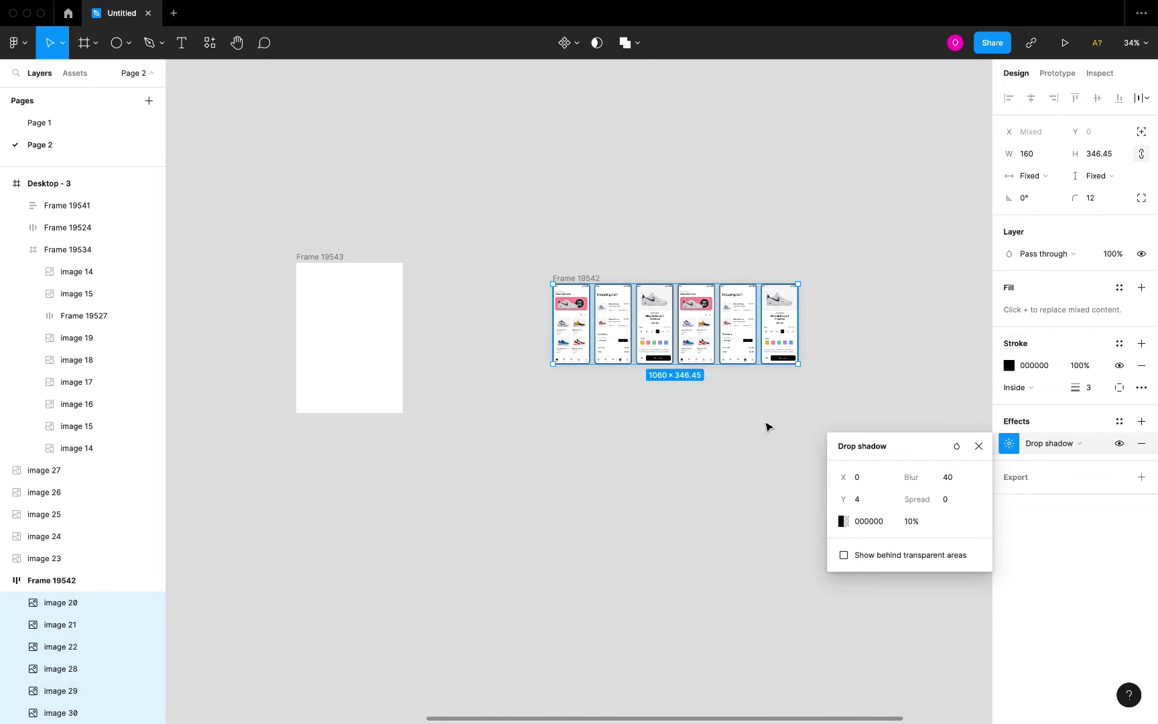
scroll(767, 427, left, 2)
click(648, 282)
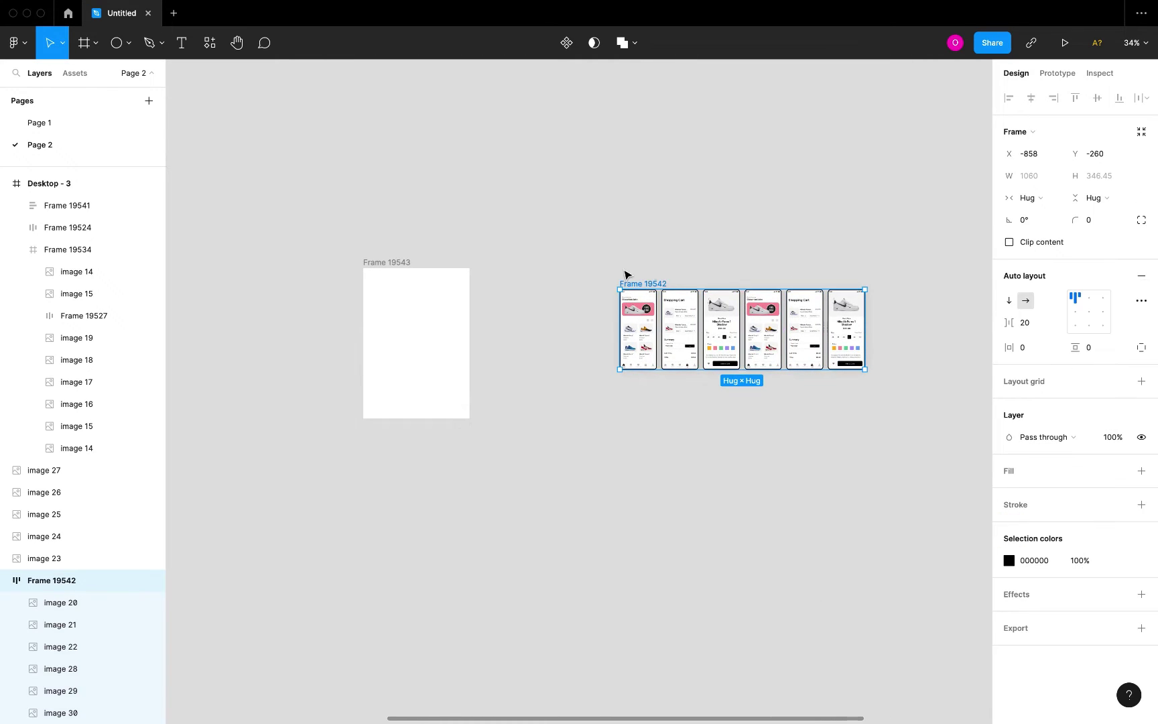
Step: Drag phone row Frame 19542 into Frame 19543 and center it over the white frame
drag(658, 287, 394, 304)
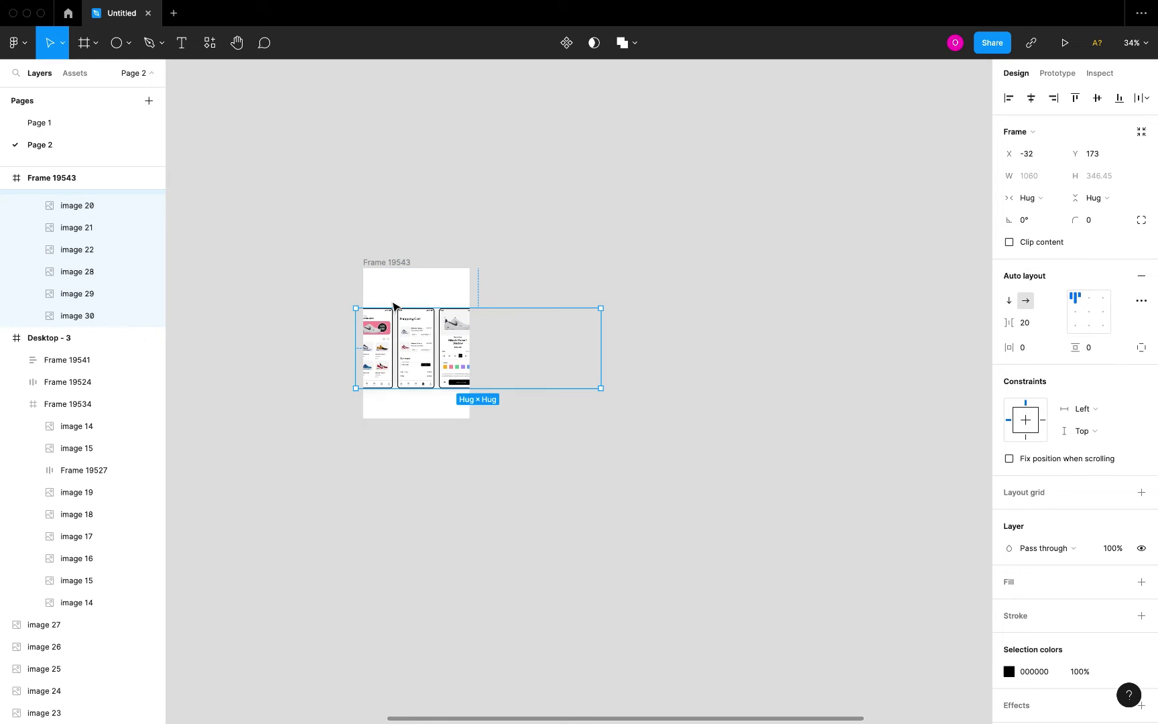
scroll(395, 305, up, 10)
scroll(395, 306, down, 2)
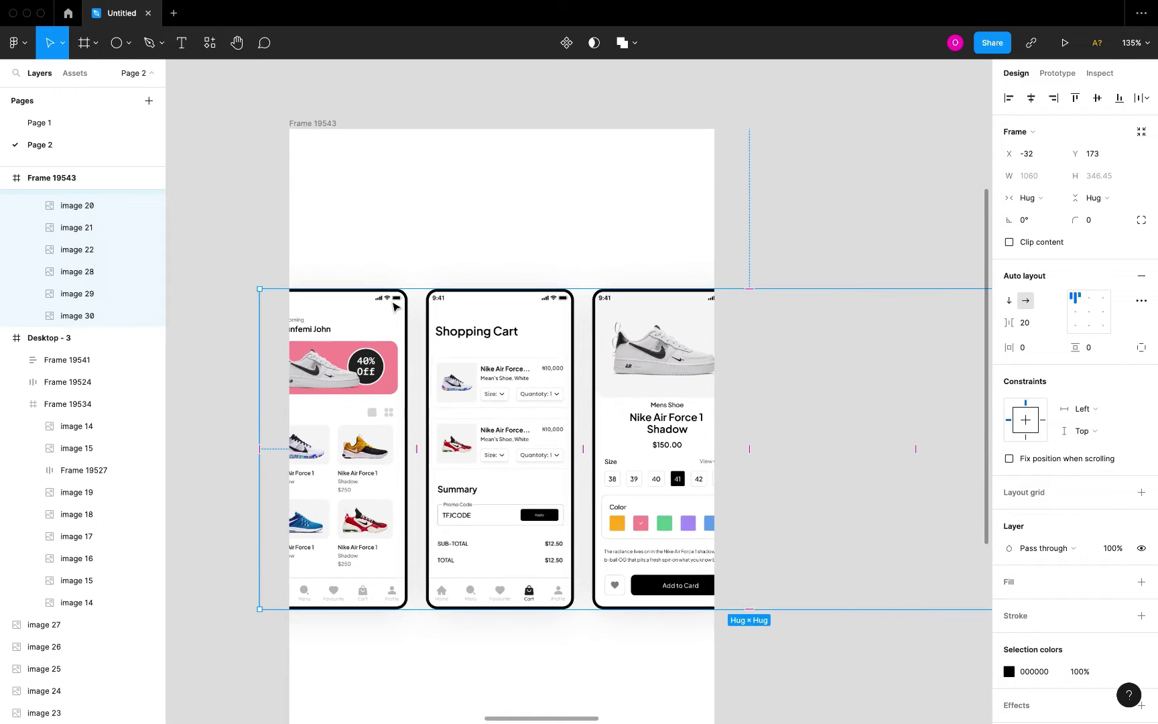
scroll(394, 306, down, 1)
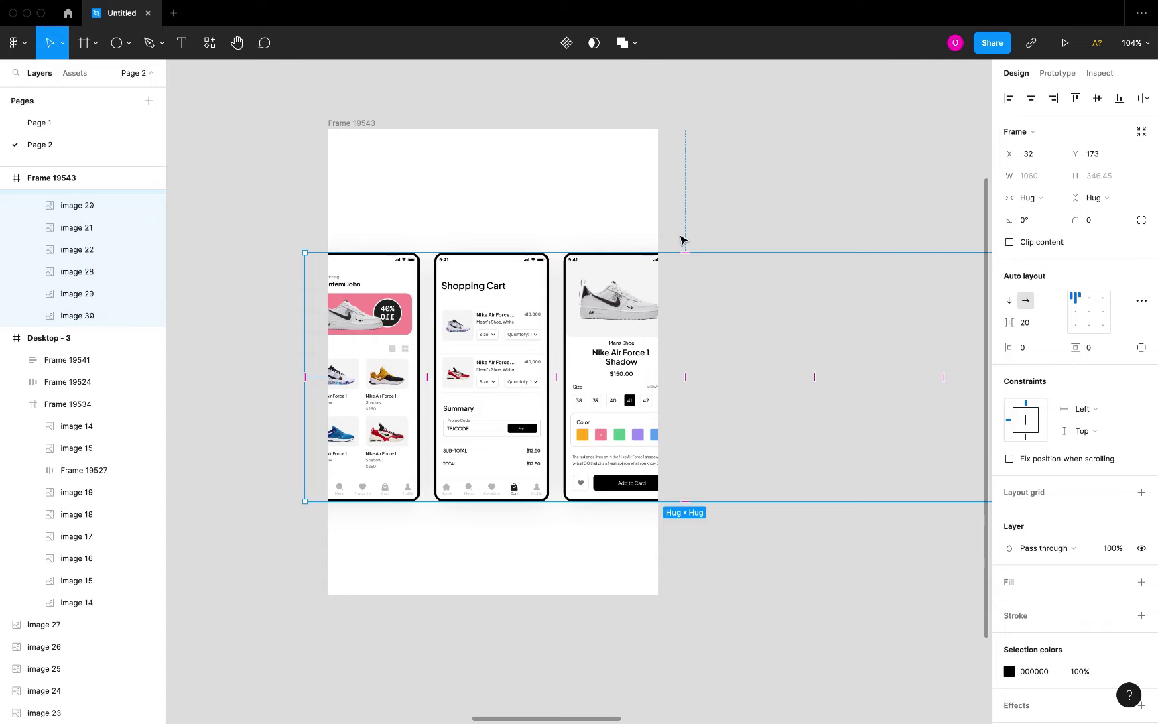
click(708, 189)
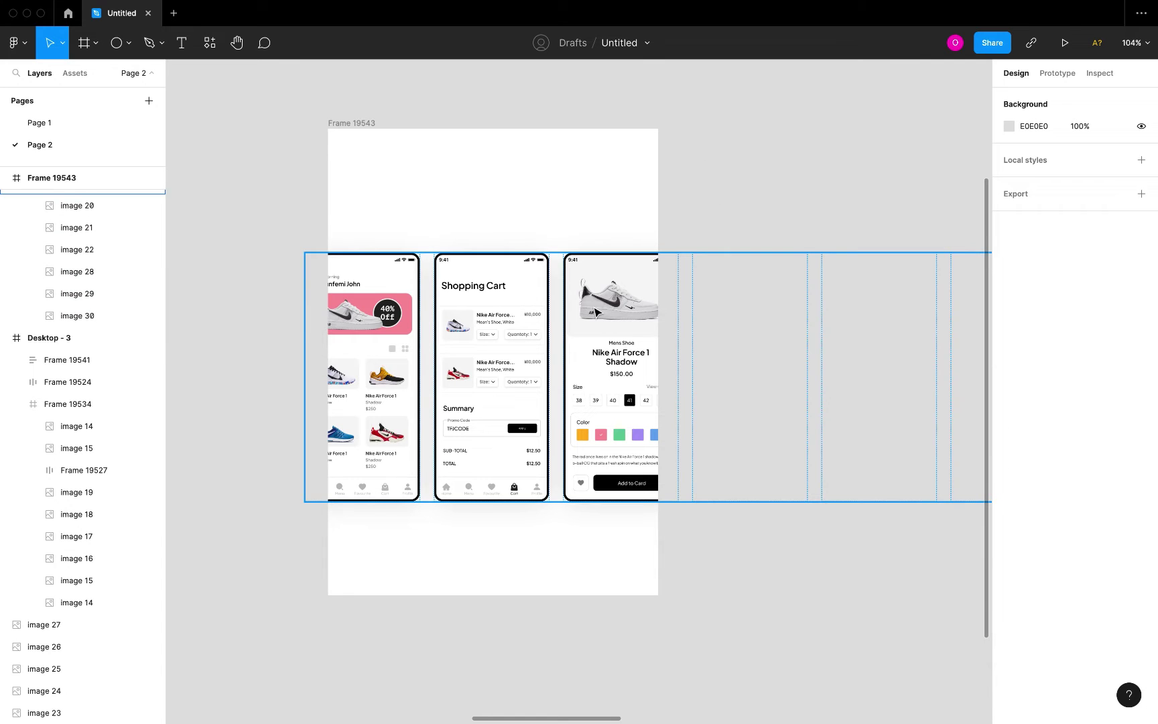
drag(593, 347, 489, 349)
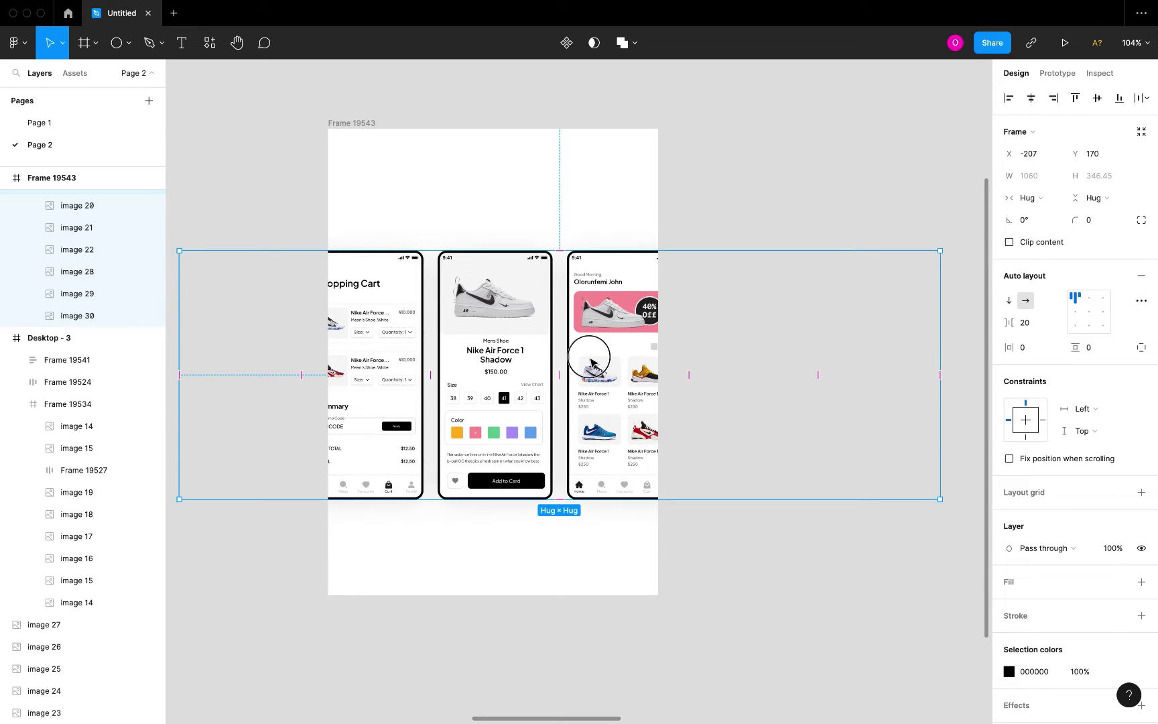
drag(591, 360, 688, 362)
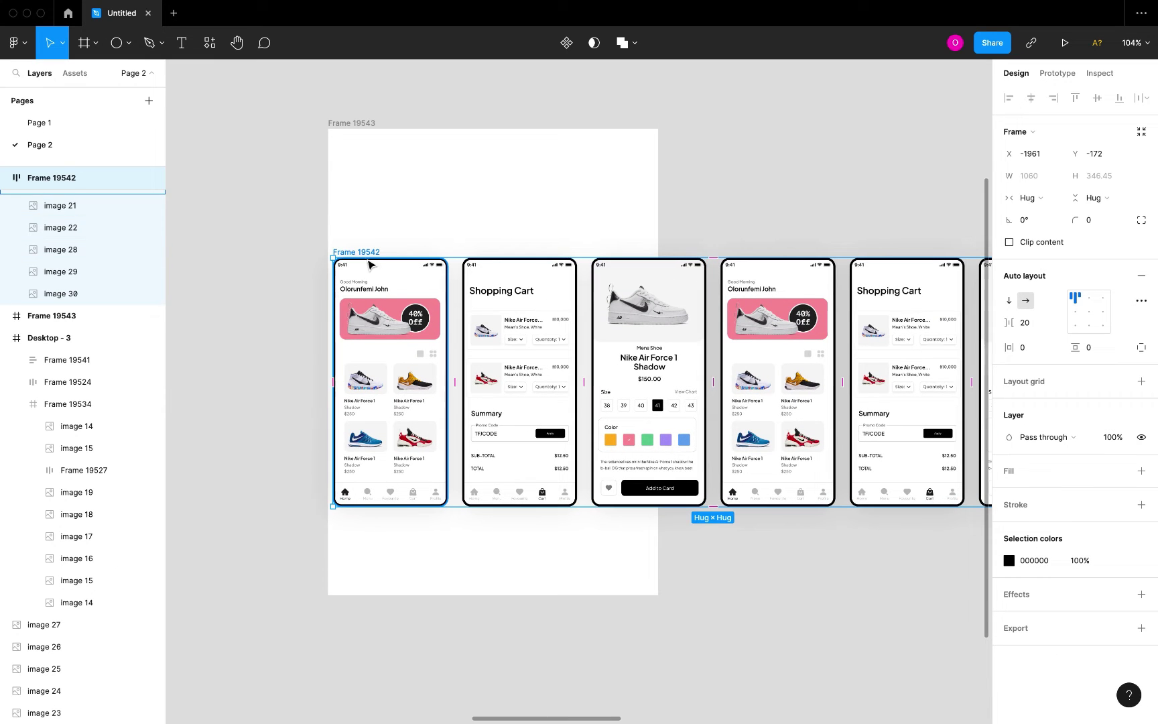
drag(369, 264, 330, 239)
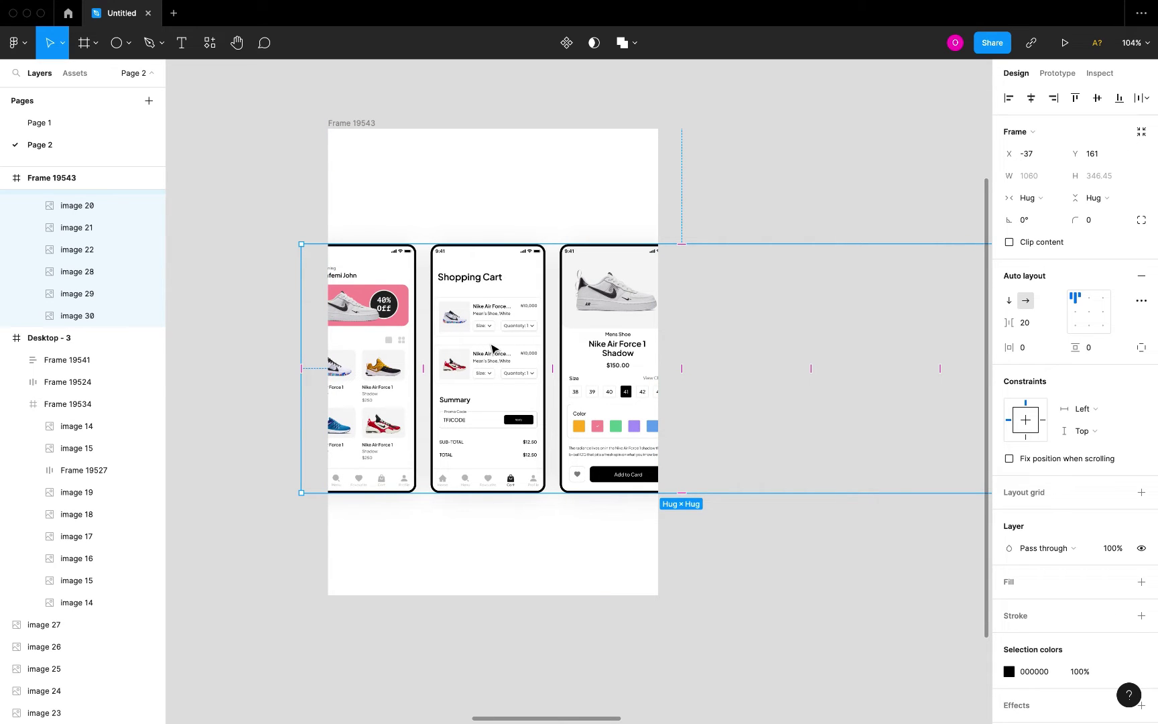
Step: Set the Shopping Cart screen, image 21, to a width of 210
click(488, 350)
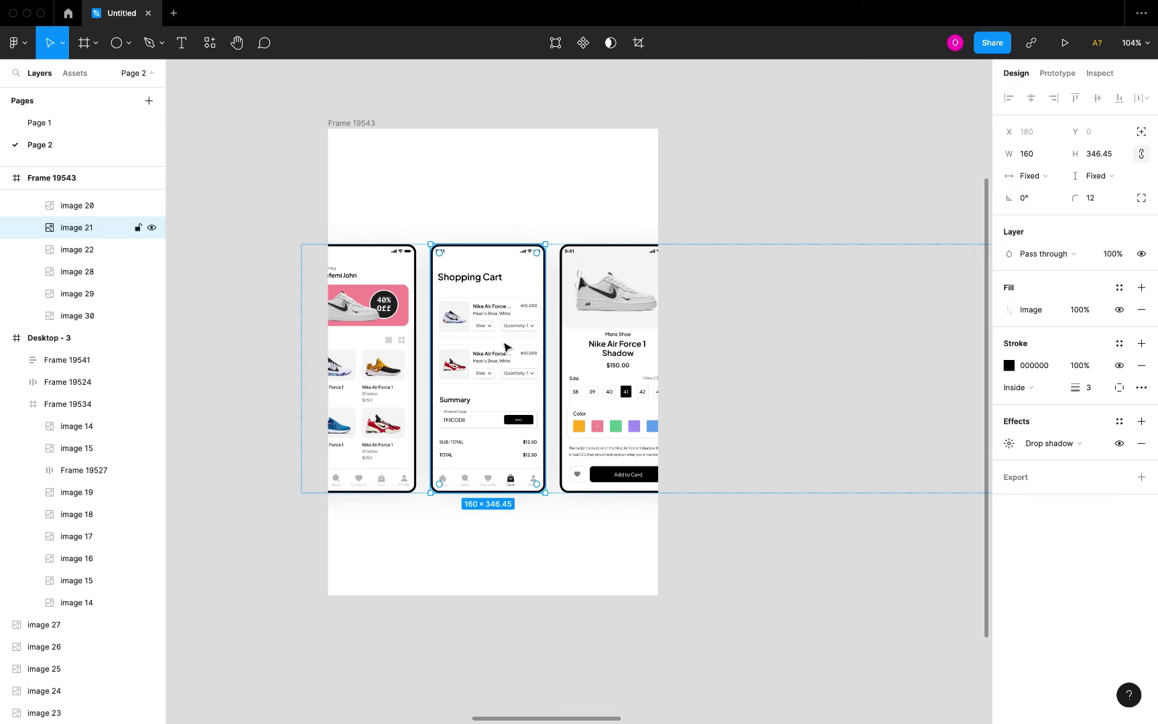
click(1032, 155)
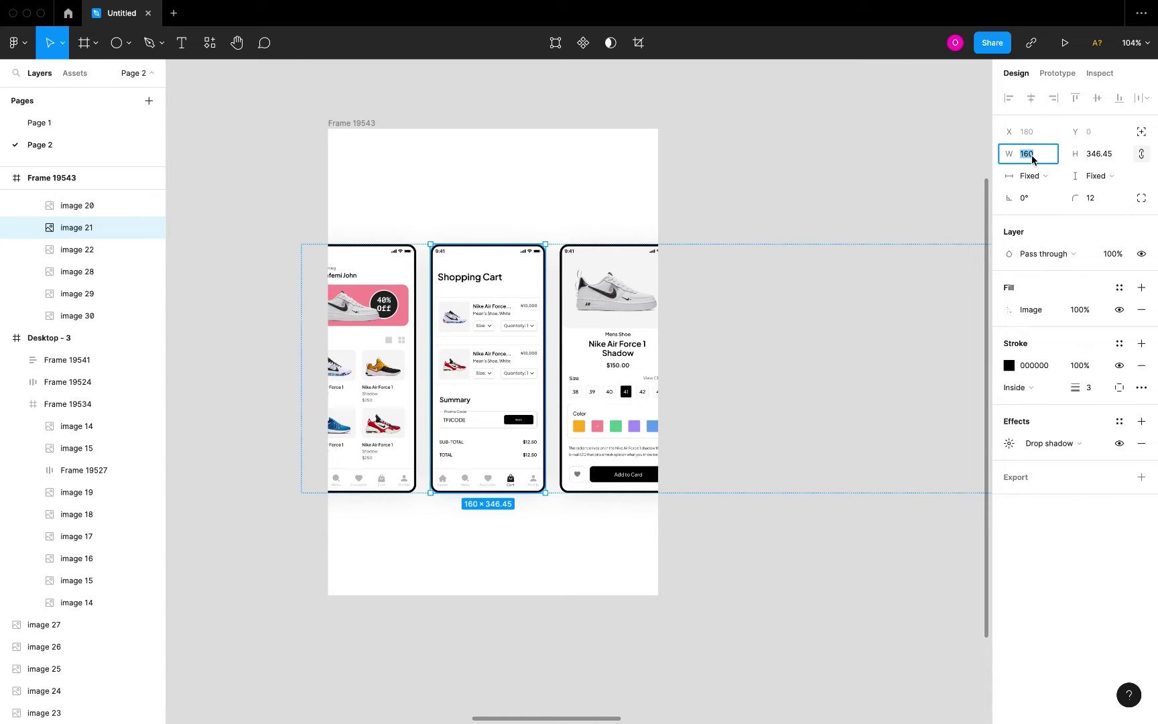
text(210)
key(Return)
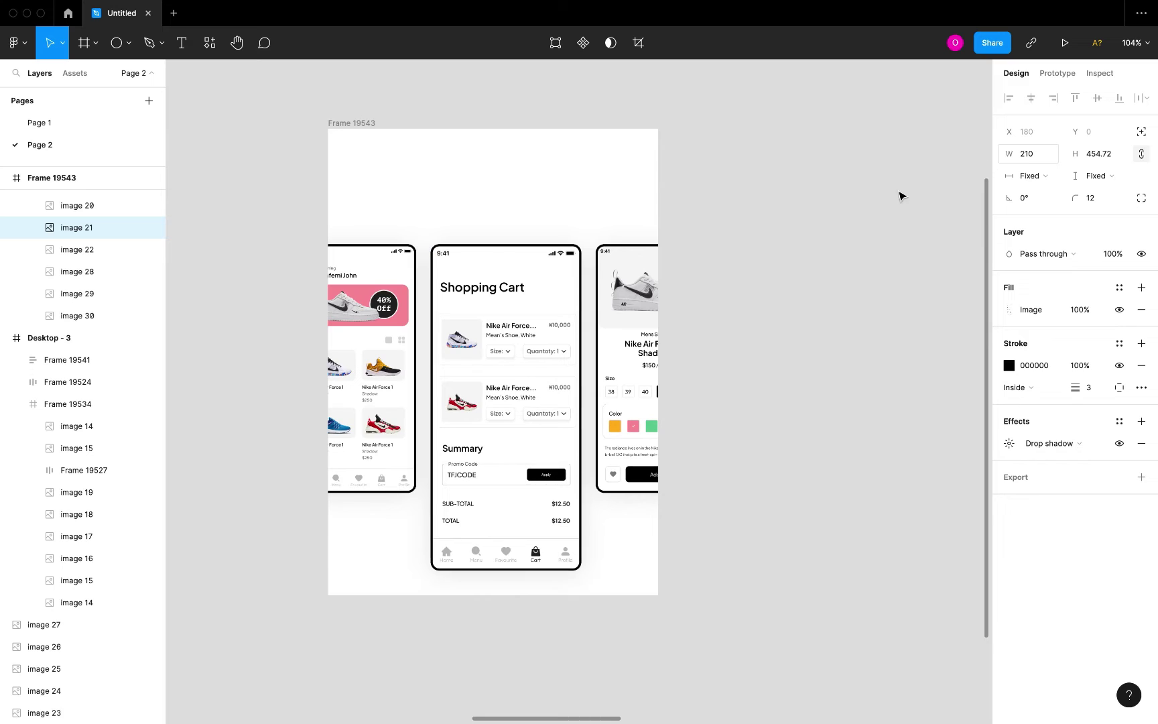
click(733, 220)
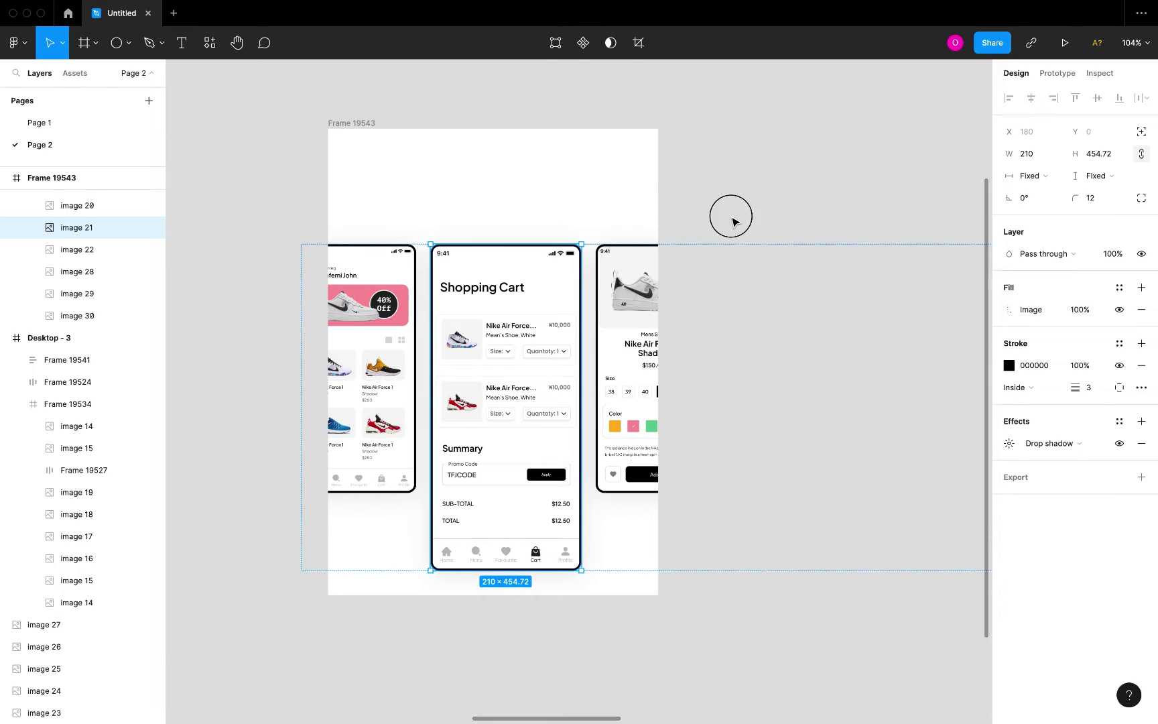
Step: Bottom-left align the phone row and drag it higher in the carousel frame
click(523, 368)
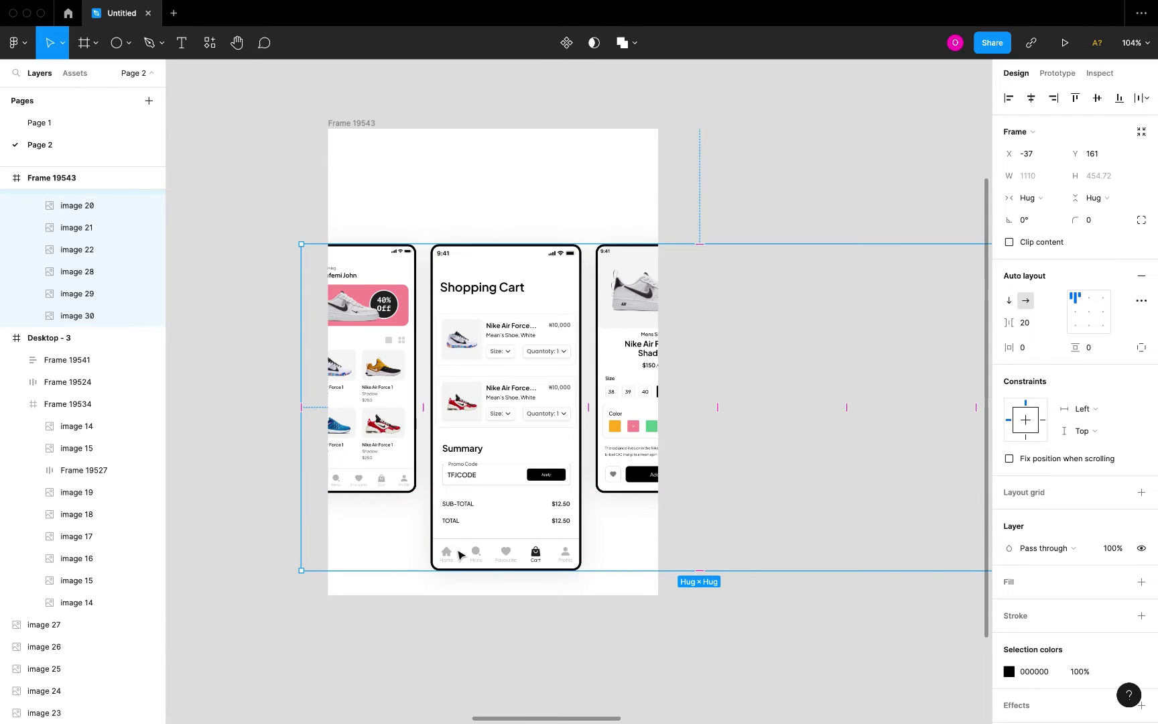
scroll(491, 540, up, 5)
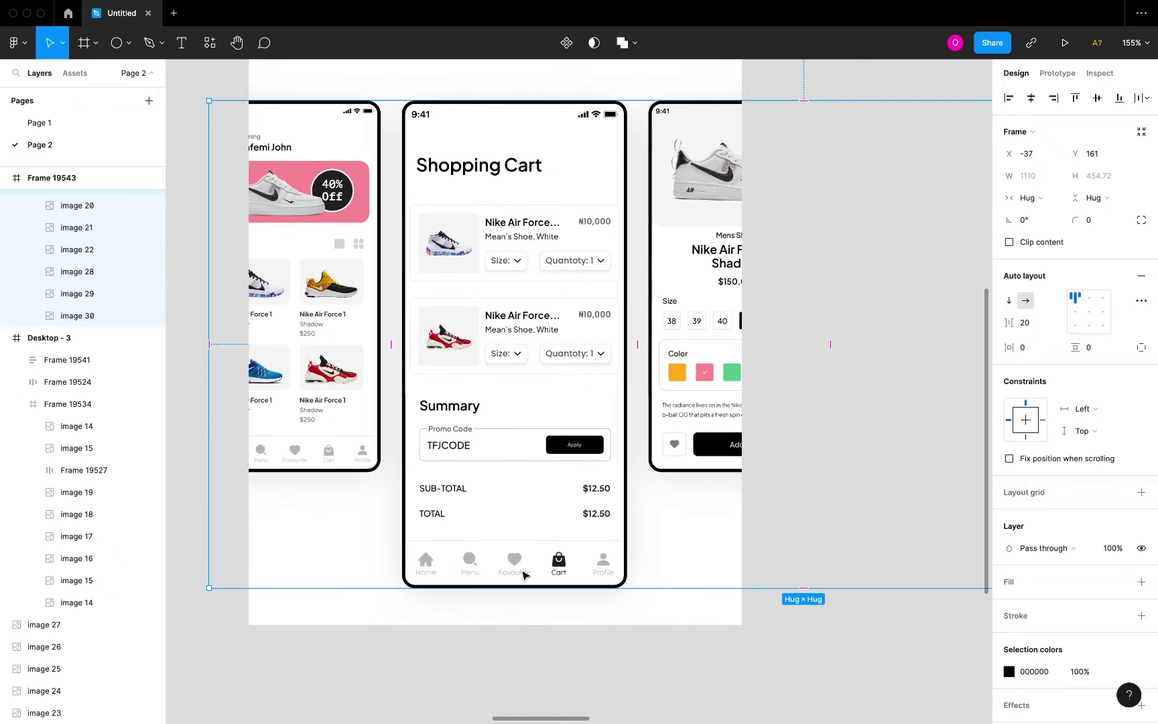
click(1079, 328)
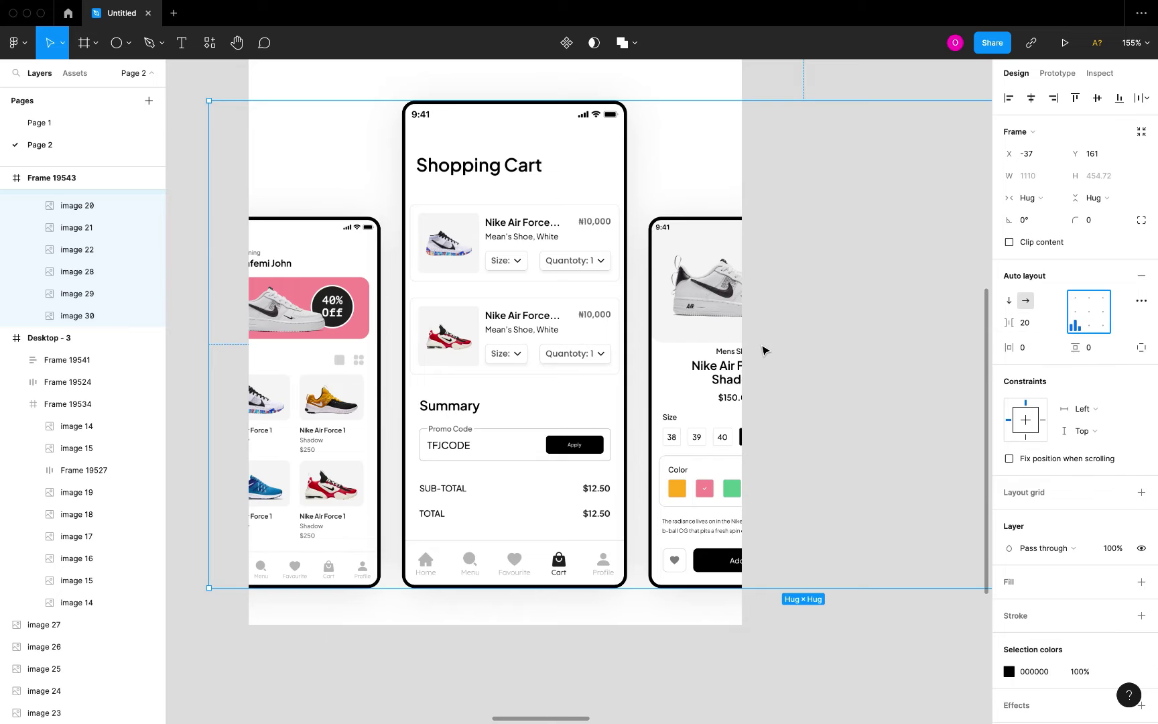
scroll(763, 349, down, 5)
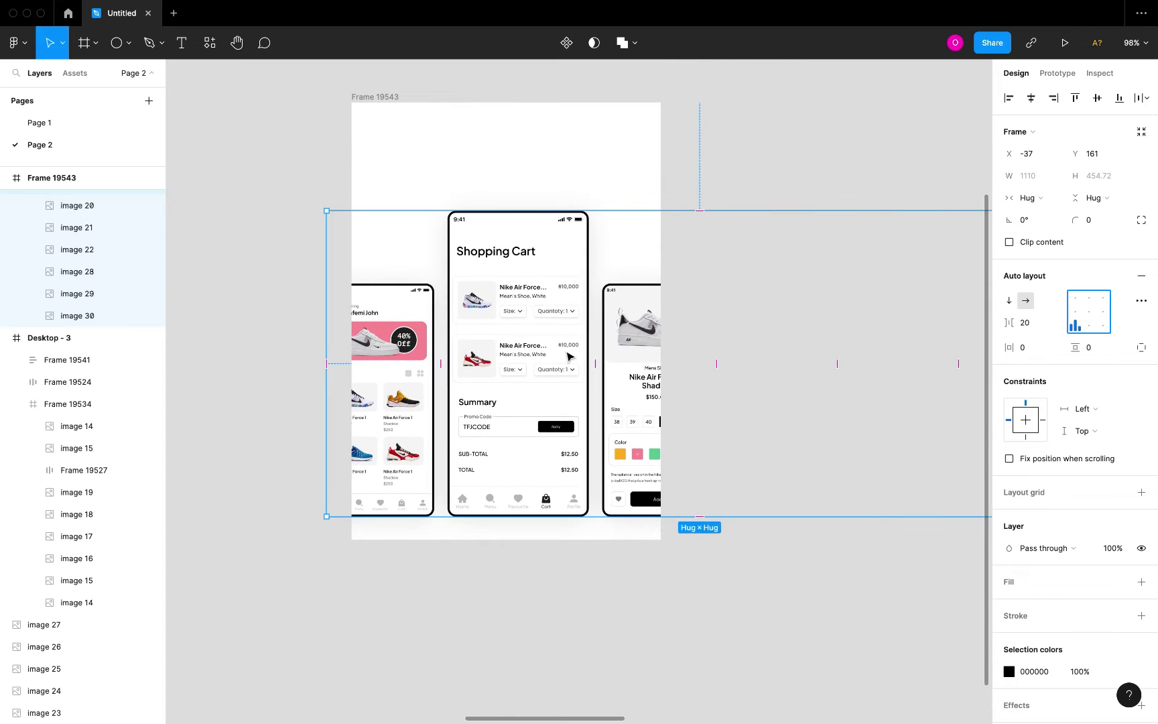
drag(566, 351, 558, 298)
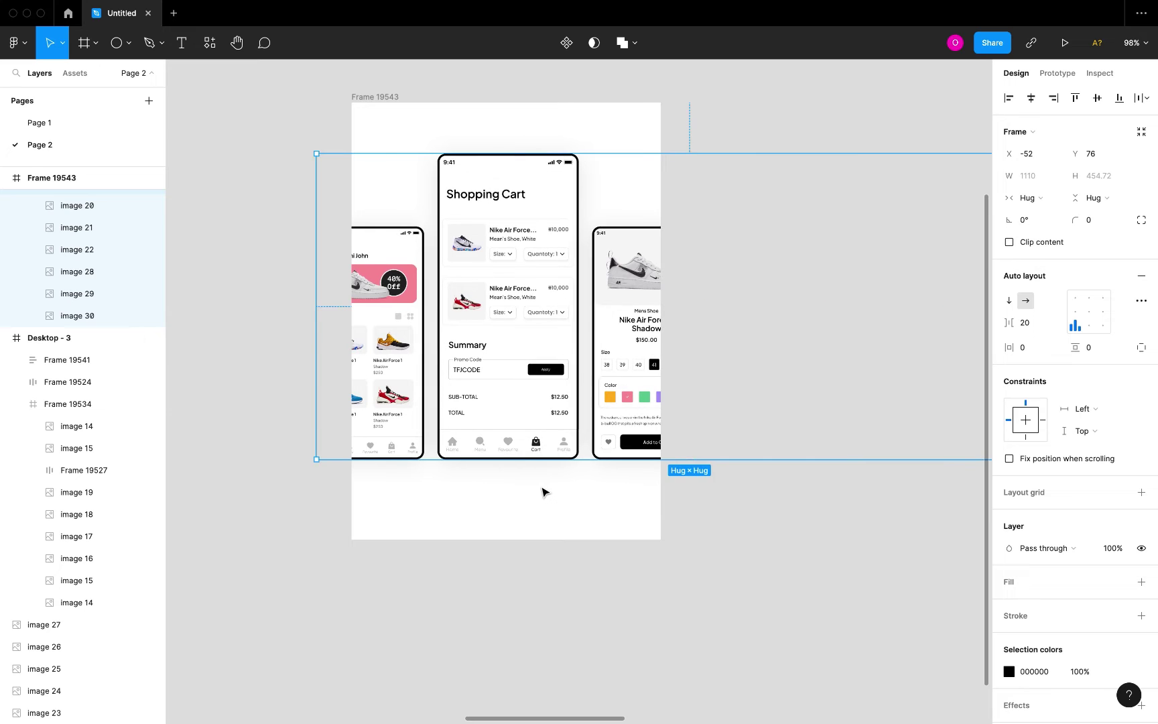
click(543, 491)
scroll(543, 491, down, 5)
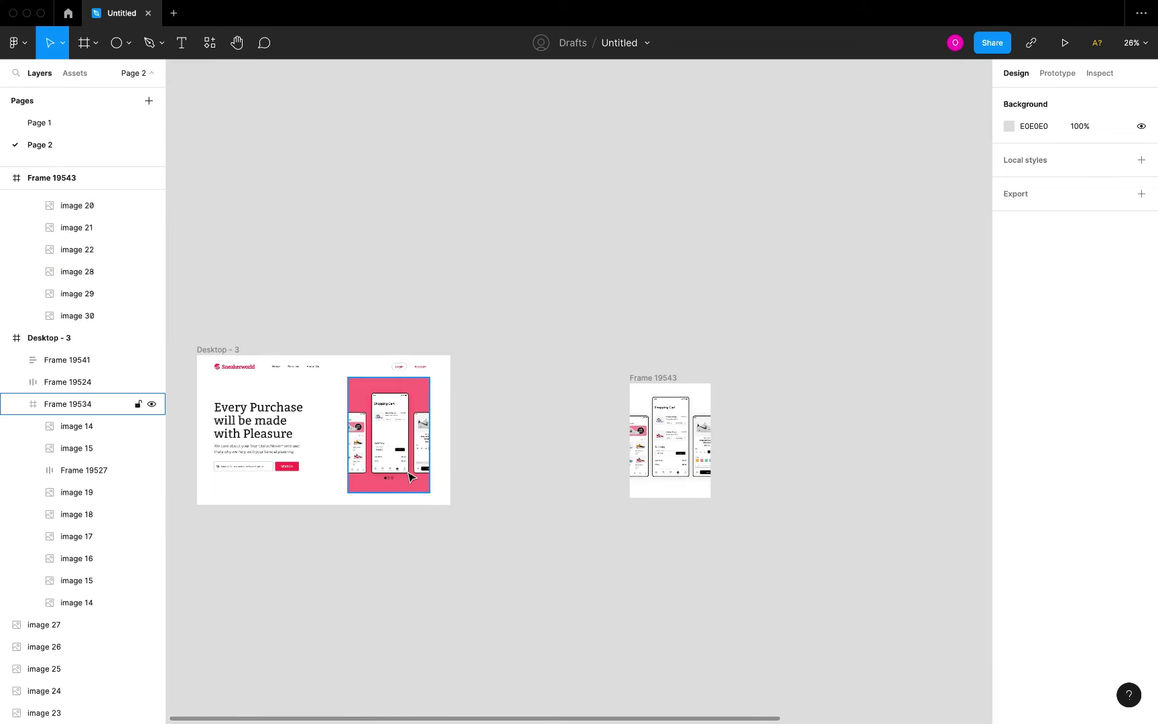
Step: Inspect the reference Frame 19534's indicator dot row and its middle dot, Ellipse 6
scroll(389, 449, up, 5)
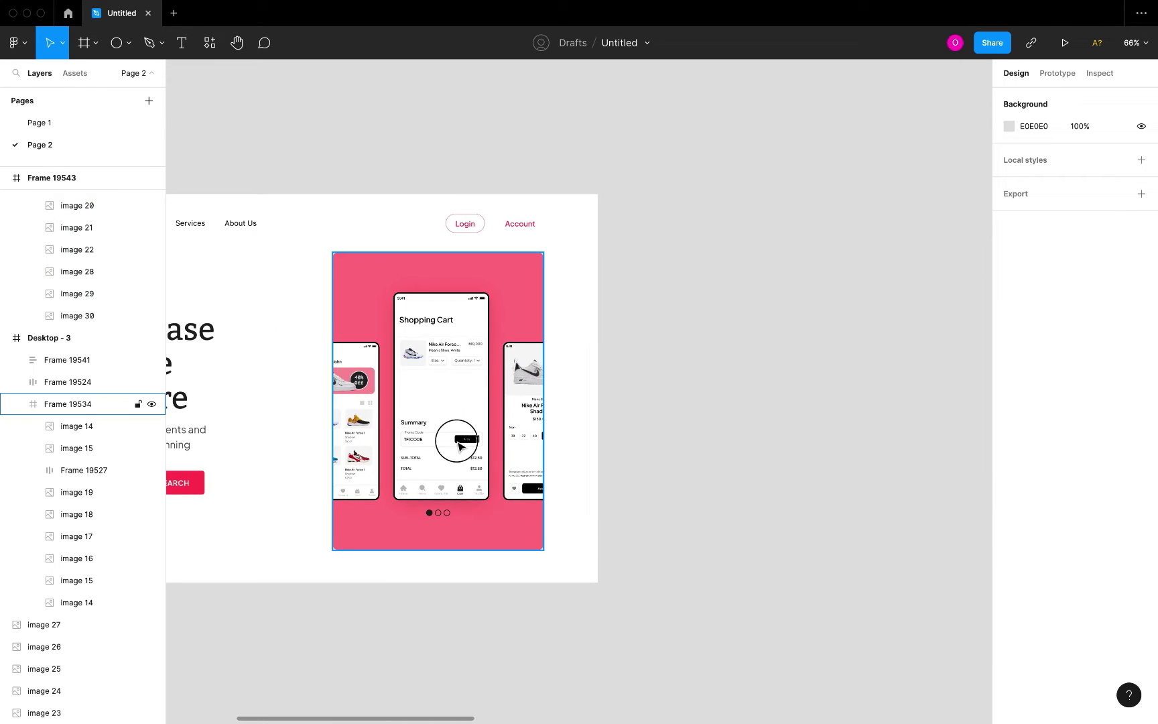
click(459, 446)
scroll(437, 520, up, 3)
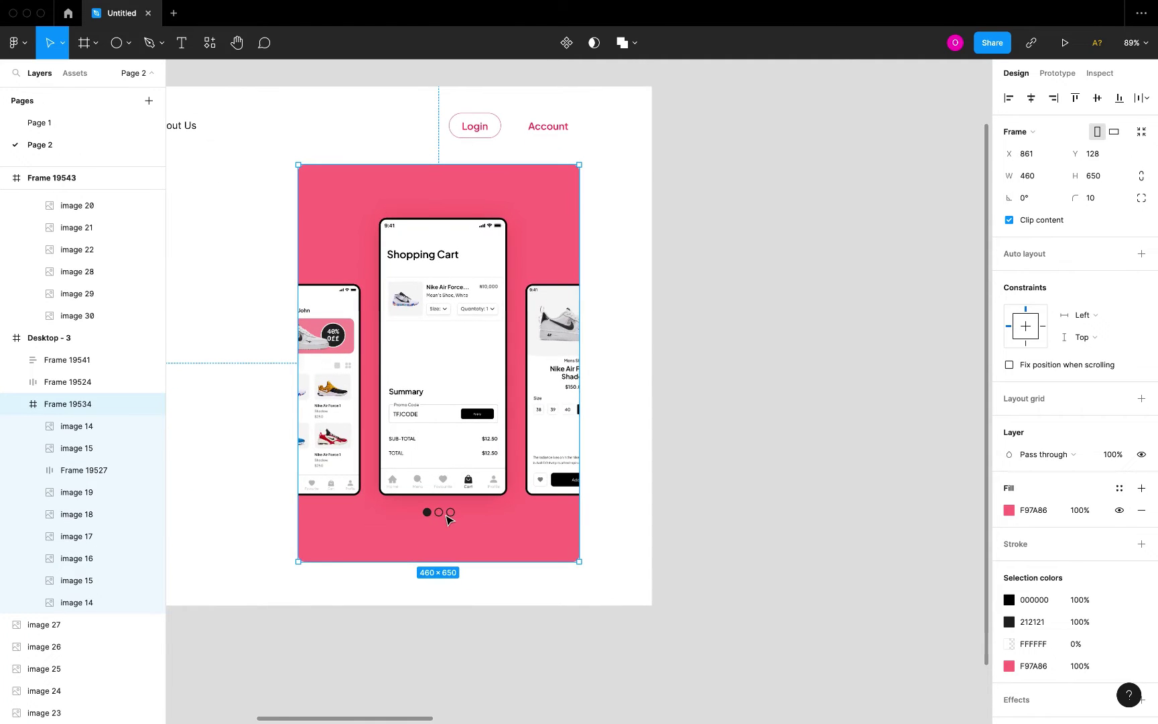
click(453, 518)
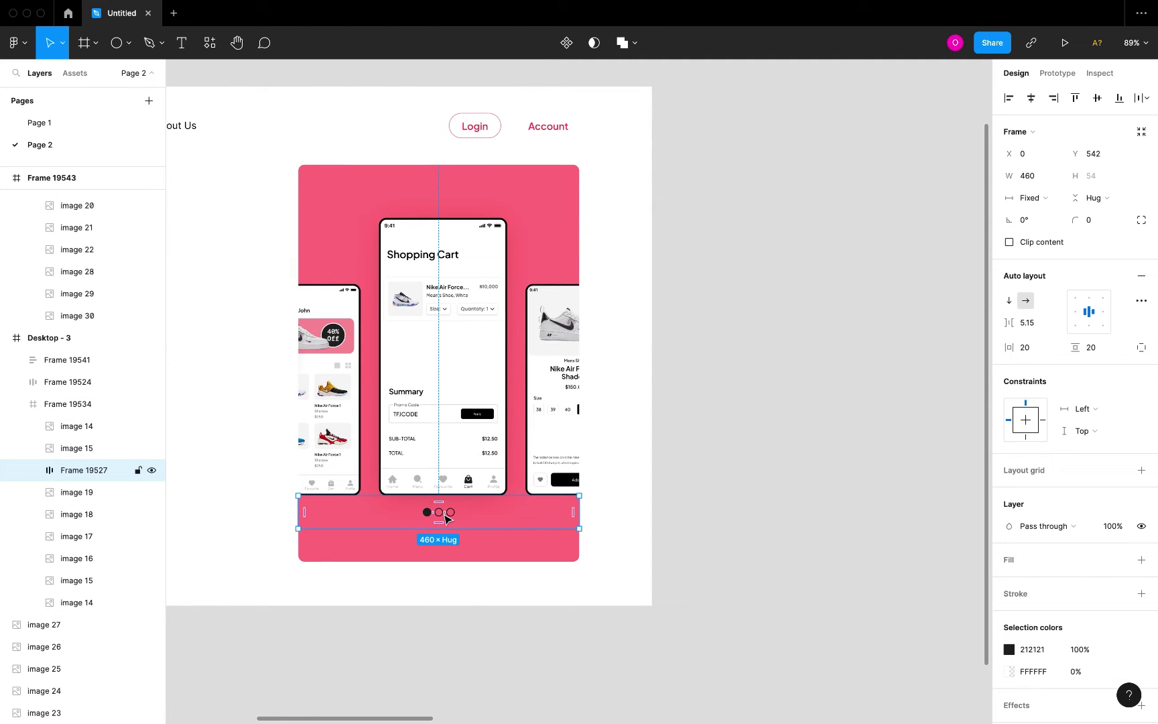
click(444, 515)
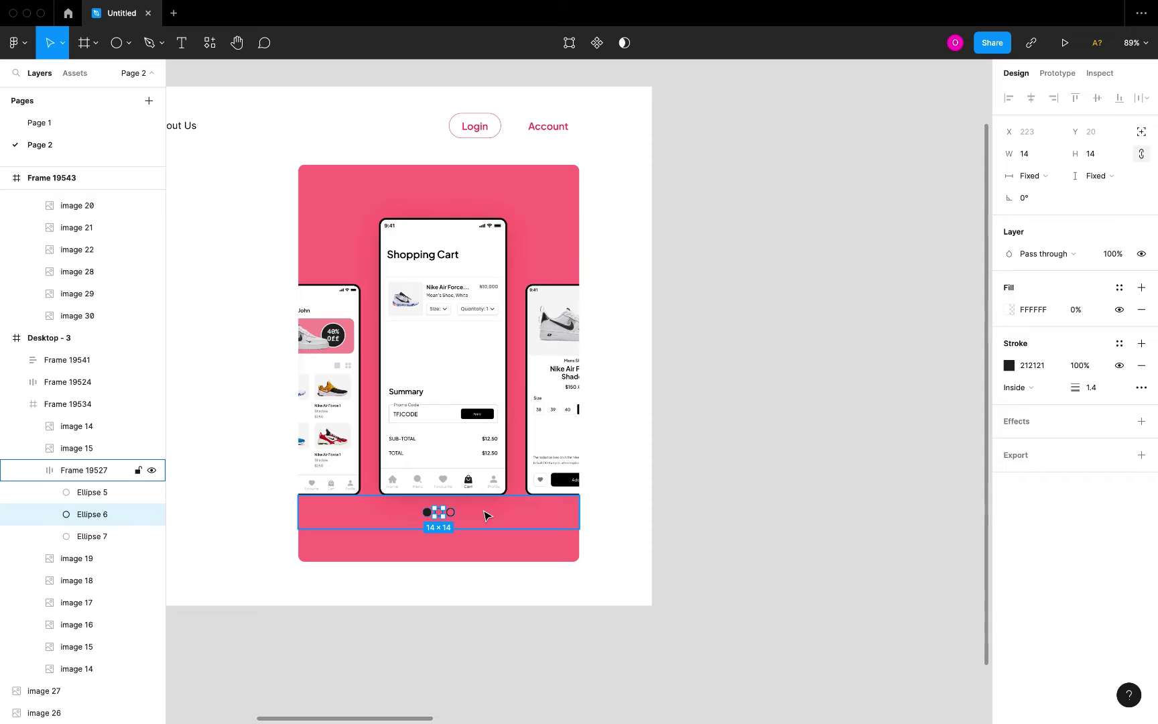
Step: Return to Frame 19543 and switch to the Ellipse tool
scroll(484, 514, down, 5)
scroll(520, 530, right, 5)
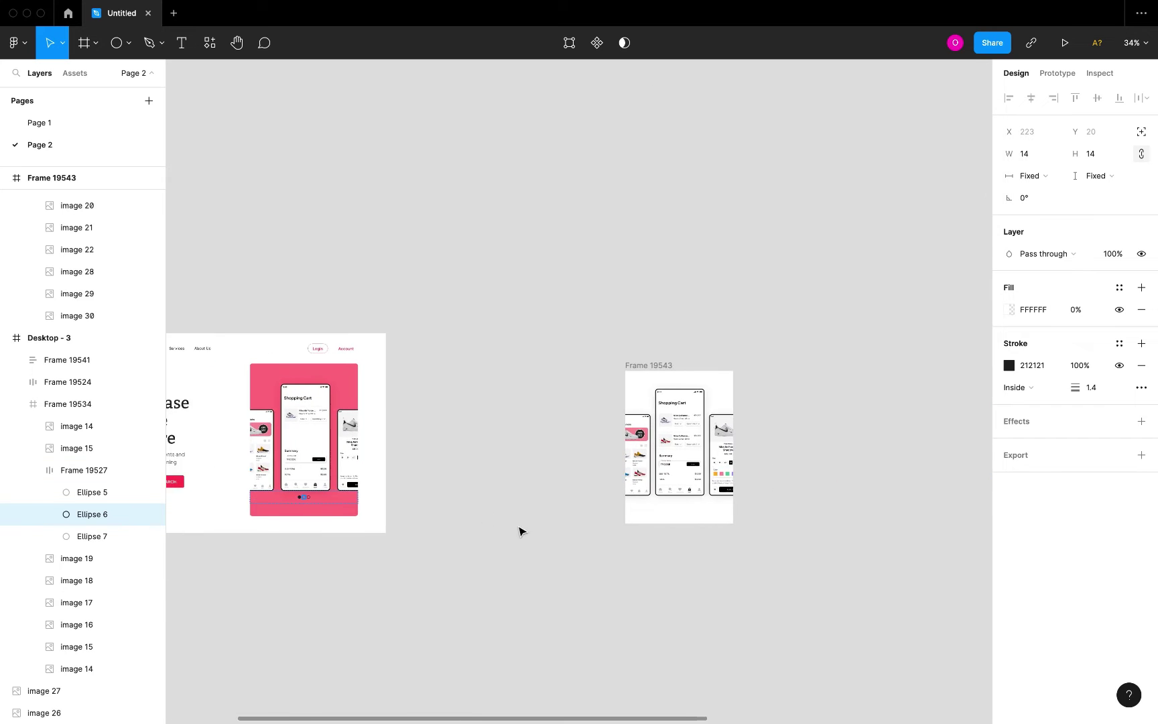
scroll(580, 530, up, 3)
scroll(580, 529, right, 3)
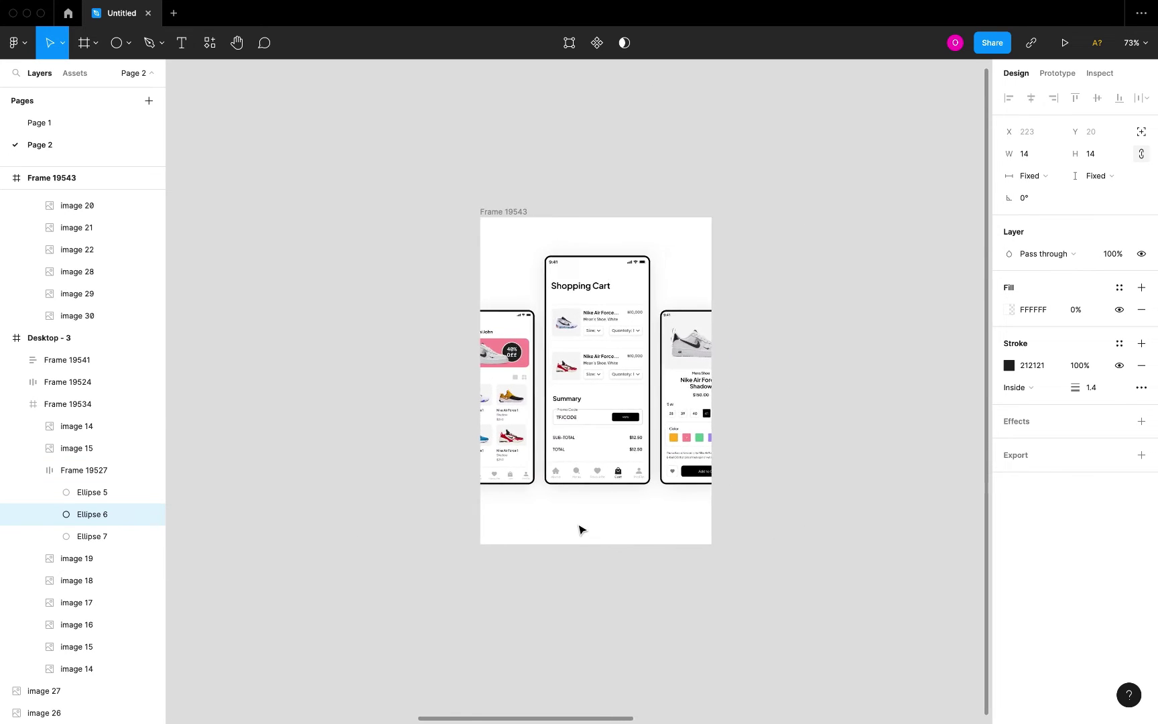
scroll(581, 529, up, 5)
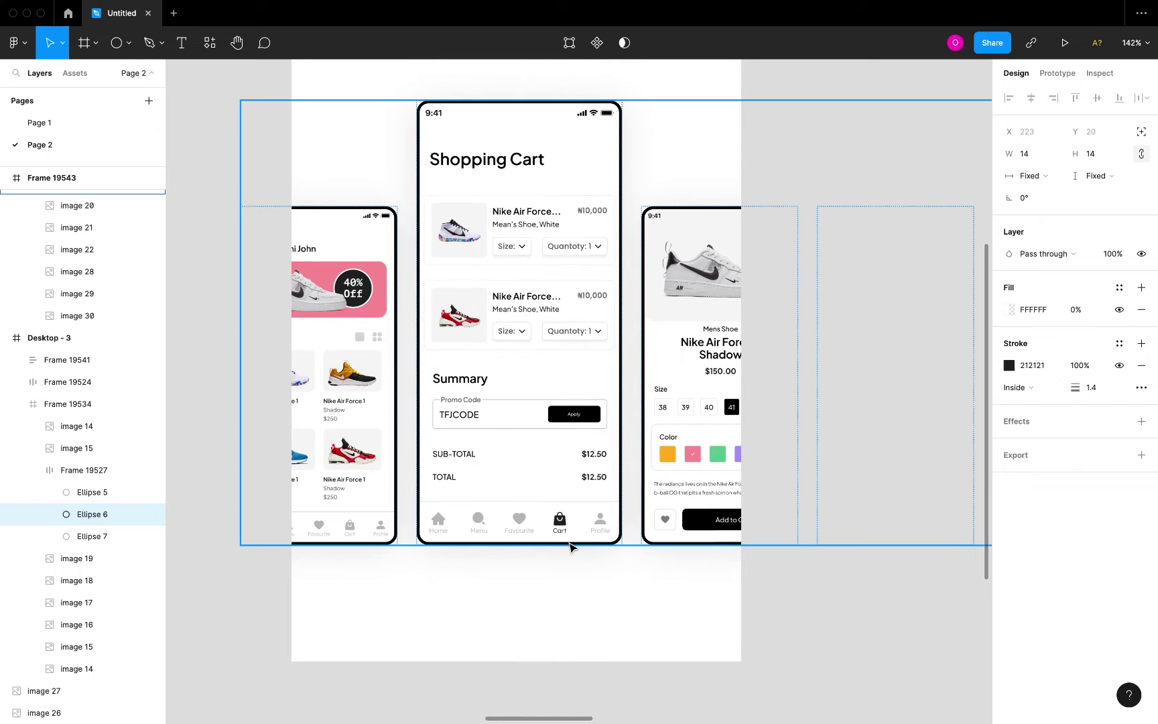
scroll(576, 526, down, 2)
click(115, 47)
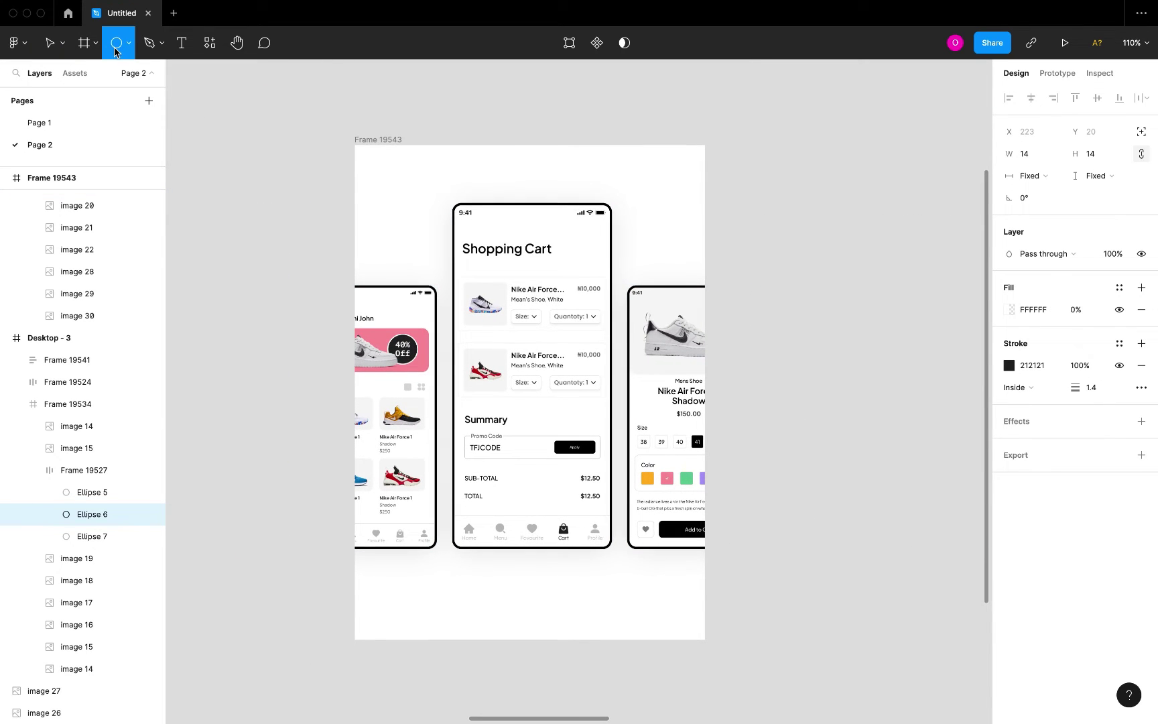
Step: Draw a 16 × 16 circle and place it below the middle phone
click(540, 577)
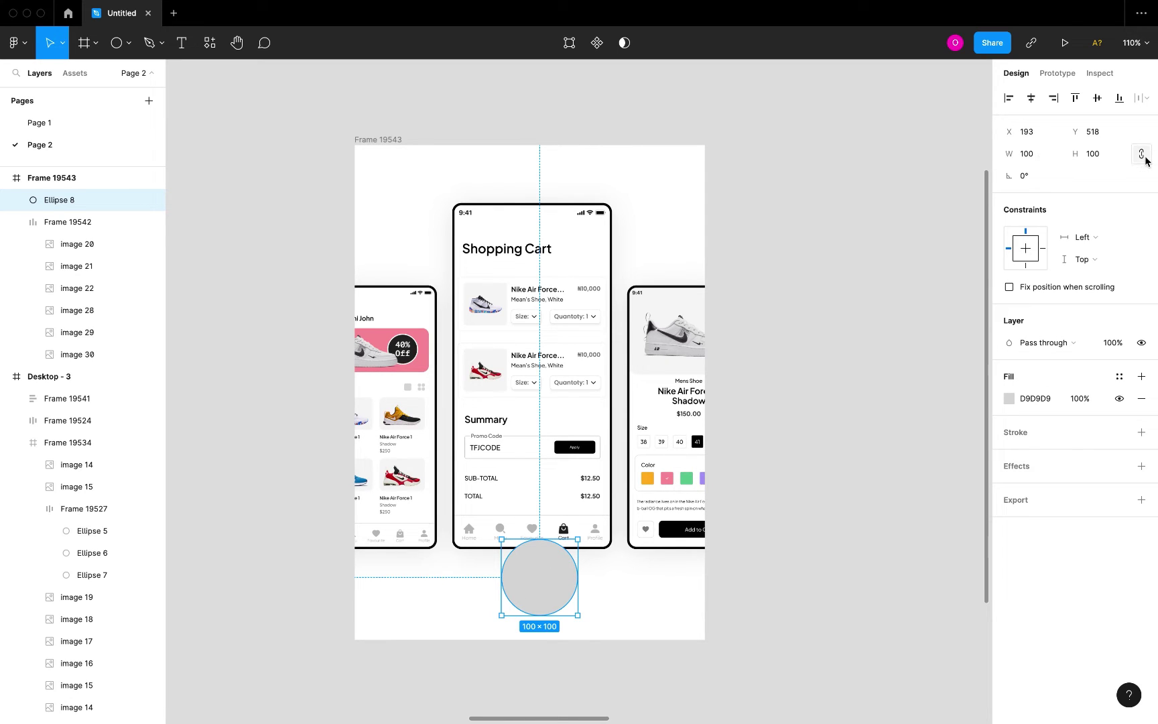
click(1103, 158)
text(16)
key(Return)
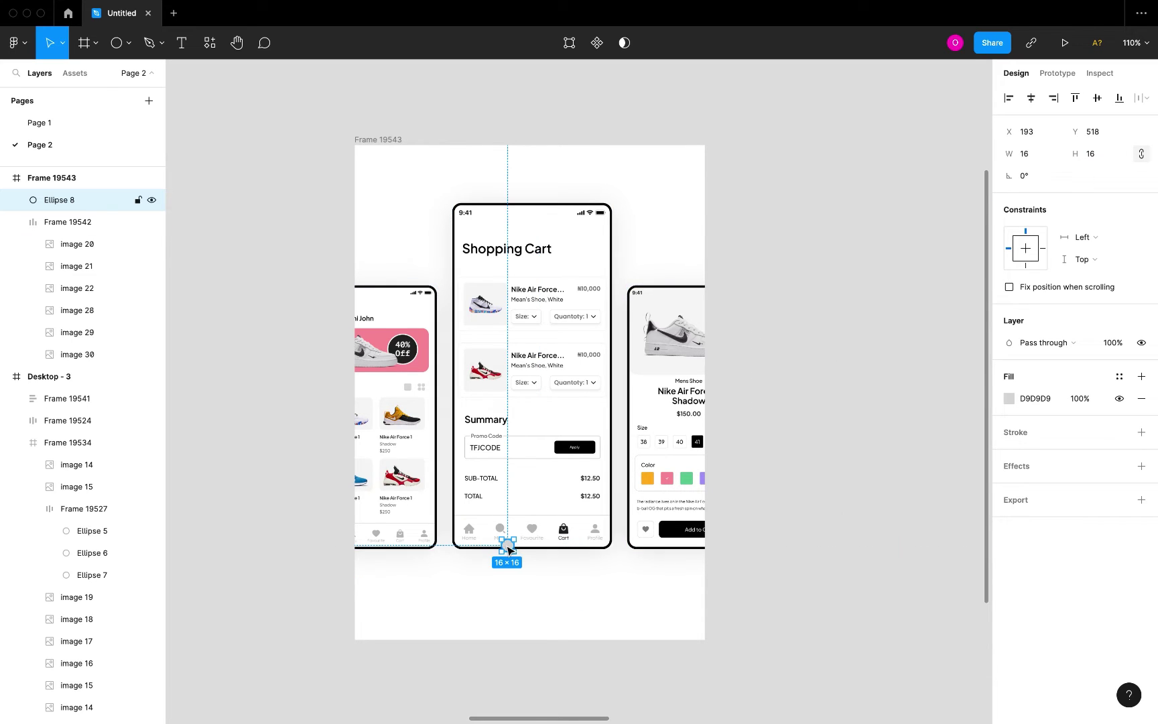
drag(510, 545, 522, 584)
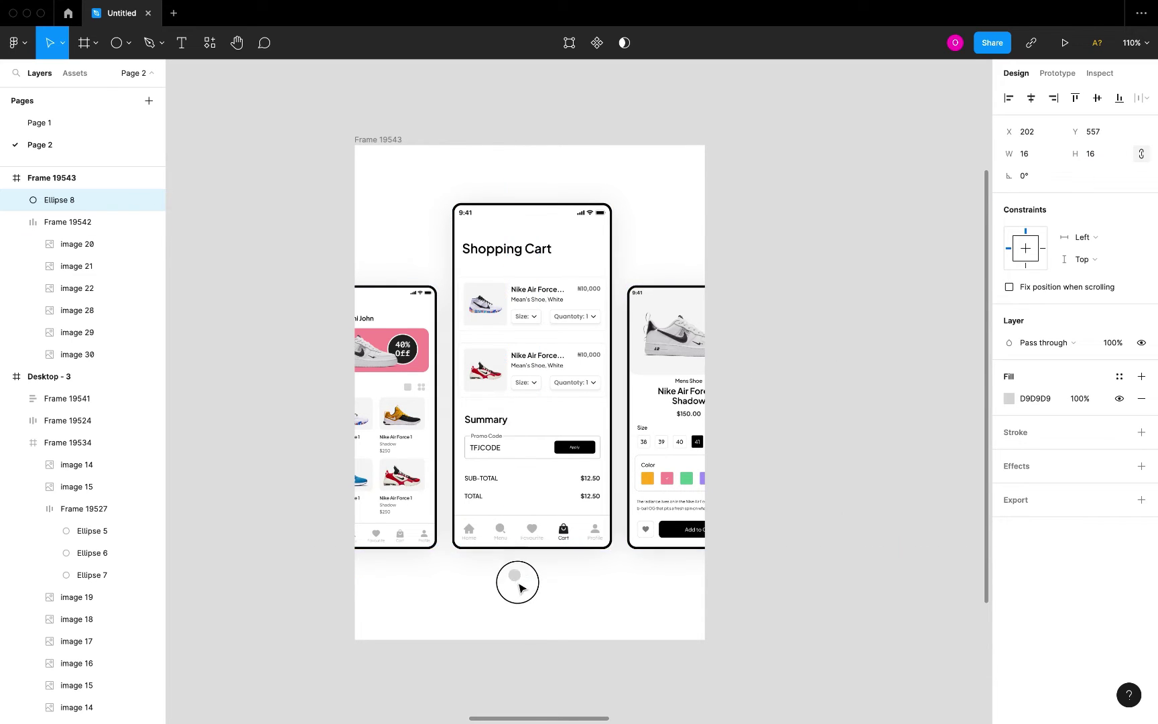
Step: Give the circle a 2 px black stroke and a black fill
click(1141, 431)
click(1089, 477)
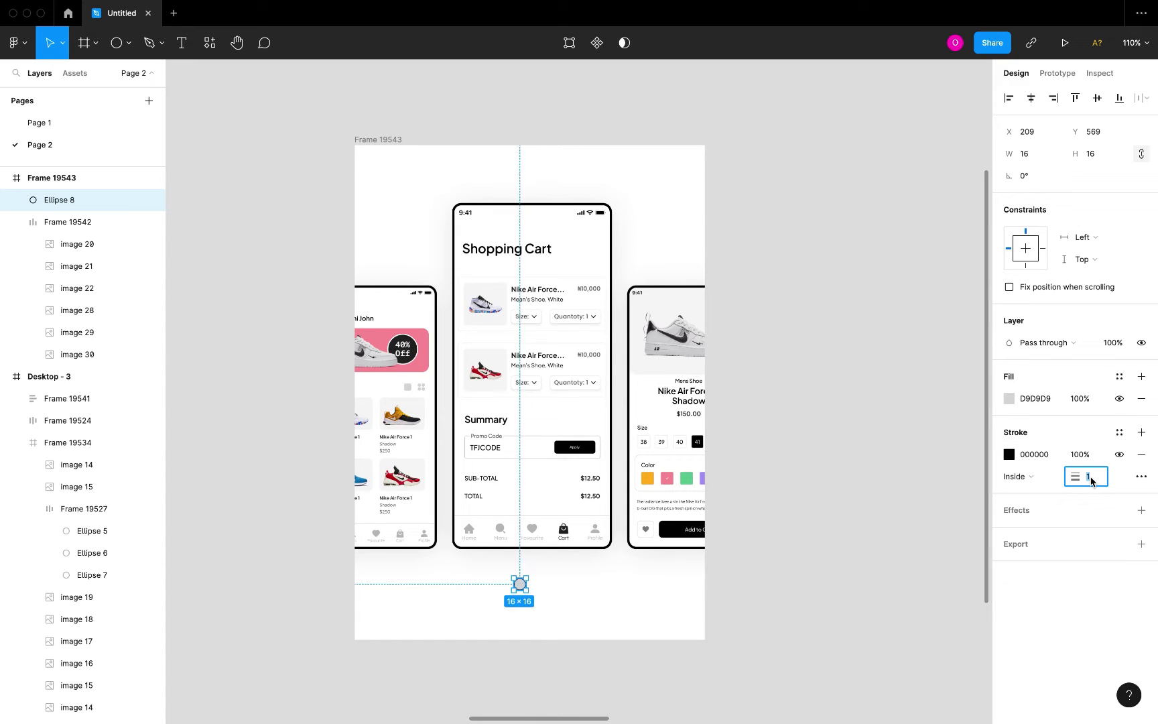
key(Return)
click(1009, 398)
scroll(555, 594, up, 5)
click(828, 542)
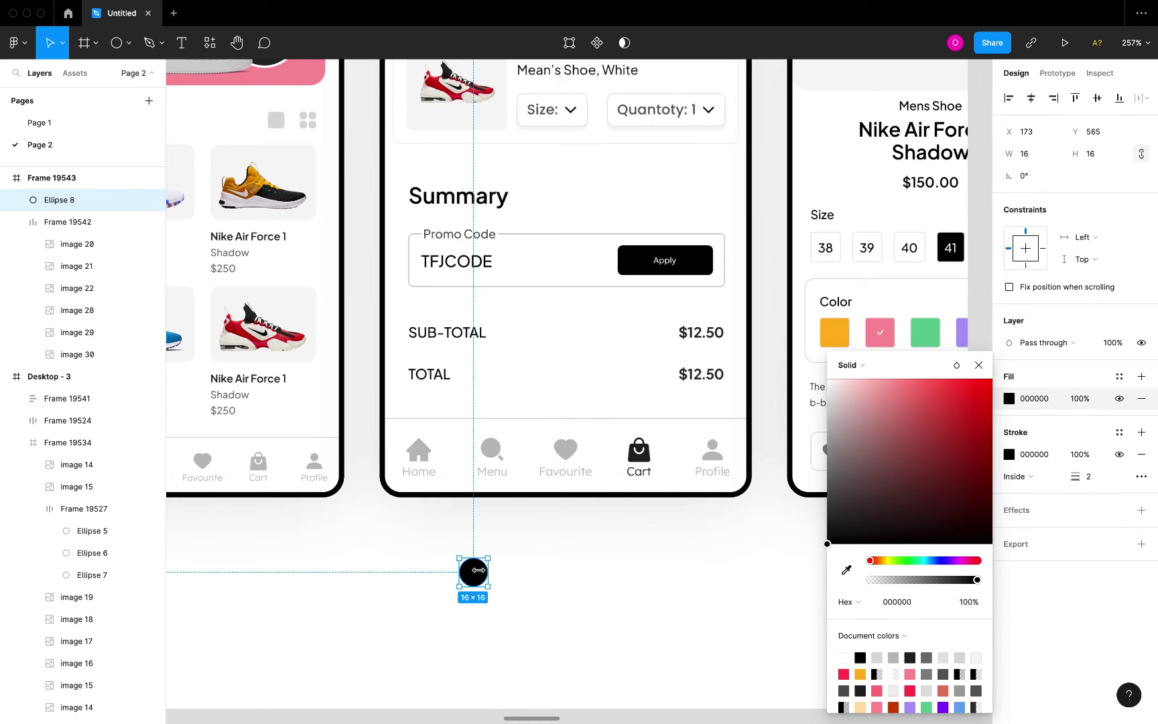
Step: Alt-drag copies of the dot to make a row of three, Ellipses 8–10
drag(479, 575, 562, 571)
scroll(562, 572, down, 10)
scroll(562, 573, left, 6)
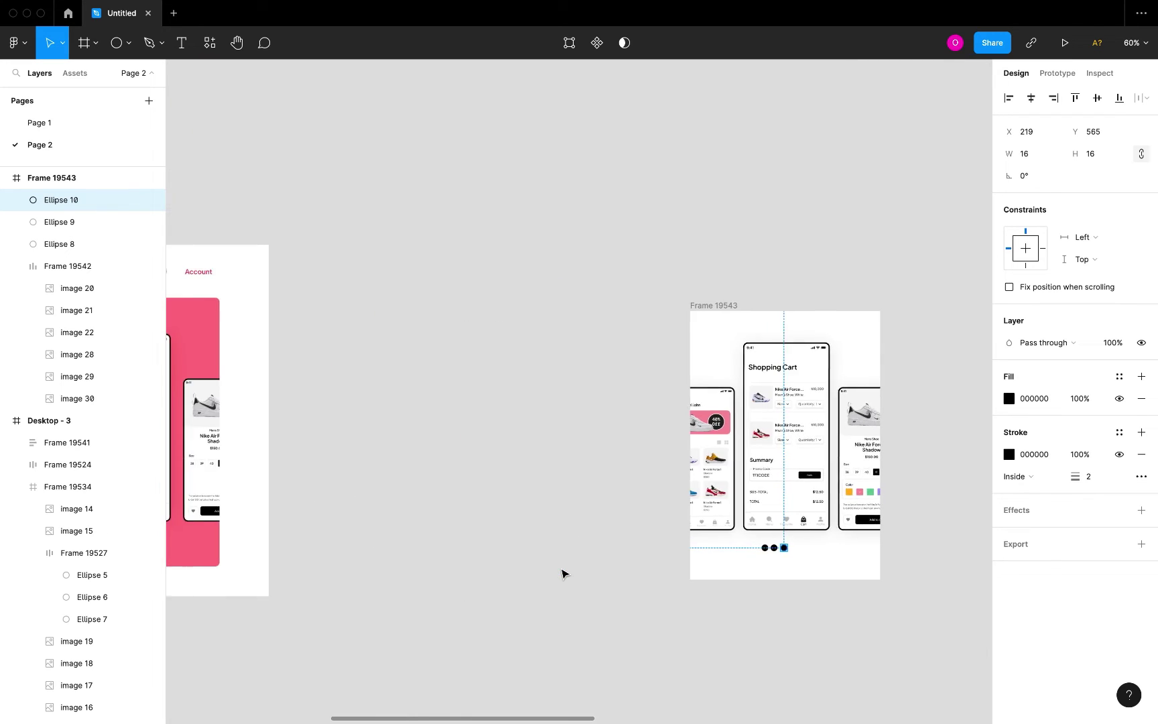
scroll(561, 573, right, 10)
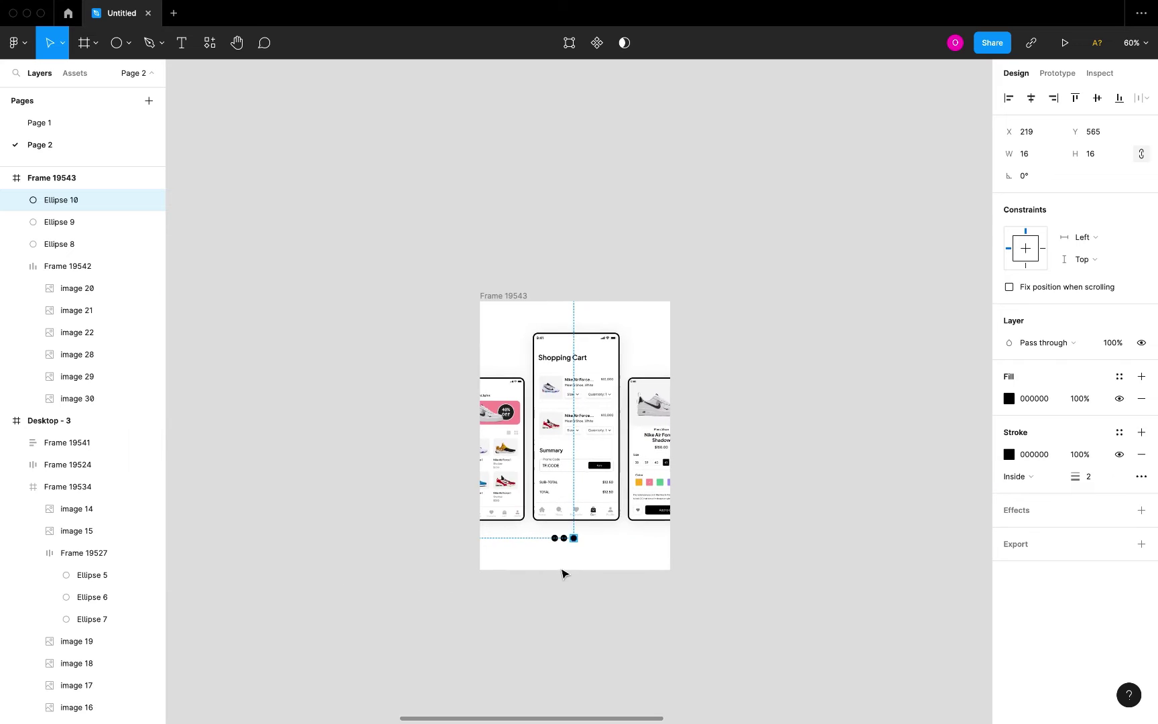
scroll(562, 573, up, 3)
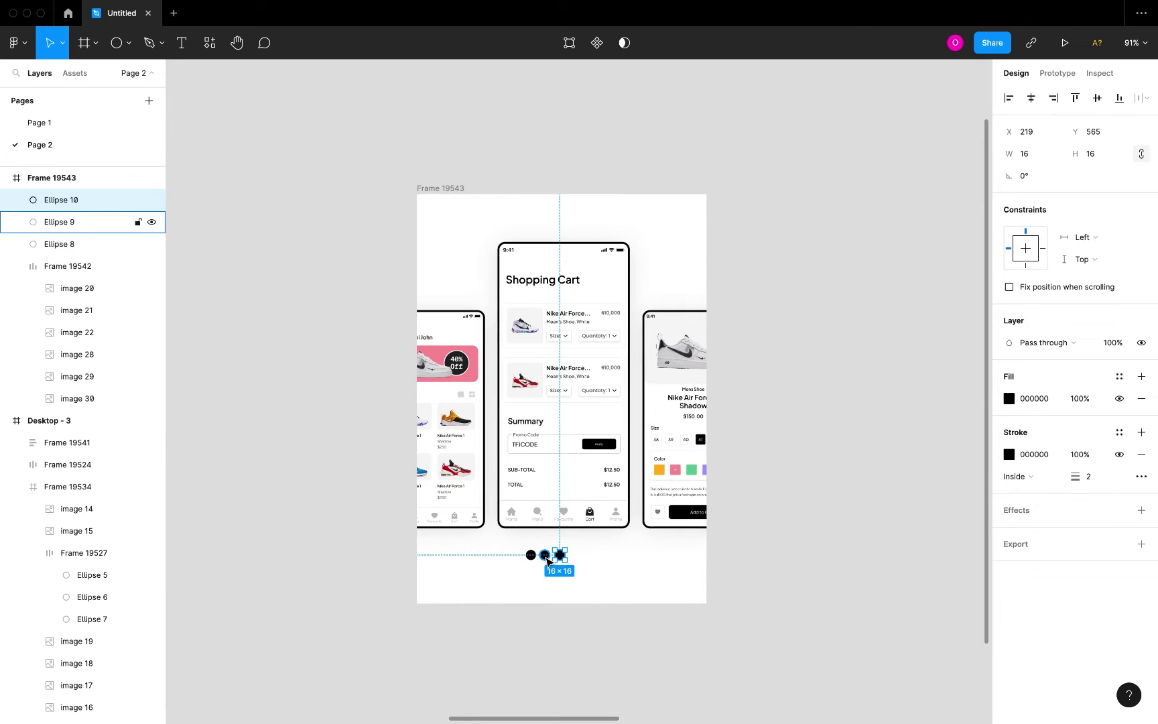
scroll(547, 561, up, 4)
scroll(547, 561, up, 5)
Step: Wrap the three dots in an auto layout frame with 20 padding
shift+click(545, 553)
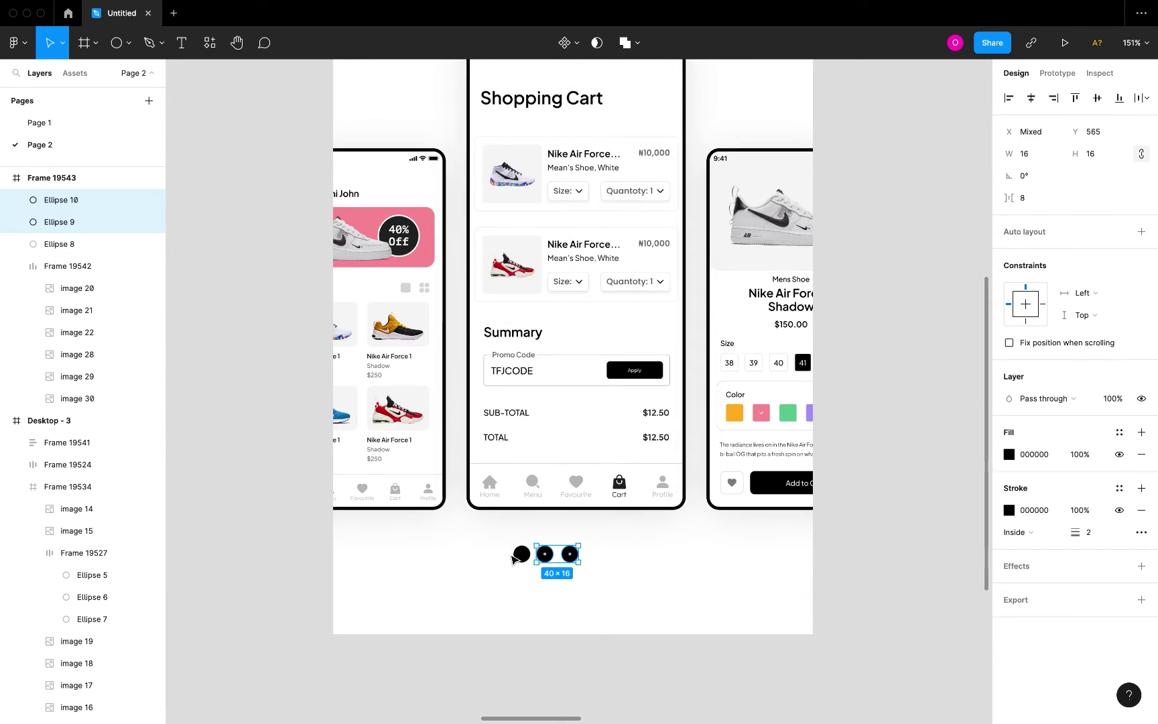
shift+click(520, 556)
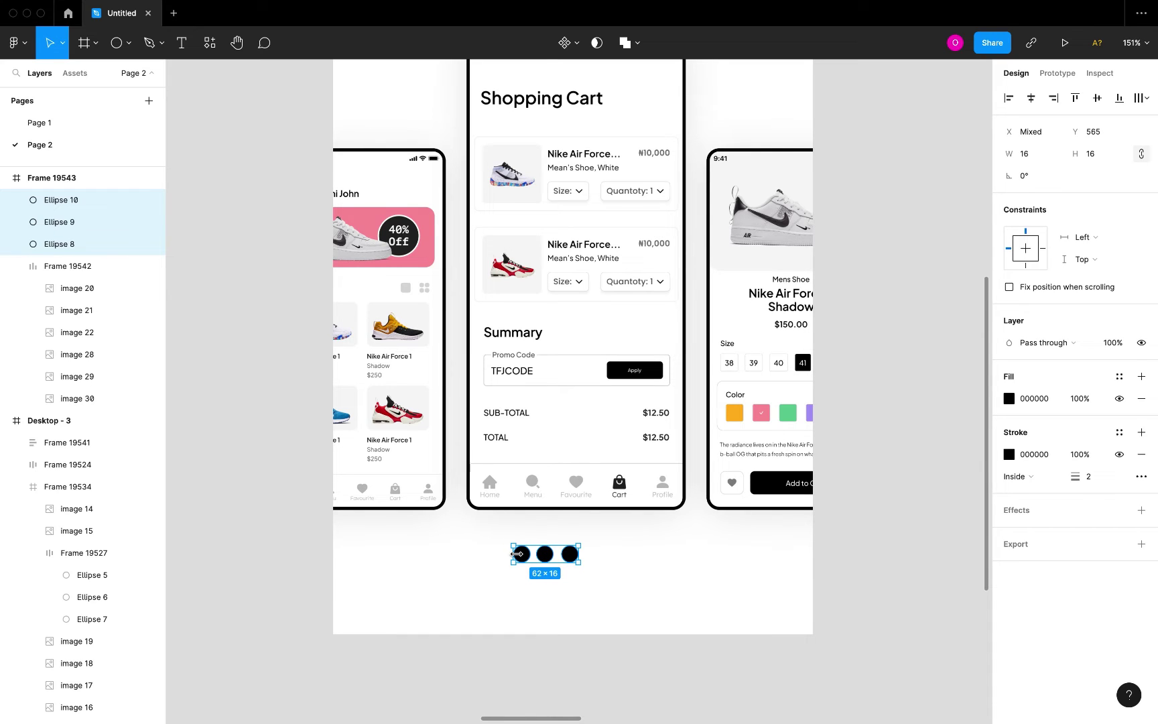
key(shift+a)
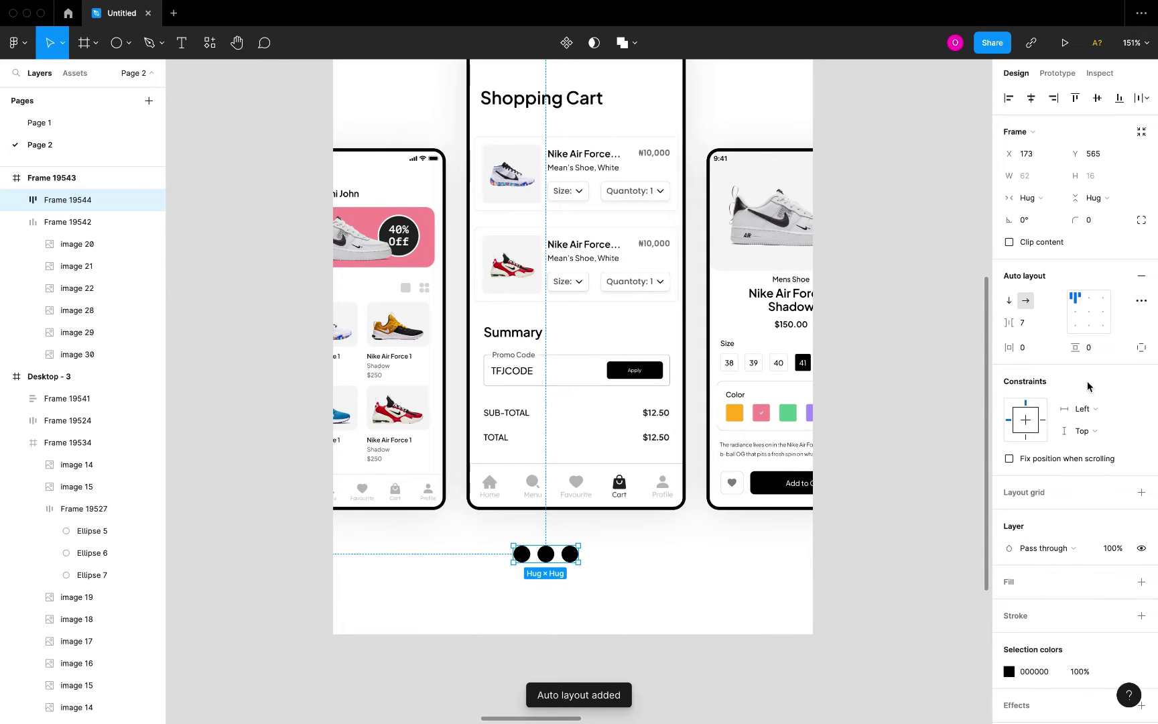
click(1100, 350)
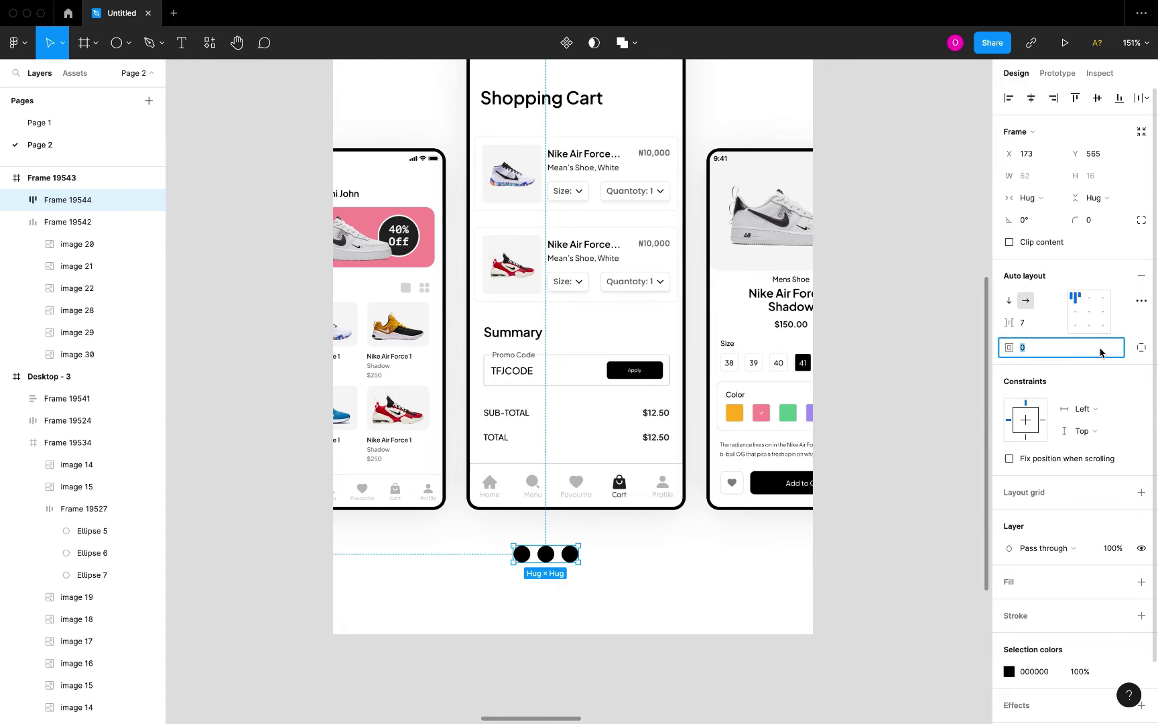
key(Return)
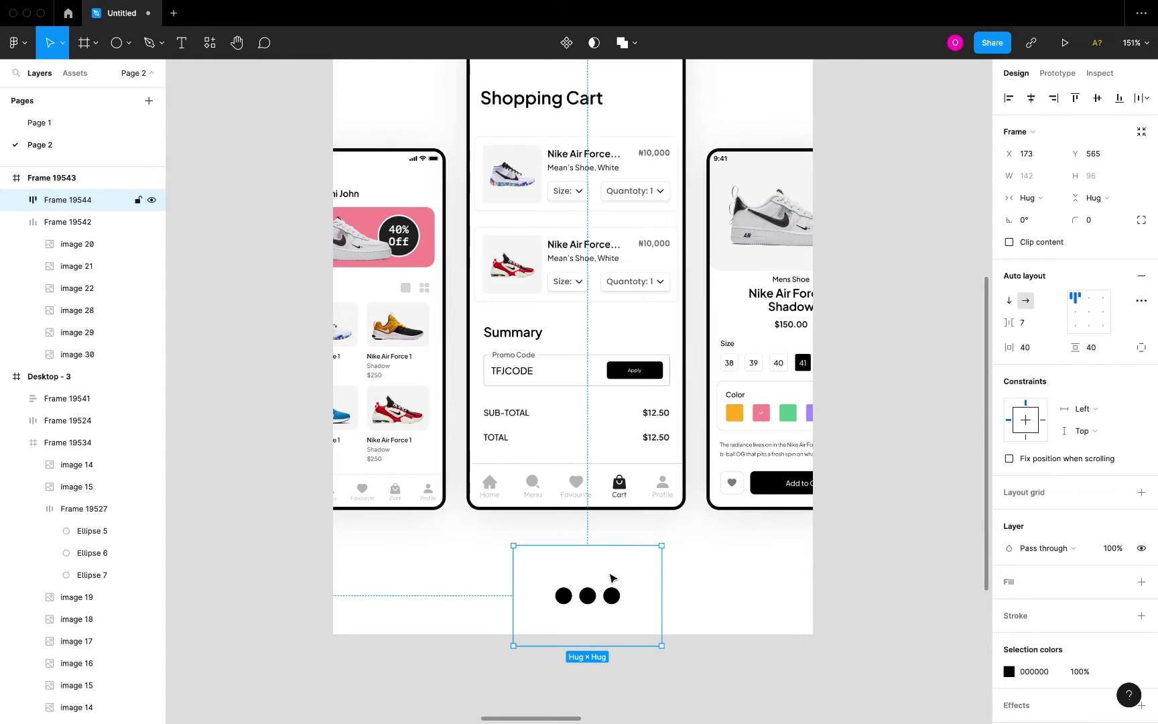
click(1103, 354)
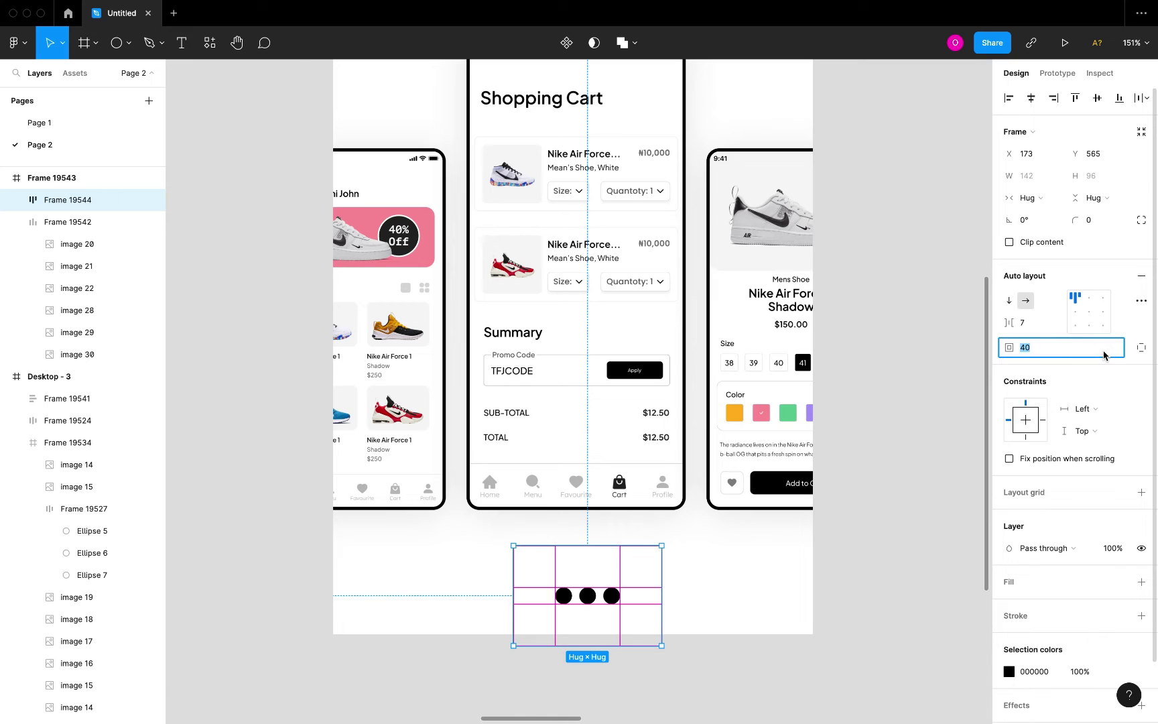
text(20)
key(Return)
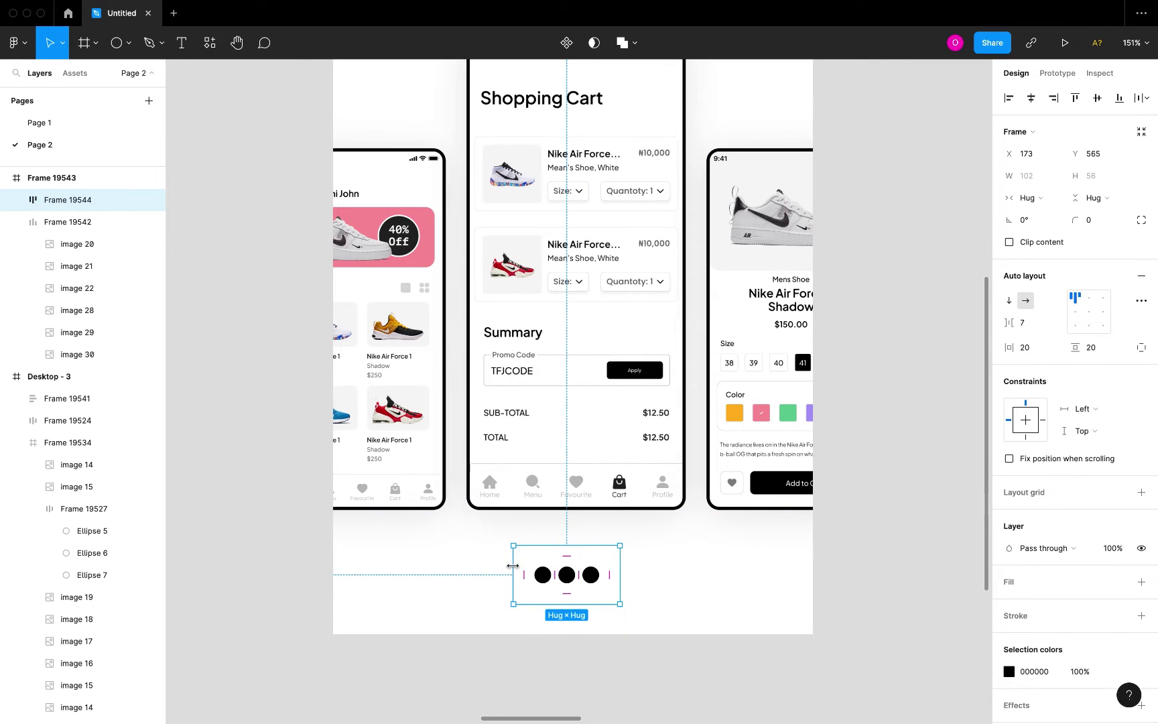
Step: Stretch the dot bar to 460 wide, add a 1 px black stroke, and center the dots
drag(510, 563, 332, 559)
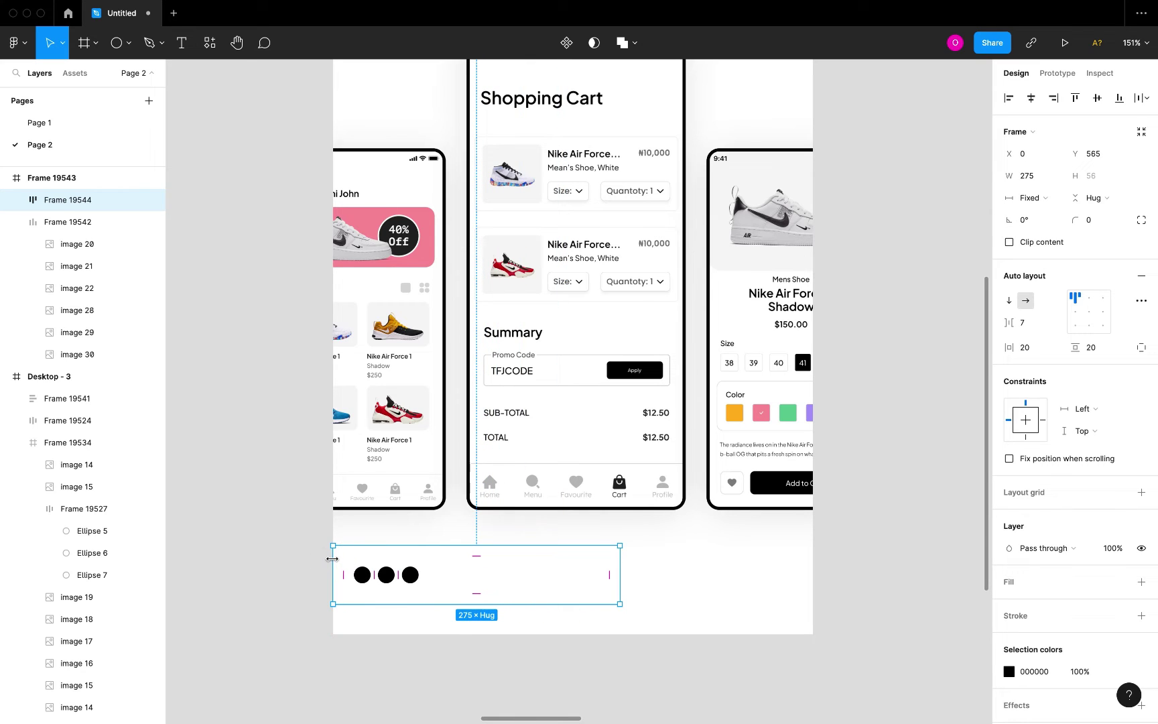
drag(621, 555, 812, 557)
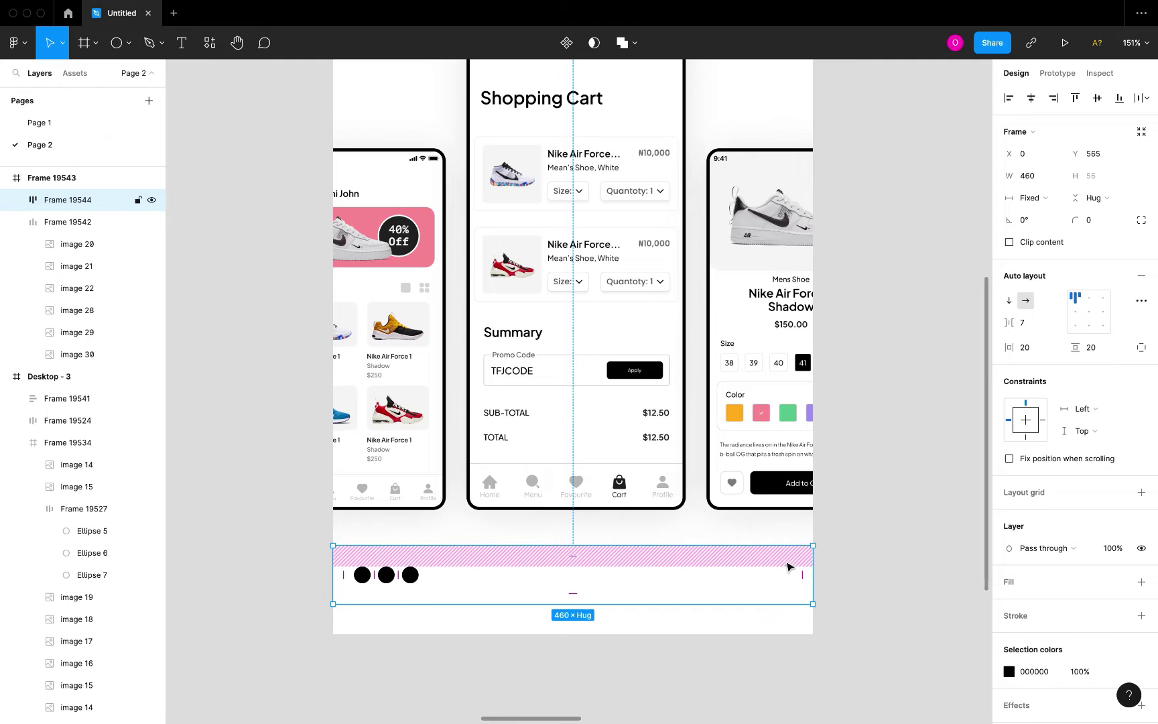
click(1141, 616)
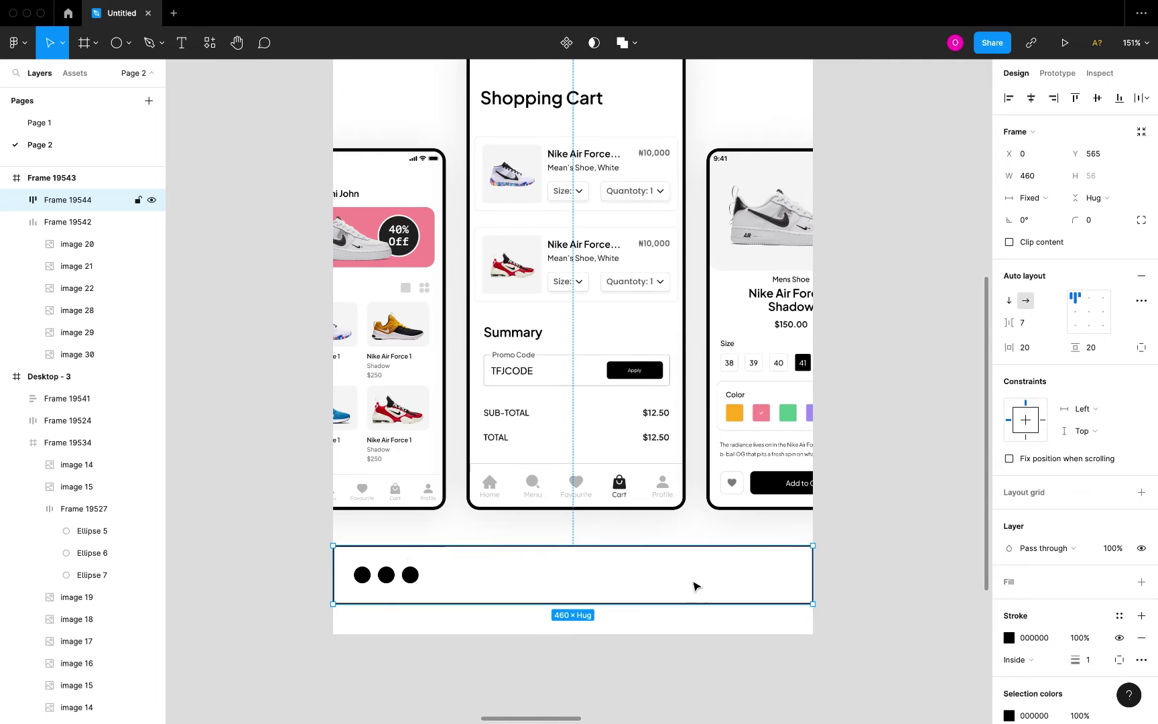
click(1088, 312)
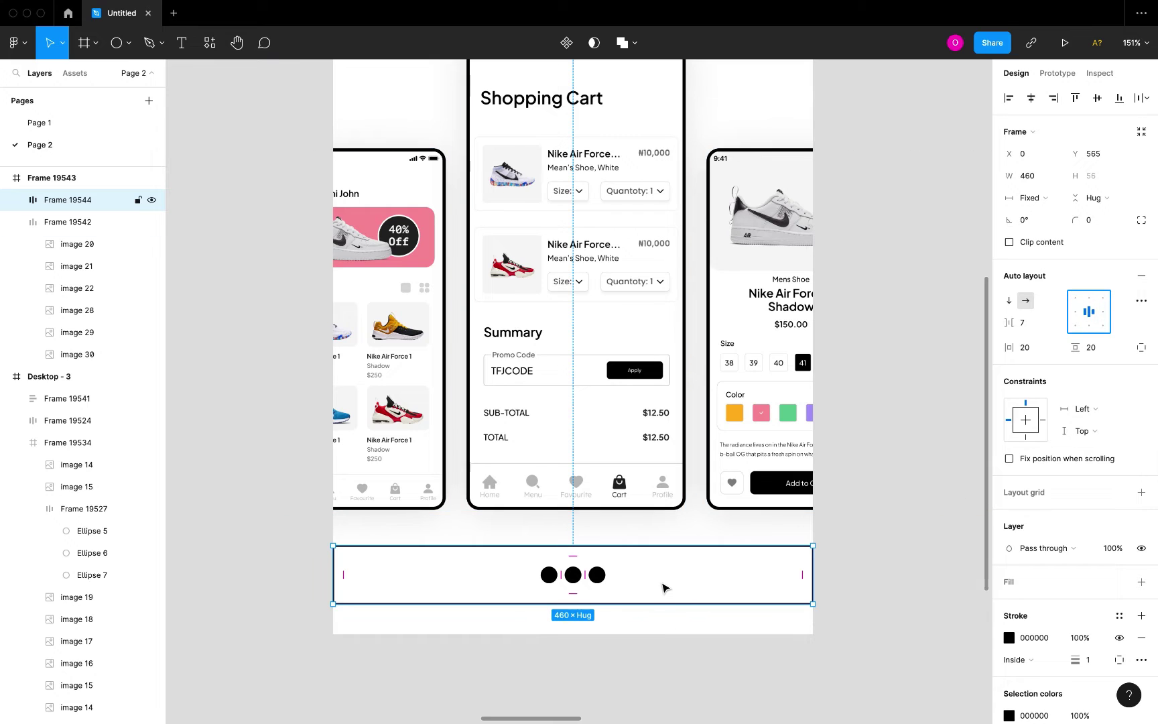
drag(680, 580, 683, 575)
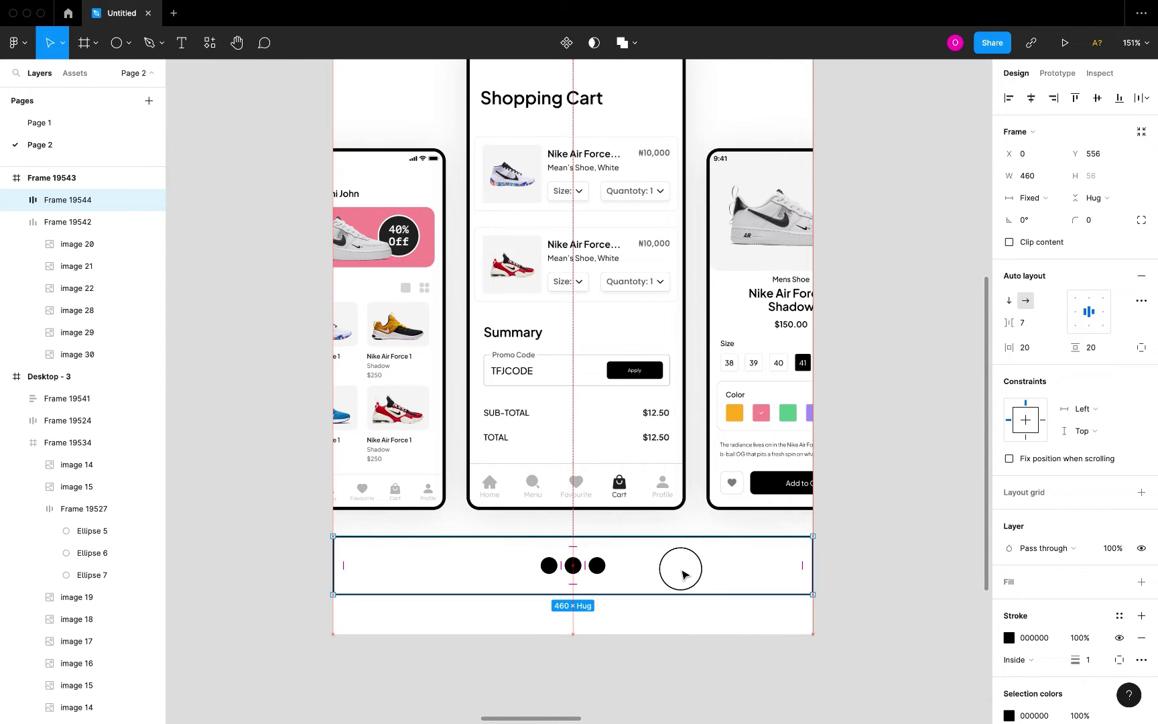
Step: Compare with the pink reference carousel, then reselect the dot bar Frame 19544
scroll(682, 575, down, 5)
scroll(682, 572, left, 5)
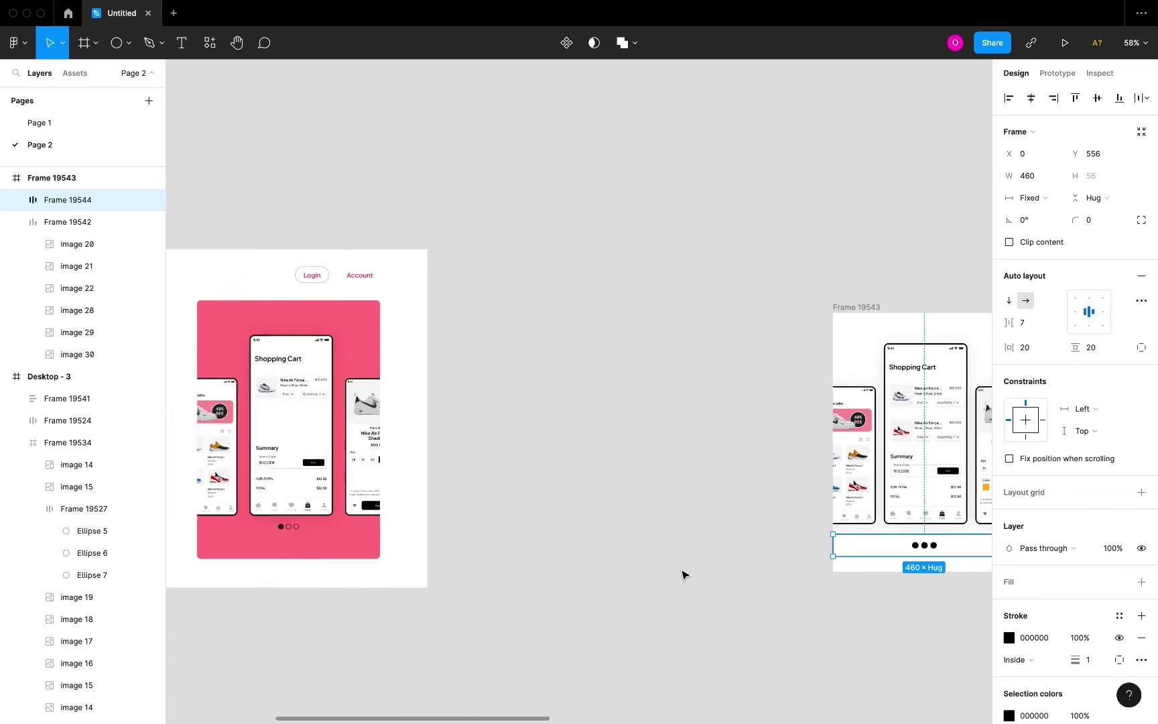
scroll(530, 548, up, 3)
click(506, 534)
scroll(506, 534, right, 10)
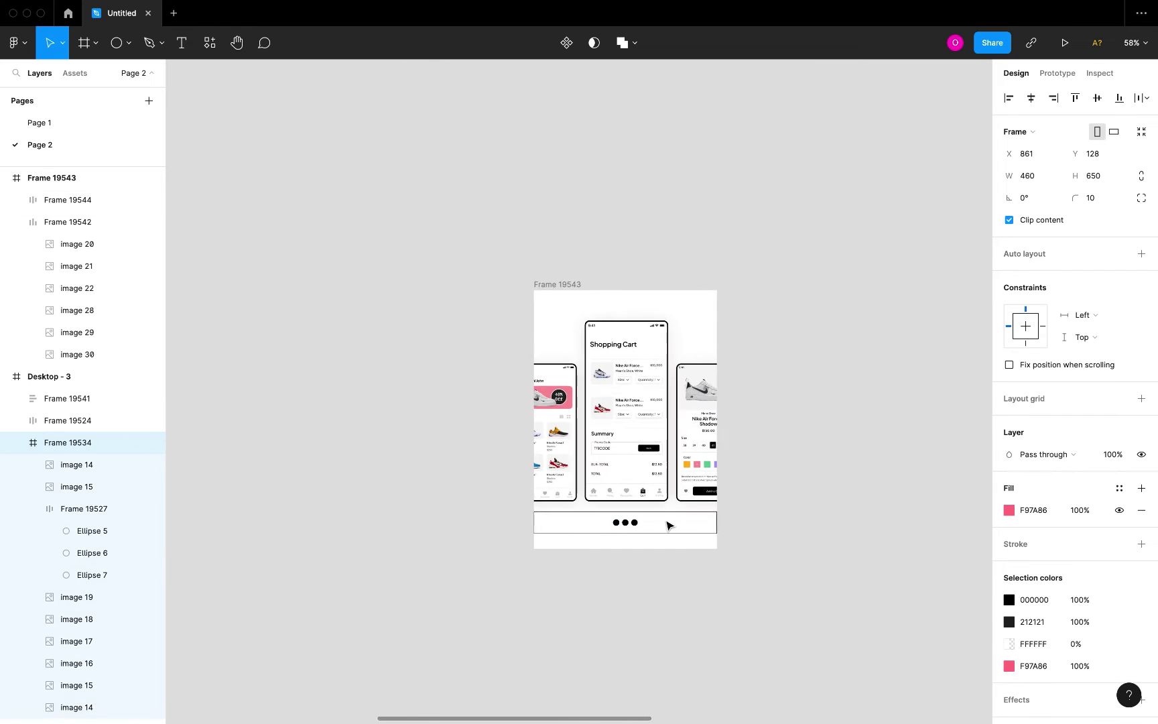
scroll(667, 522, up, 5)
click(643, 531)
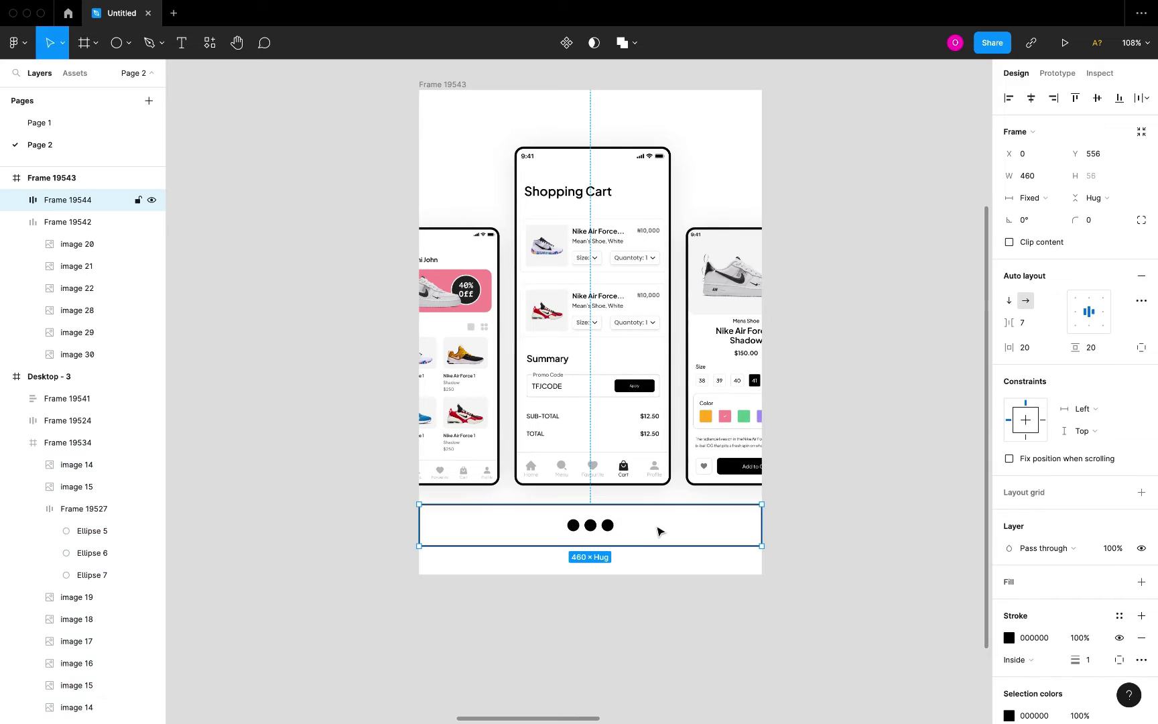
Step: Move dot bar Frame 19544 up to Y 531, just under the phones
drag(655, 527, 655, 510)
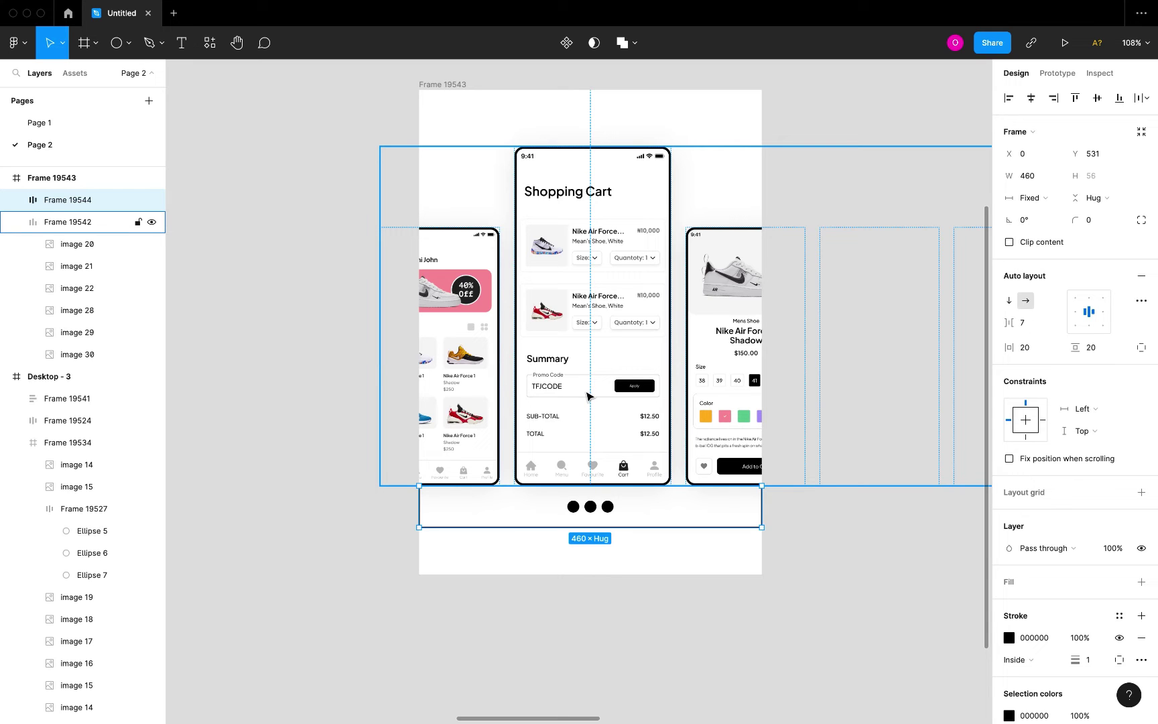
click(626, 511)
scroll(623, 509, up, 3)
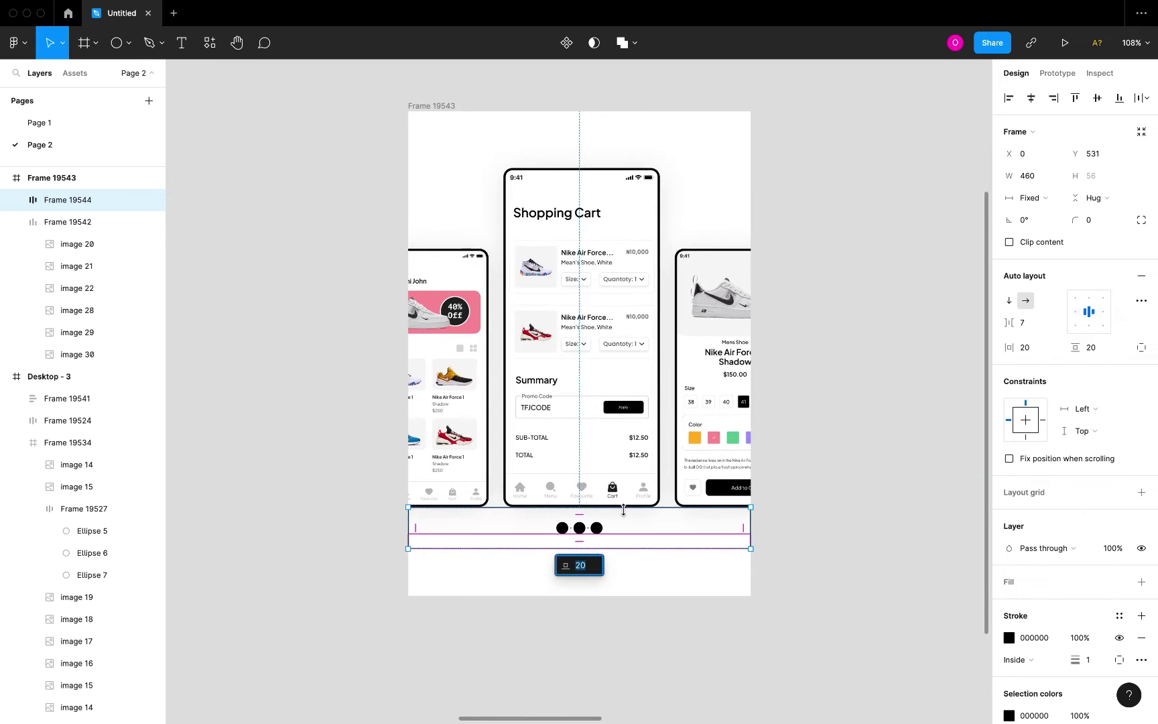
Step: Set the fill opacity of Ellipse 9 and Ellipse 10 to 0%
click(571, 533)
shift+click(592, 536)
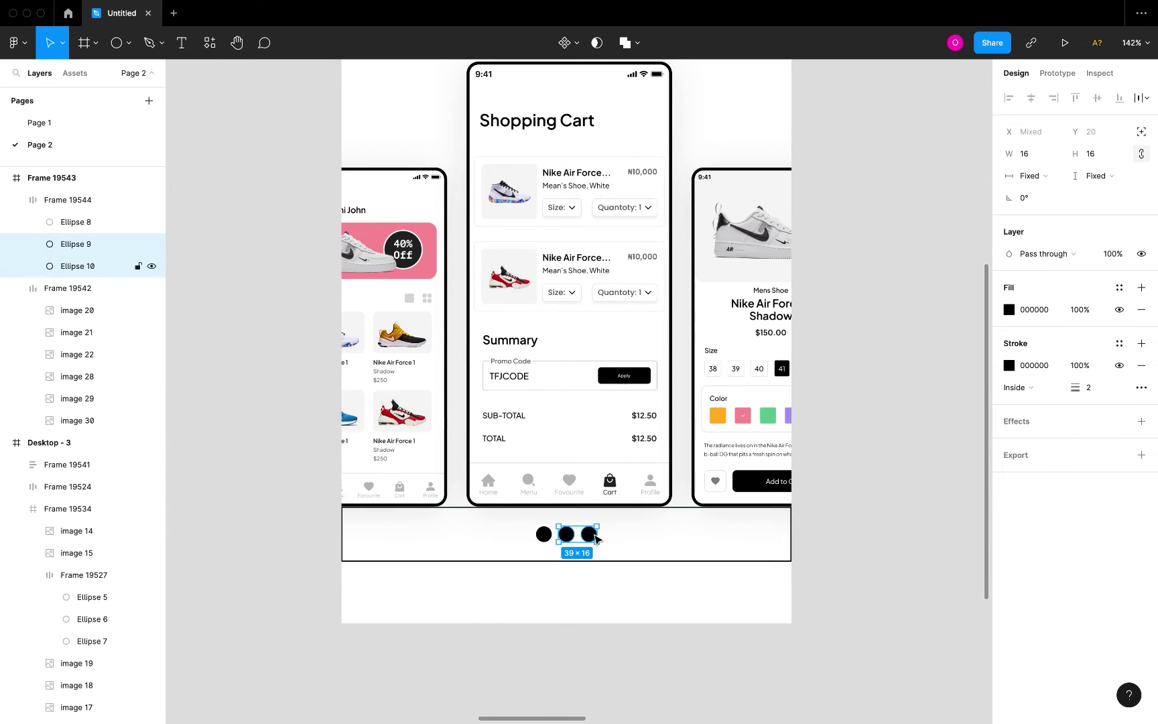
click(1087, 315)
key(Return)
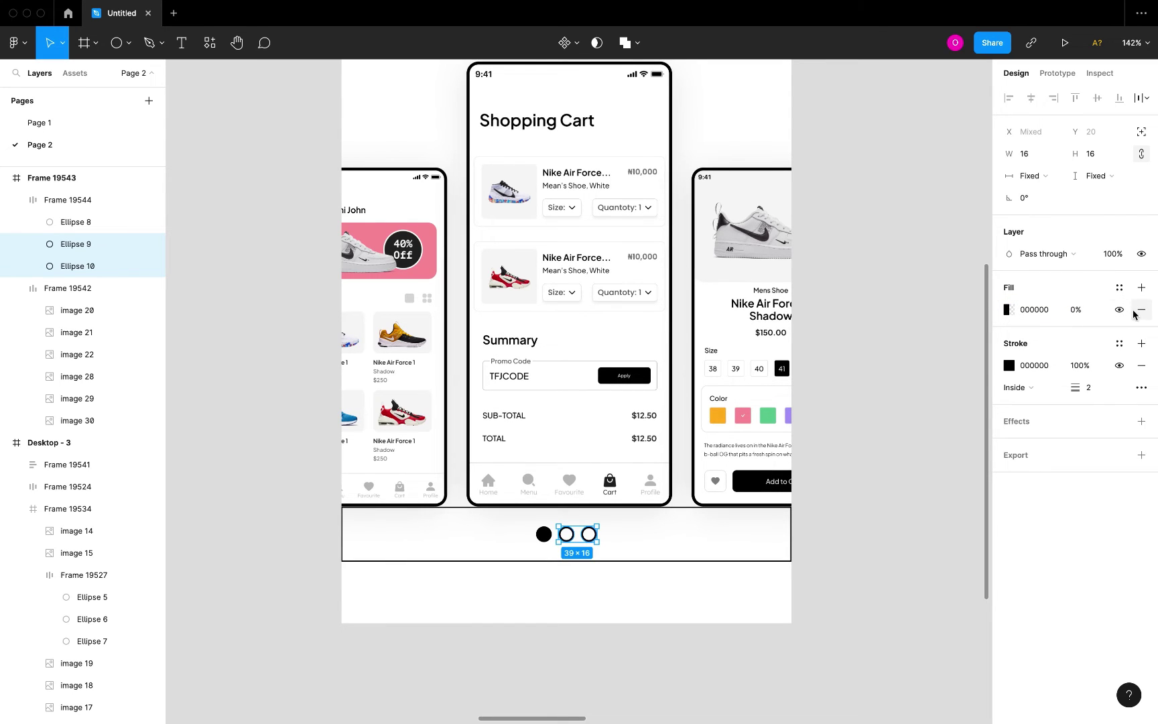
click(1076, 310)
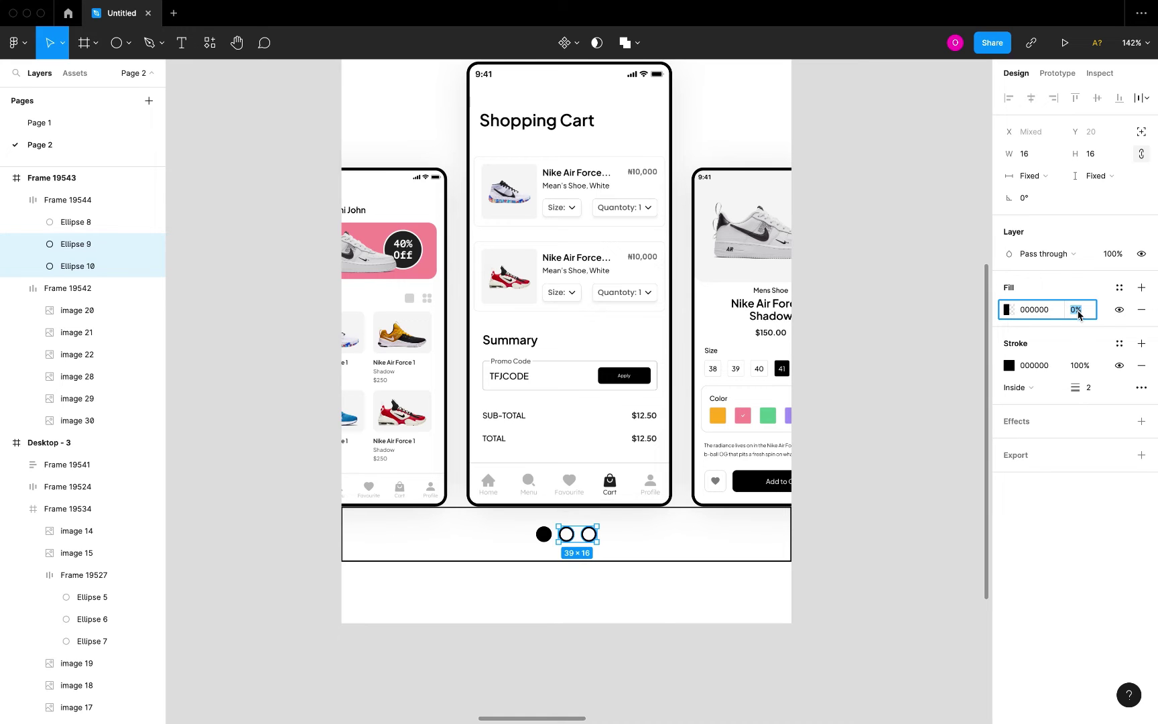
click(882, 430)
scroll(882, 431, down, 5)
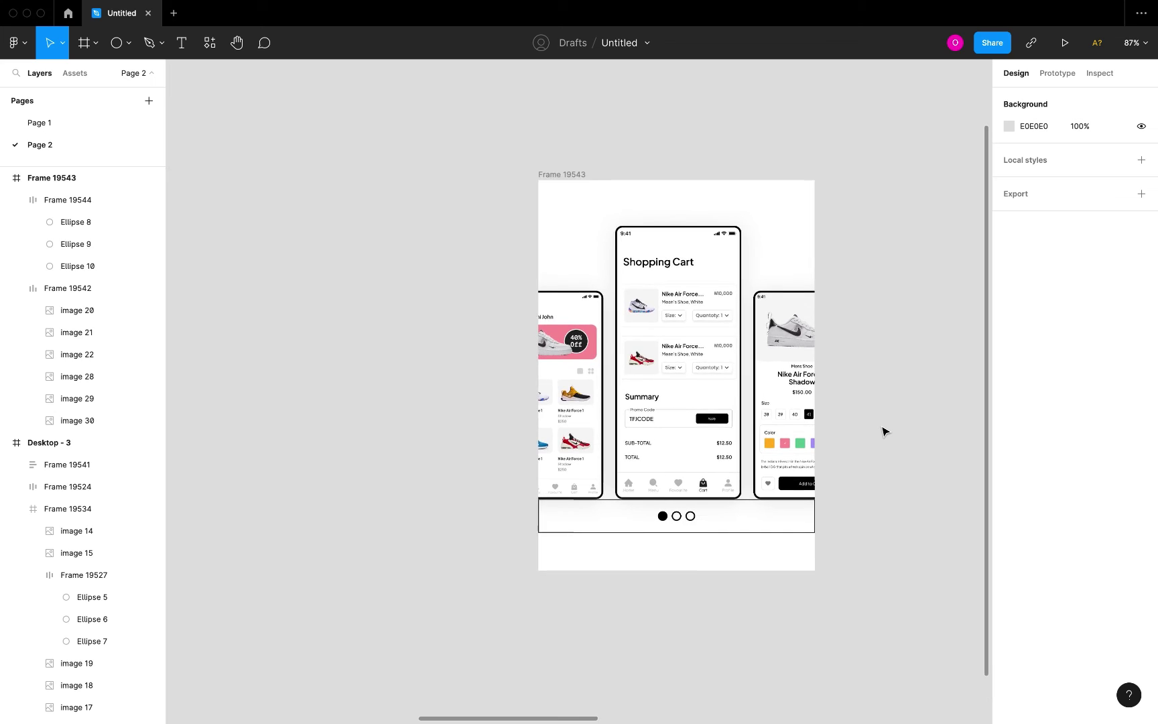
Step: Drag dot bar Frame 19544 and phone row Frame 19542 down about 18 px together
scroll(878, 435, up, 1)
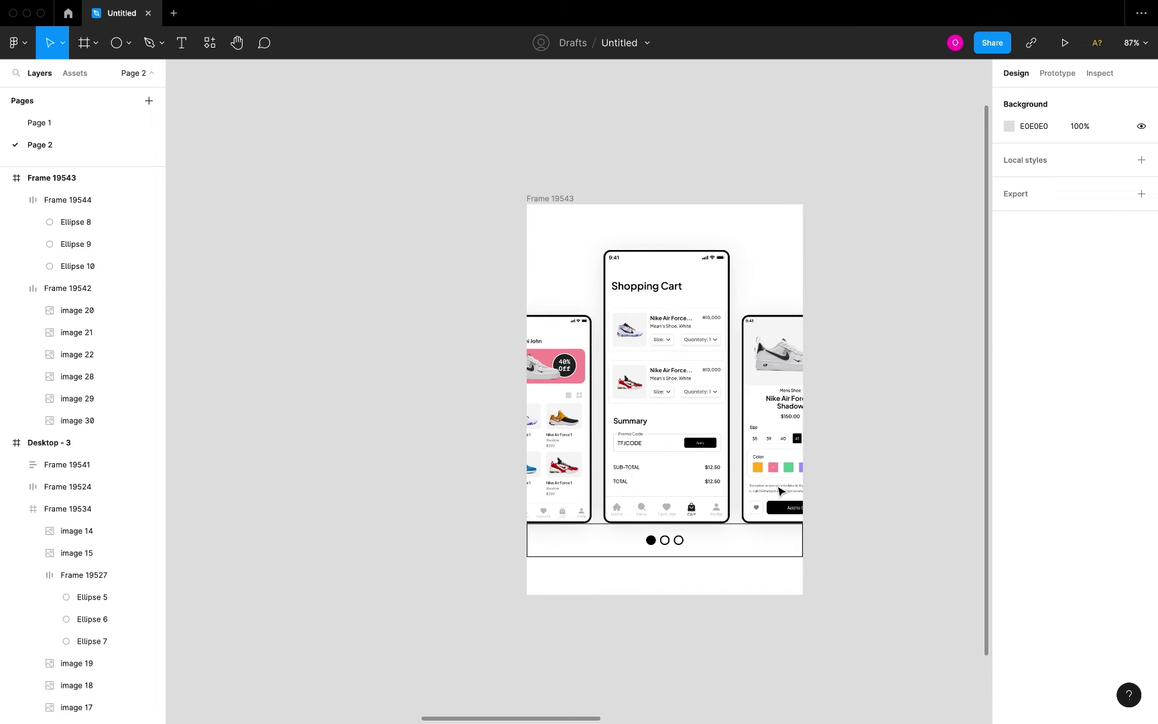
click(687, 554)
shift+click(690, 502)
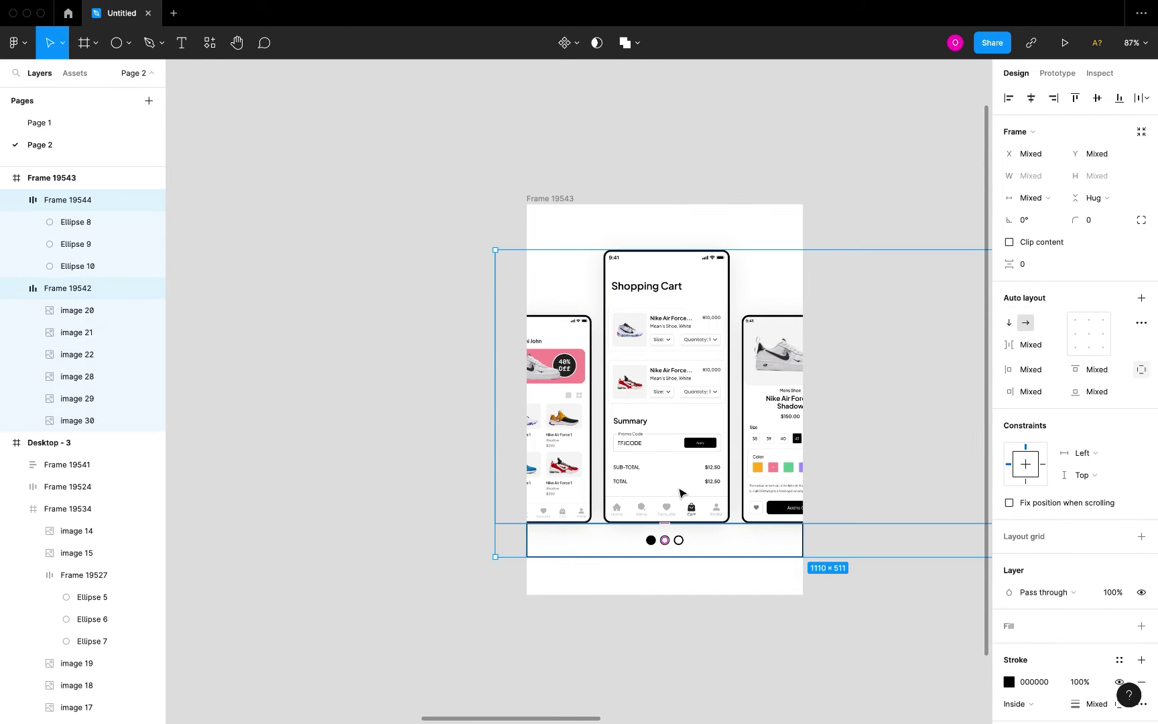
drag(690, 502, 680, 511)
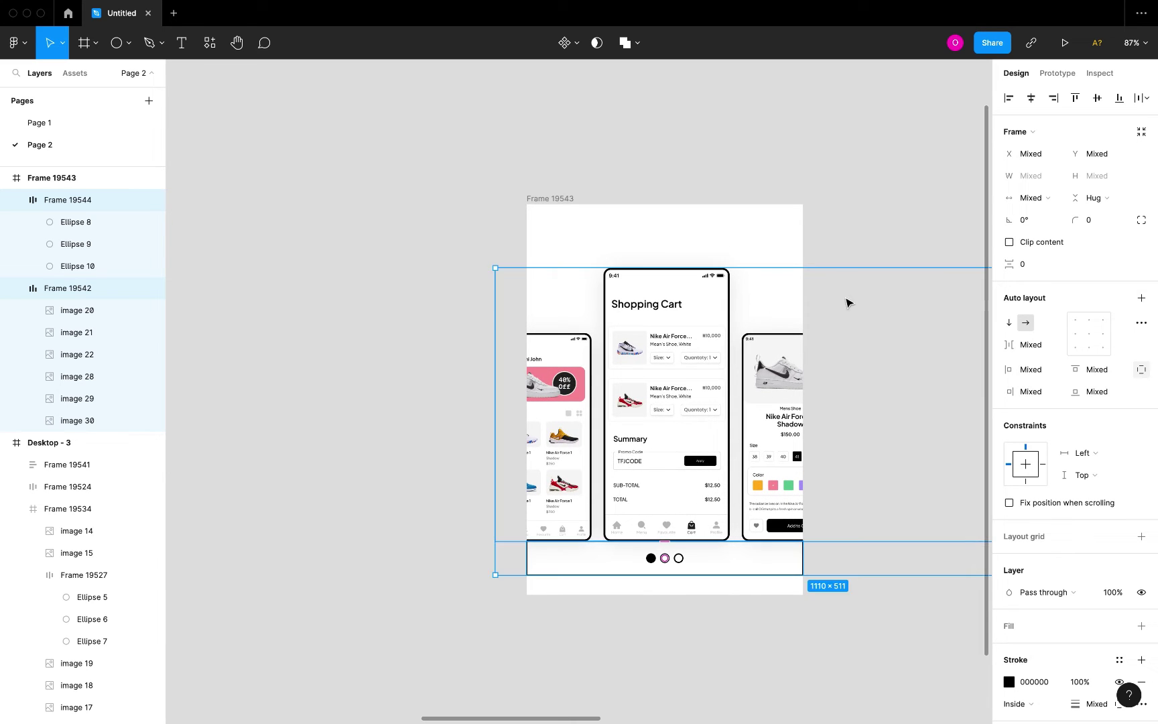
click(830, 209)
scroll(830, 210, down, 5)
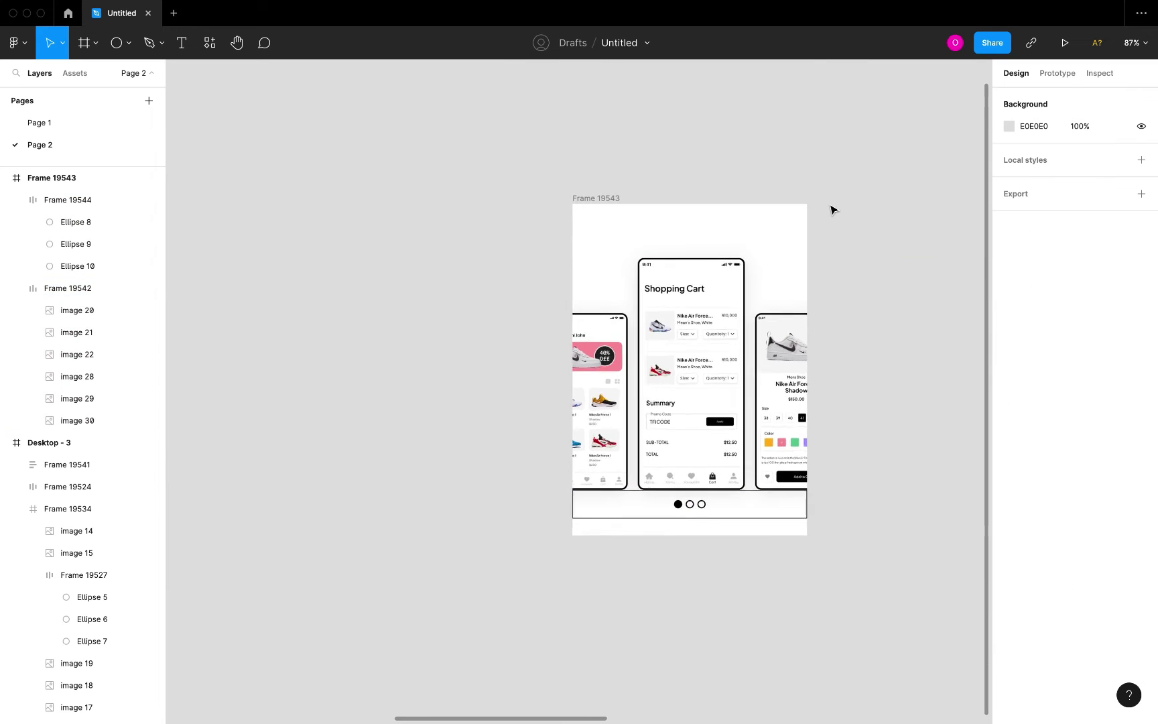
click(319, 213)
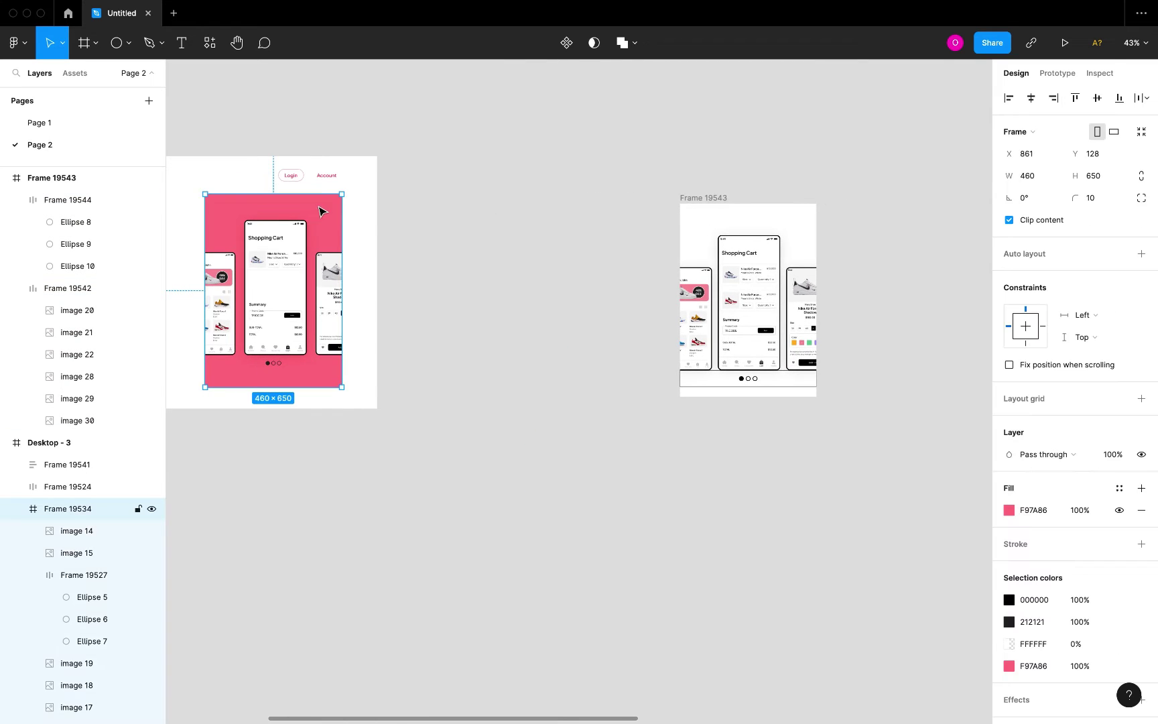
click(718, 200)
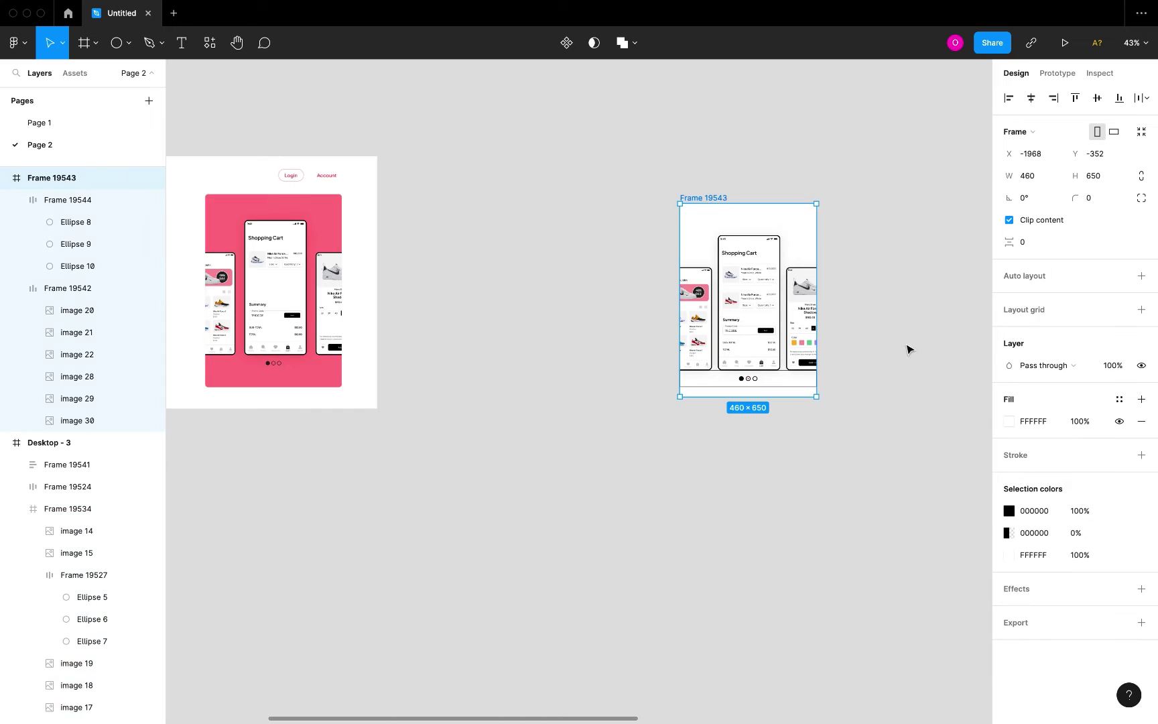
Step: Fill the new carousel frame with pink F97A86 sampled from the reference carousel
click(1009, 420)
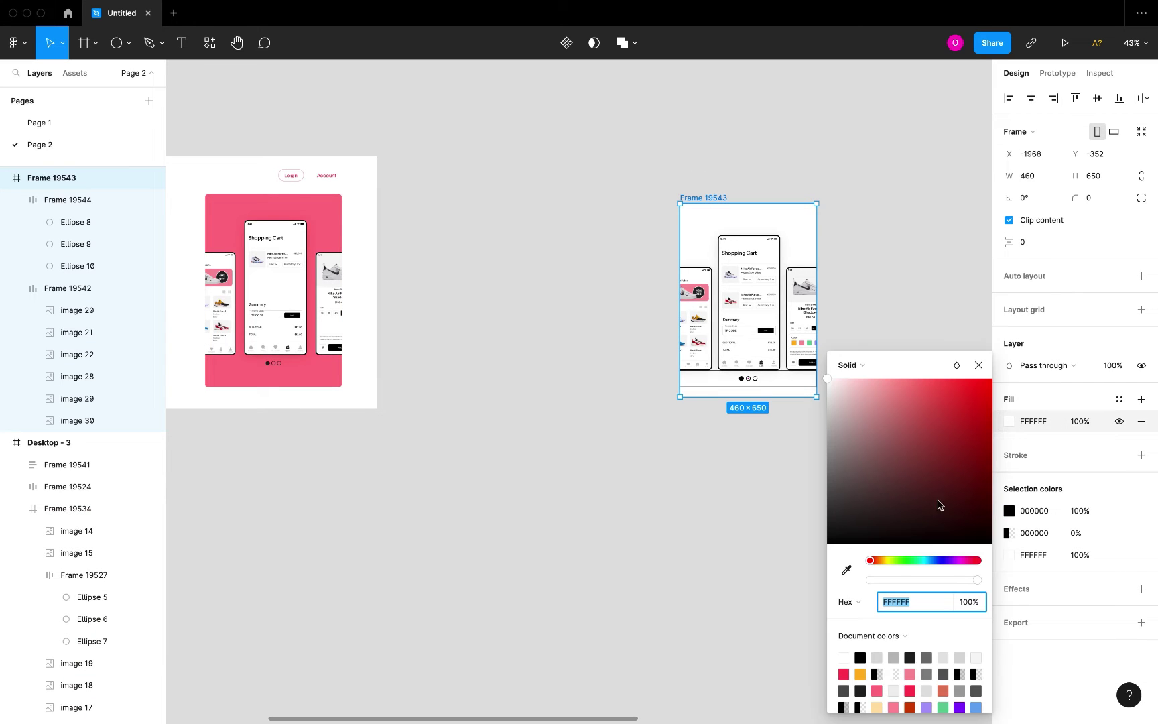
click(845, 570)
click(315, 212)
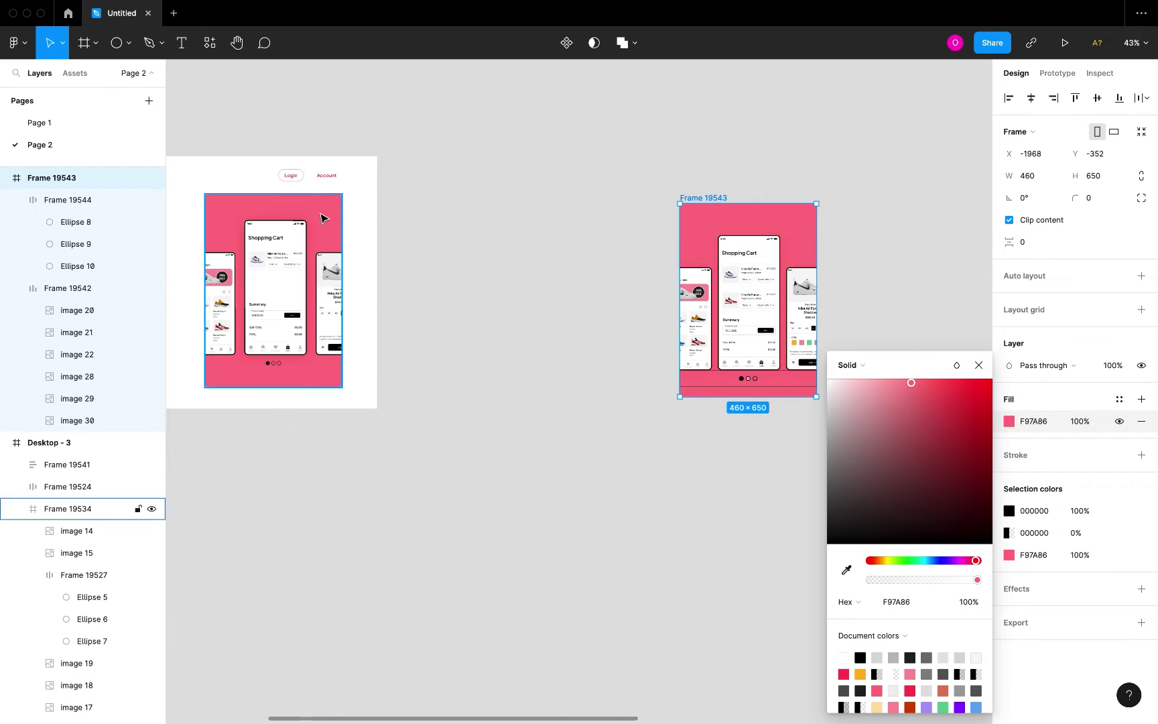
scroll(737, 255, right, 3)
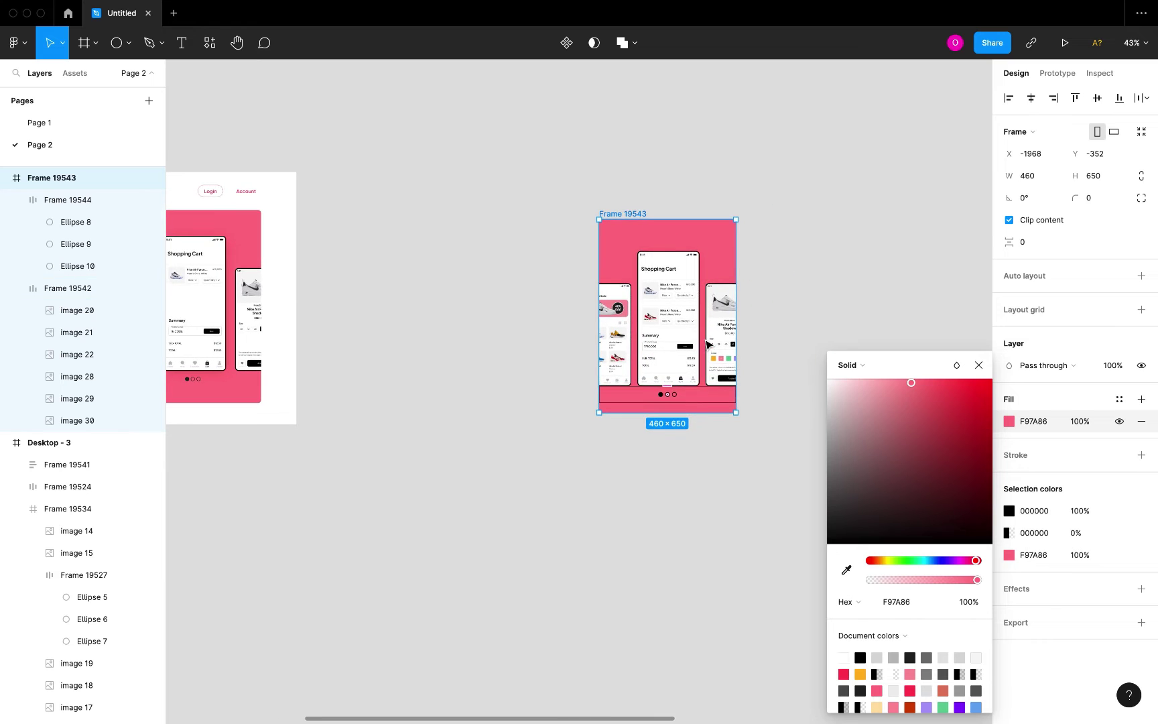
click(806, 205)
scroll(711, 254, left, 3)
Step: Nudge Frame 19544 and Frame 19542, the phone and dot rows, up one step
click(303, 259)
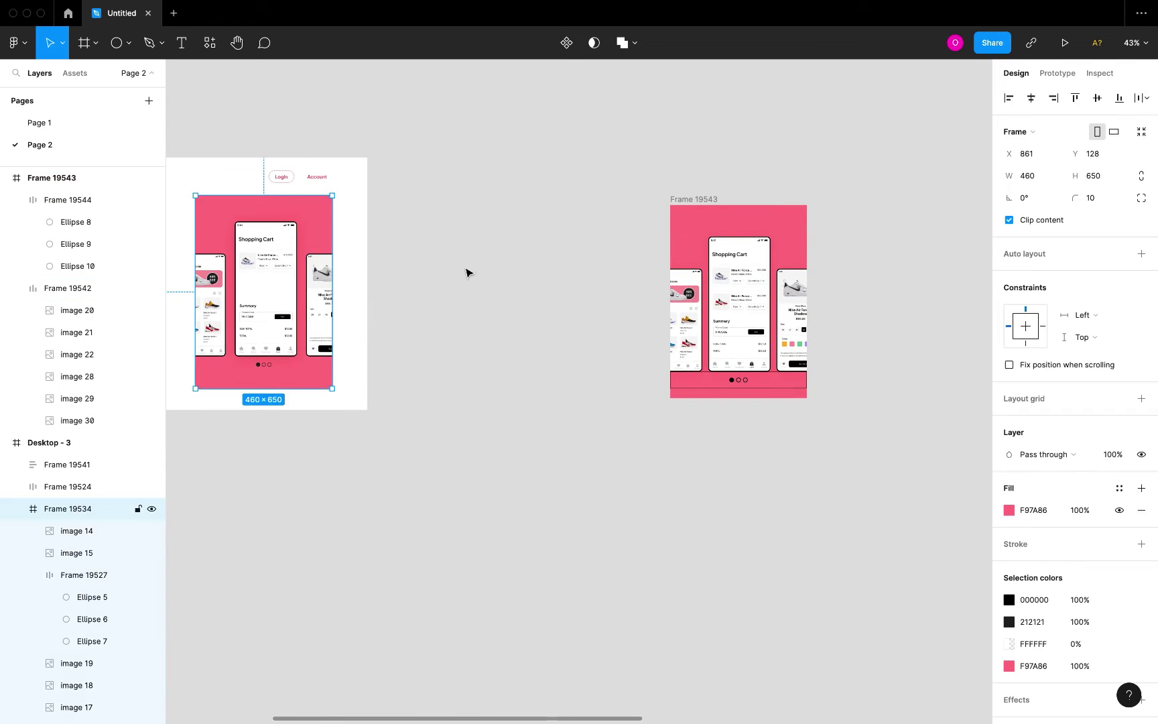
click(746, 317)
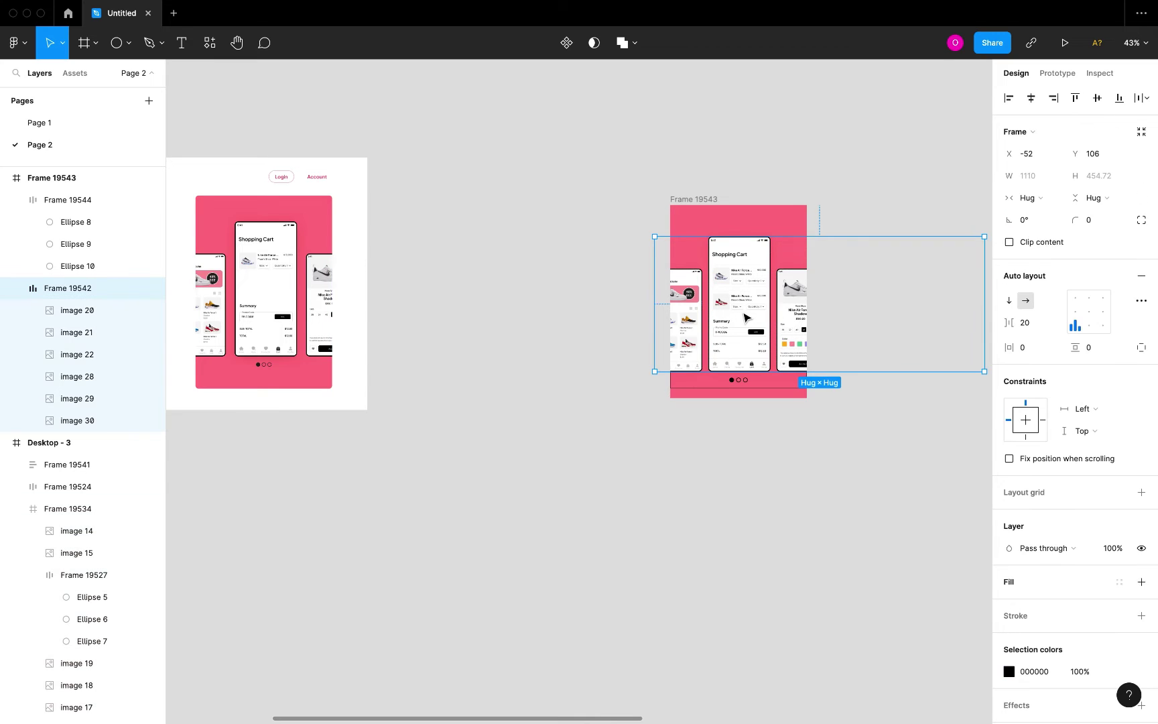
shift+click(779, 389)
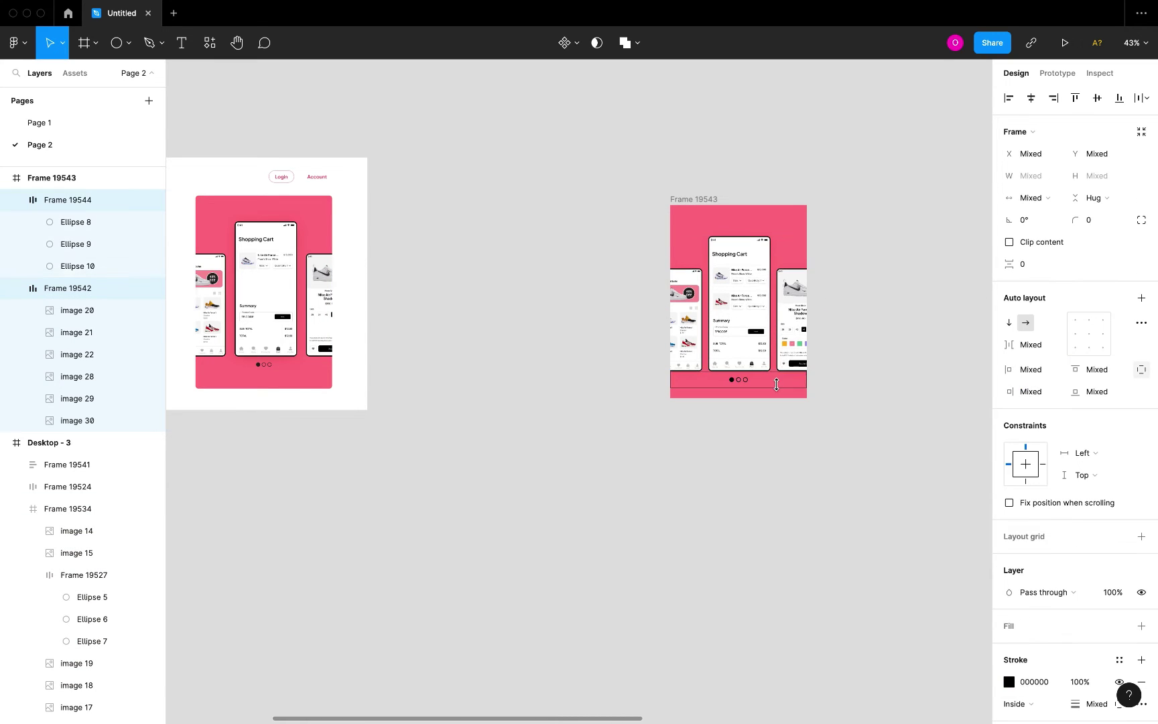
key(Up)
key(Up)
key(Up)
key(Up)
key(Up)
key(Up)
key(Up)
key(Up)
key(Up)
key(Up)
key(Up)
key(Up)
key(Up)
key(Up)
key(Up)
key(Up)
key(Up)
key(Up)
key(Up)
key(Up)
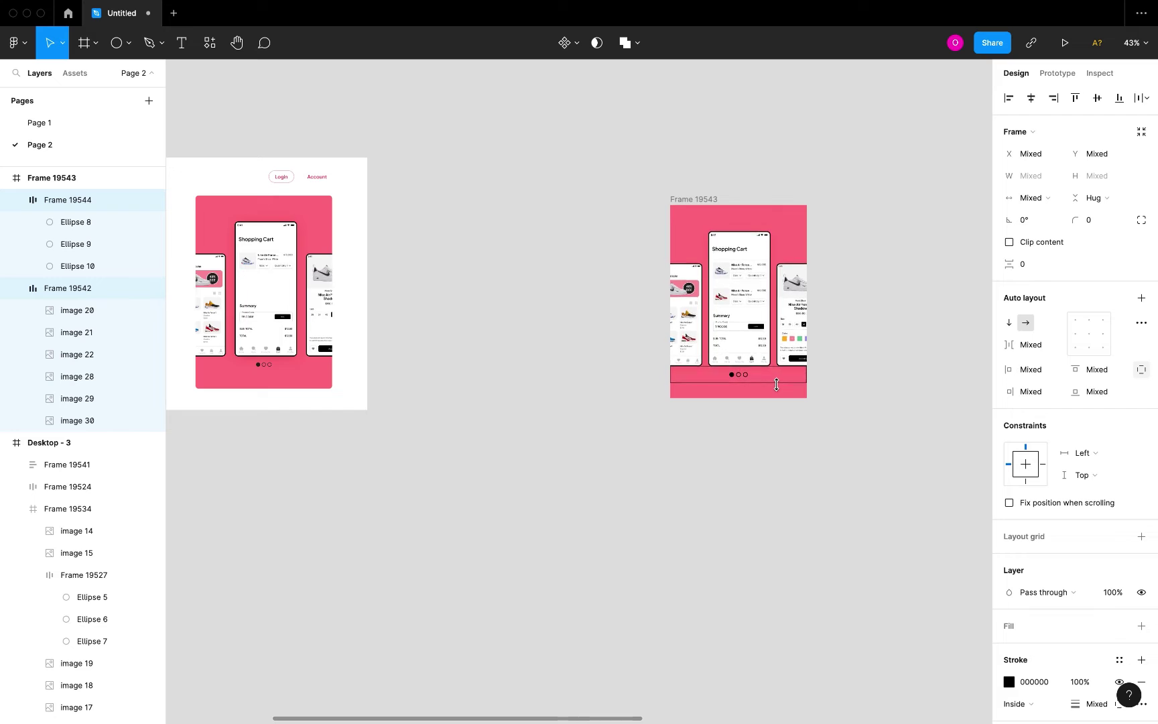
click(842, 460)
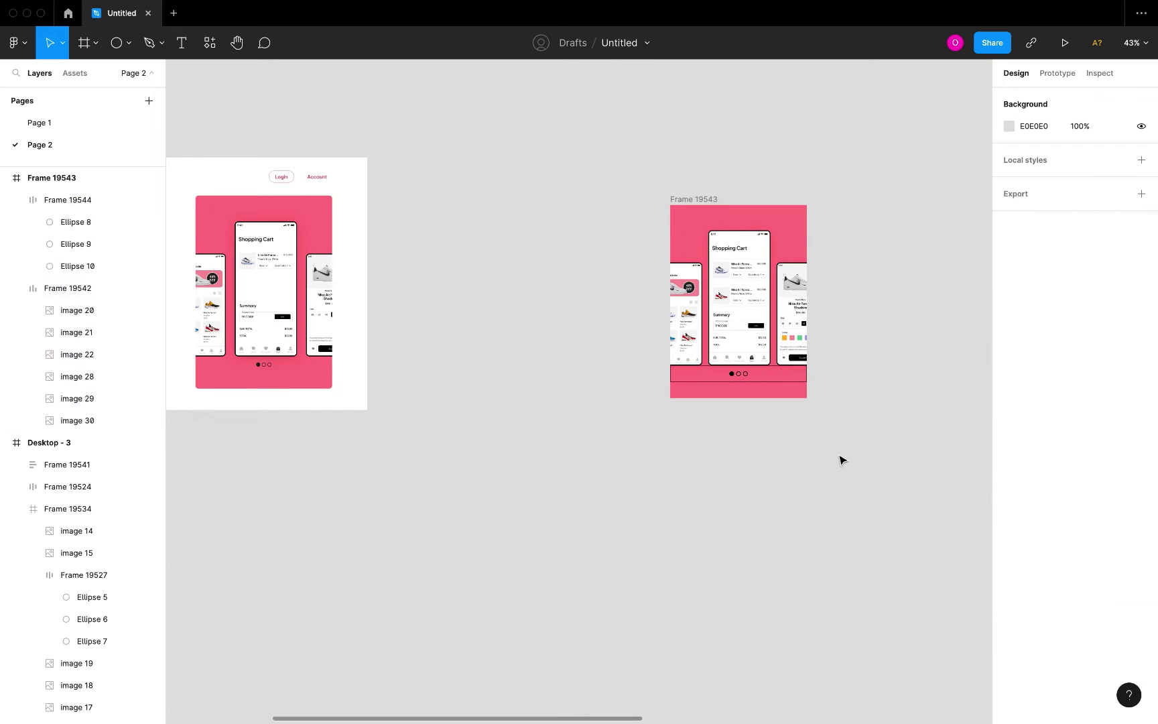
scroll(476, 228, down, 5)
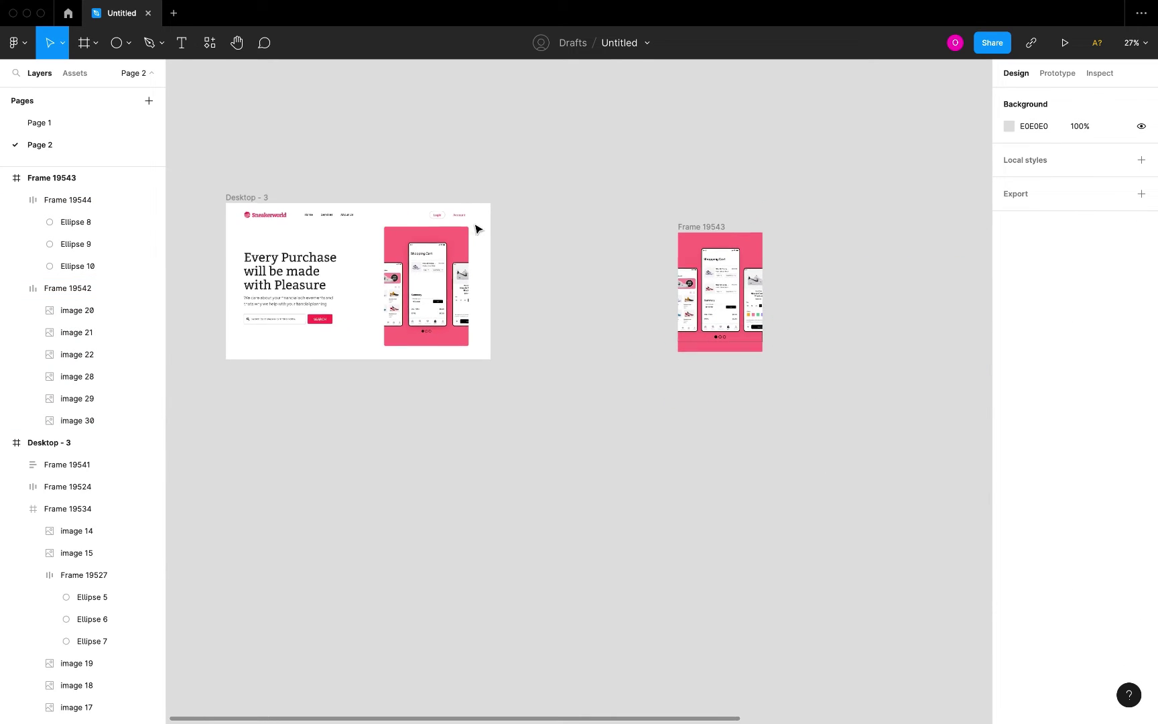
Step: Give the 460 × 650 carousel Frame 19543 a corner radius of 10
scroll(737, 285, right, 2)
scroll(739, 281, up, 5)
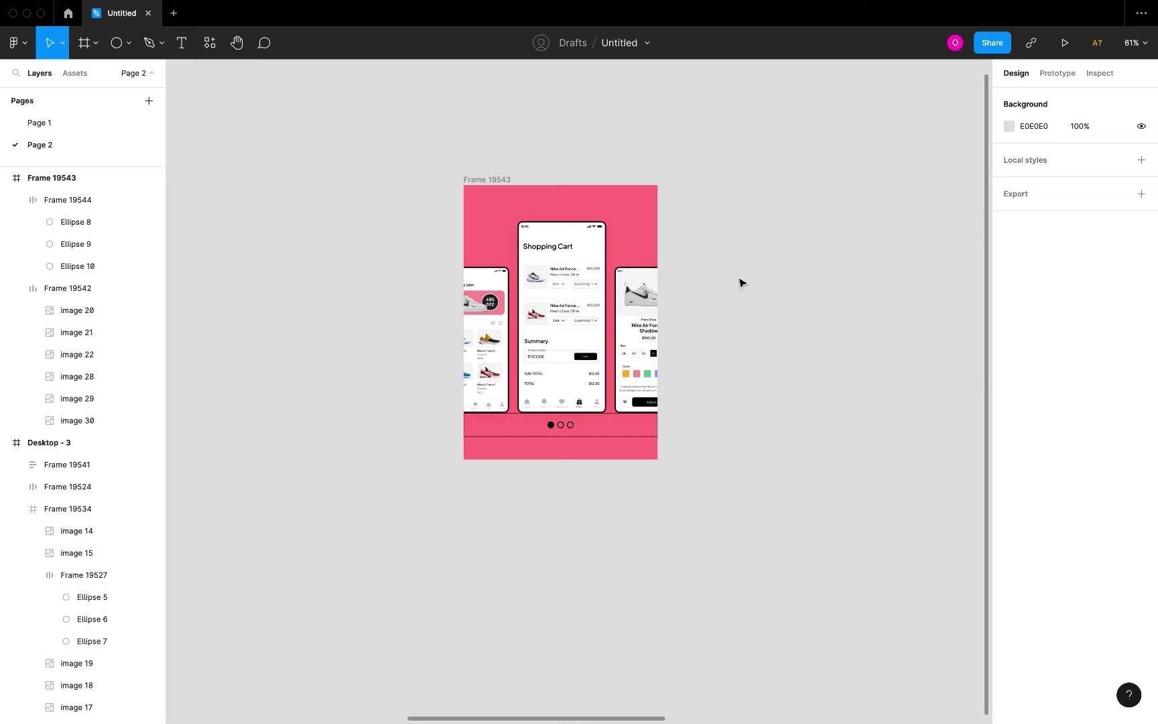
scroll(626, 240, down, 5)
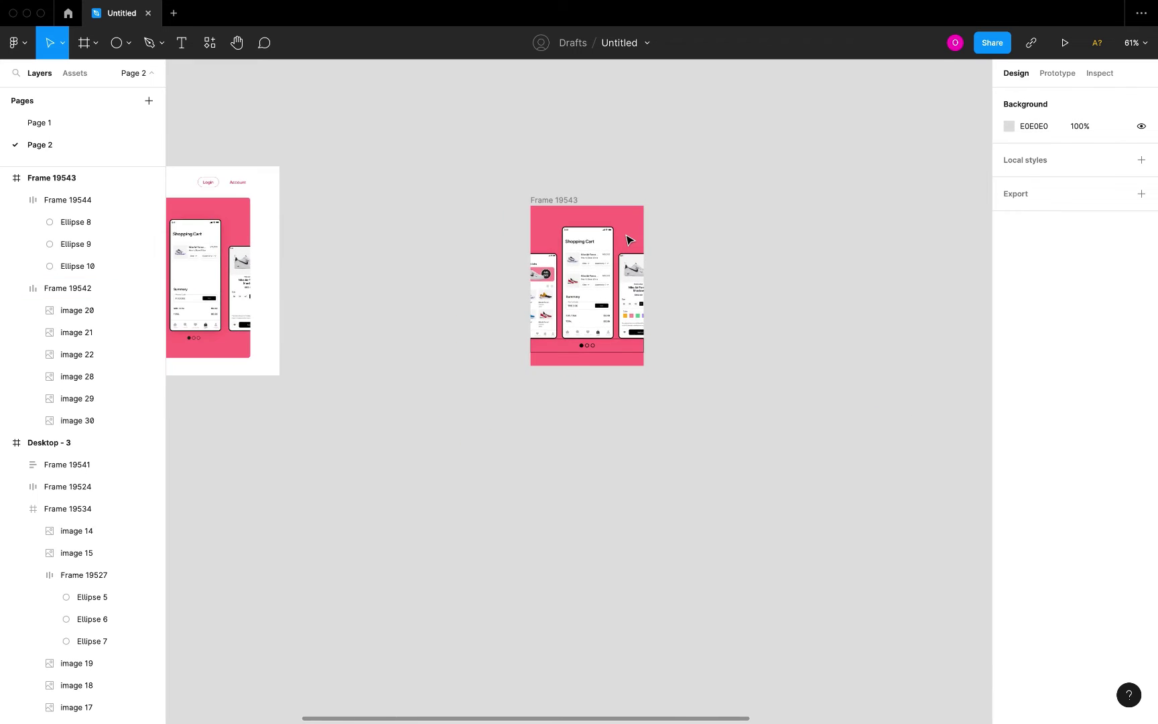
click(628, 240)
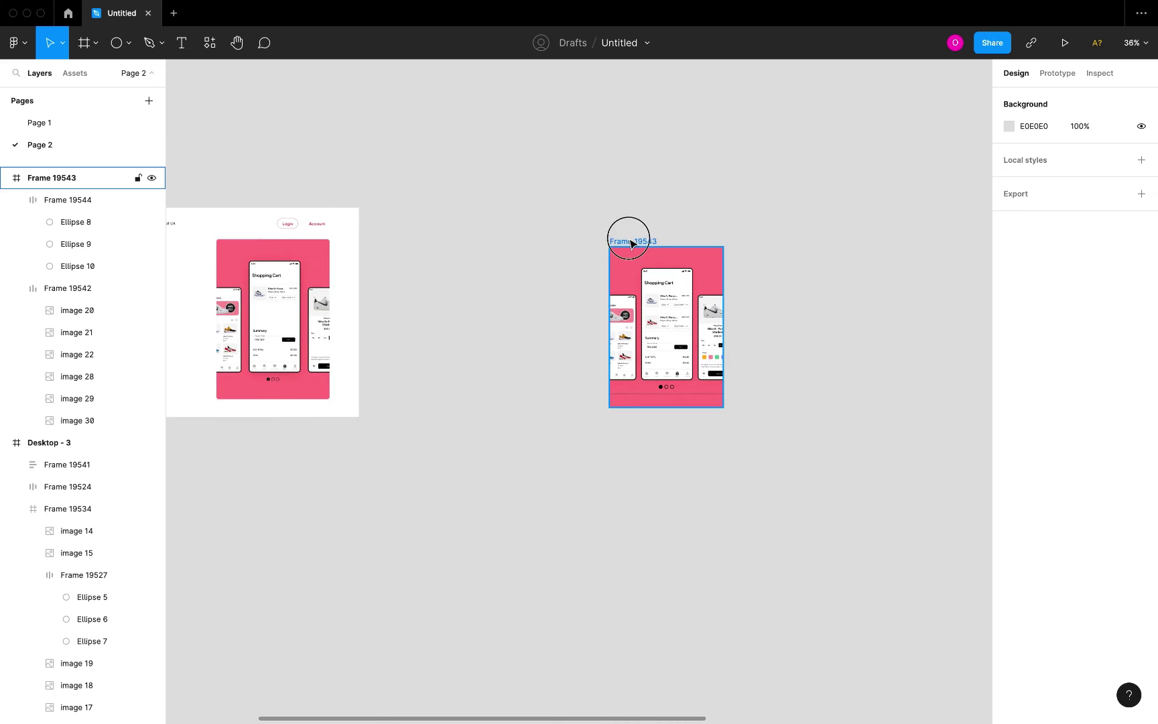
click(285, 271)
click(642, 243)
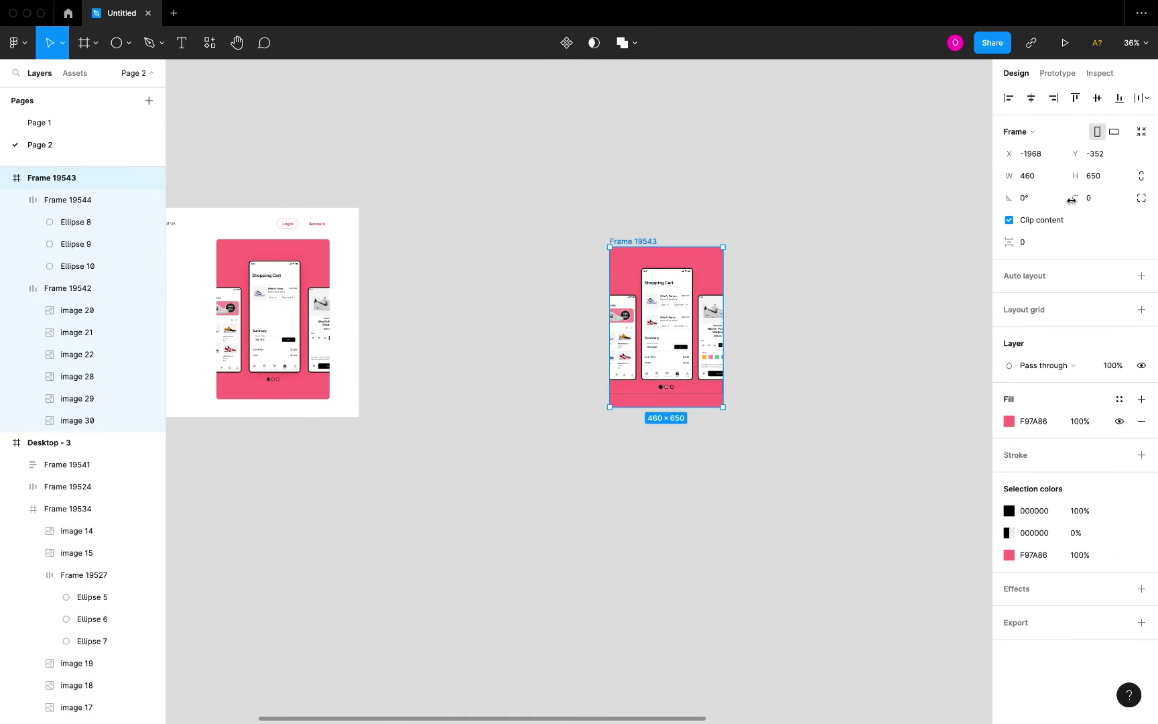
click(1096, 204)
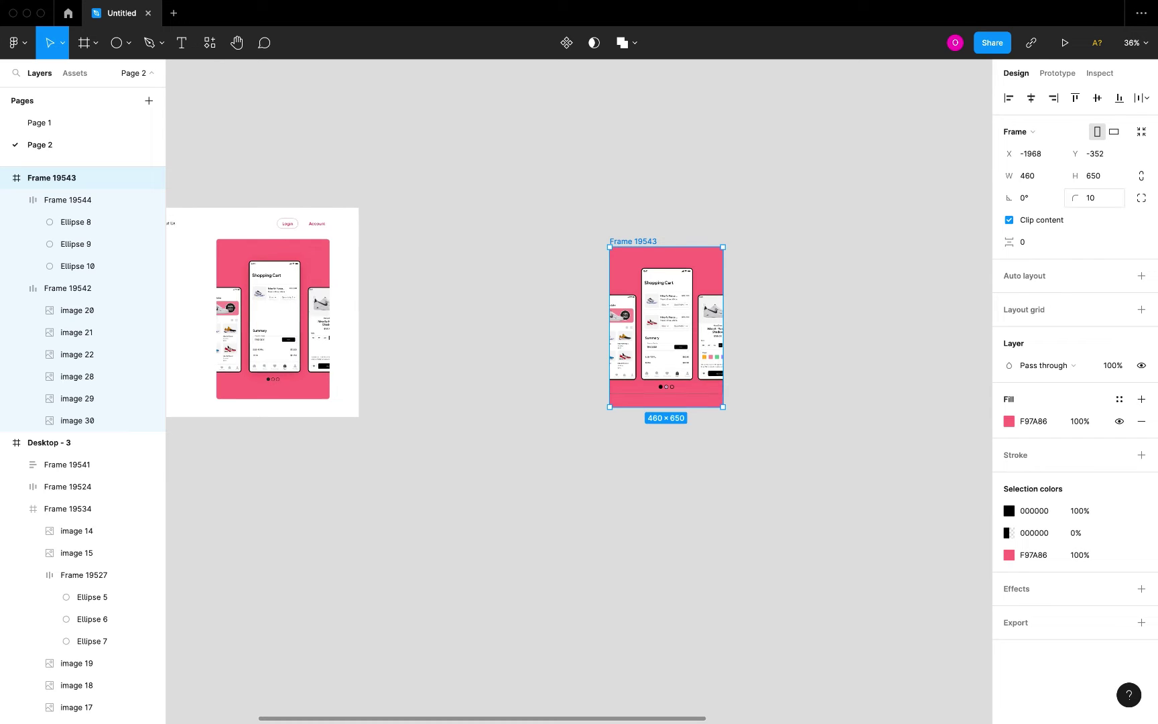
click(798, 272)
scroll(694, 293, up, 5)
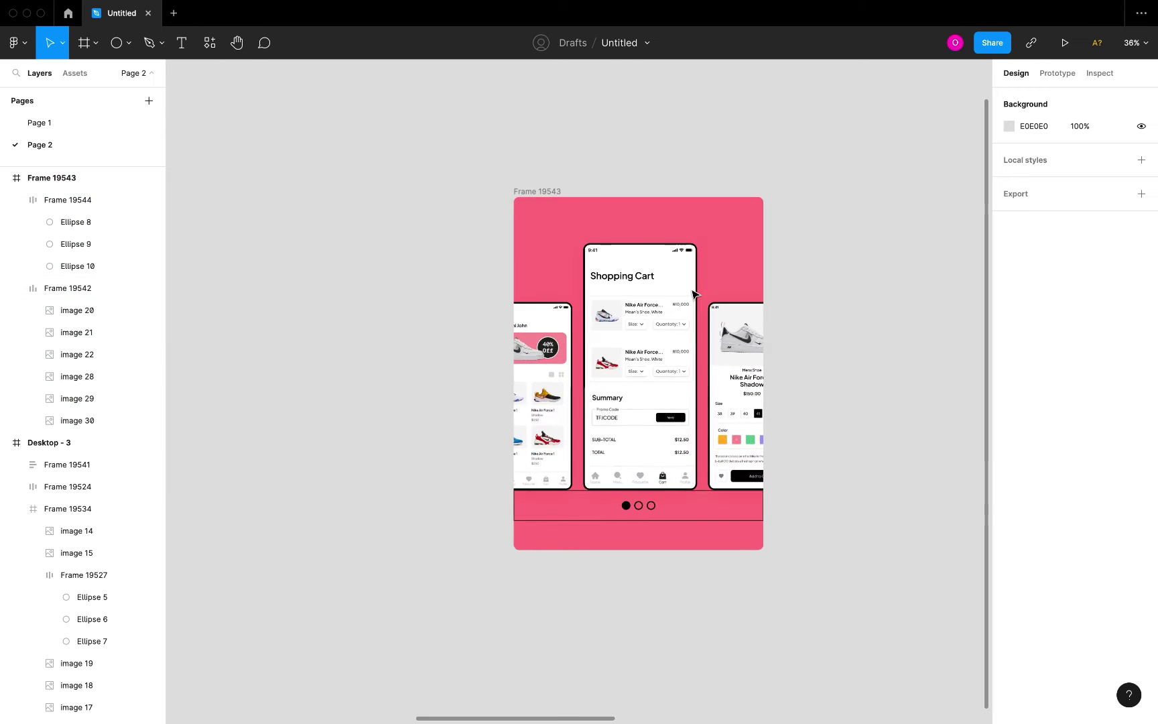
click(487, 156)
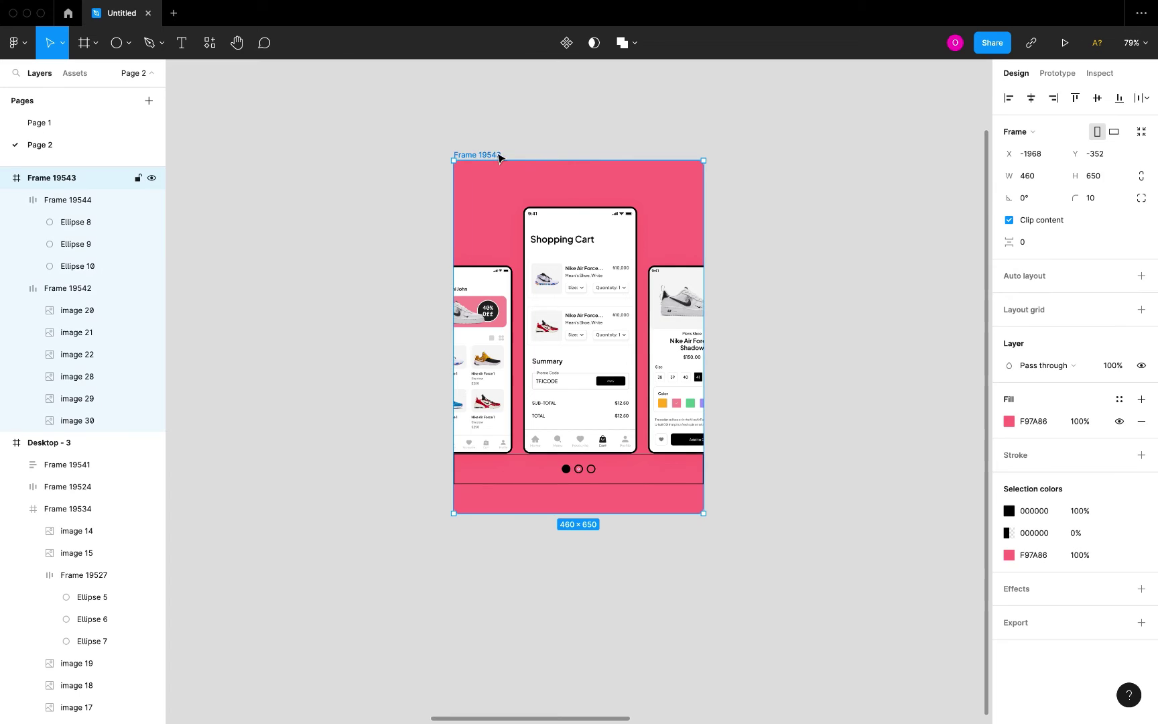
Step: Convert Frame 19543 into a main component with Create component
click(566, 44)
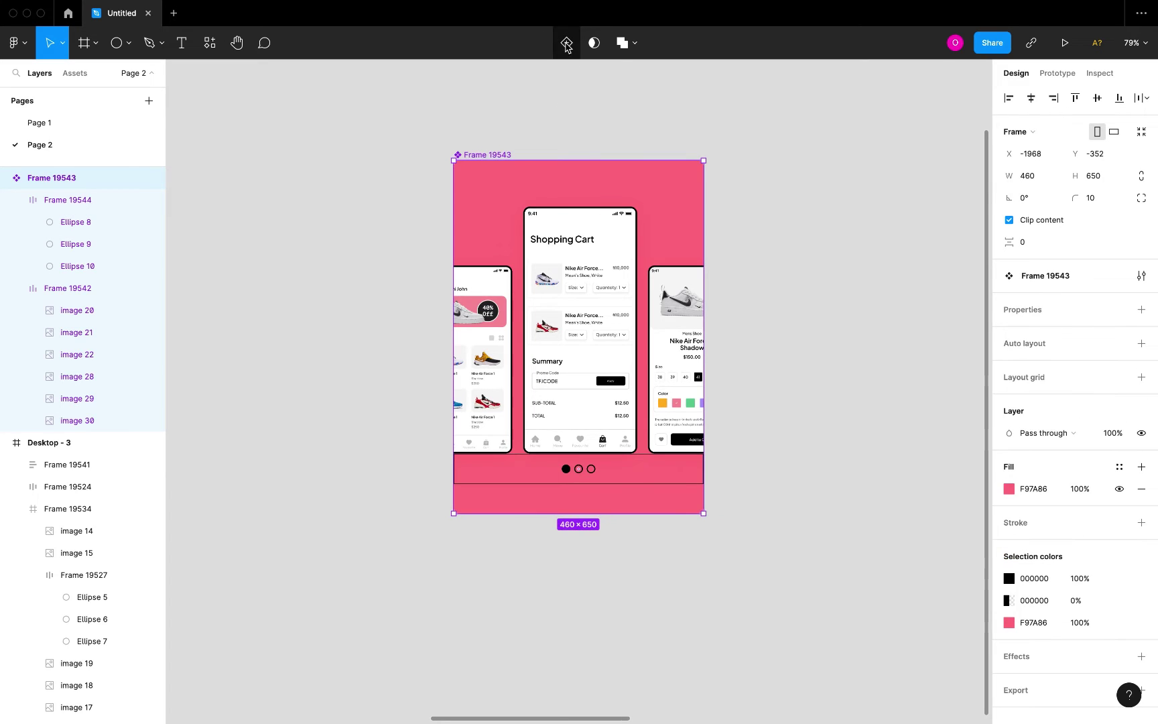
scroll(569, 218, down, 5)
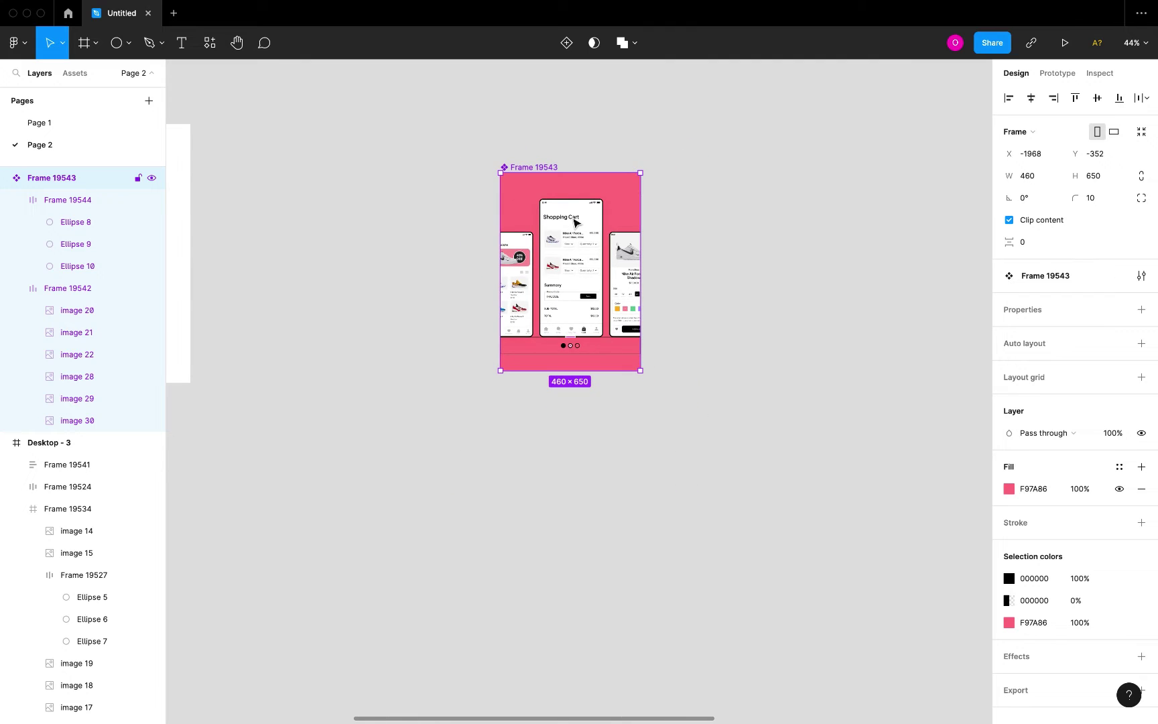
Step: Add Variant2 stacked below the Default carousel variant
click(566, 45)
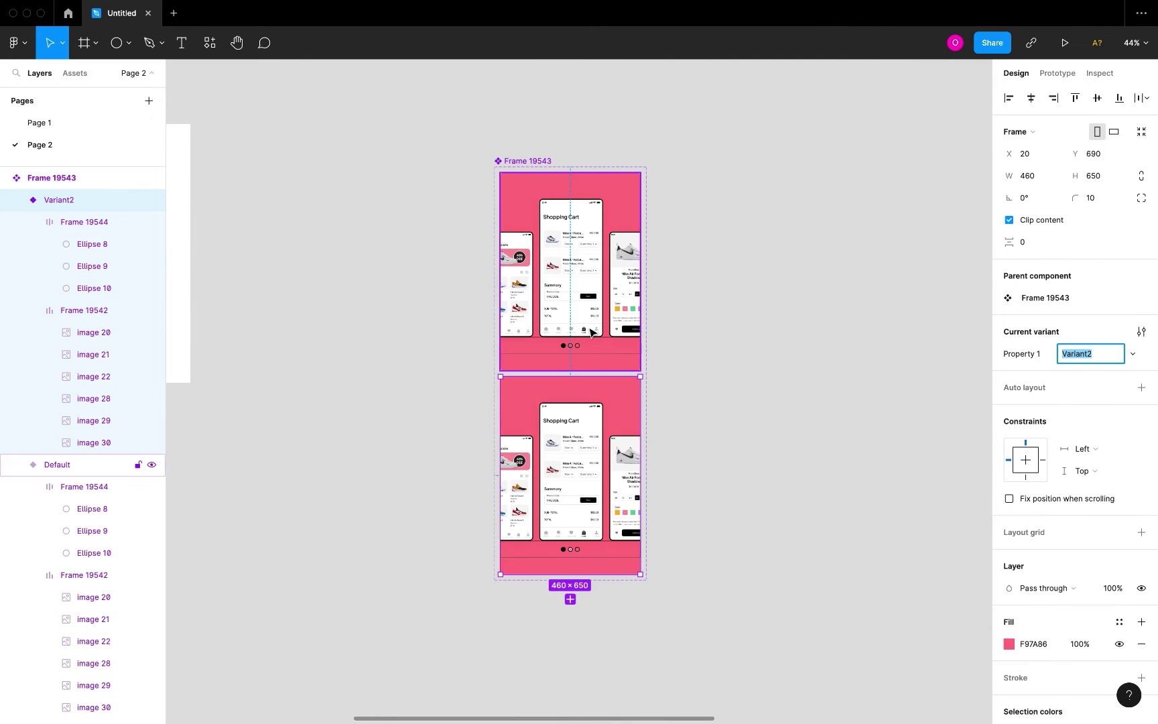
scroll(590, 297, down, 1)
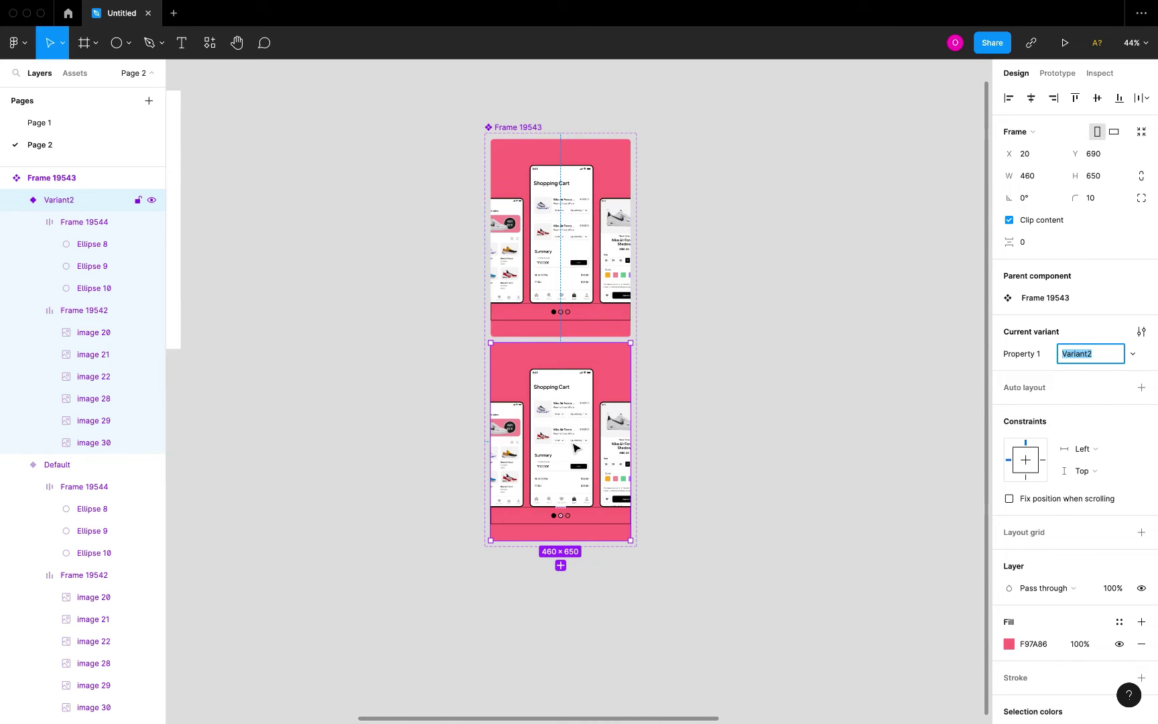
scroll(574, 447, up, 3)
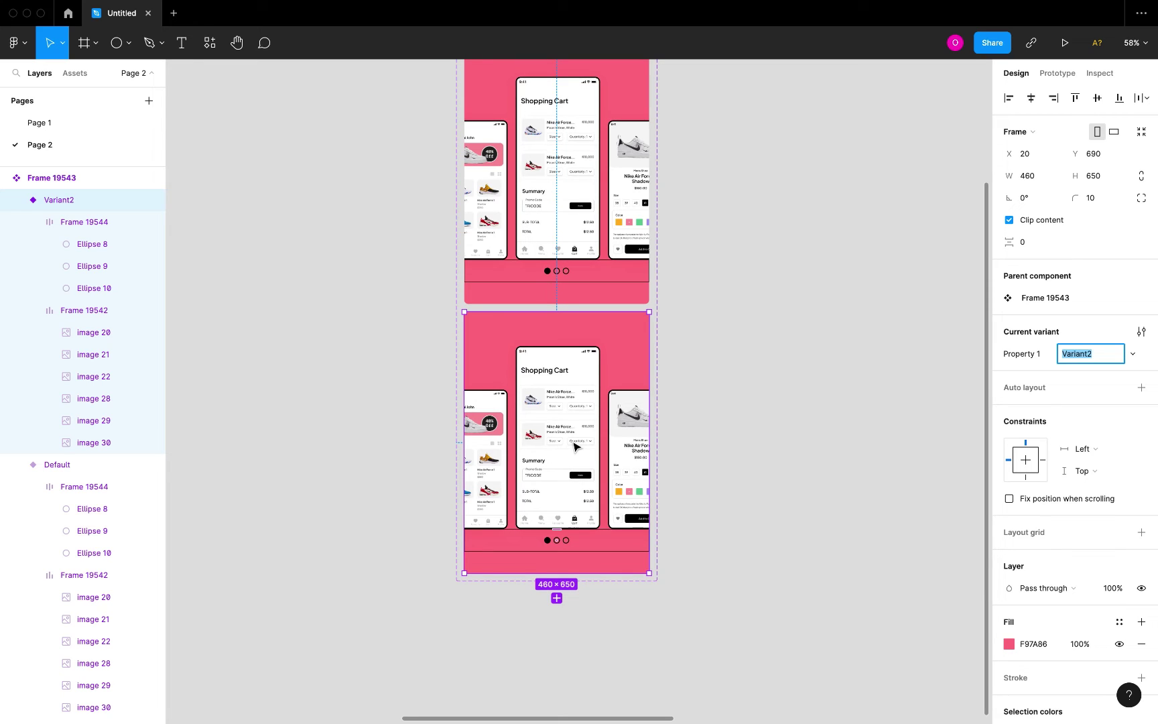
double_click(582, 451)
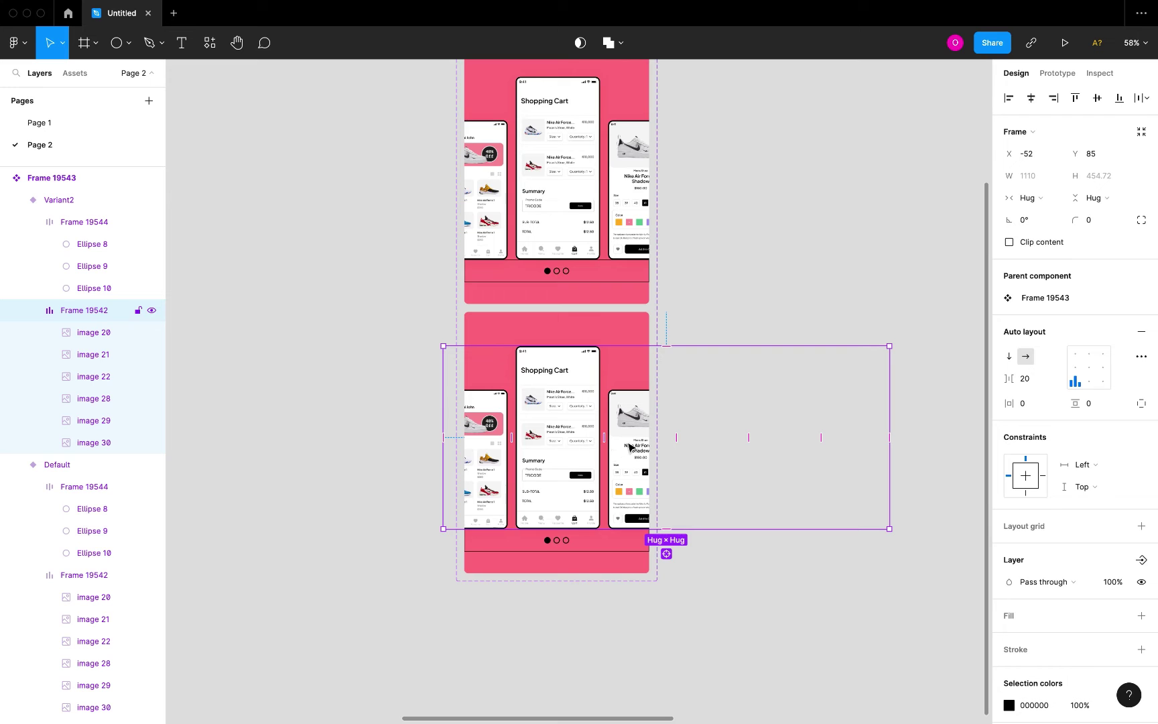
Step: Slide Variant2's phone row, Frame 19542, left toward the product screen
drag(627, 450, 559, 496)
scroll(551, 454, up, 3)
scroll(551, 453, up, 3)
scroll(558, 495, down, 3)
scroll(558, 496, right, 1)
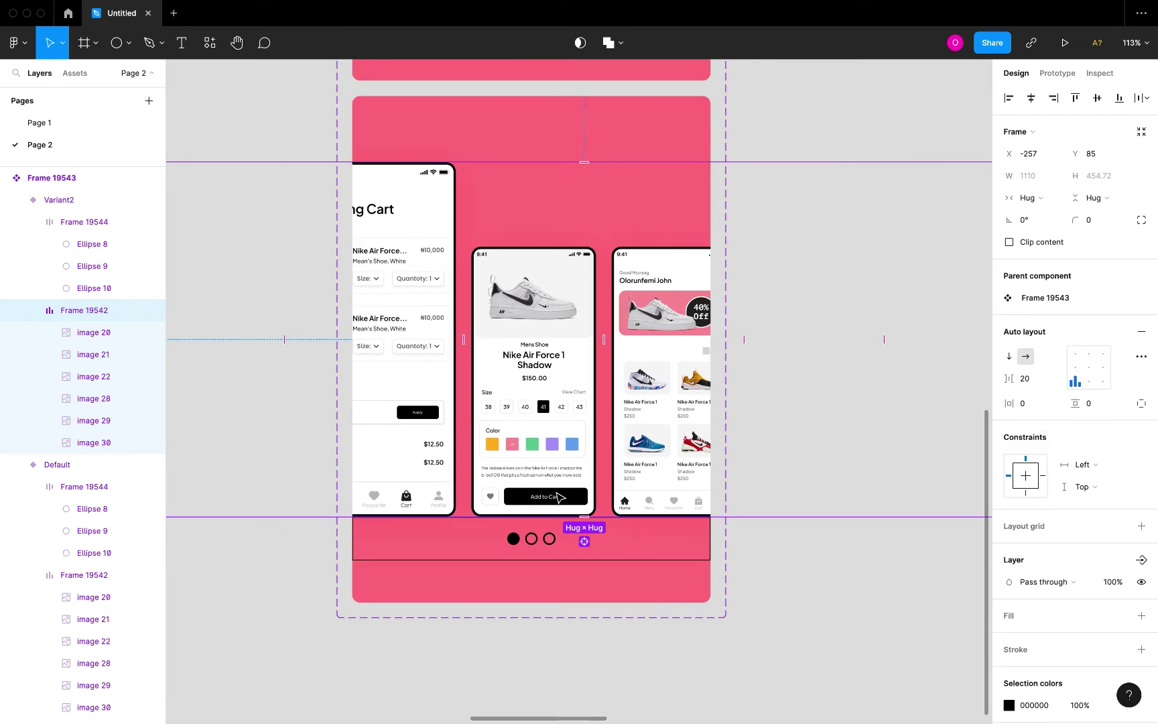
click(585, 554)
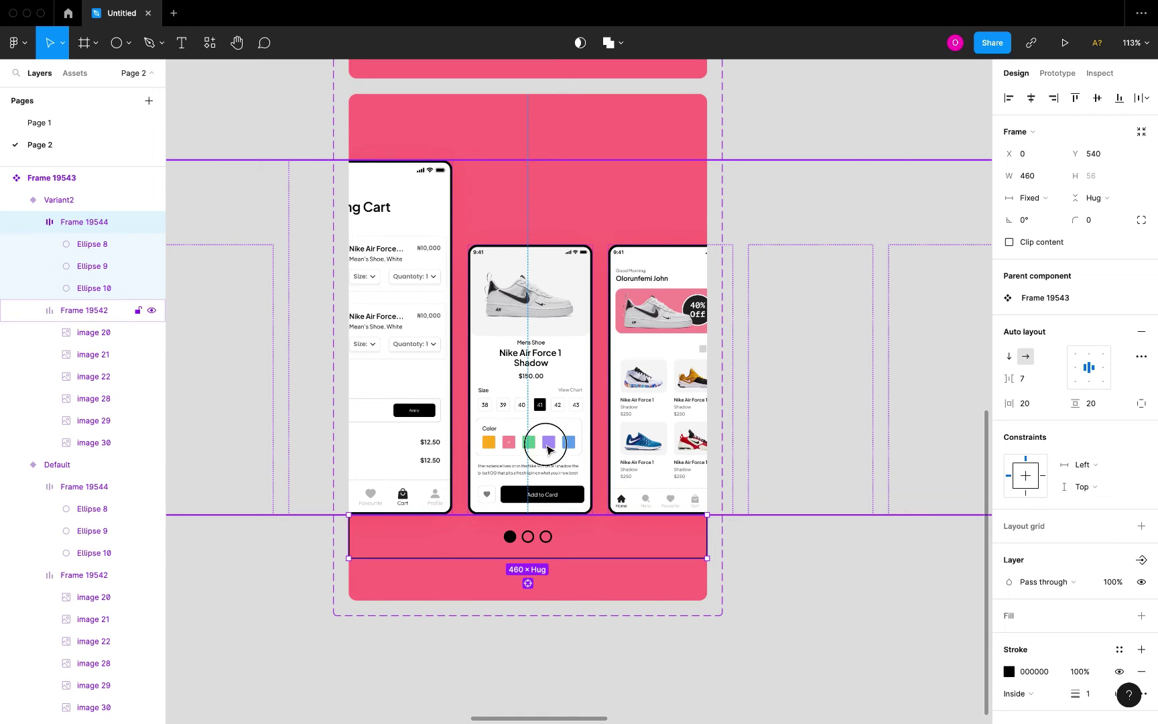
click(511, 443)
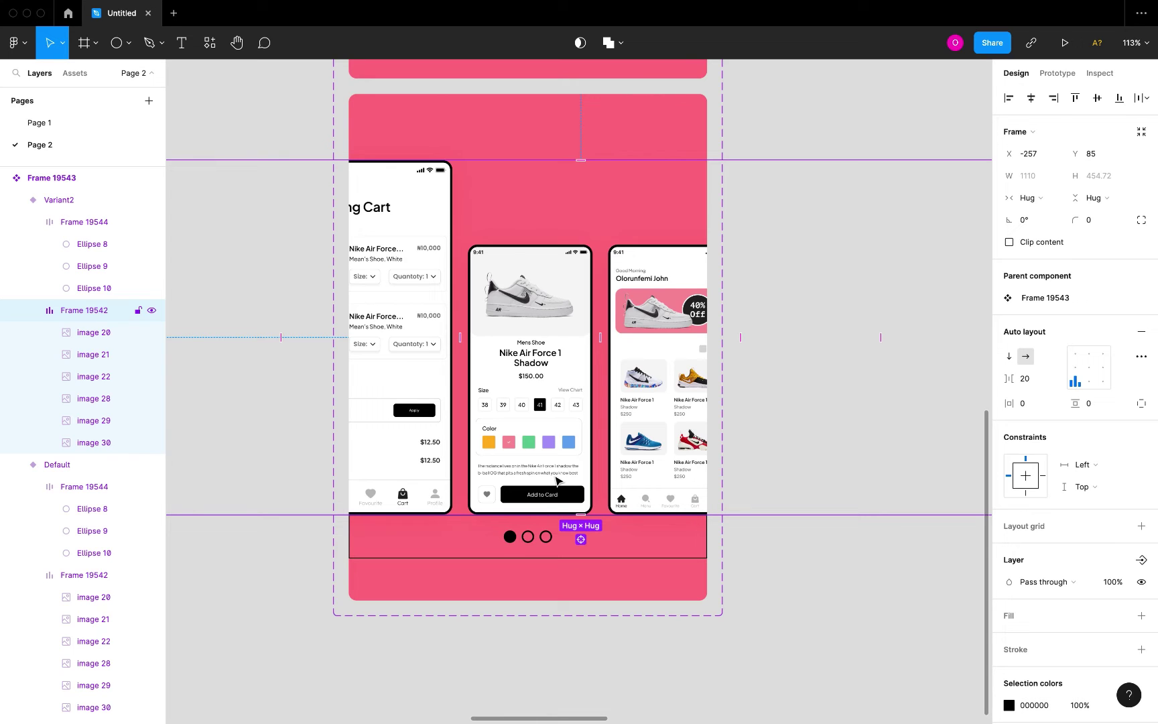
Step: Set the middle product phone (image 22) to 210 wide and the shopping cart phone to 160
click(532, 359)
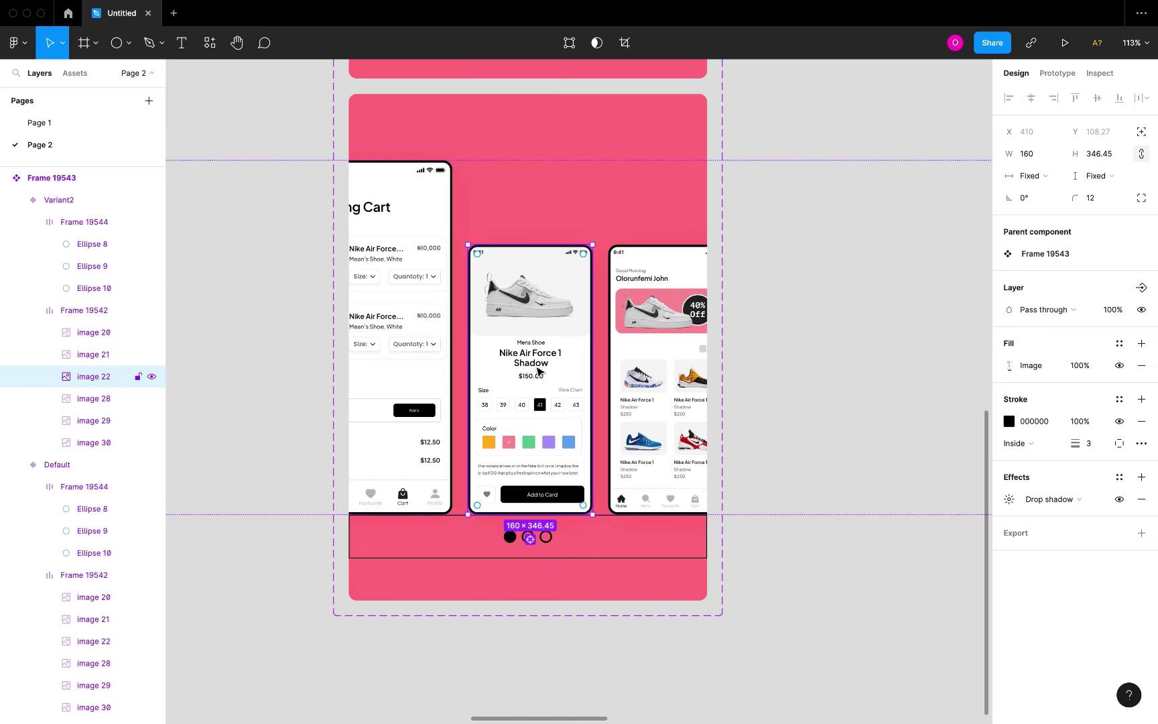
click(1034, 159)
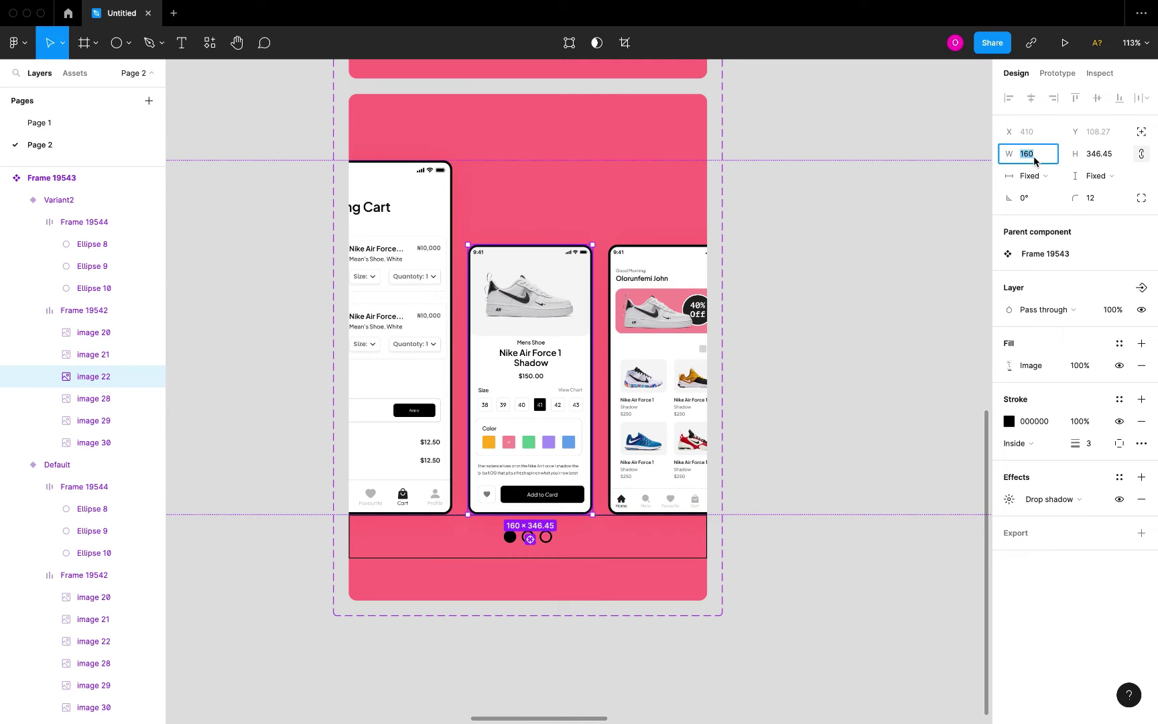
text(210)
key(Return)
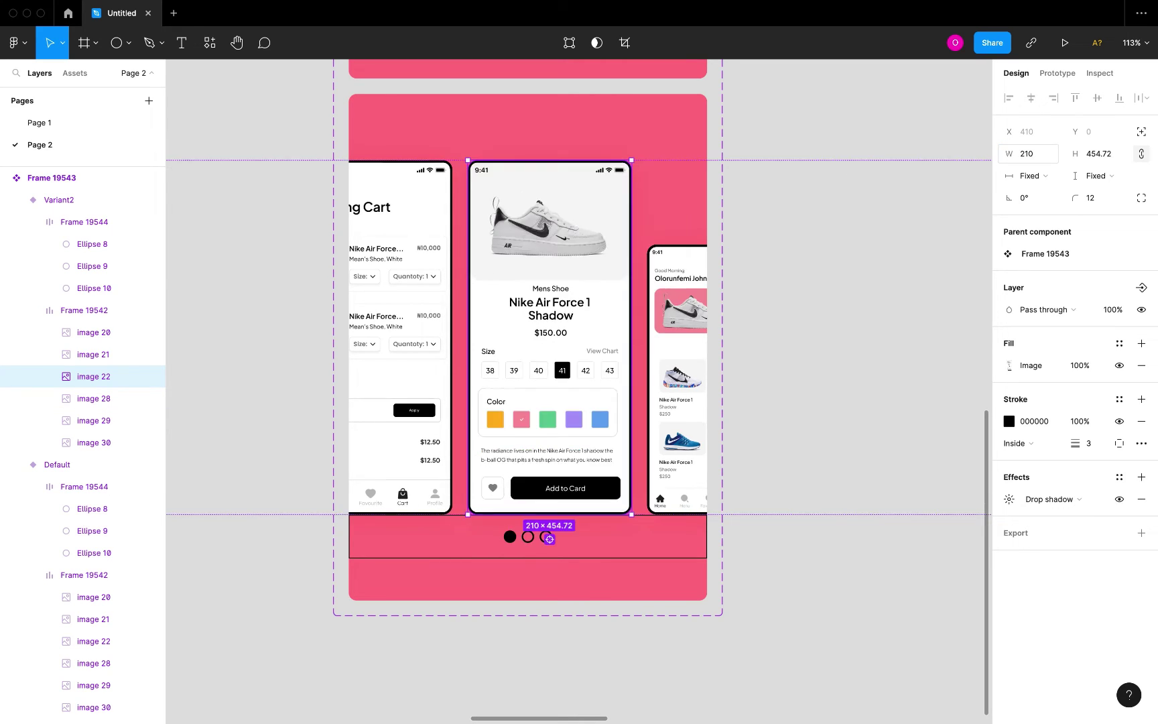
click(415, 235)
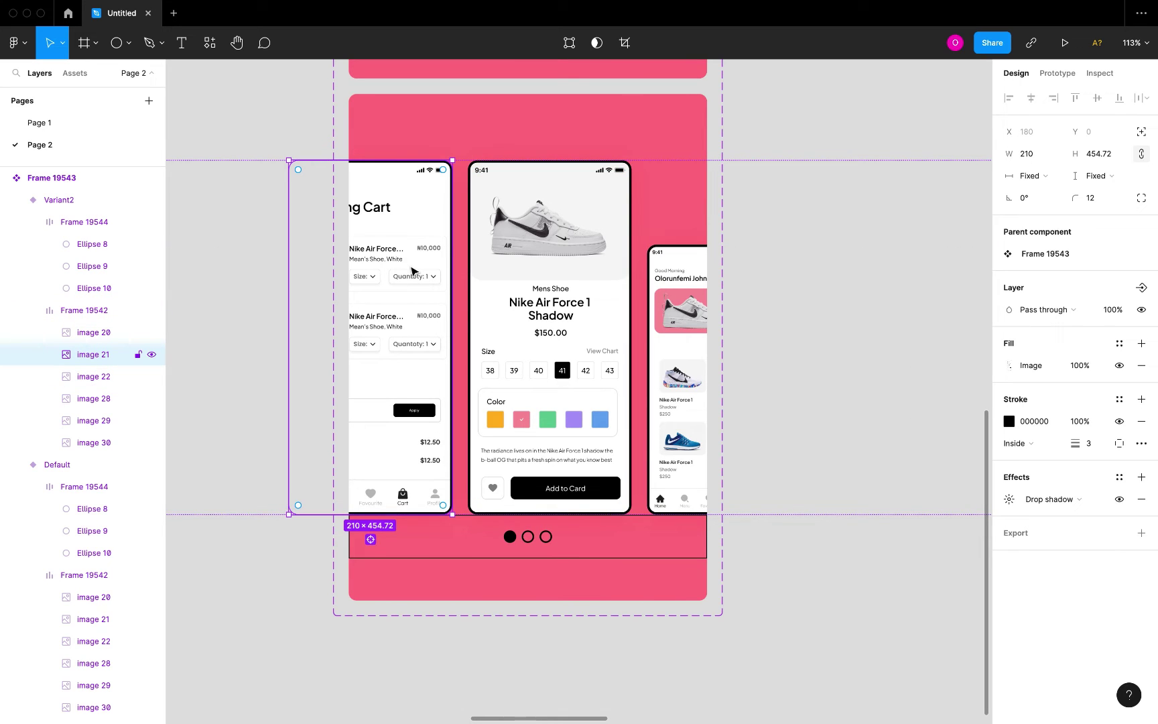
click(1041, 160)
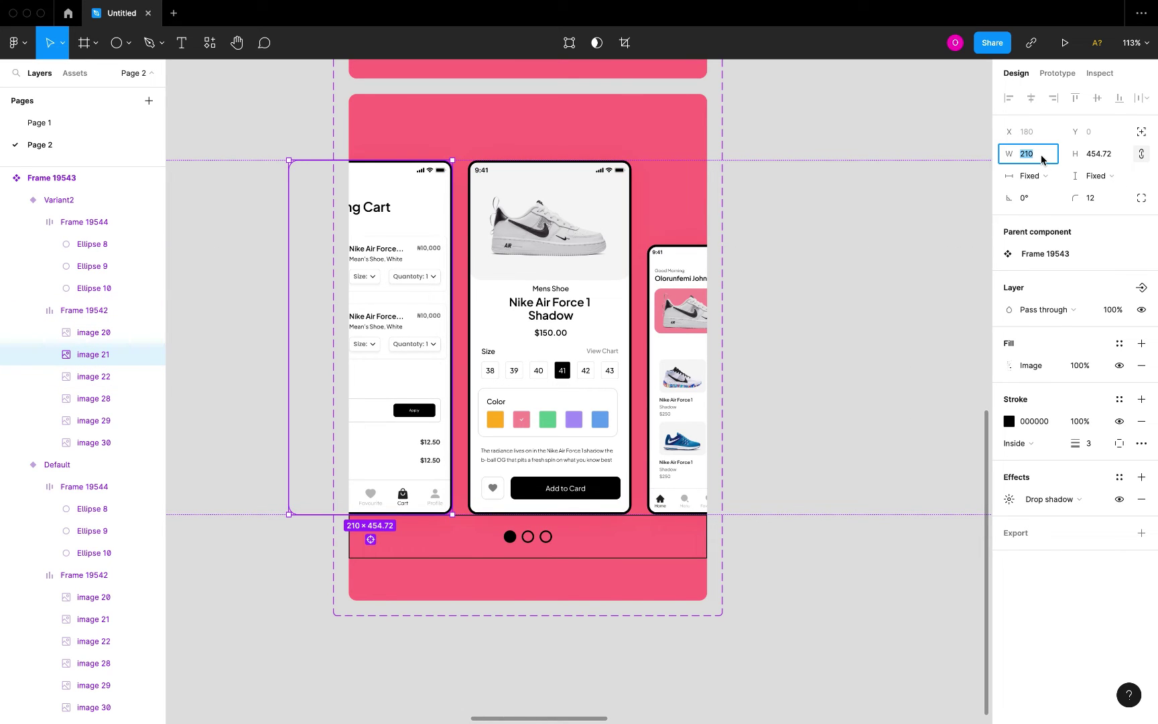
key(Return)
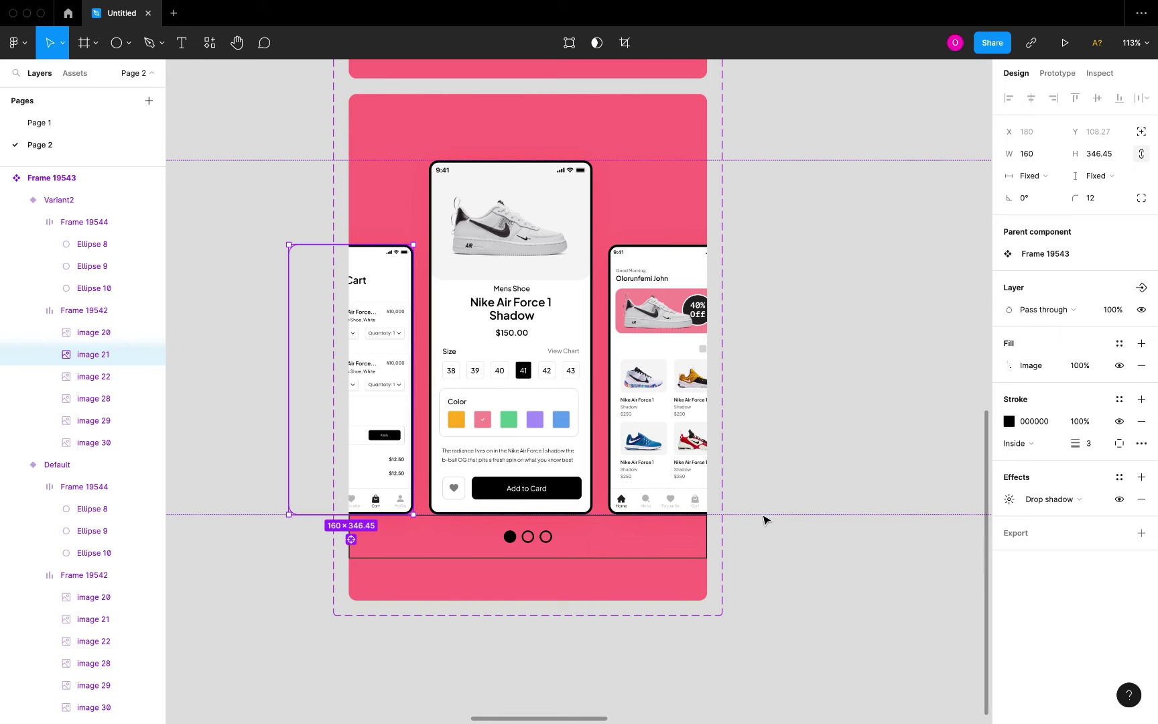
Step: Shift the phone row slightly right to centre the enlarged product screen
click(741, 534)
click(603, 451)
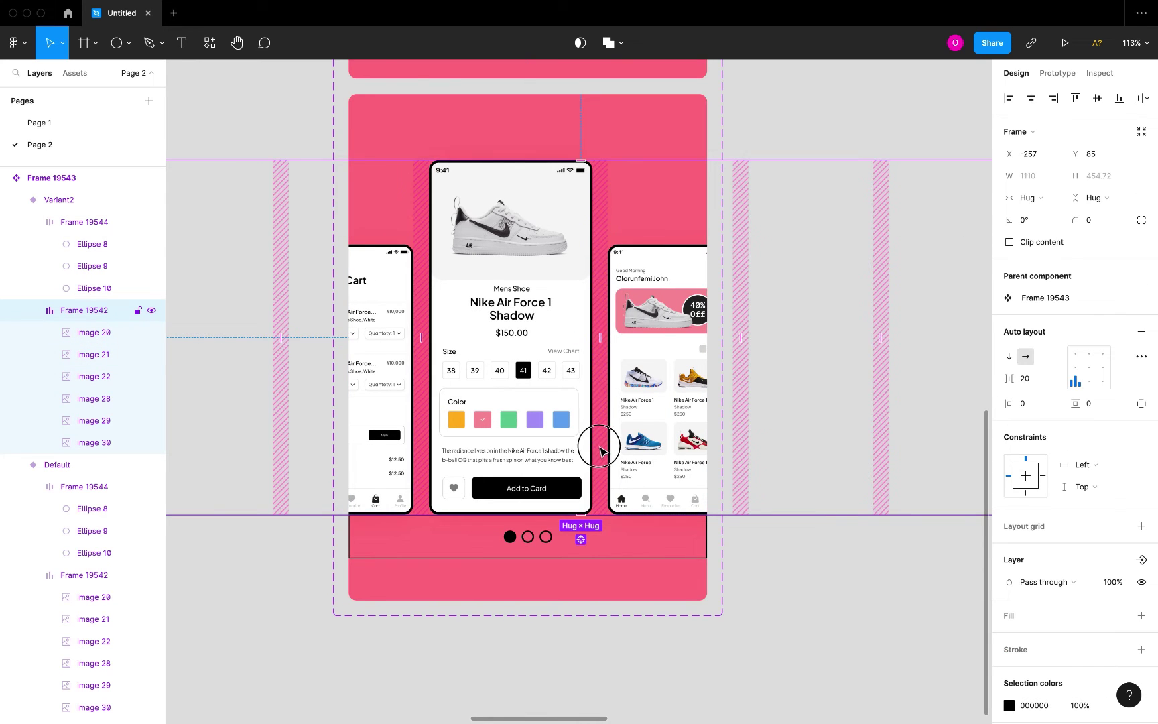
drag(600, 450, 615, 451)
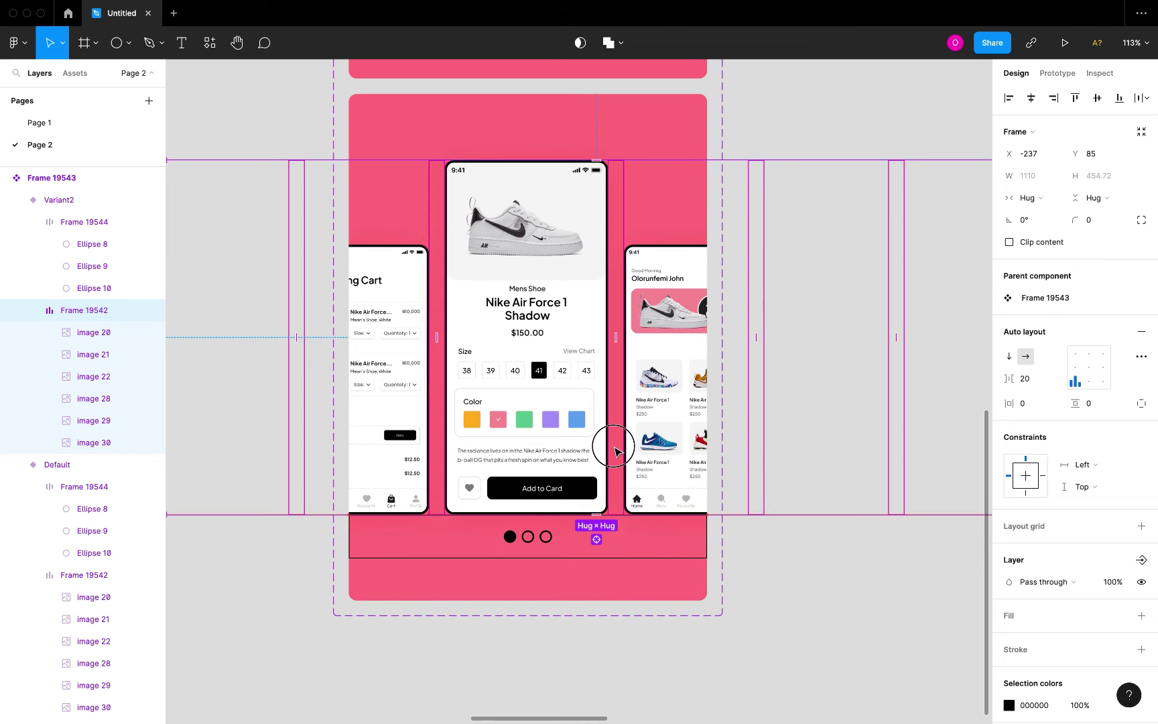
click(765, 605)
Step: Set Variant2's middle indicator dot, Ellipse 9, to 100% fill opacity
scroll(765, 604, down, 3)
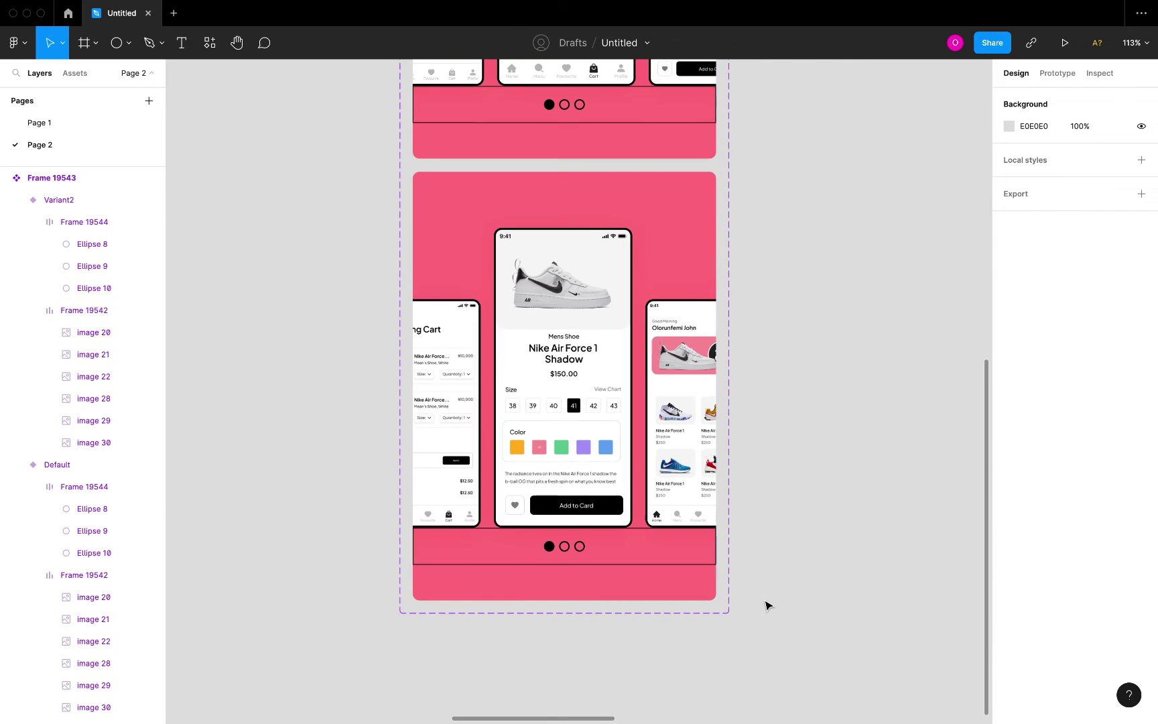
scroll(739, 589, down, 3)
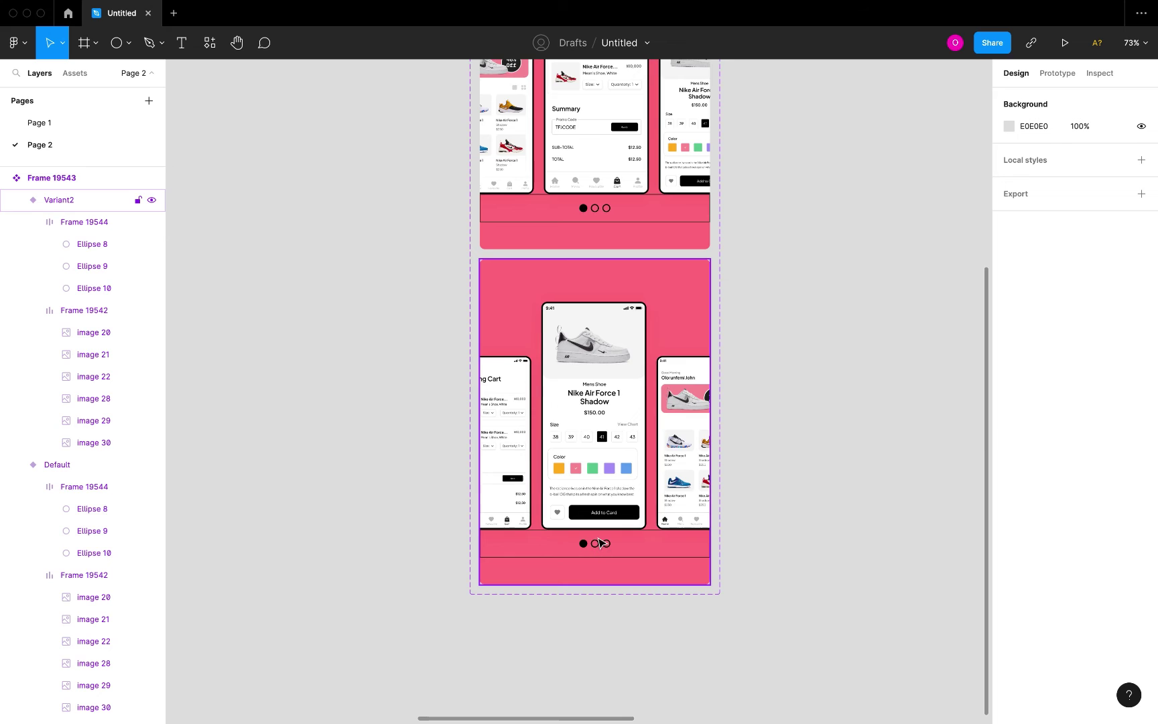
scroll(596, 549, up, 5)
click(597, 550)
click(596, 550)
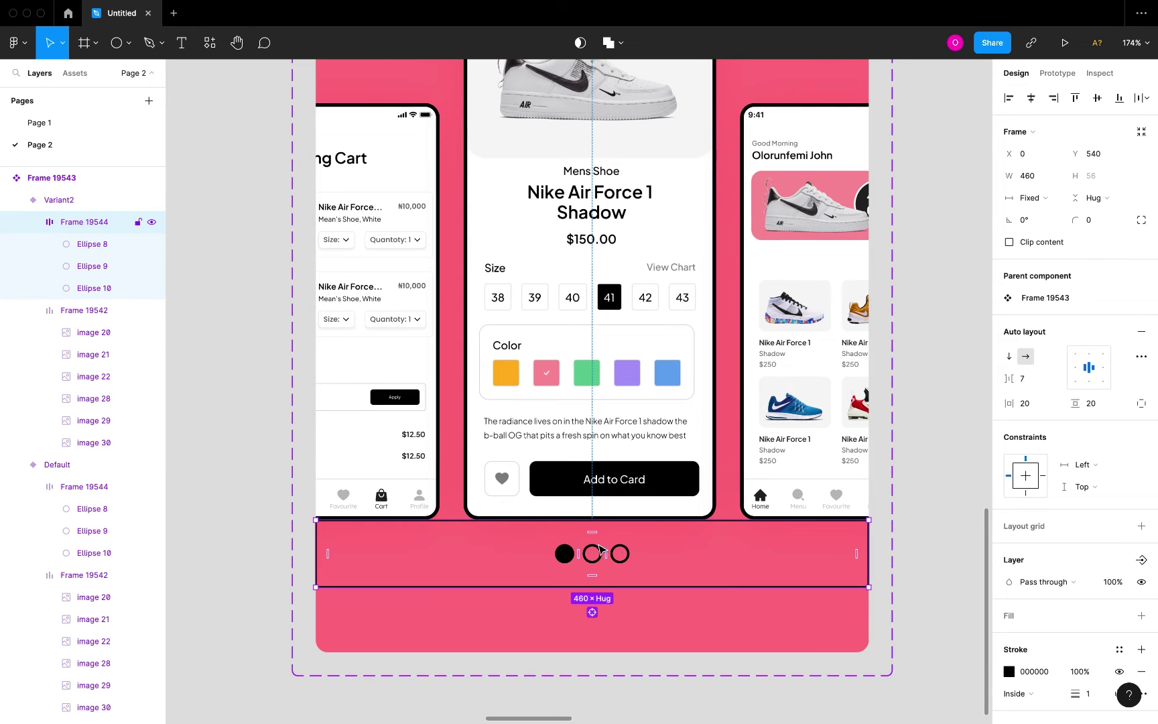
click(596, 546)
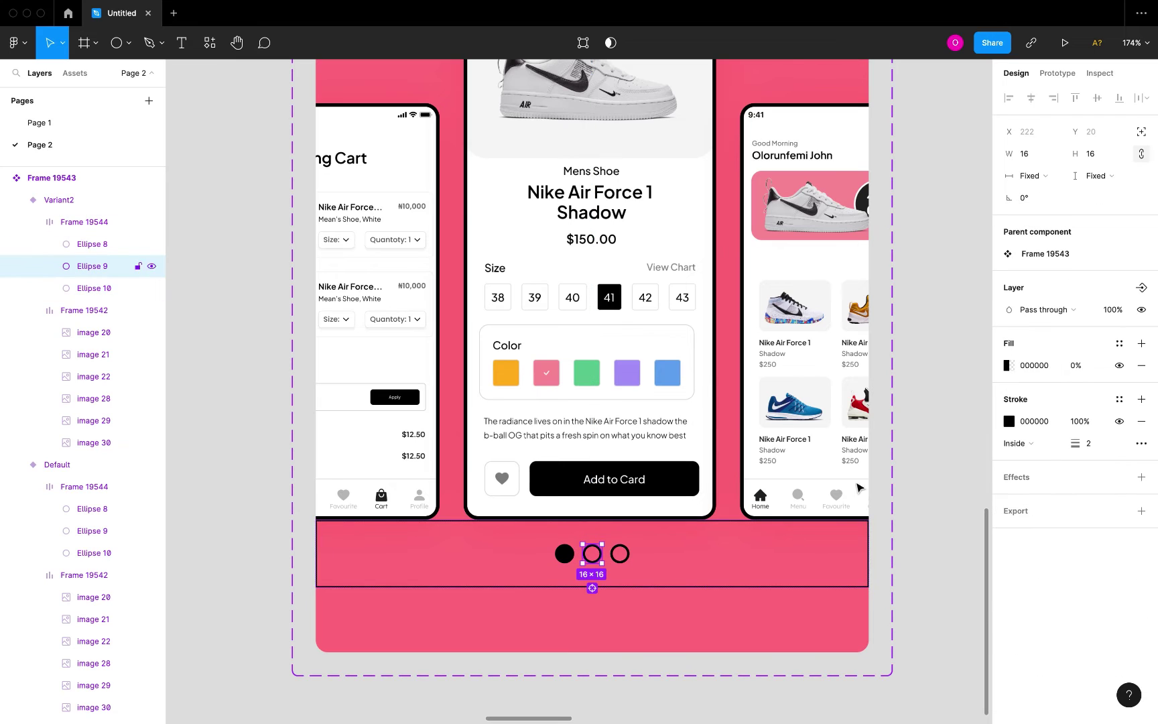
click(1076, 365)
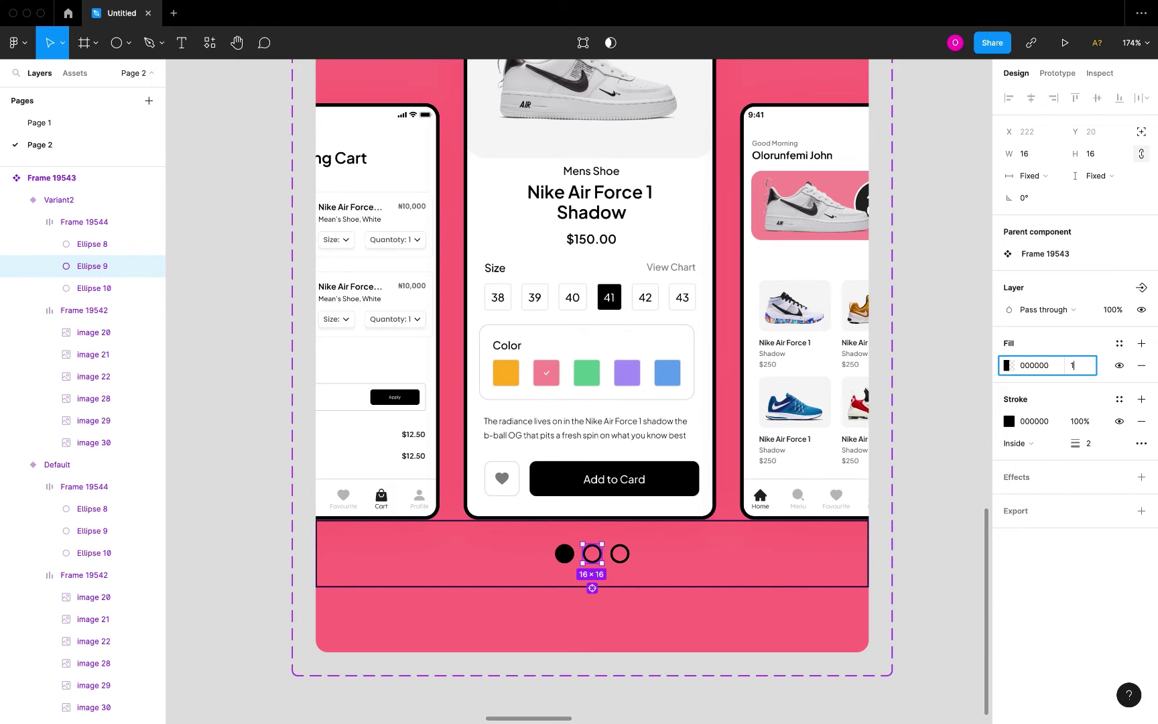
key(Return)
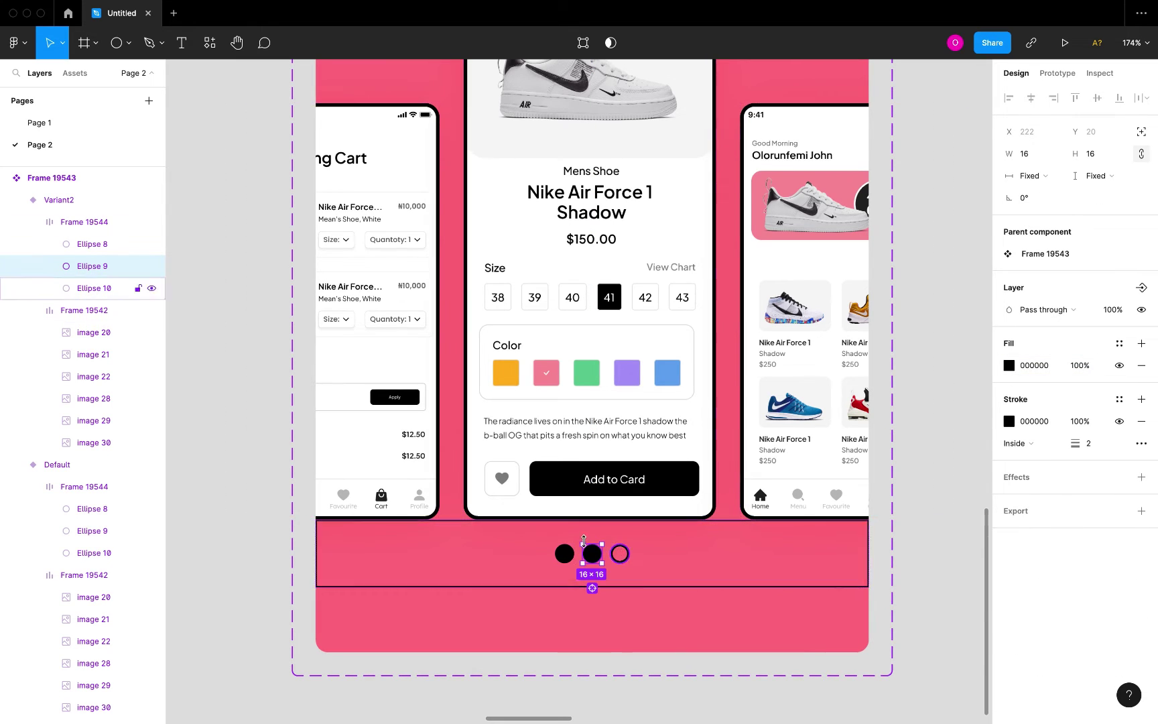
Step: Set the left dot, Ellipse 8, to 0% fill opacity so it shows hollow
click(568, 554)
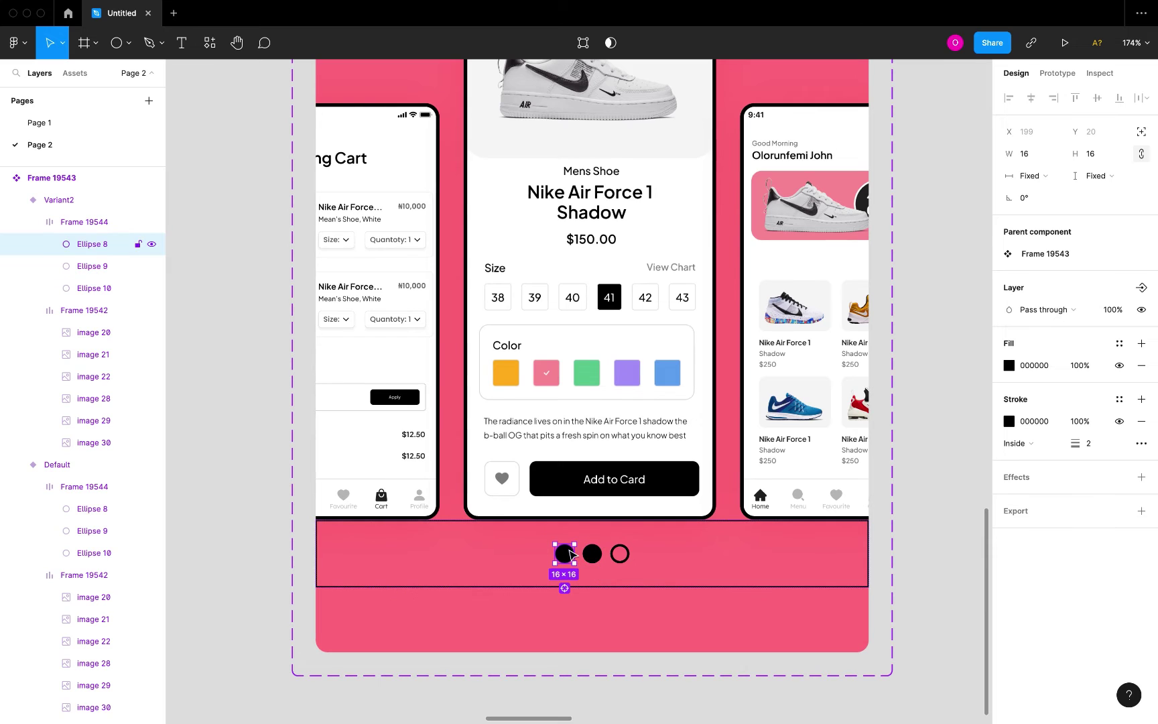
click(1079, 365)
text(0)
key(Return)
scroll(747, 505, down, 5)
scroll(747, 506, up, 2)
scroll(747, 505, right, 2)
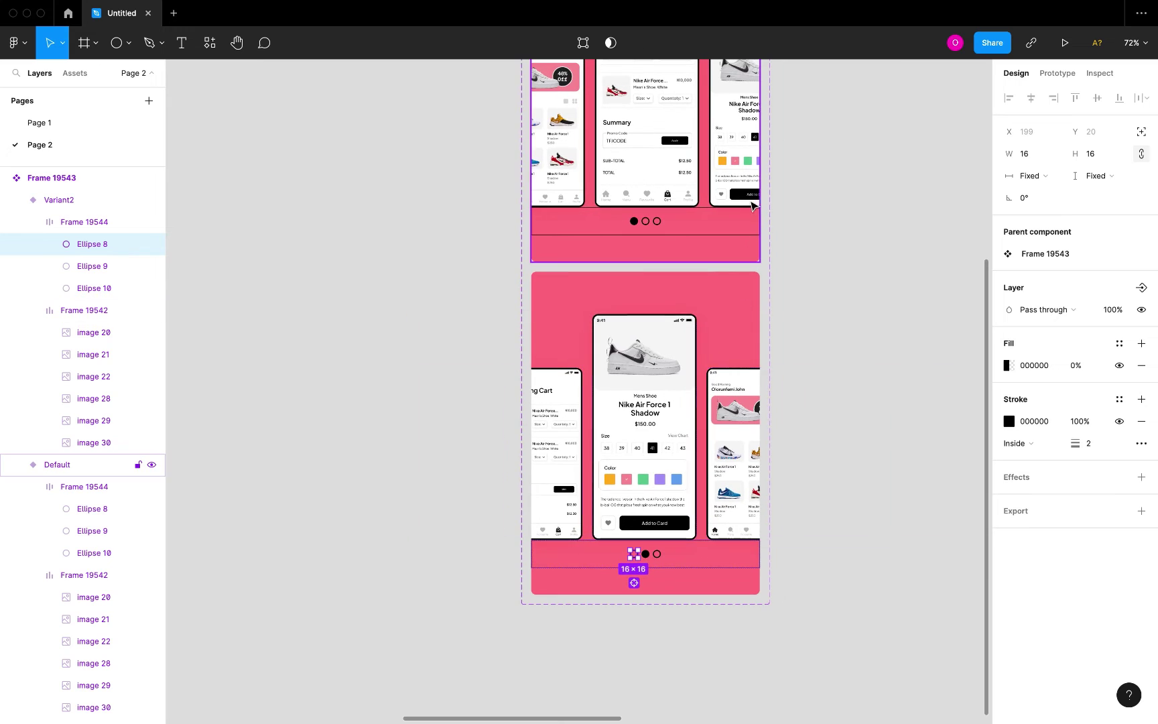
scroll(686, 540, up, 3)
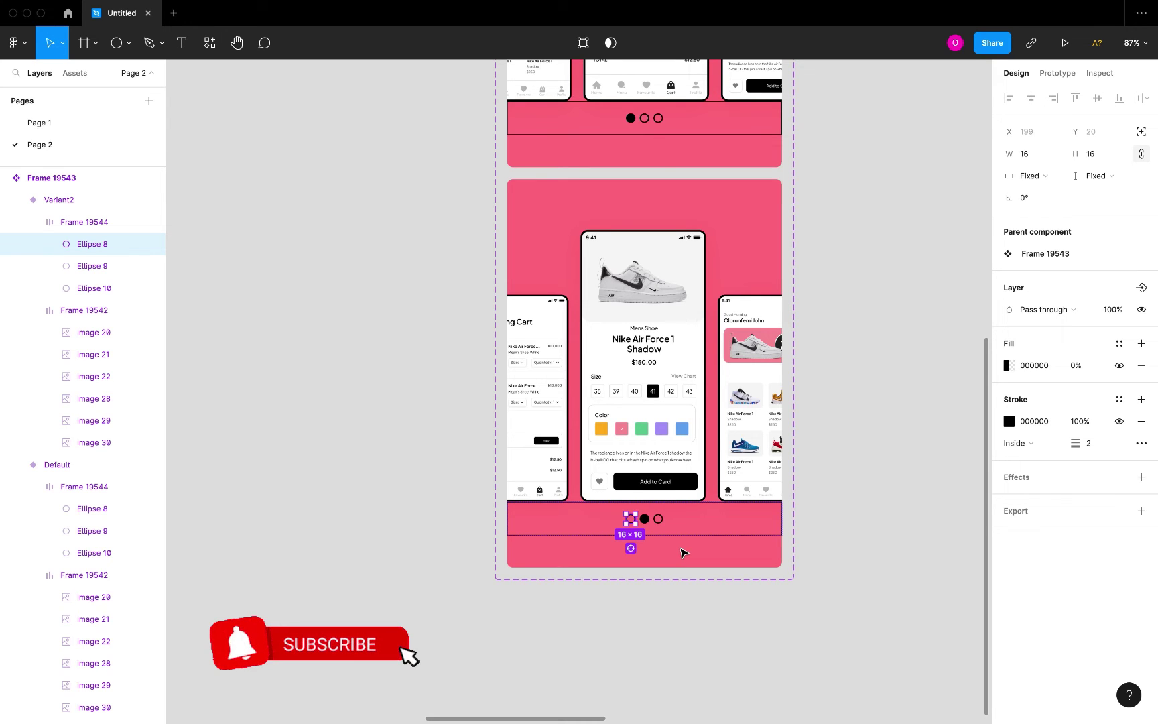
scroll(703, 595, down, 2)
scroll(702, 594, right, 2)
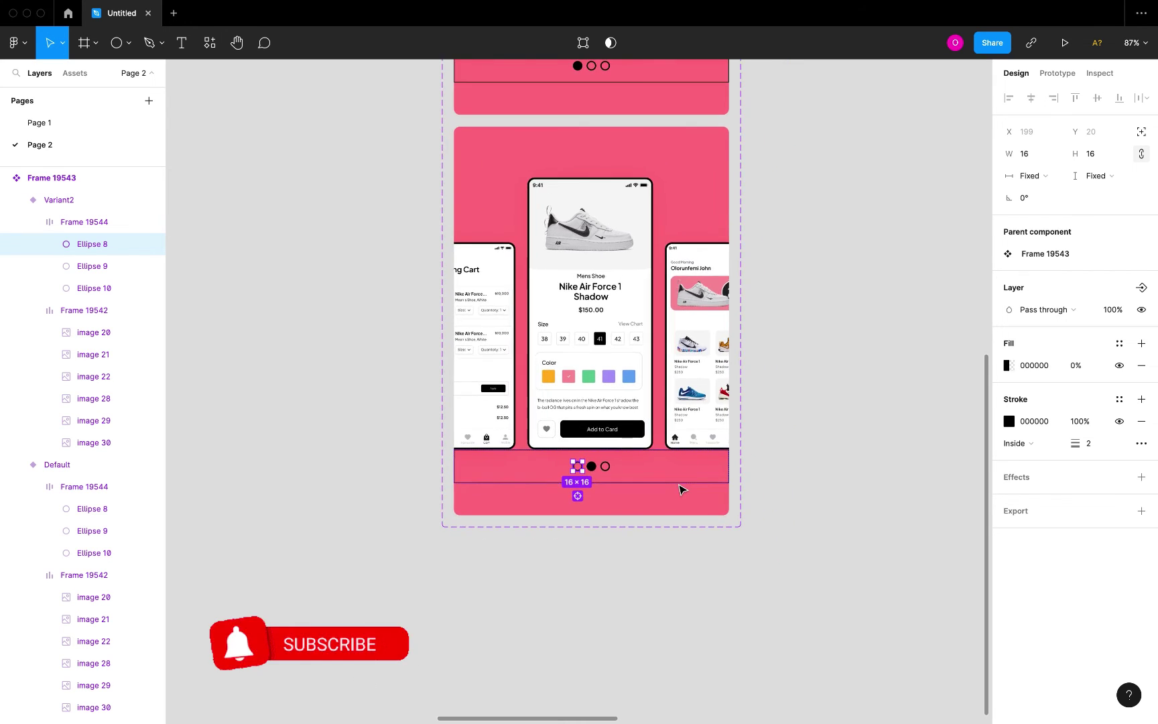
click(682, 481)
scroll(682, 482, down, 2)
Step: Add Variant3 to the carousel component set from Variant2
click(779, 429)
click(703, 302)
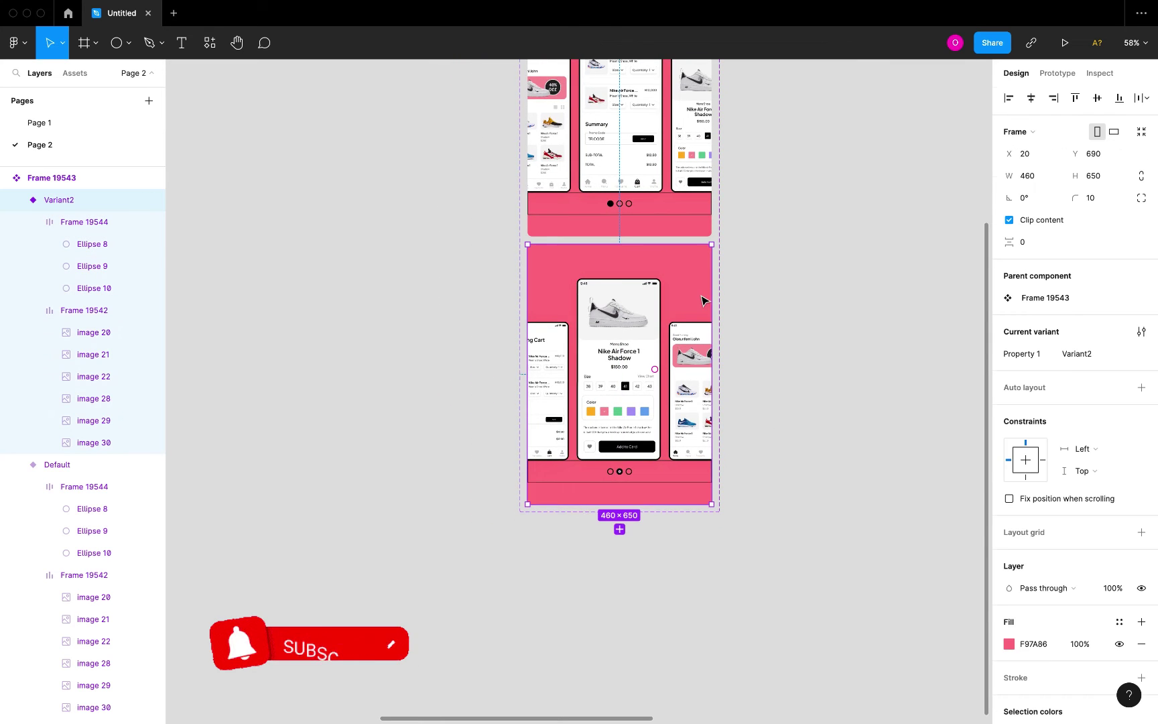
scroll(630, 503, down, 2)
scroll(629, 503, right, 1)
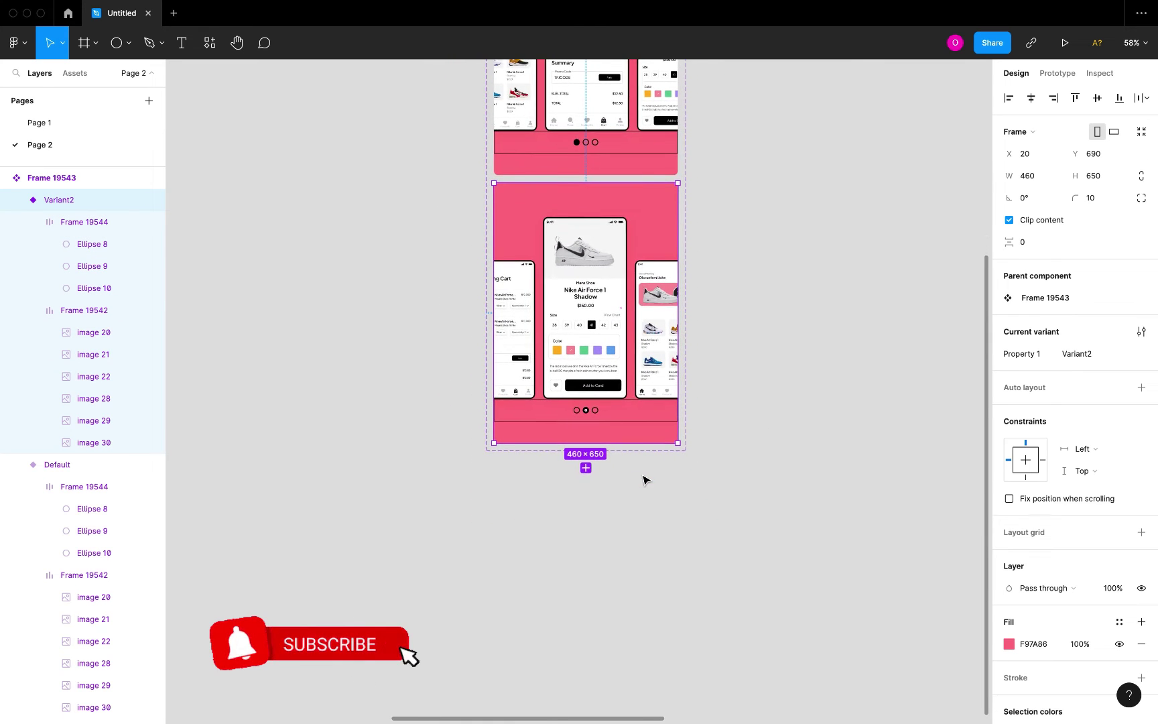
click(586, 465)
scroll(603, 529, down, 5)
scroll(603, 530, right, 1)
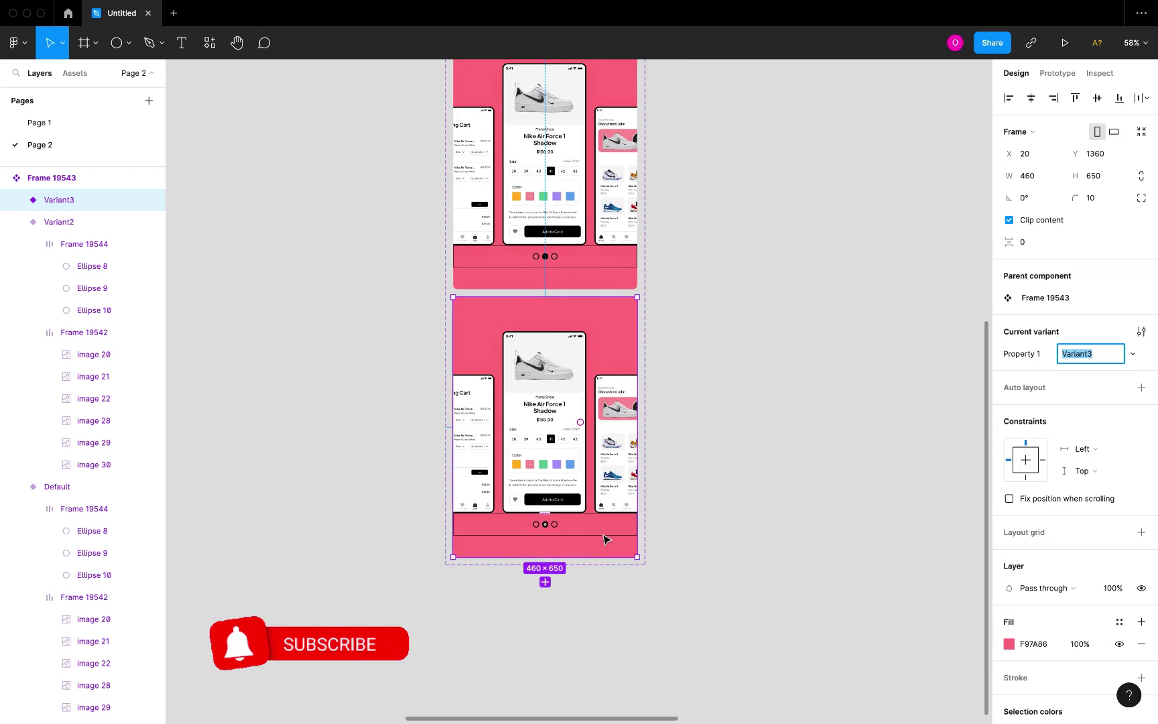
scroll(549, 522, up, 5)
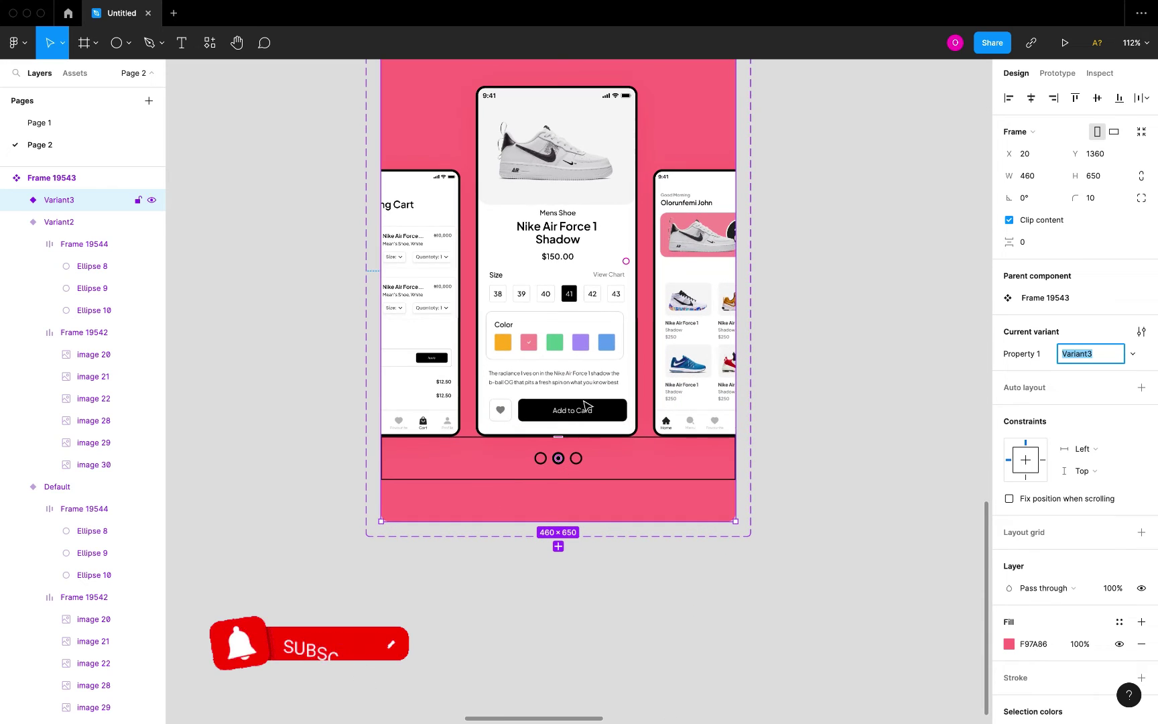
Step: Slide Variant3's phone row left, widen the HomeScreen to 210 and shrink the Product Screen to 160
click(611, 406)
drag(618, 406, 471, 406)
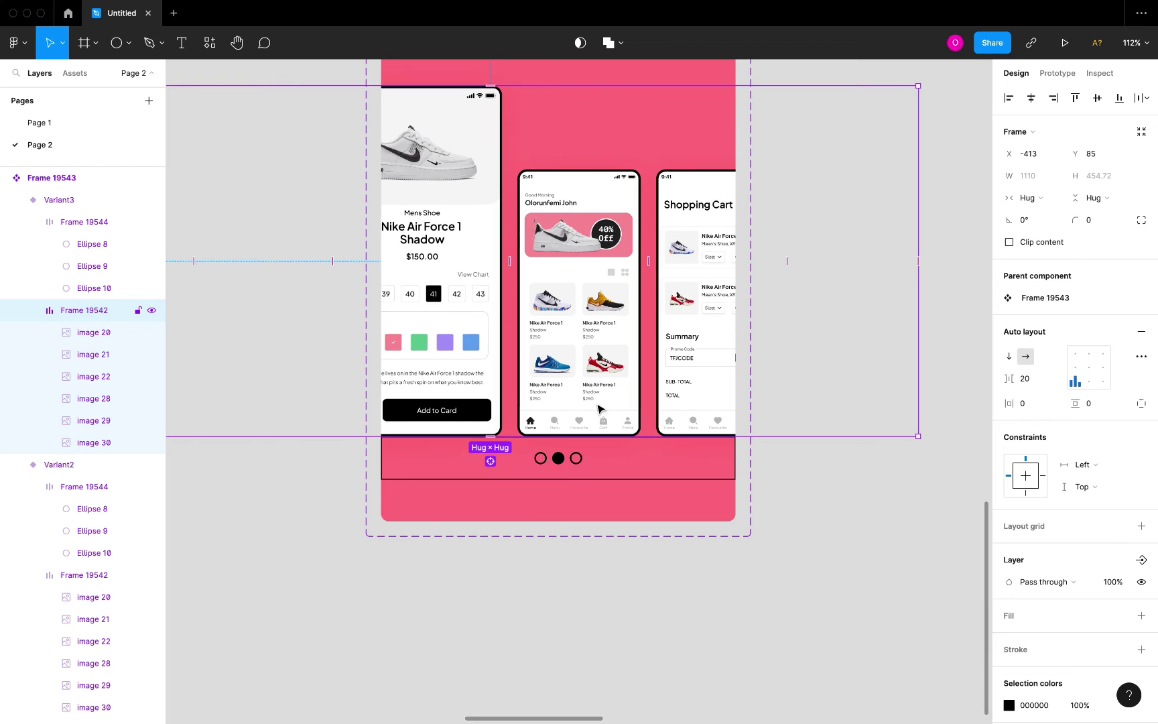
click(599, 408)
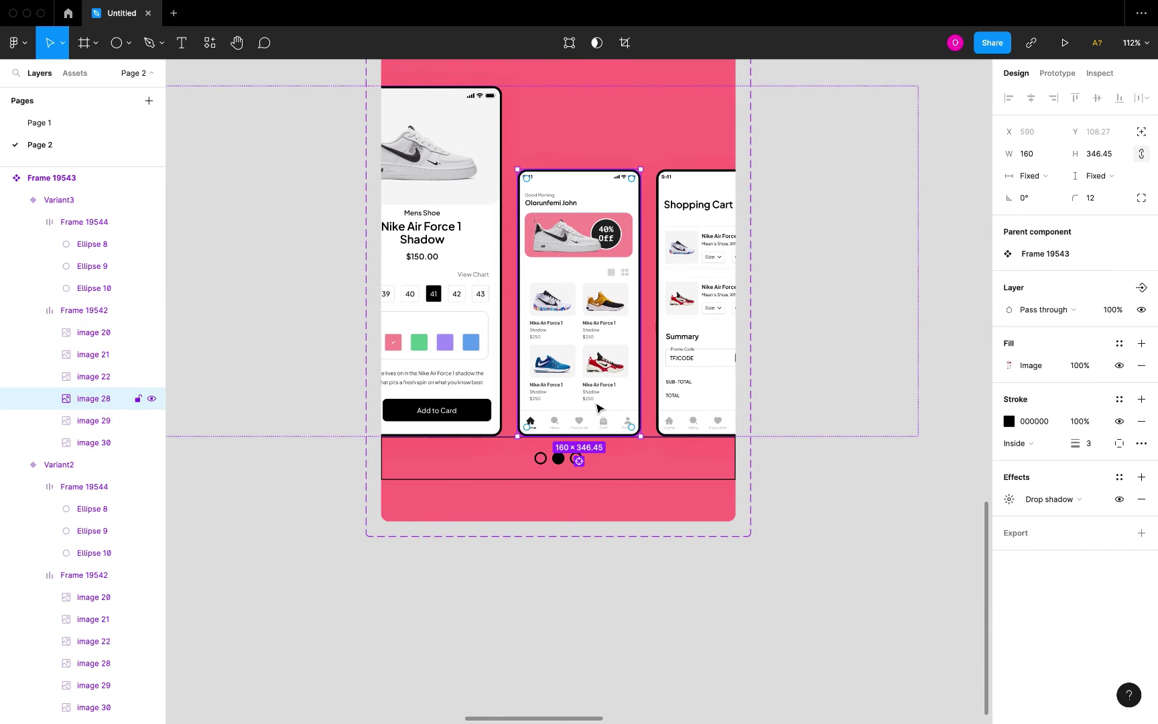
click(1039, 160)
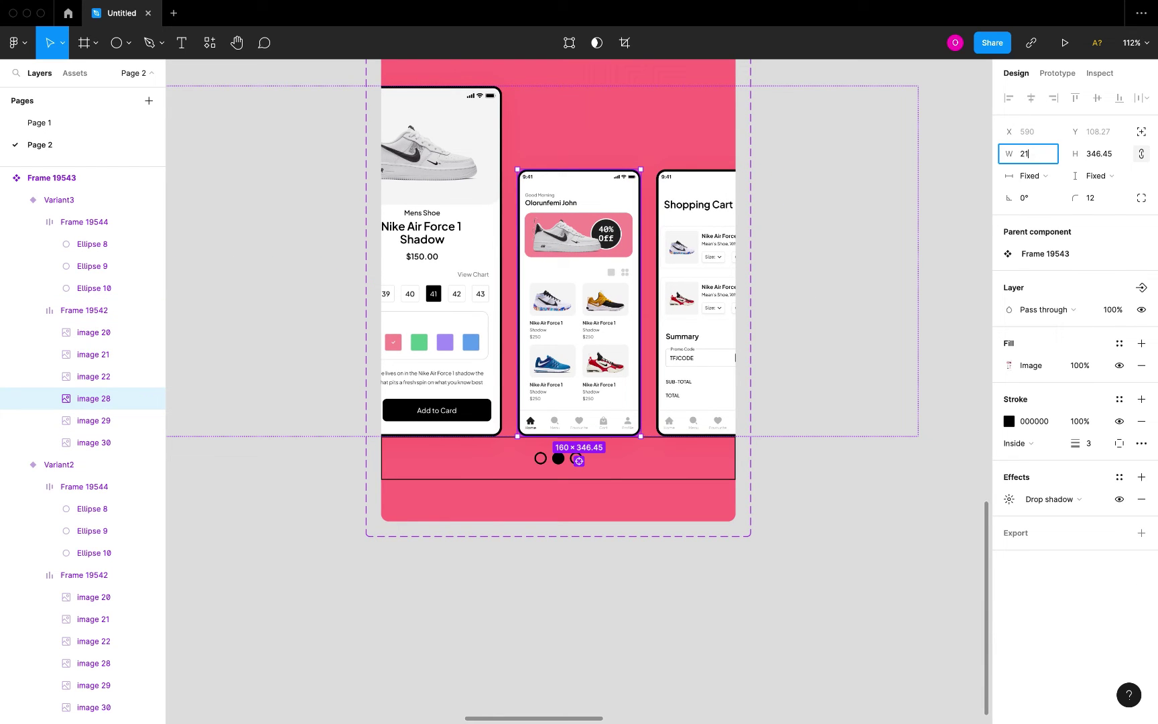
key(Return)
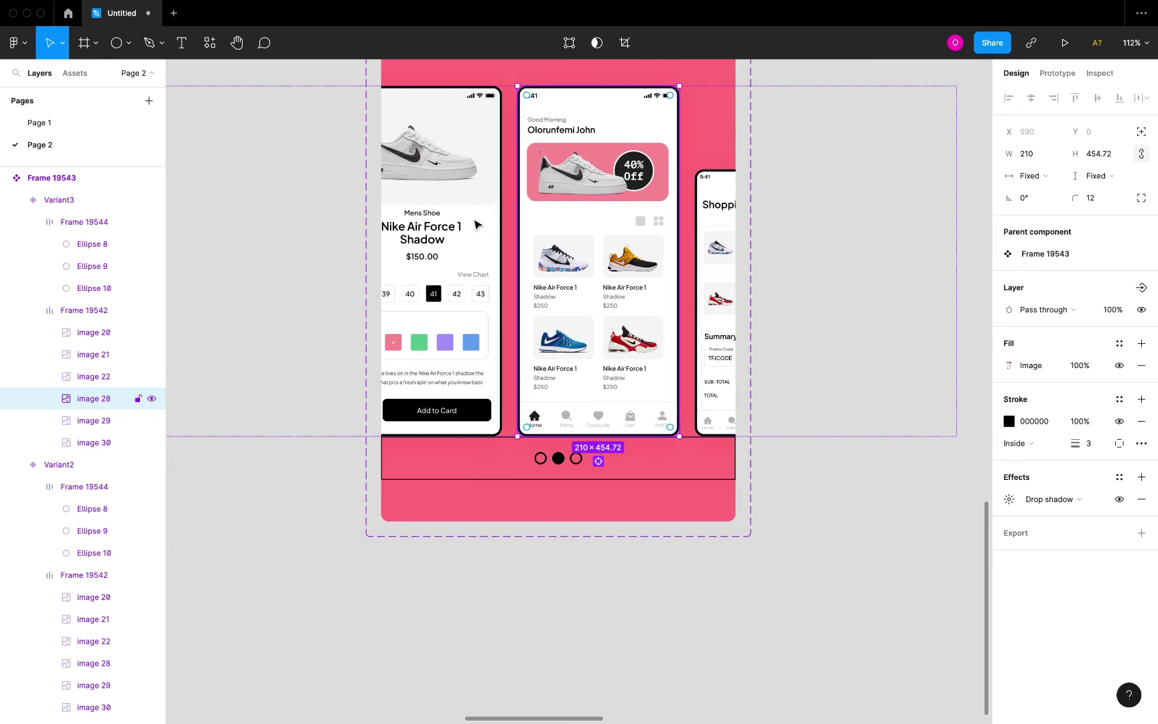
click(101, 375)
click(1035, 160)
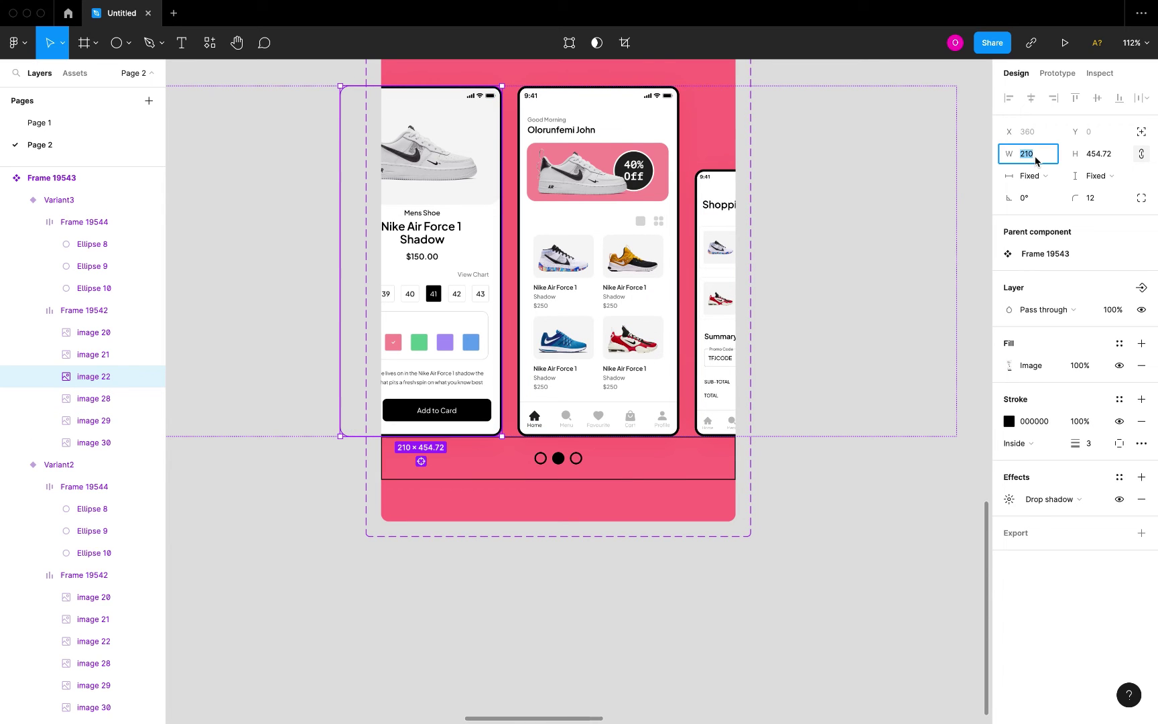
key(Return)
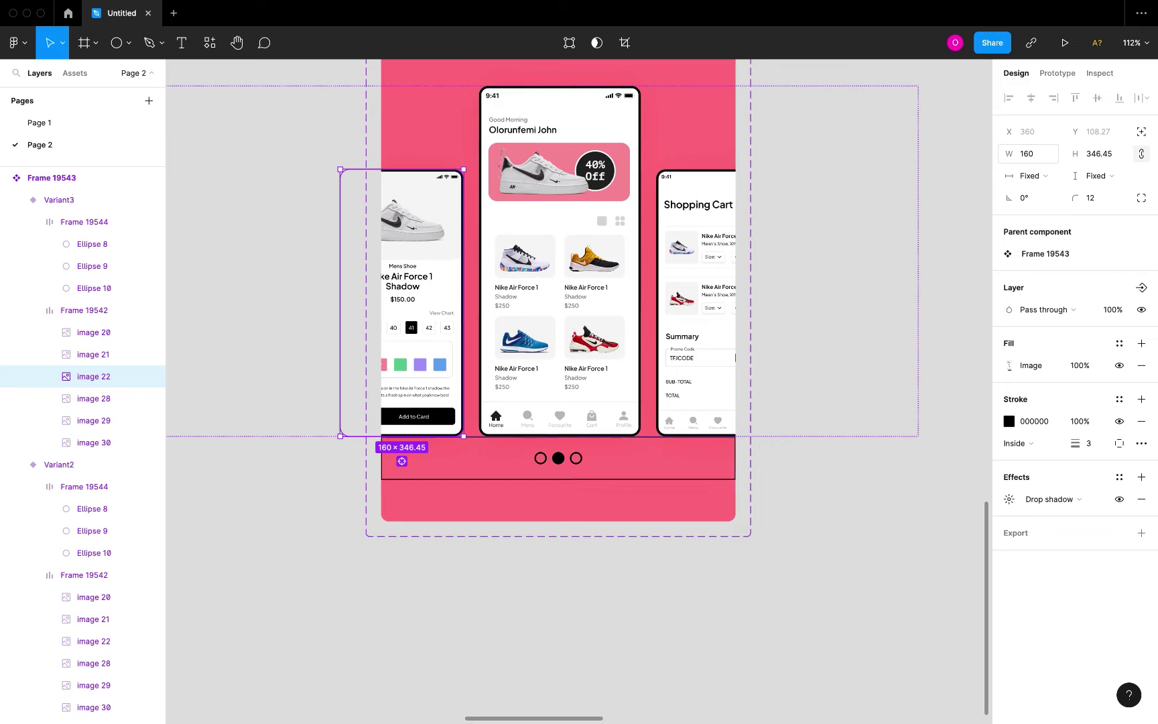
click(781, 500)
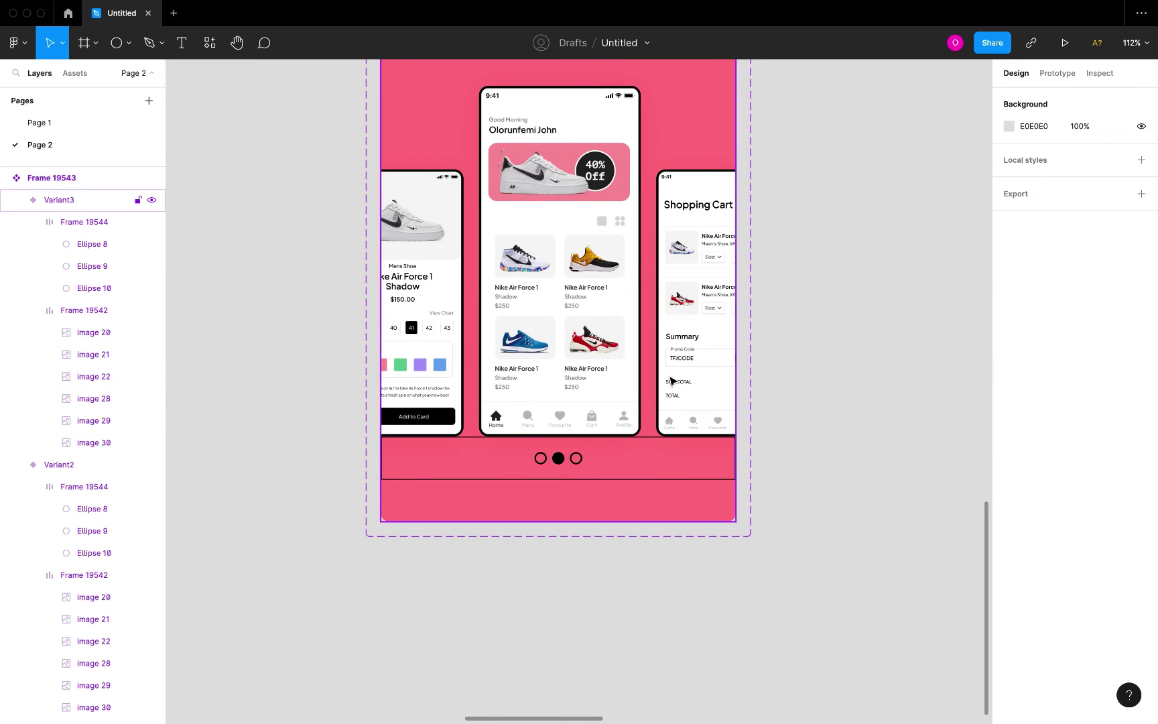
Step: Set Variant3's third indicator dot, Ellipse 10, to 100% fill opacity
scroll(654, 374, down, 3)
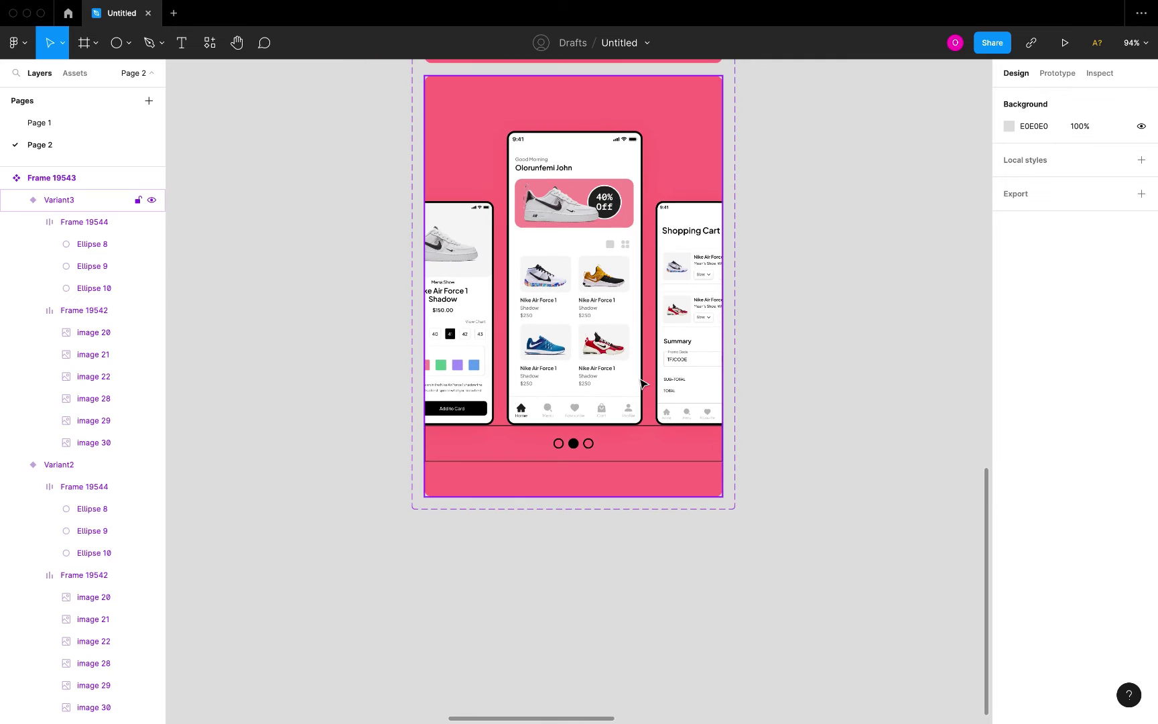
scroll(598, 319, up, 1)
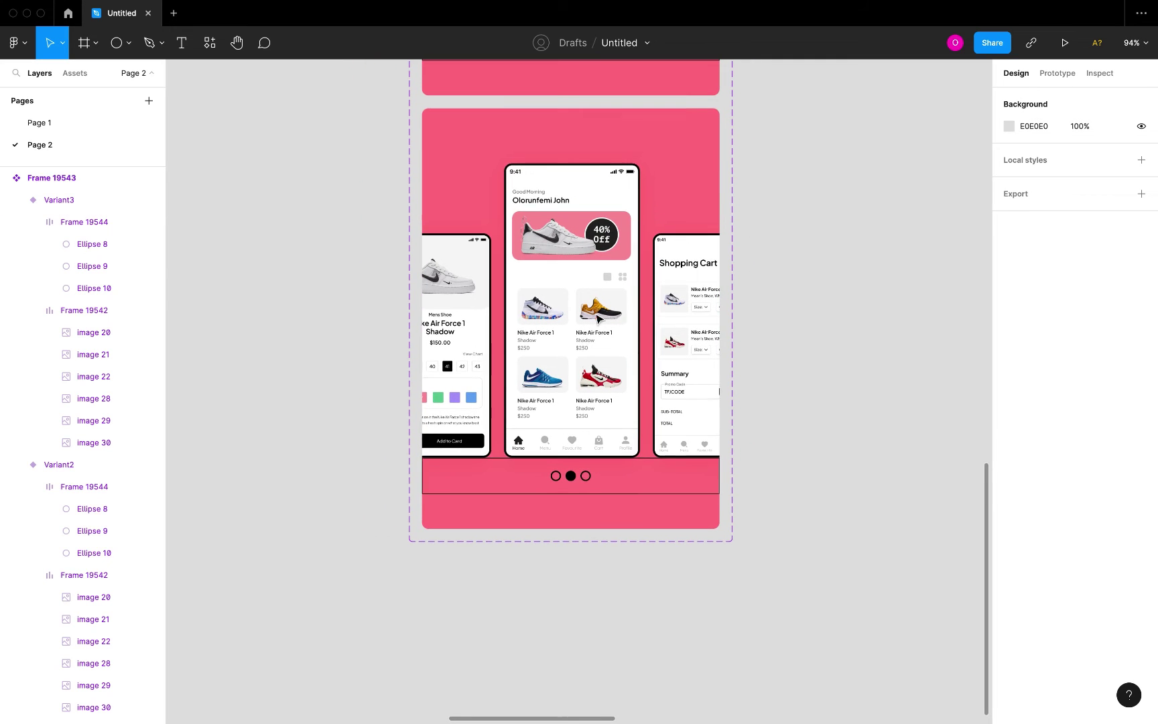
click(588, 477)
click(588, 478)
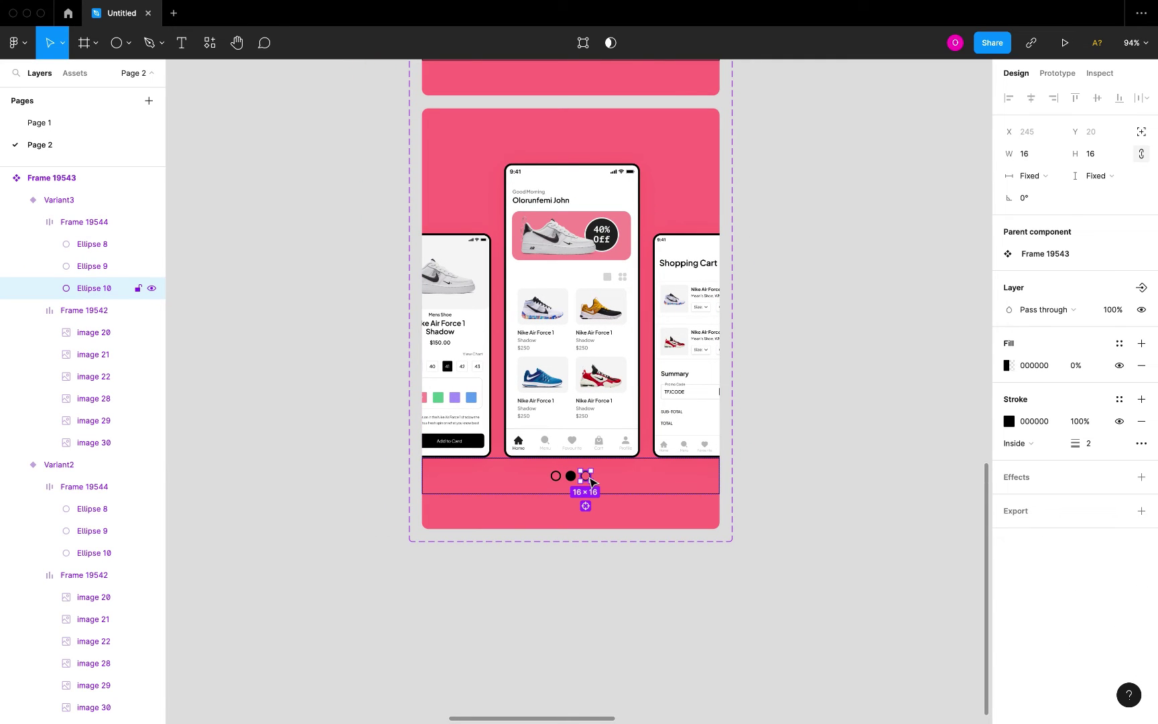
click(1078, 365)
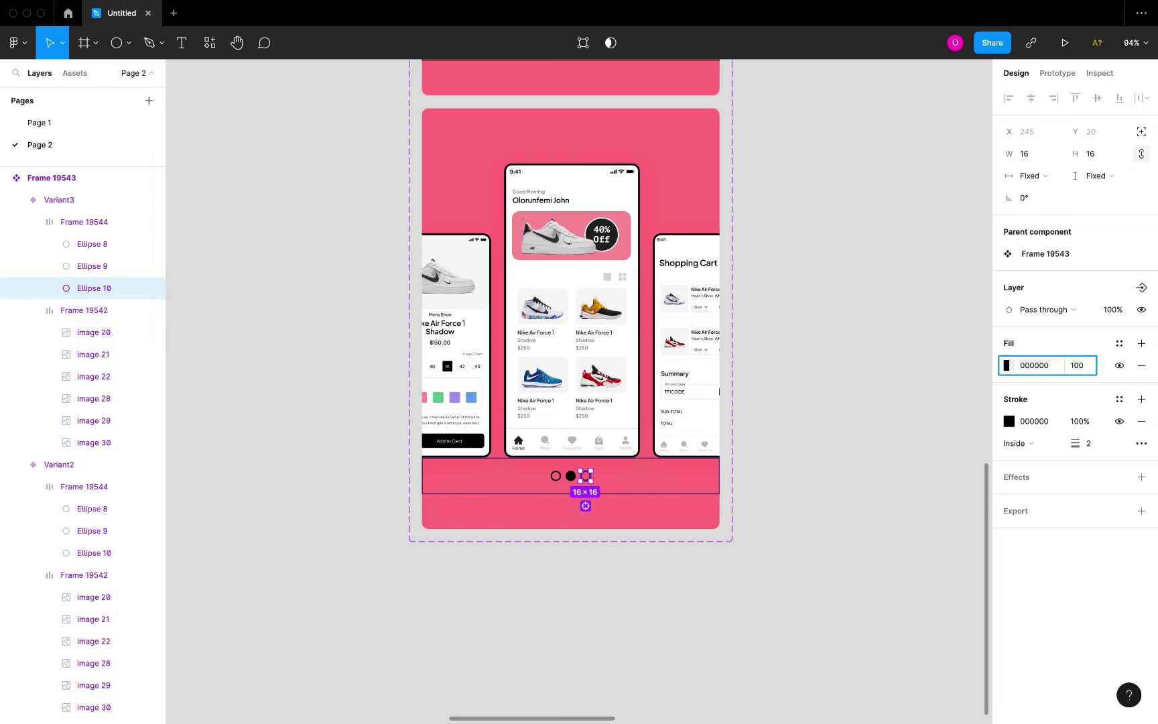
key(Return)
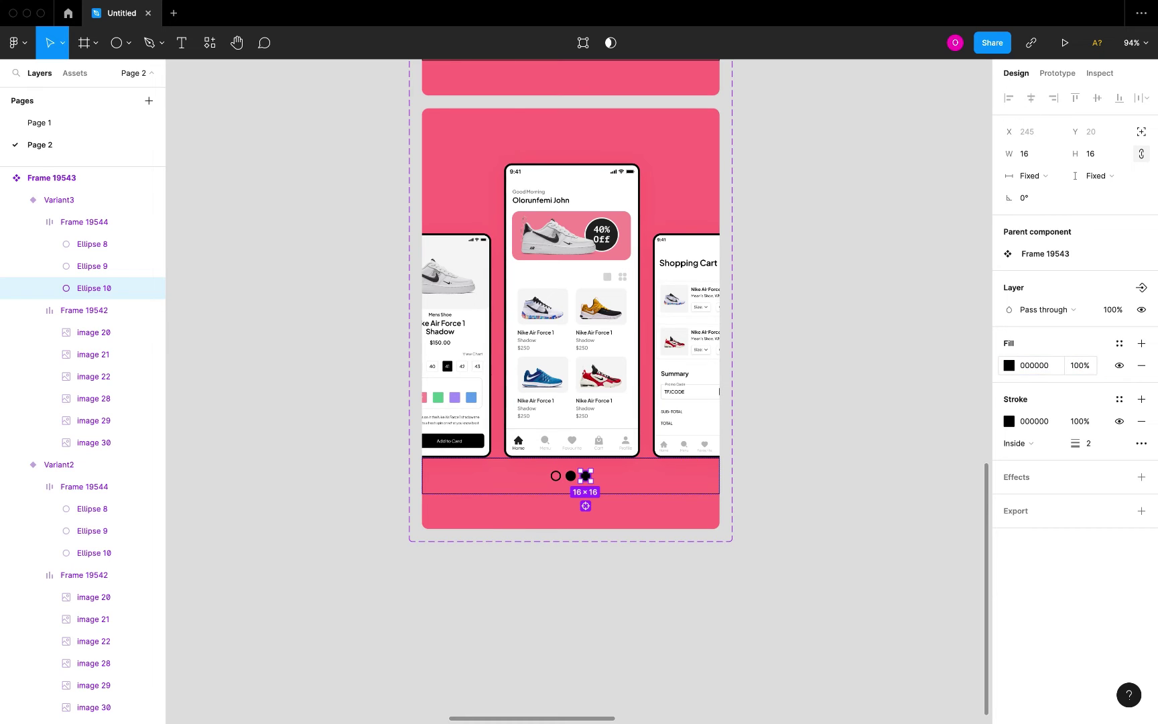
Step: Set the middle dot, Ellipse 9, to 0% fill opacity, leaving it hollow
click(570, 476)
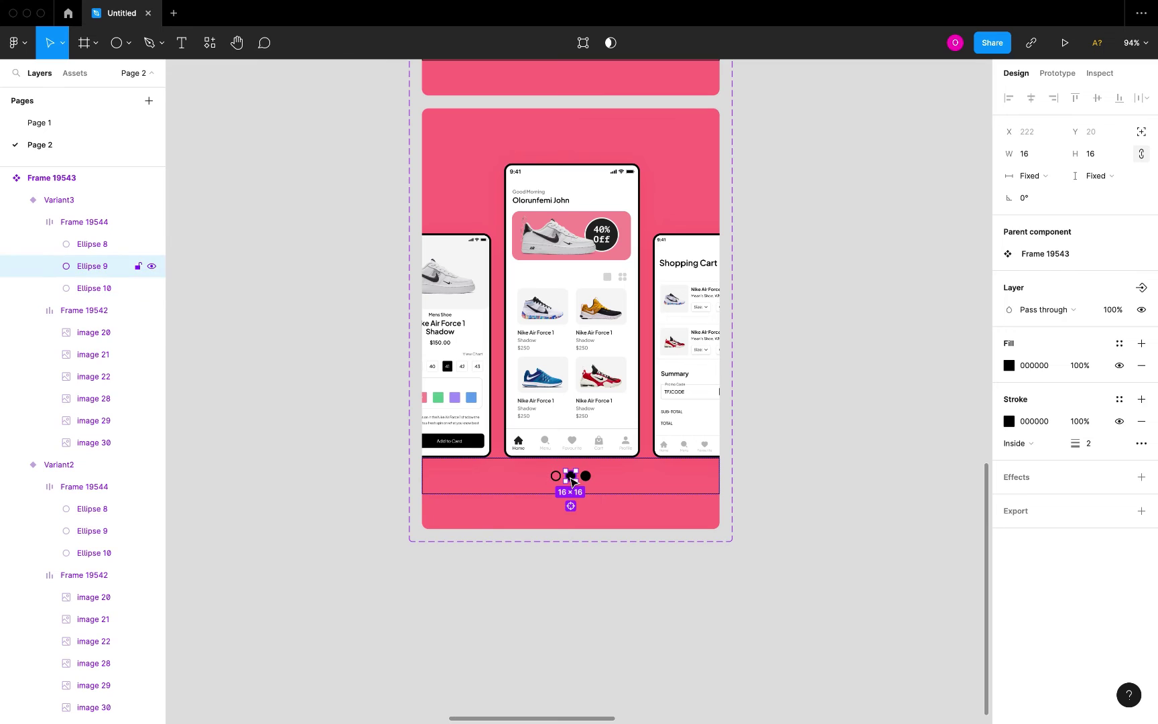
click(1084, 371)
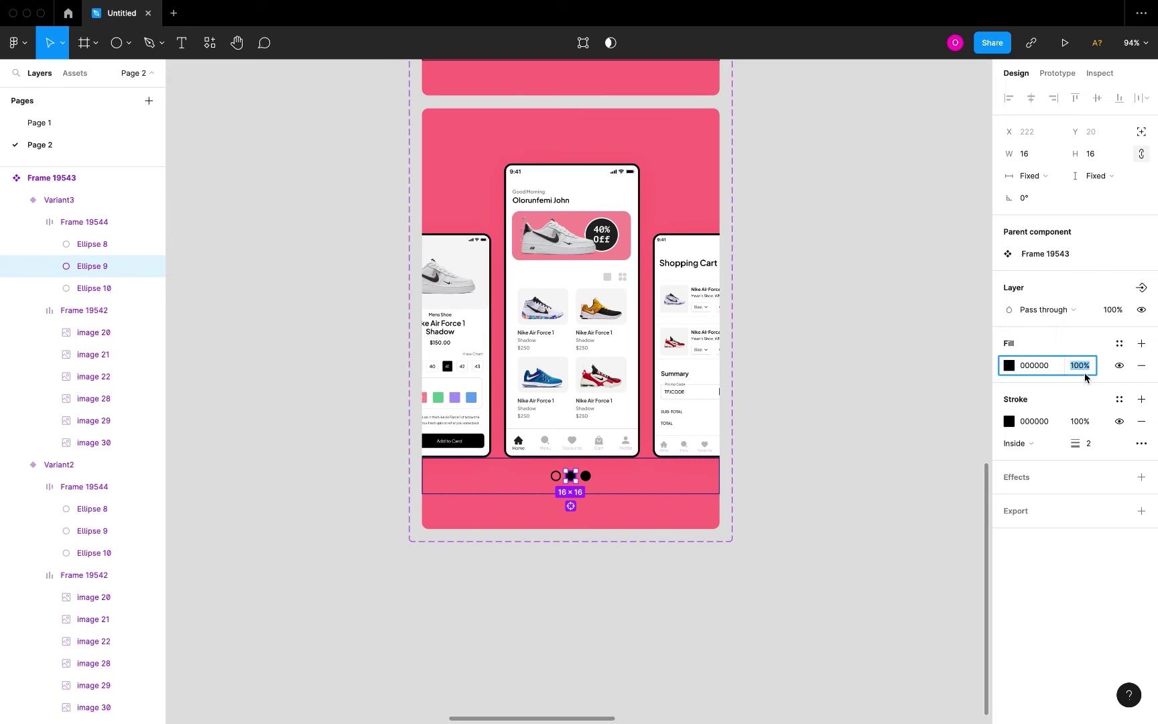
text(0)
key(Return)
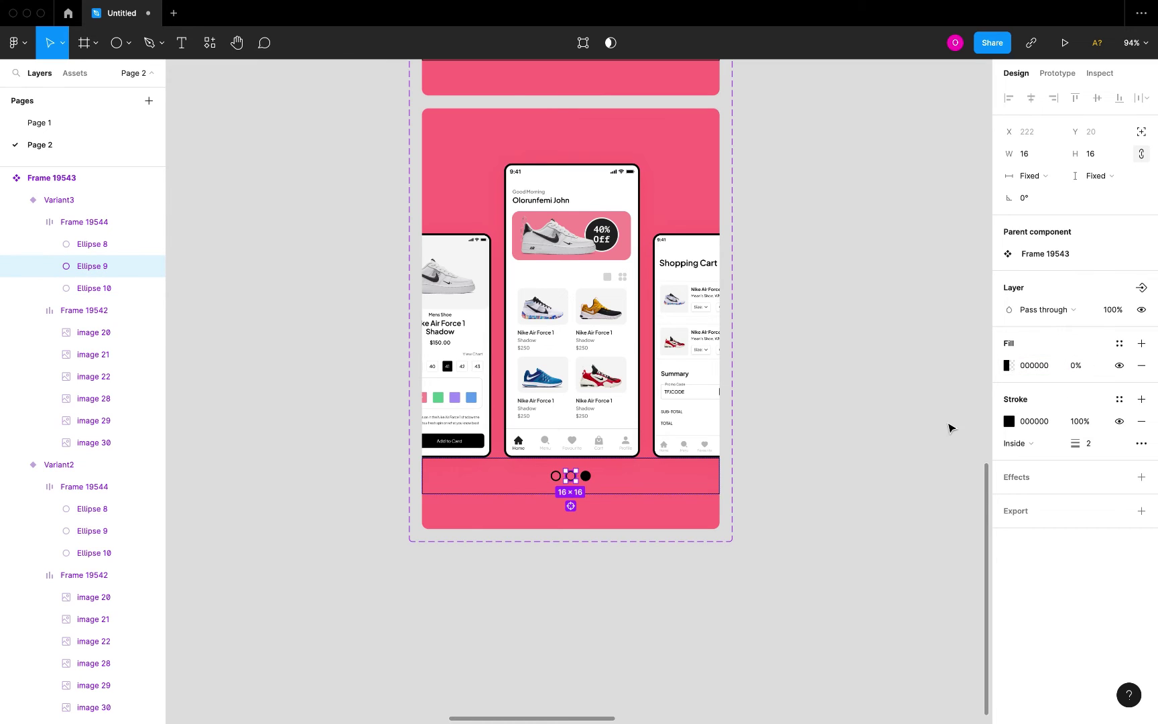
scroll(851, 448, down, 3)
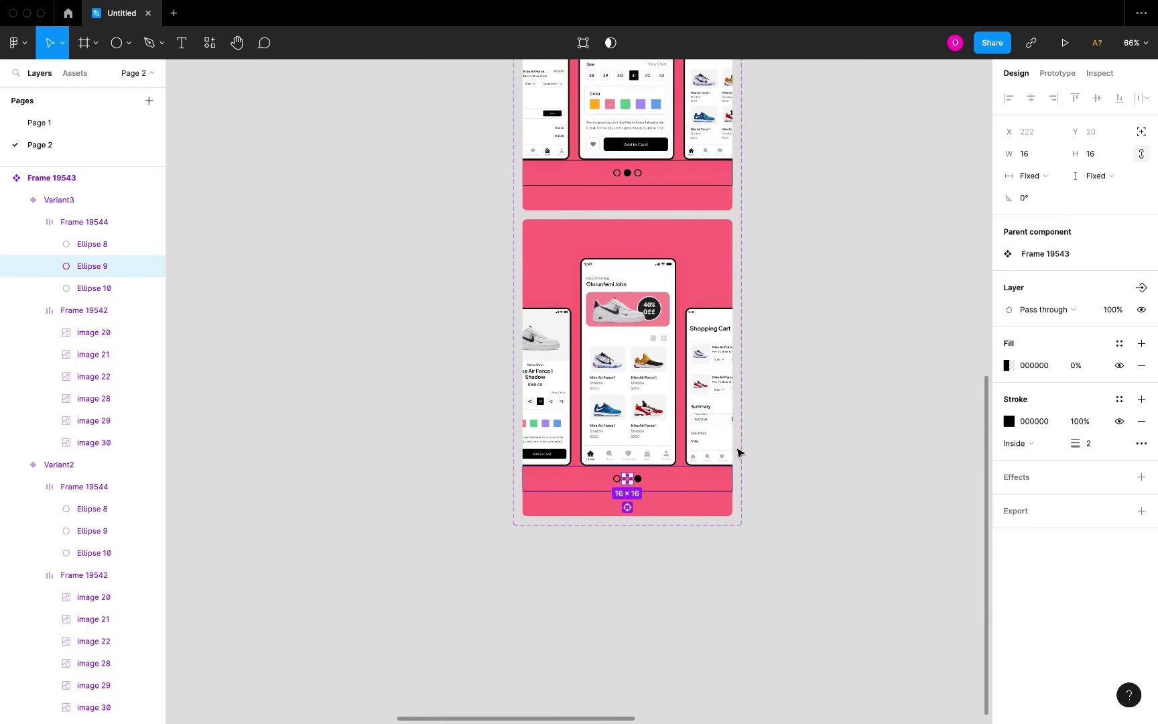
scroll(730, 452, down, 5)
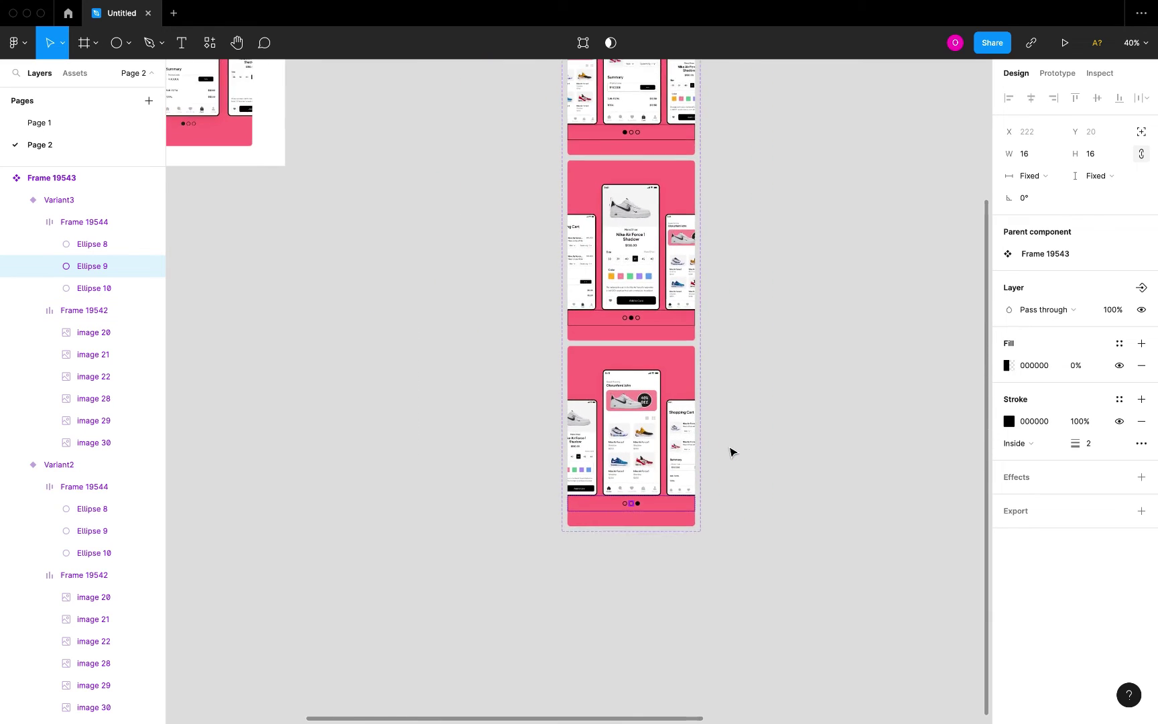
scroll(730, 452, up, 1)
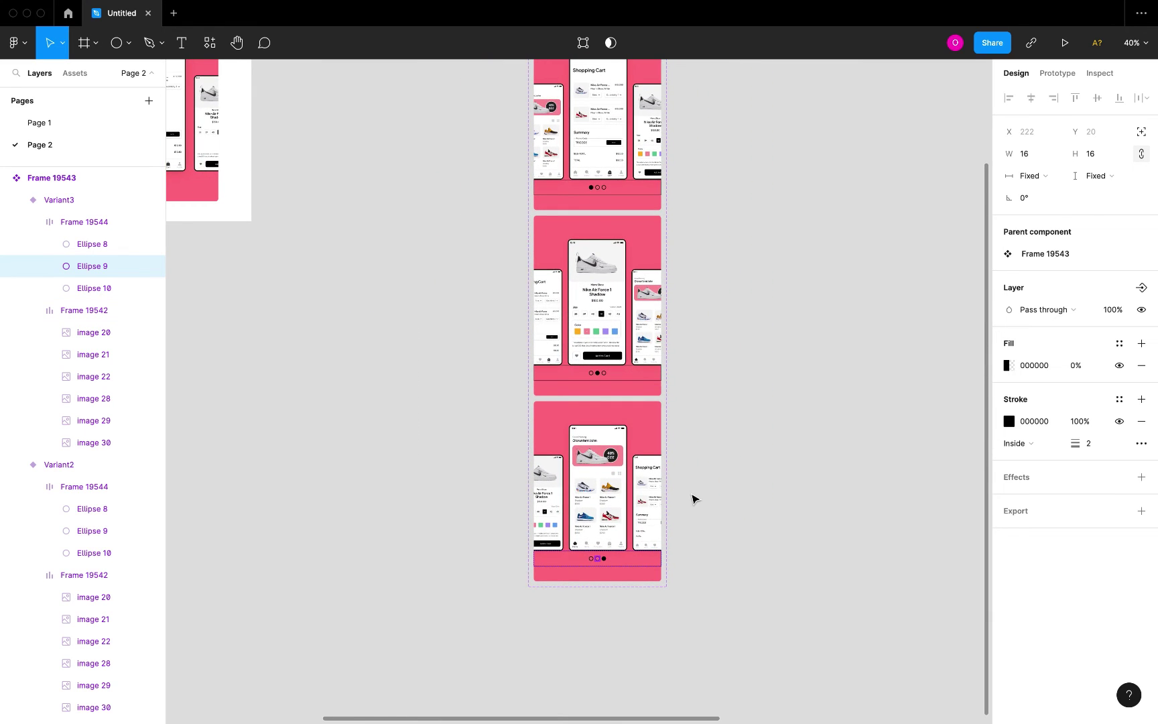
scroll(693, 499, up, 3)
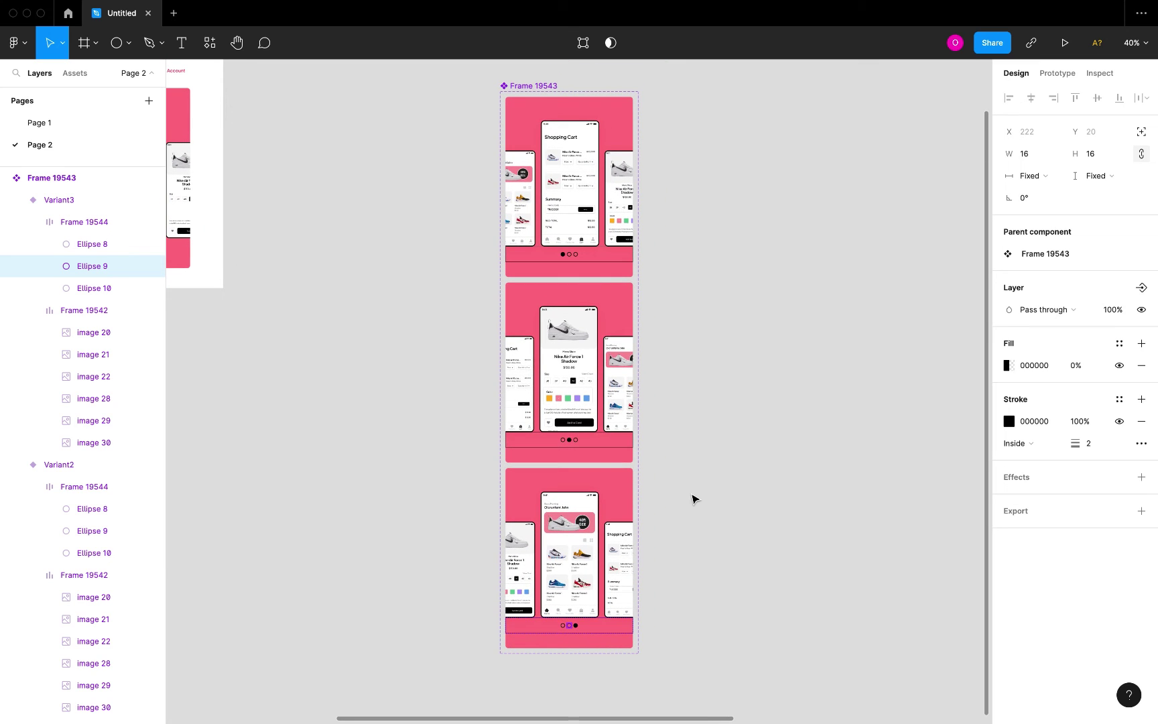
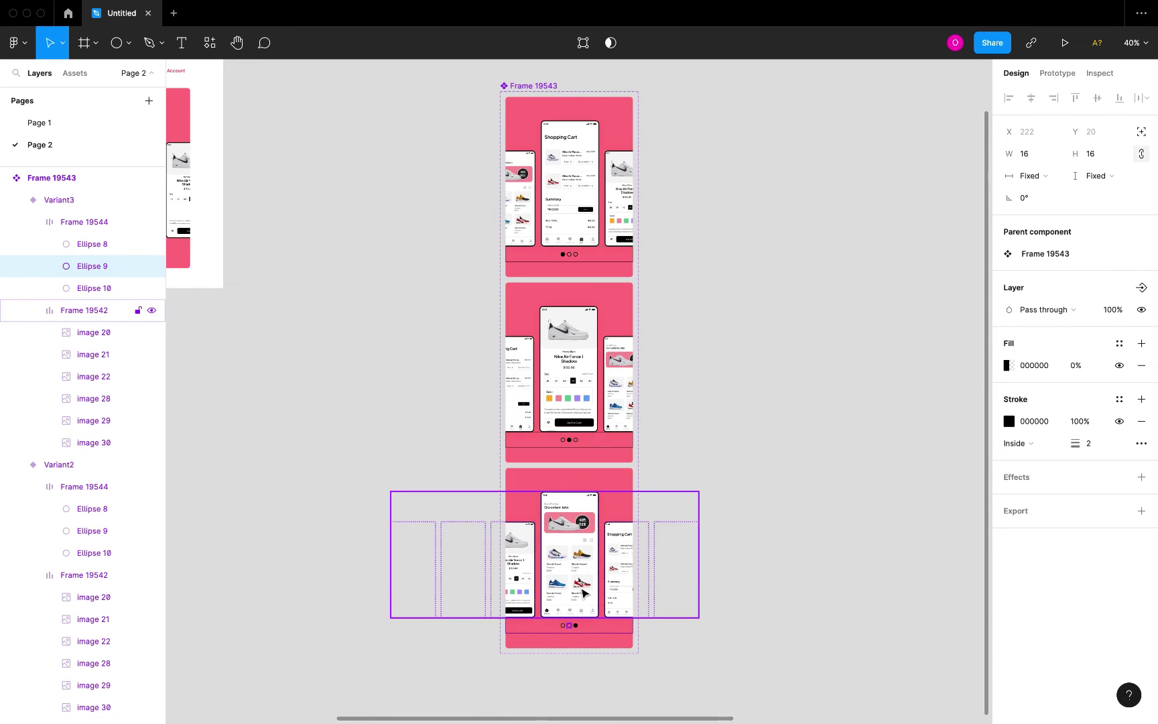
Step: Select Variant3 and add a new Variant4 beneath it in the Frame 19543 component set
scroll(576, 599, down, 3)
scroll(584, 590, up, 5)
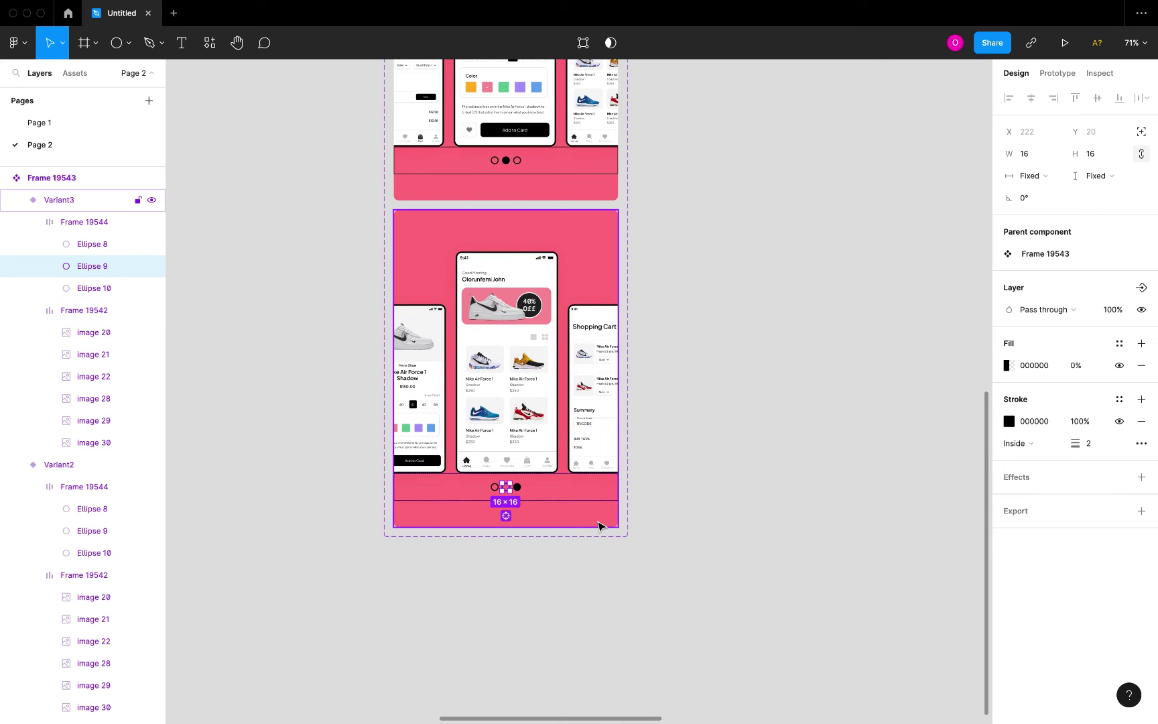
click(675, 498)
click(587, 259)
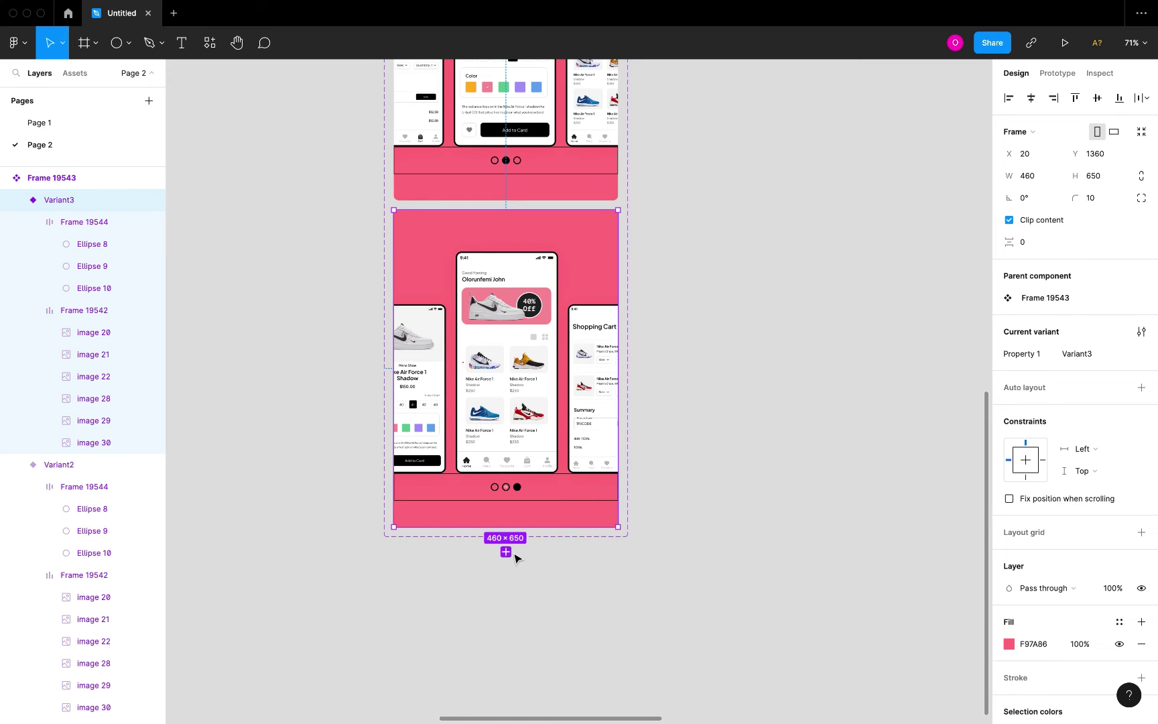
click(506, 553)
Step: Slide Variant4's phone row left so the Shopping Cart screen sits in the centre
scroll(554, 573, down, 5)
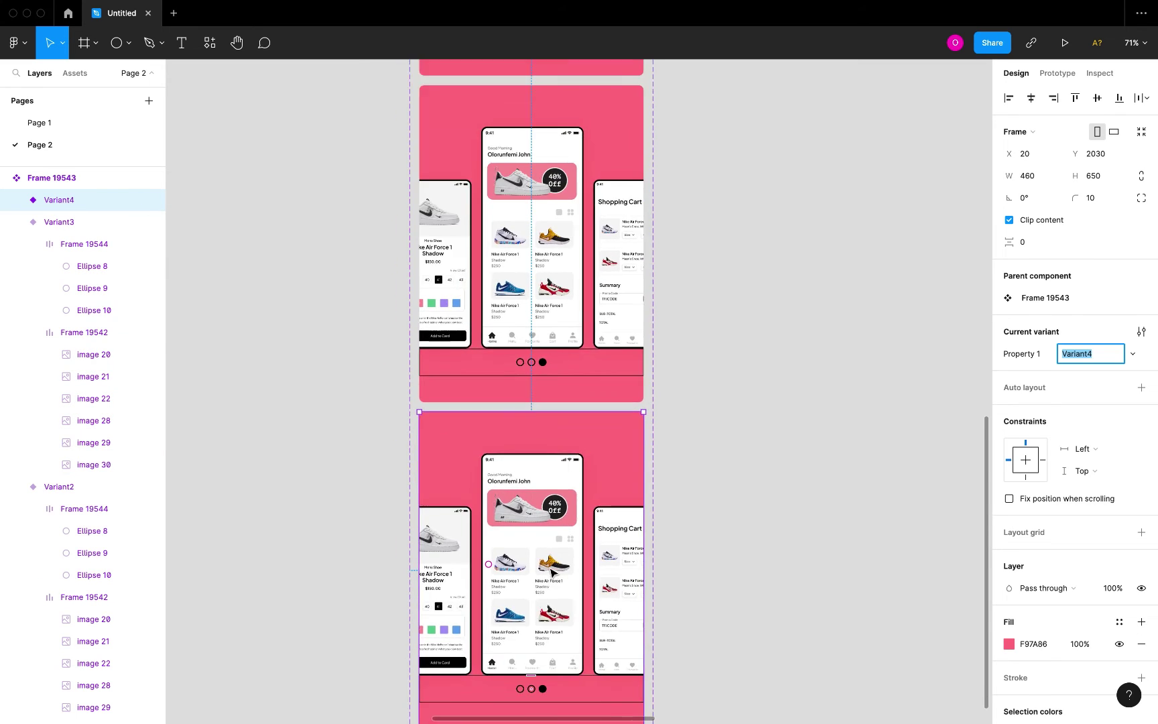
scroll(550, 572, down, 2)
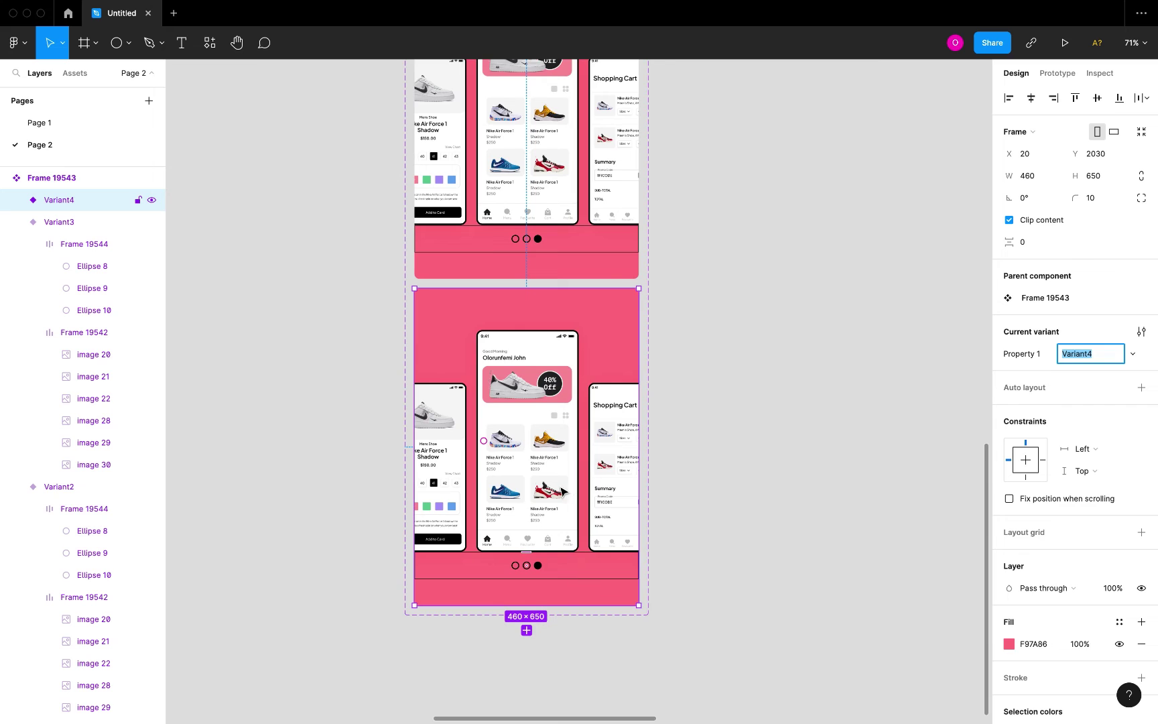
click(562, 491)
scroll(549, 463, up, 3)
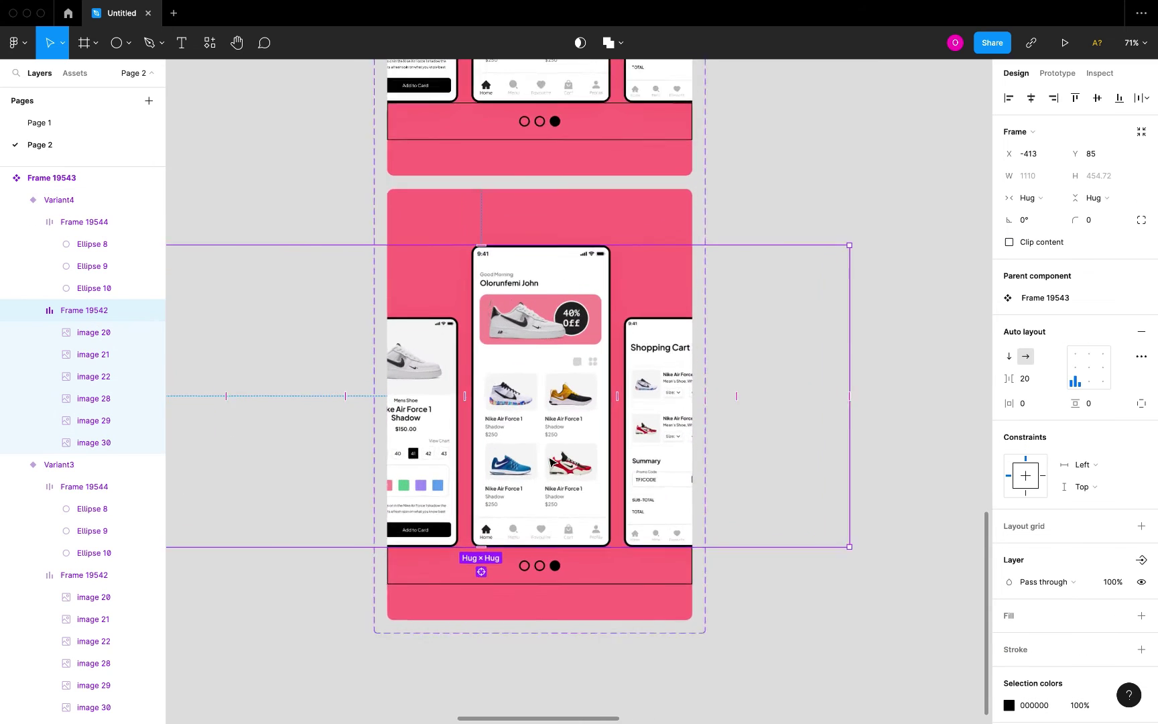
scroll(551, 462, up, 5)
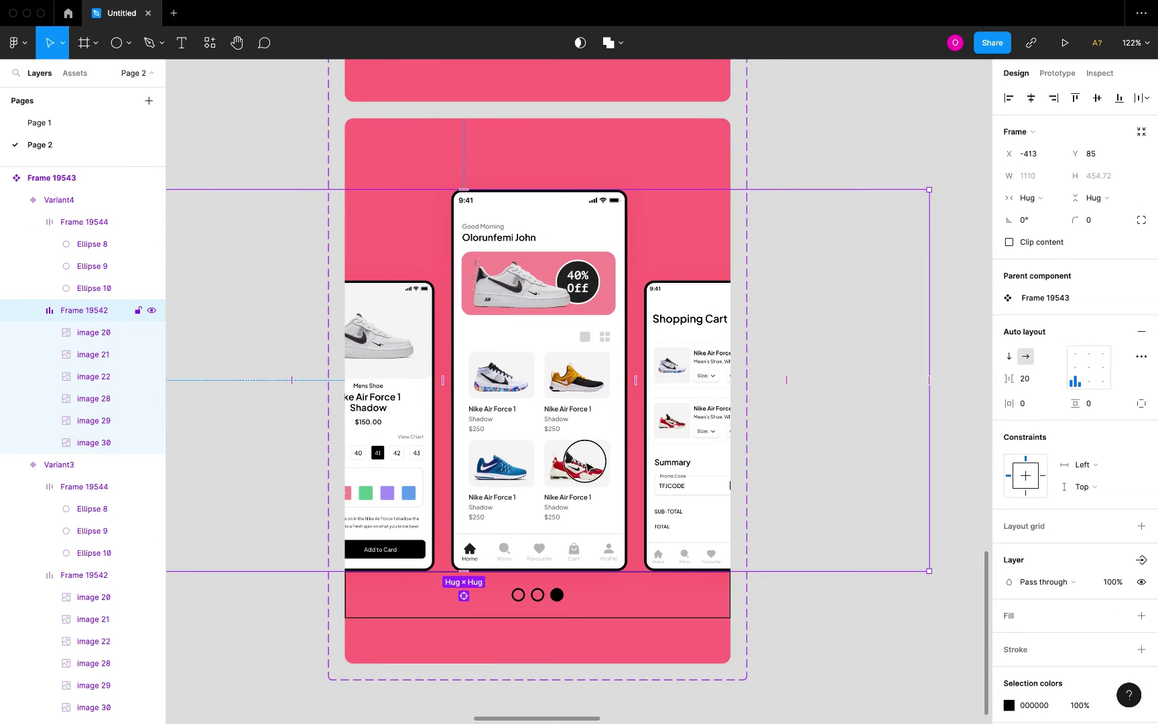
drag(534, 464, 396, 463)
drag(551, 476, 536, 480)
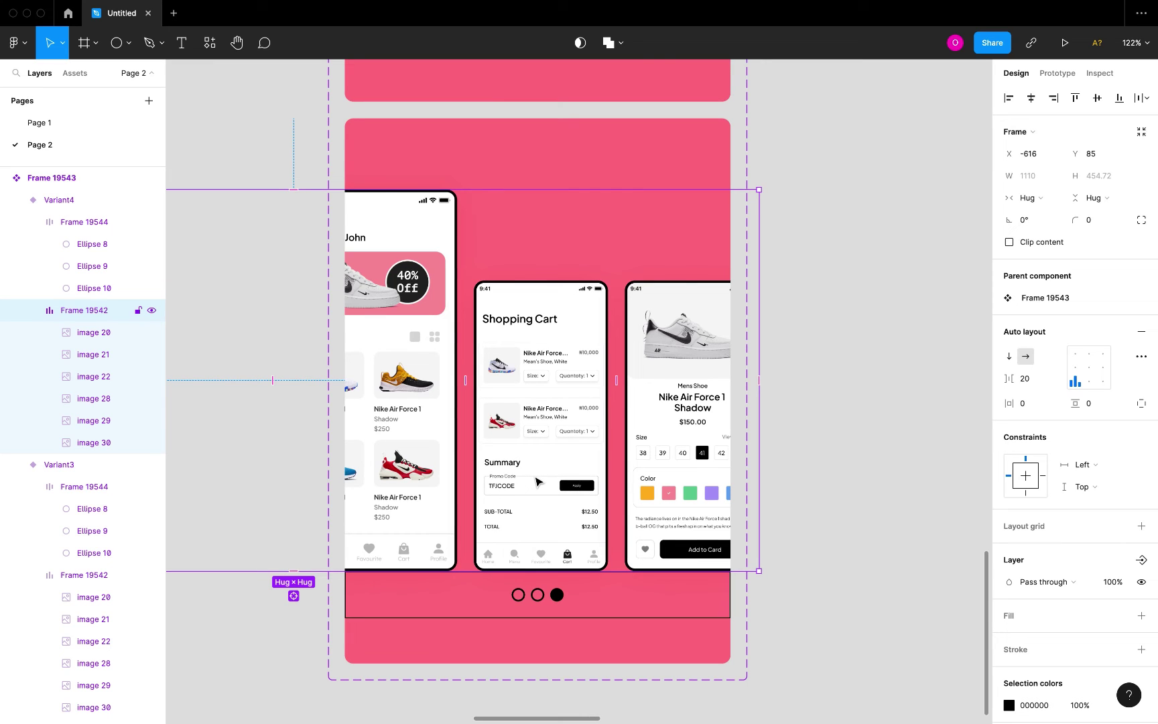
Step: Set the Shopping Cart image width to 210 and the home-screen image width to 160
click(536, 479)
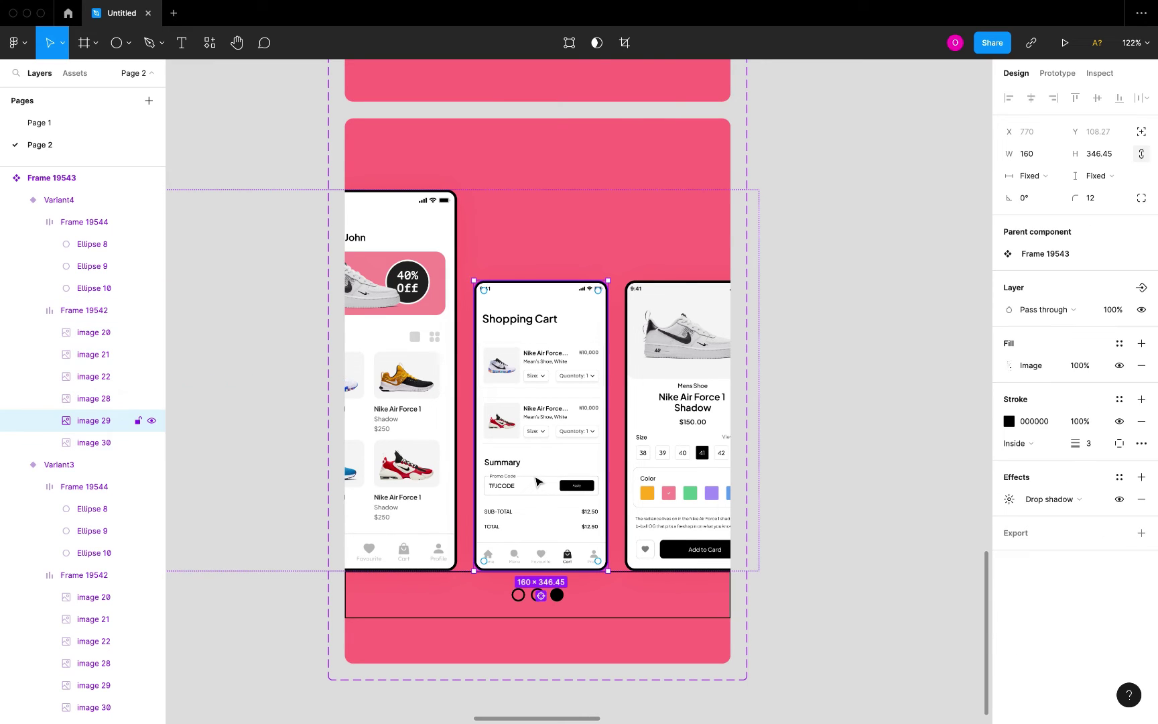
click(1047, 158)
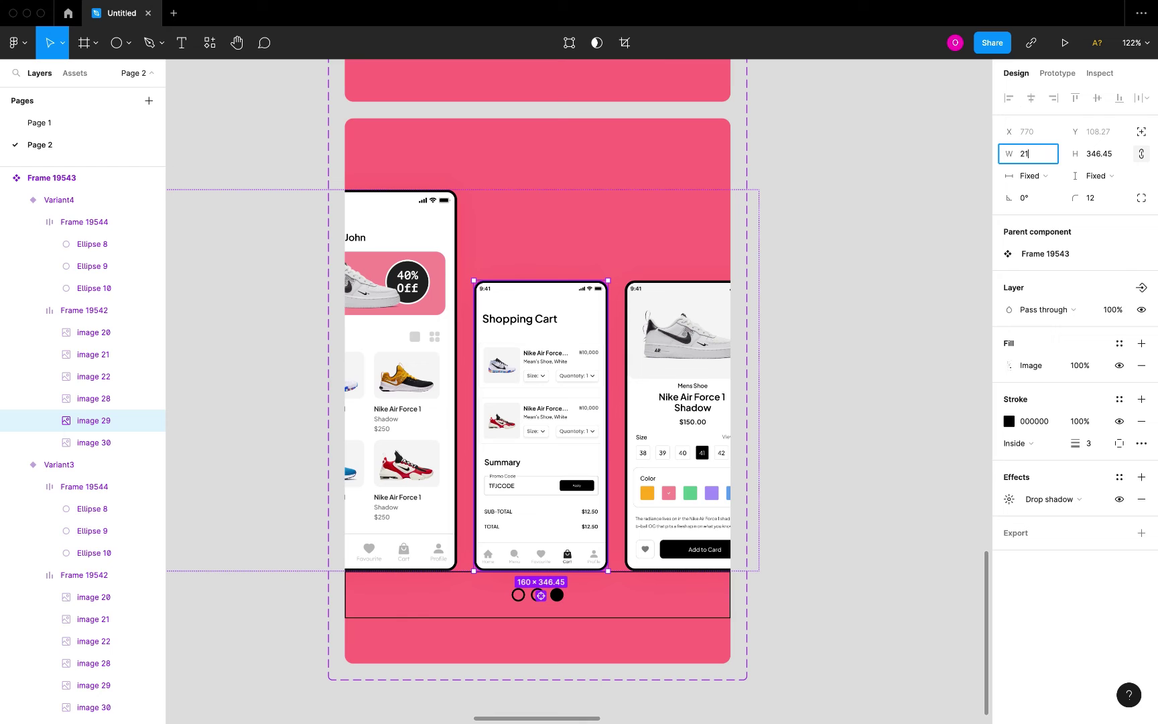
key(Return)
key(shift+Tab)
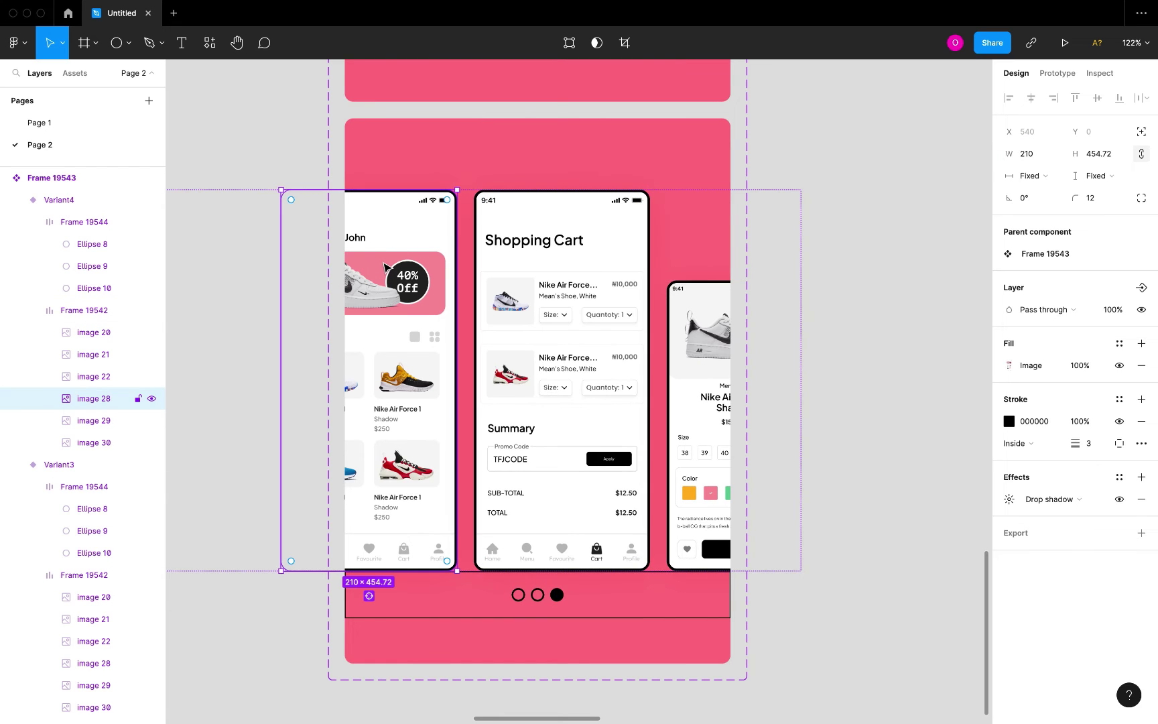
click(1047, 157)
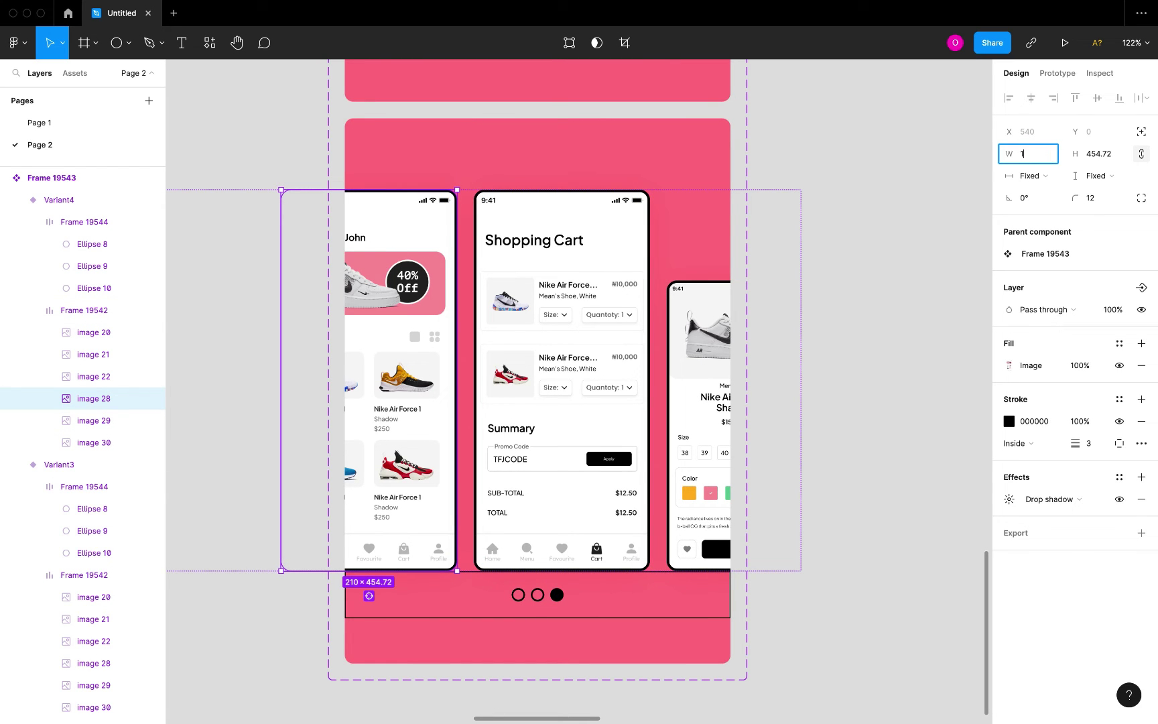
key(Return)
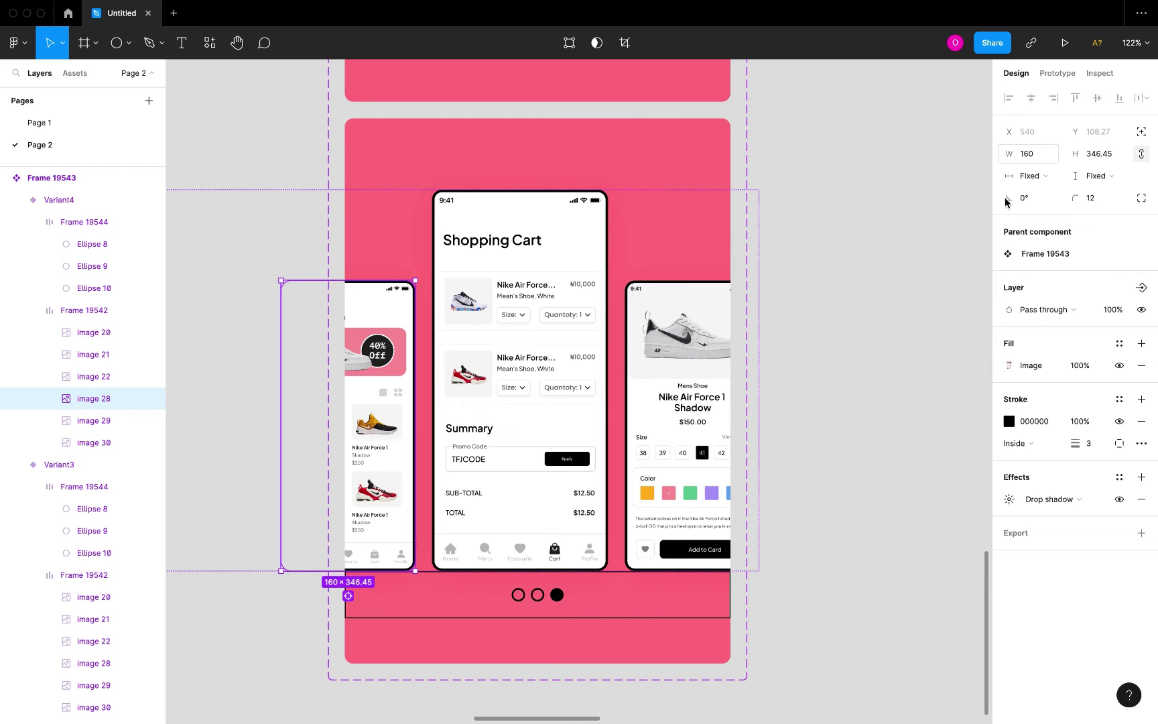
Step: Nudge Variant4's phone row slightly right to recentre it
click(795, 628)
click(620, 479)
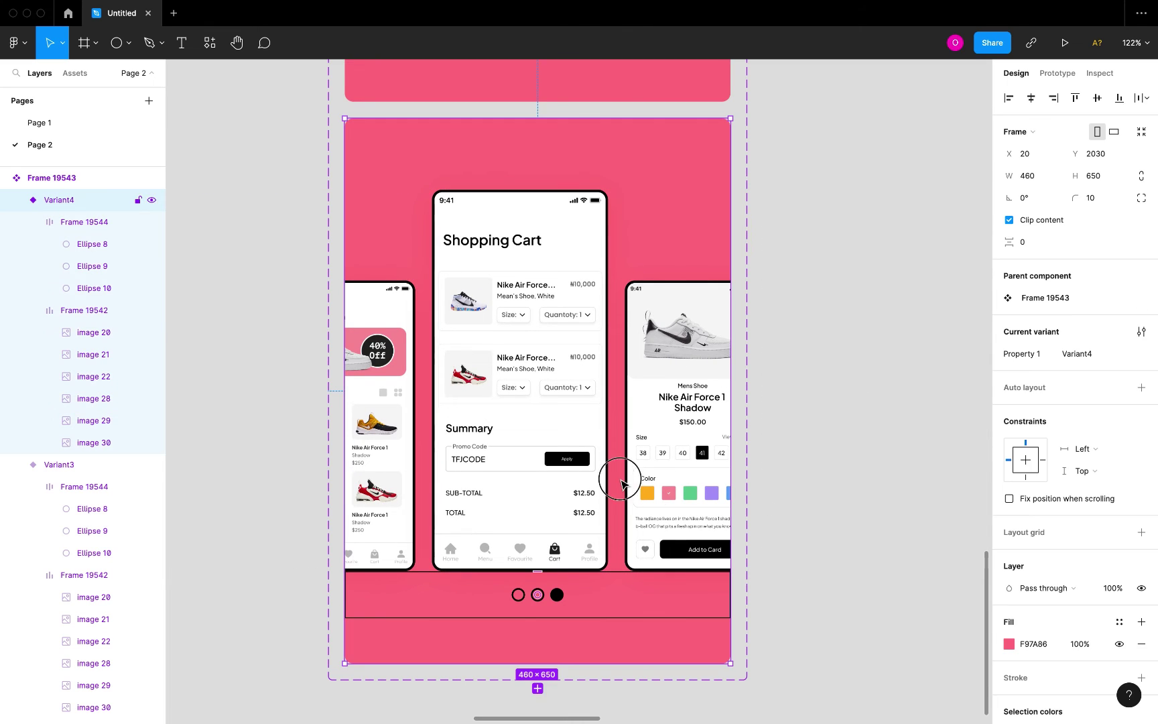
click(620, 478)
drag(601, 475, 608, 477)
Step: Set the first pagination dot's fill opacity to 100% and the third dot's to 0%
double_click(520, 595)
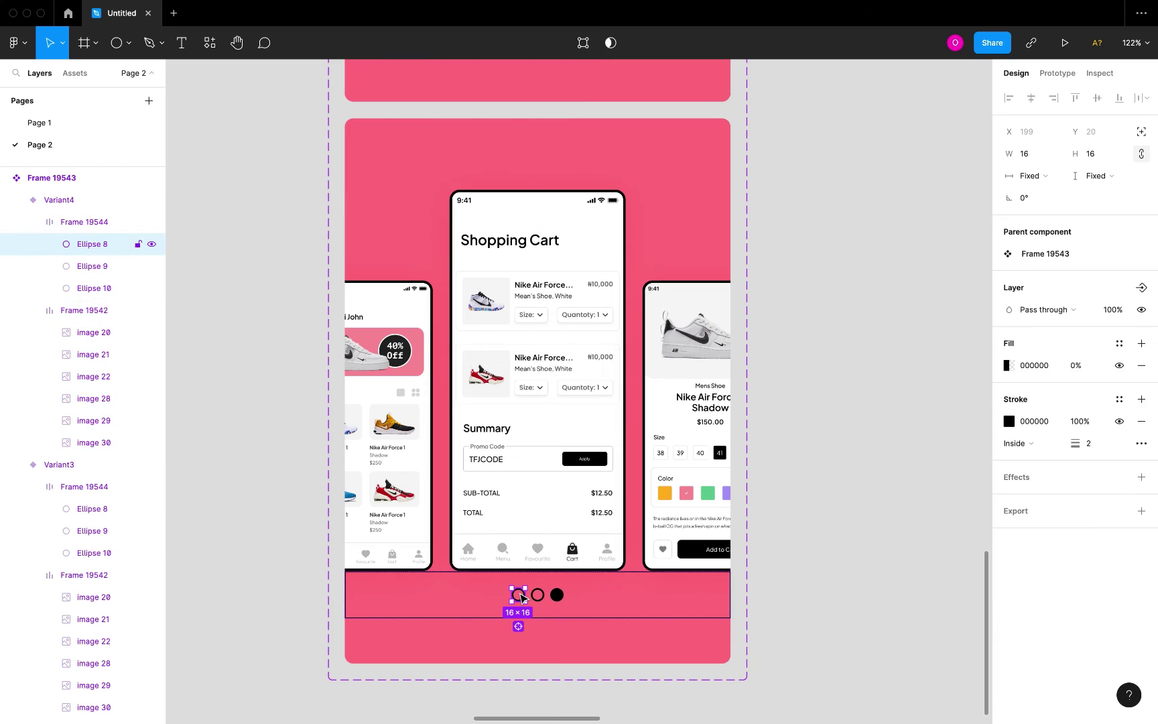
click(1080, 364)
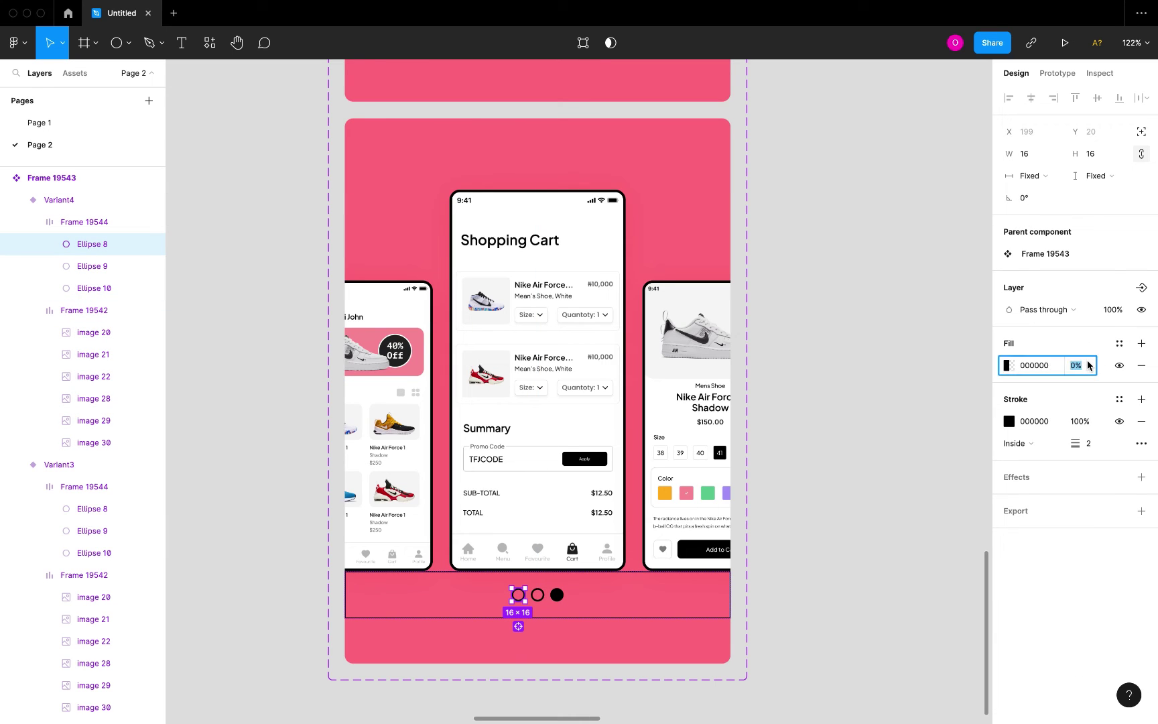
key(Return)
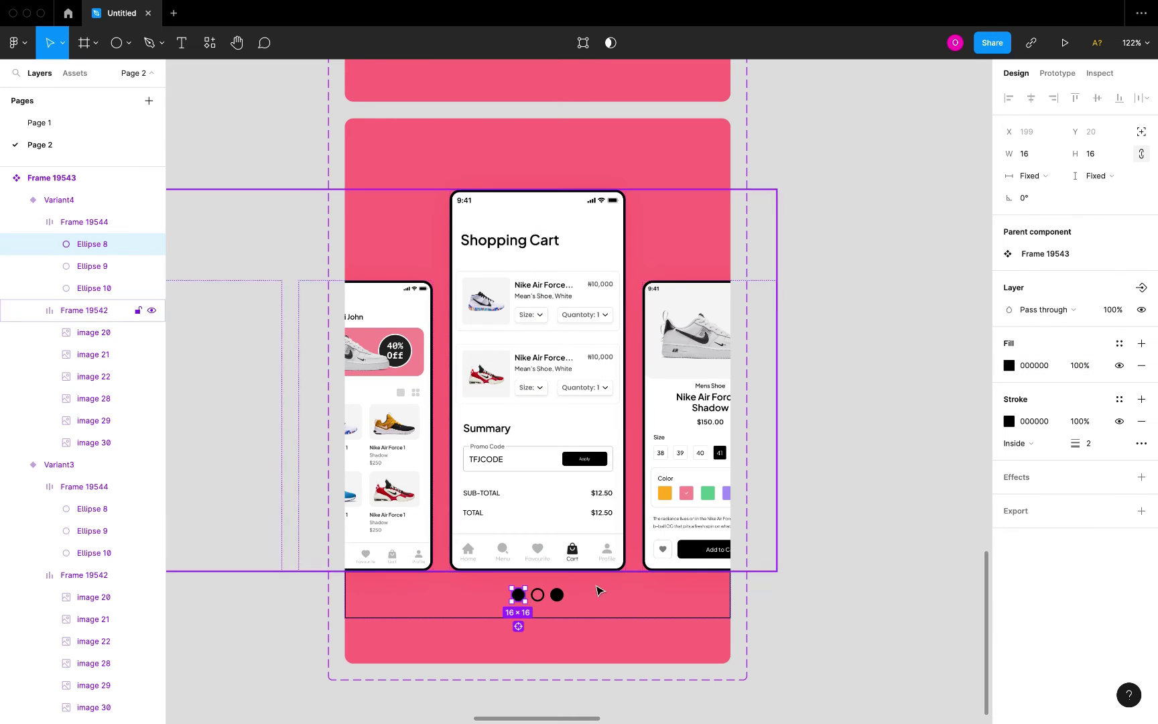
double_click(556, 594)
key(Escape)
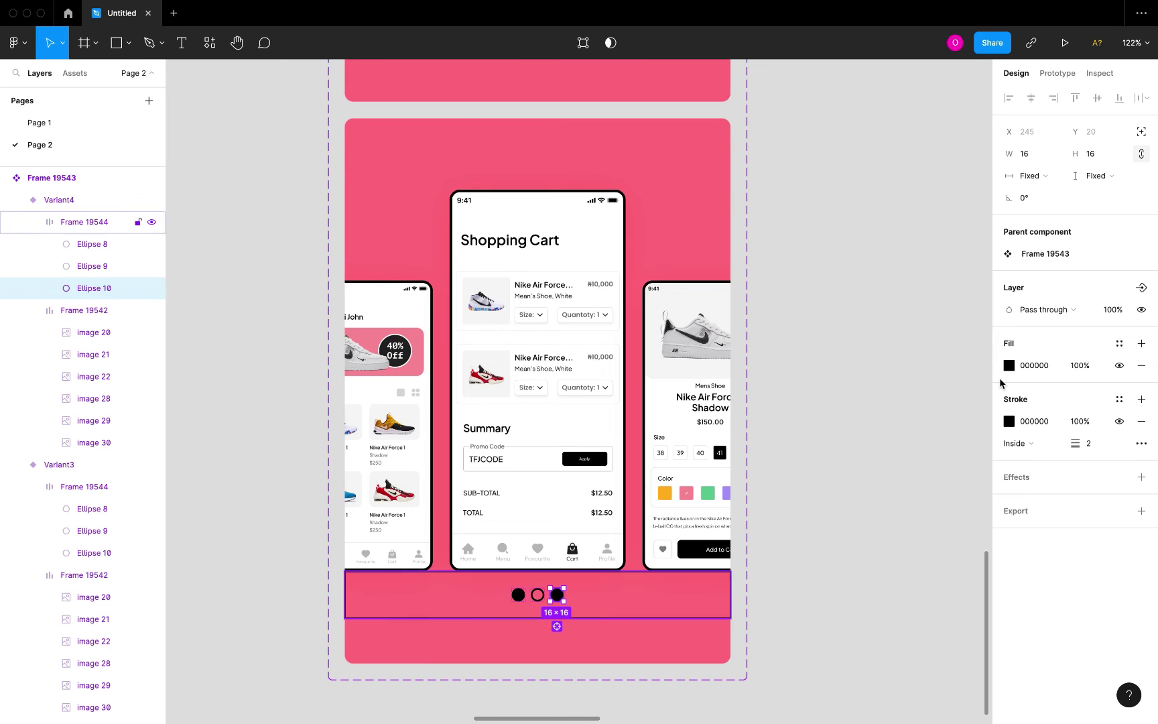
click(1087, 365)
key(Return)
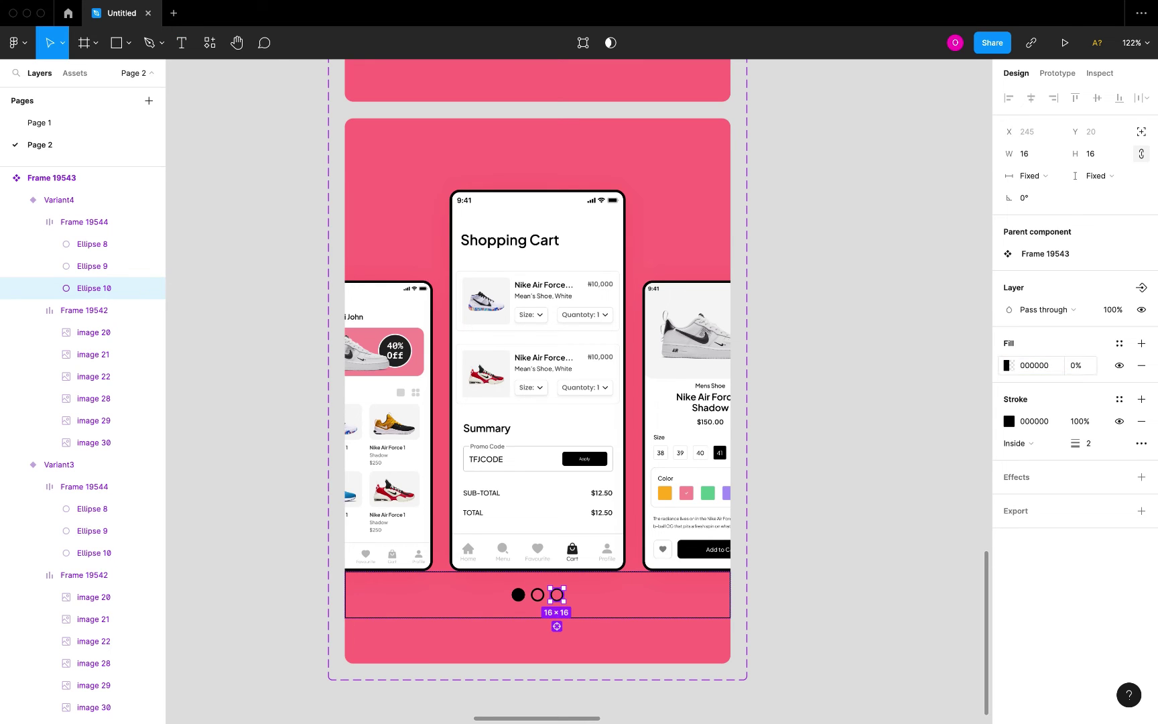
click(837, 524)
scroll(837, 524, down, 6)
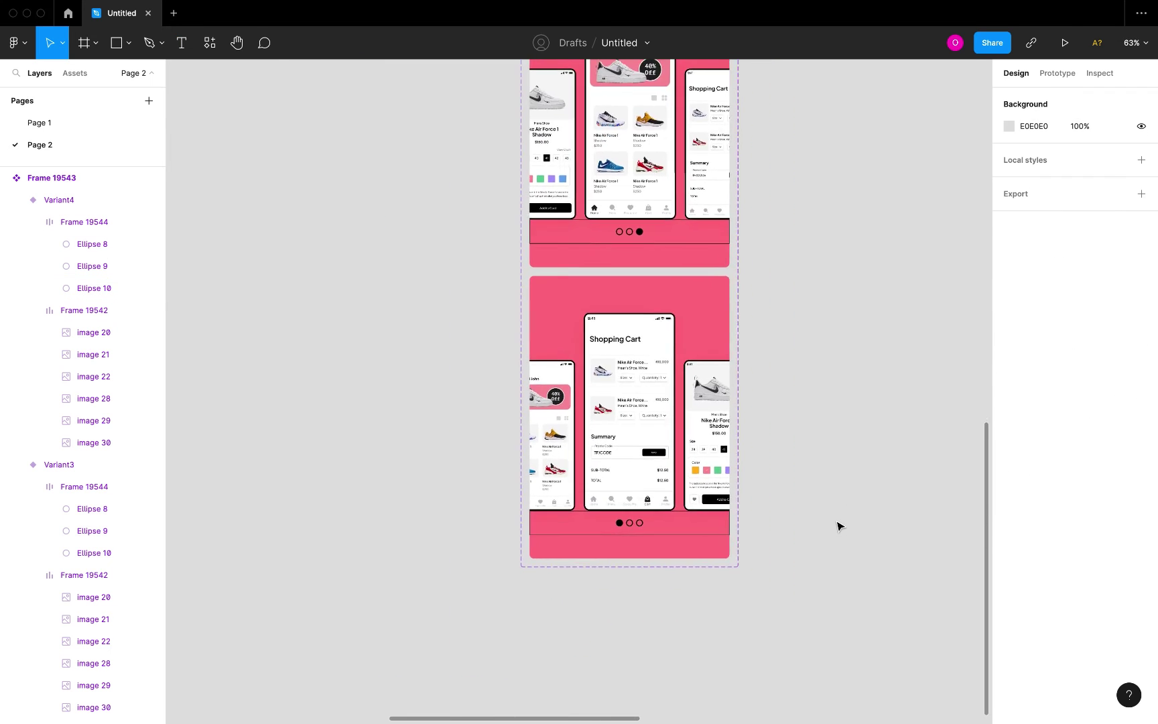
scroll(838, 524, down, 1)
scroll(837, 525, up, 3)
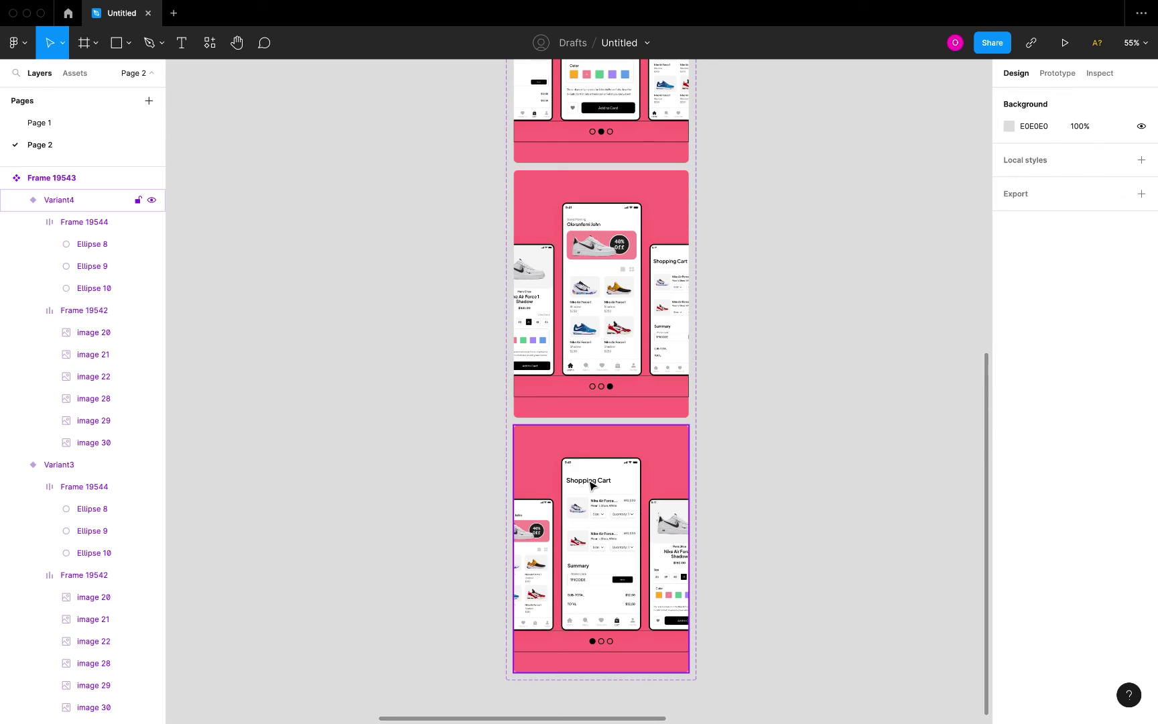
double_click(590, 485)
scroll(710, 358, up, 10)
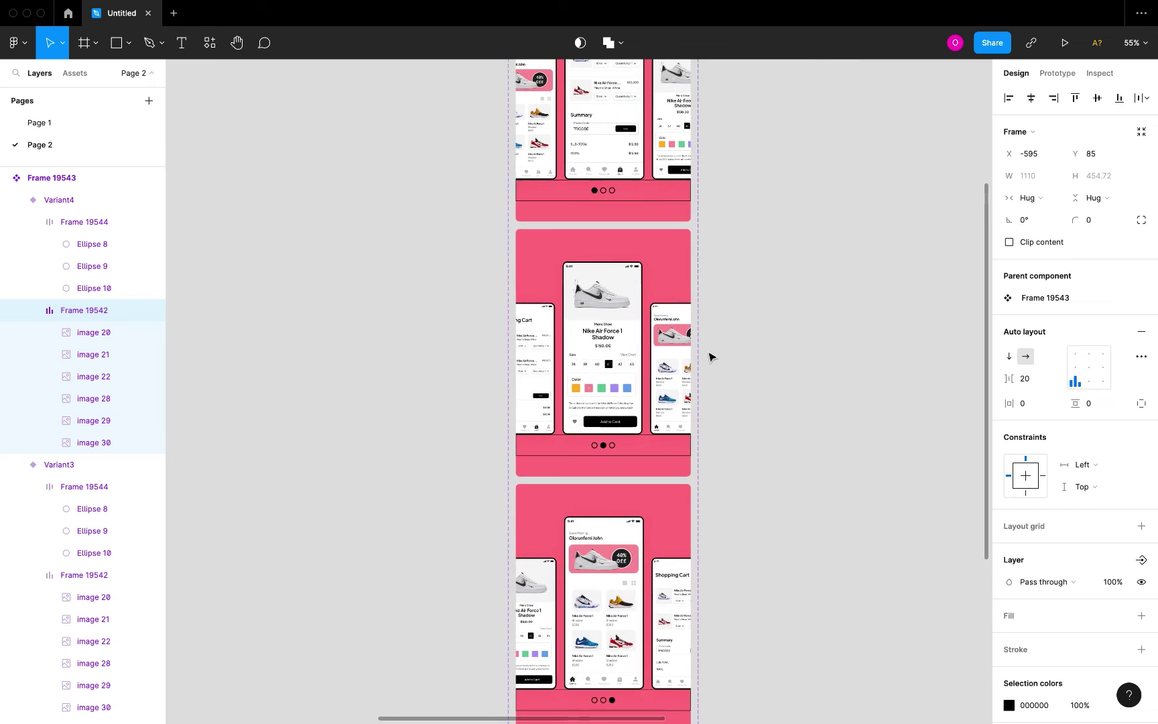
click(670, 435)
scroll(648, 545, down, 5)
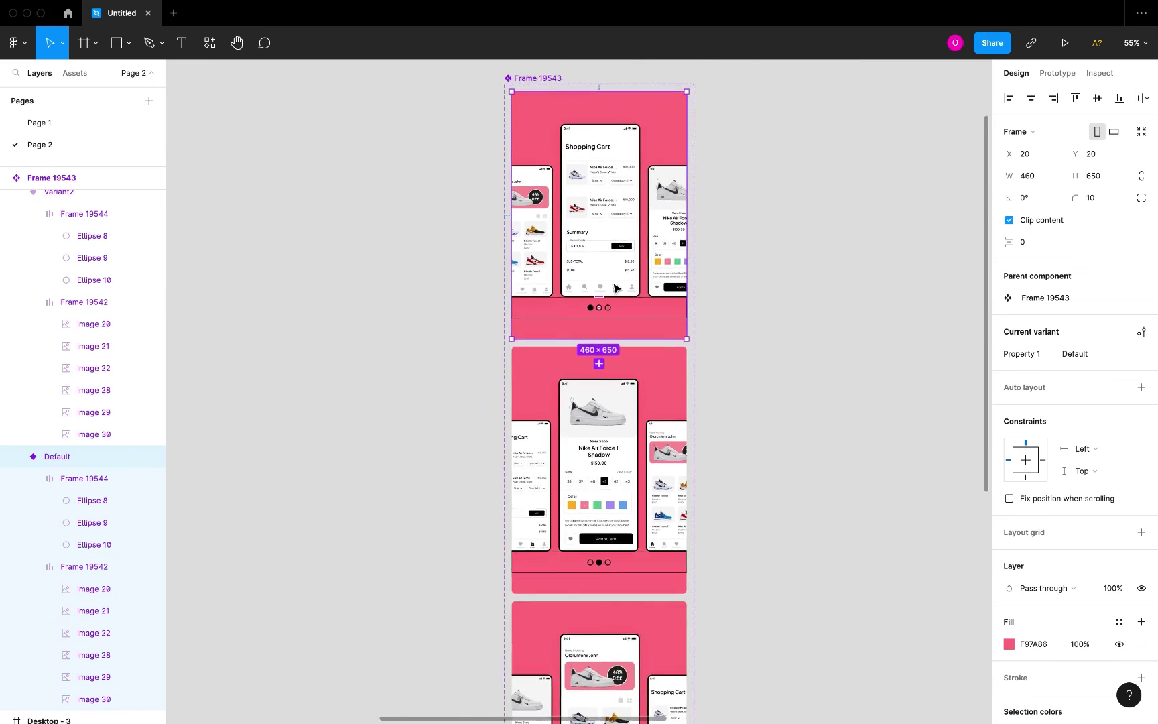
scroll(648, 545, down, 5)
click(680, 449)
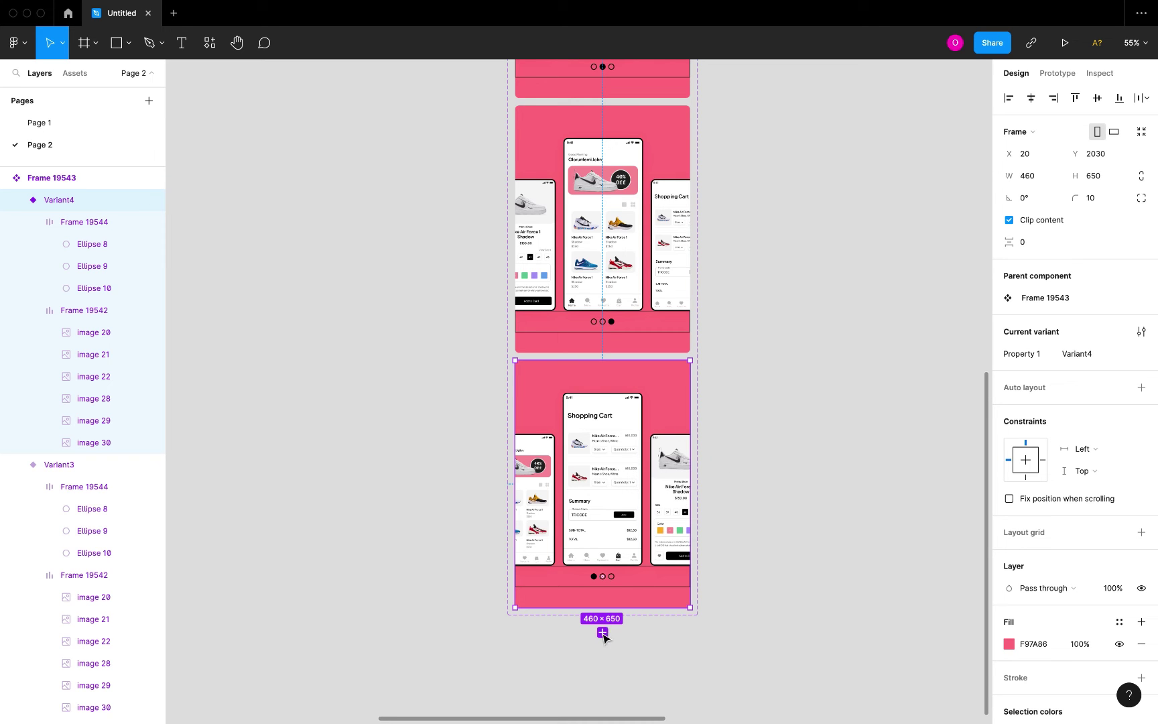
scroll(642, 532, up, 10)
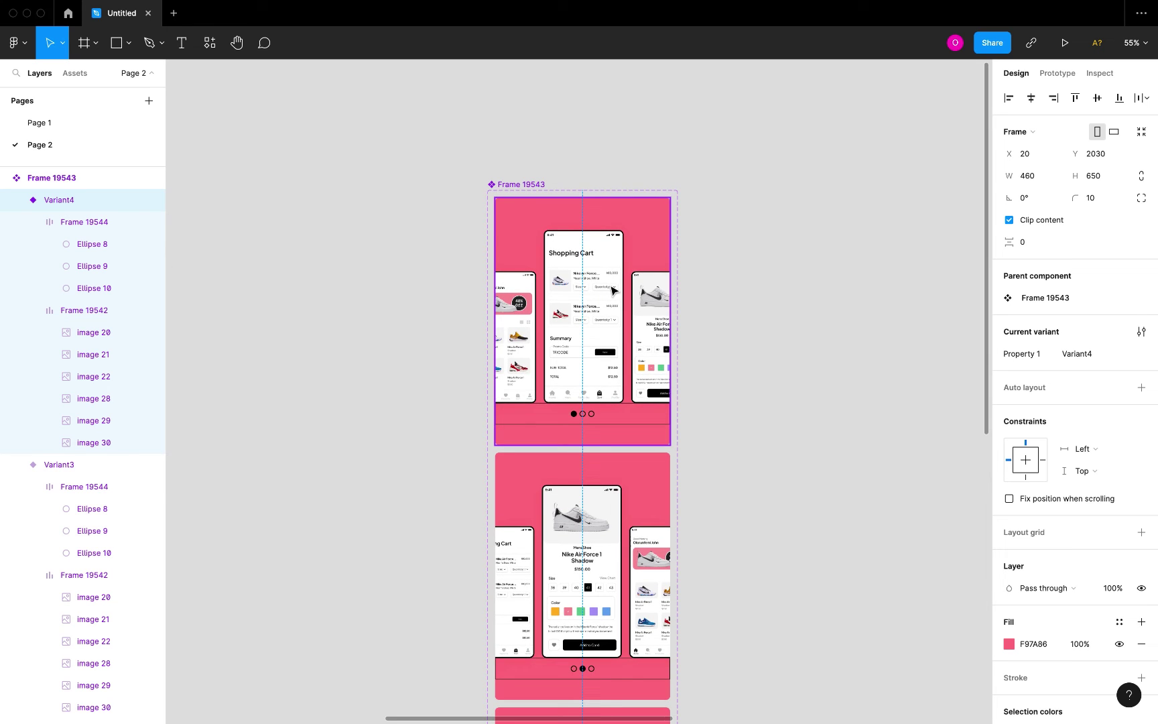
scroll(612, 291, down, 5)
scroll(606, 335, down, 1)
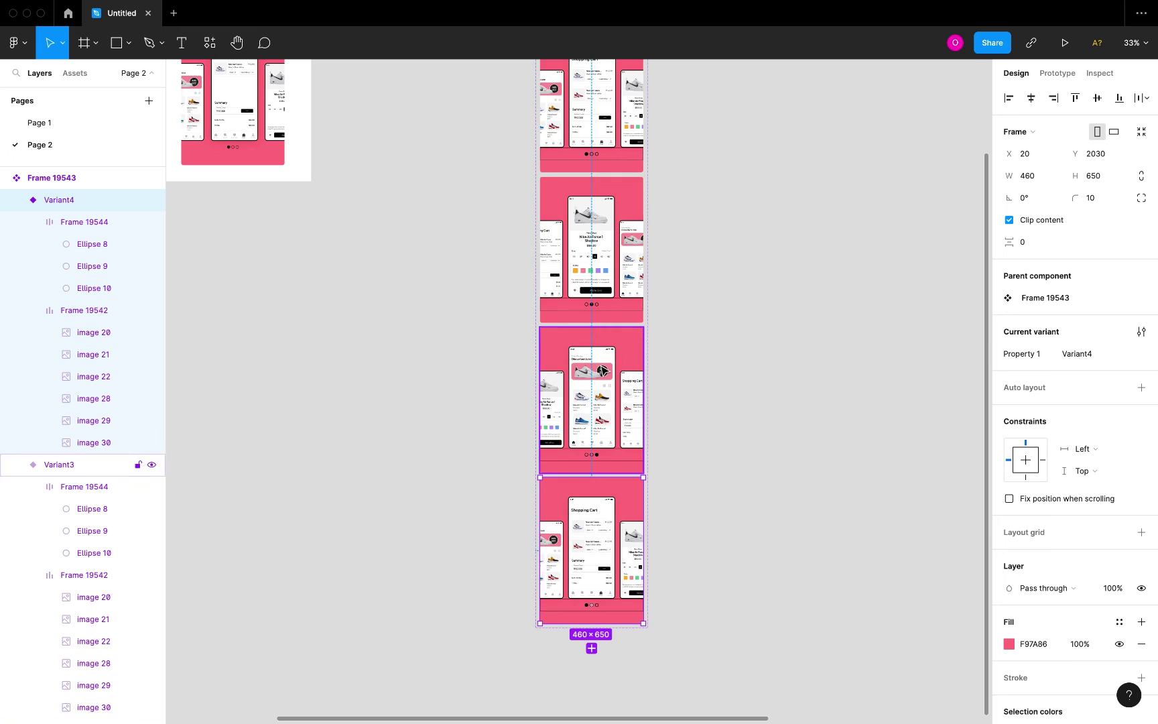
scroll(603, 370, up, 2)
scroll(603, 370, up, 1)
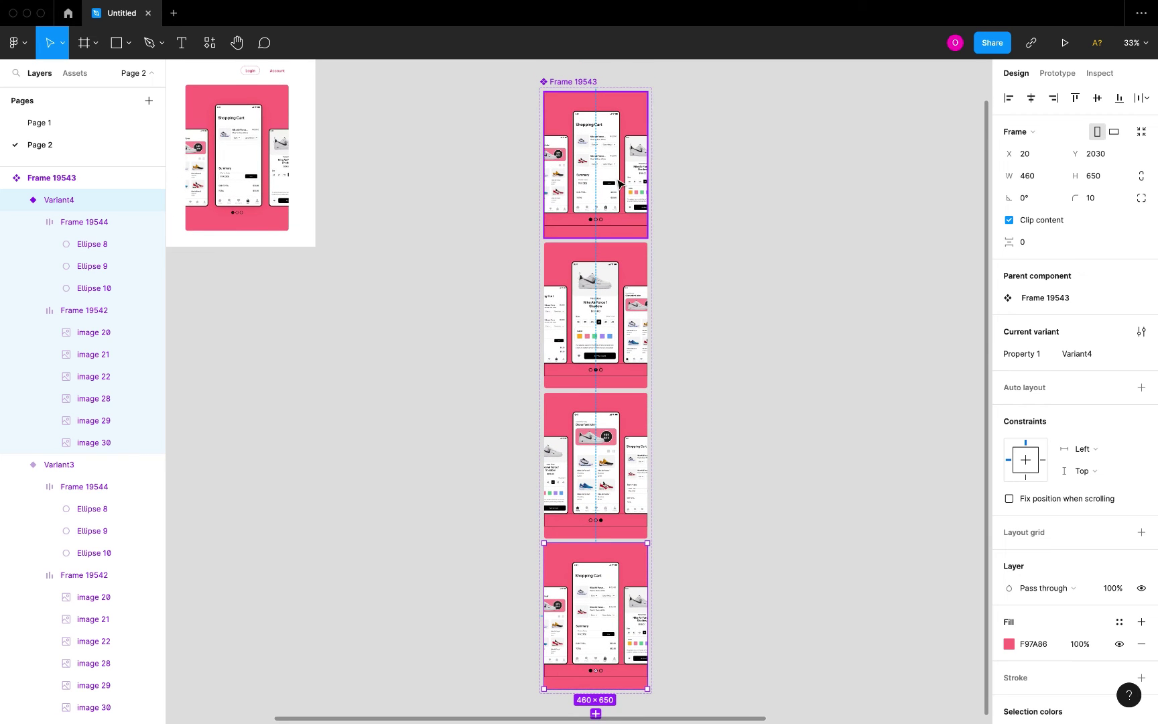
scroll(607, 348, up, 3)
scroll(613, 328, up, 5)
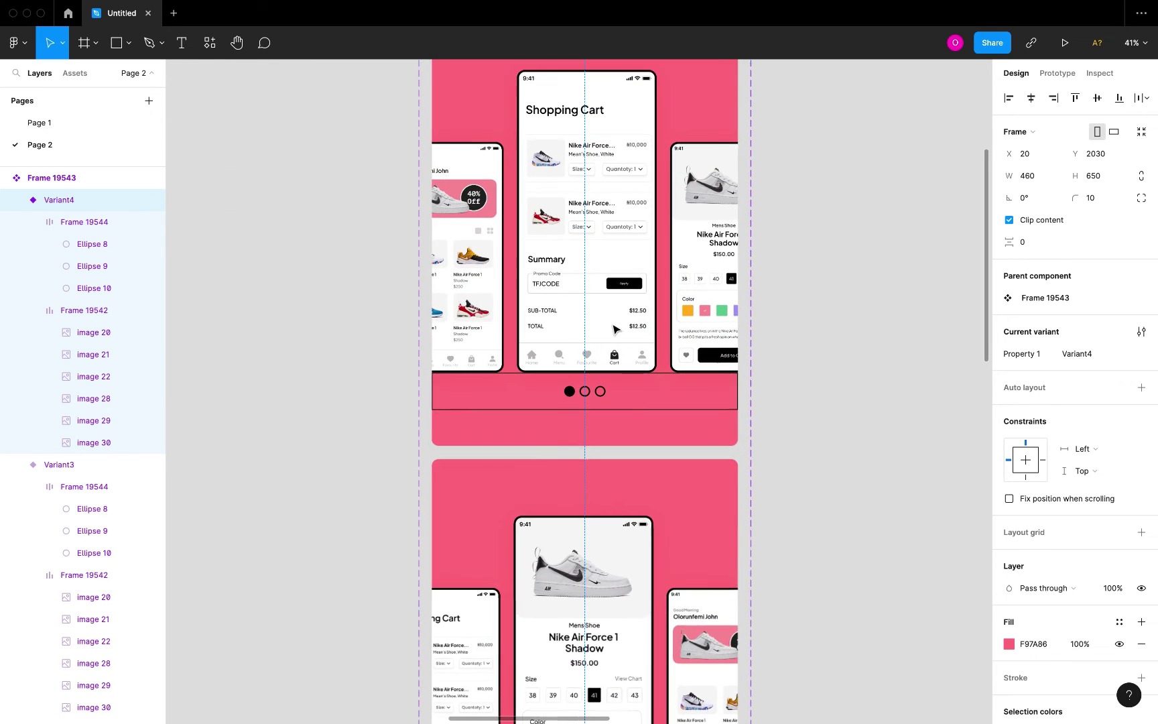
Step: Shift-select the Frame 19544 dot rows of the carousel variants
click(670, 395)
scroll(674, 397, down, 3)
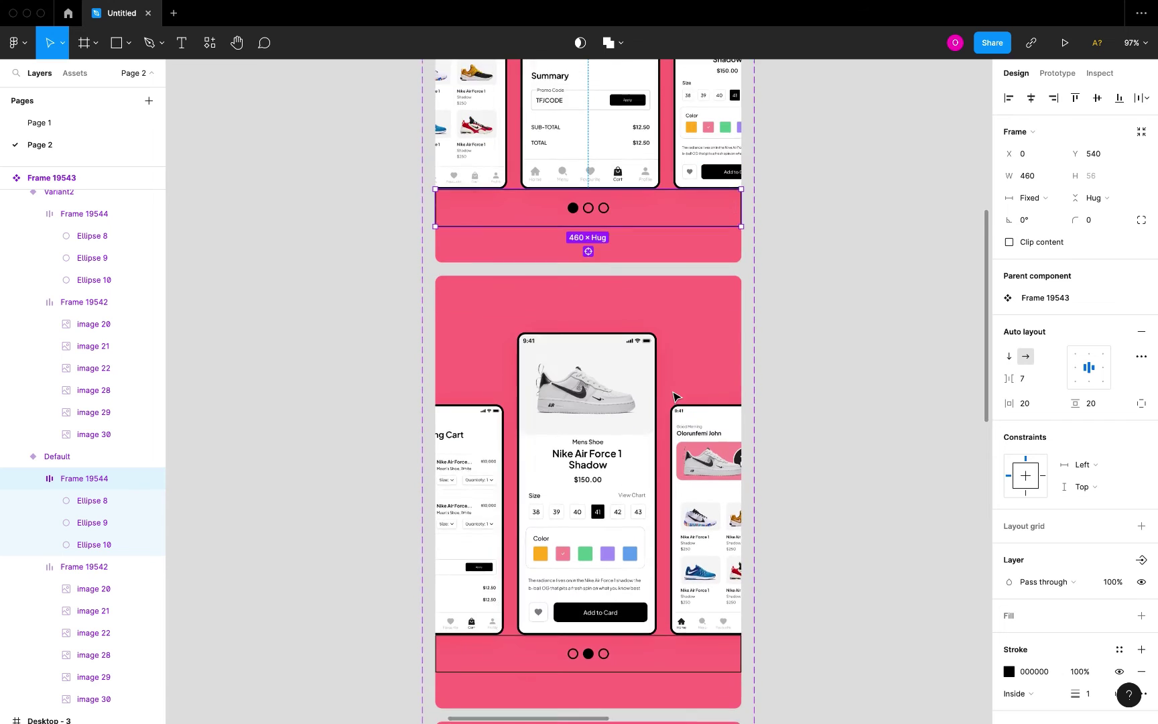
scroll(675, 494, down, 5)
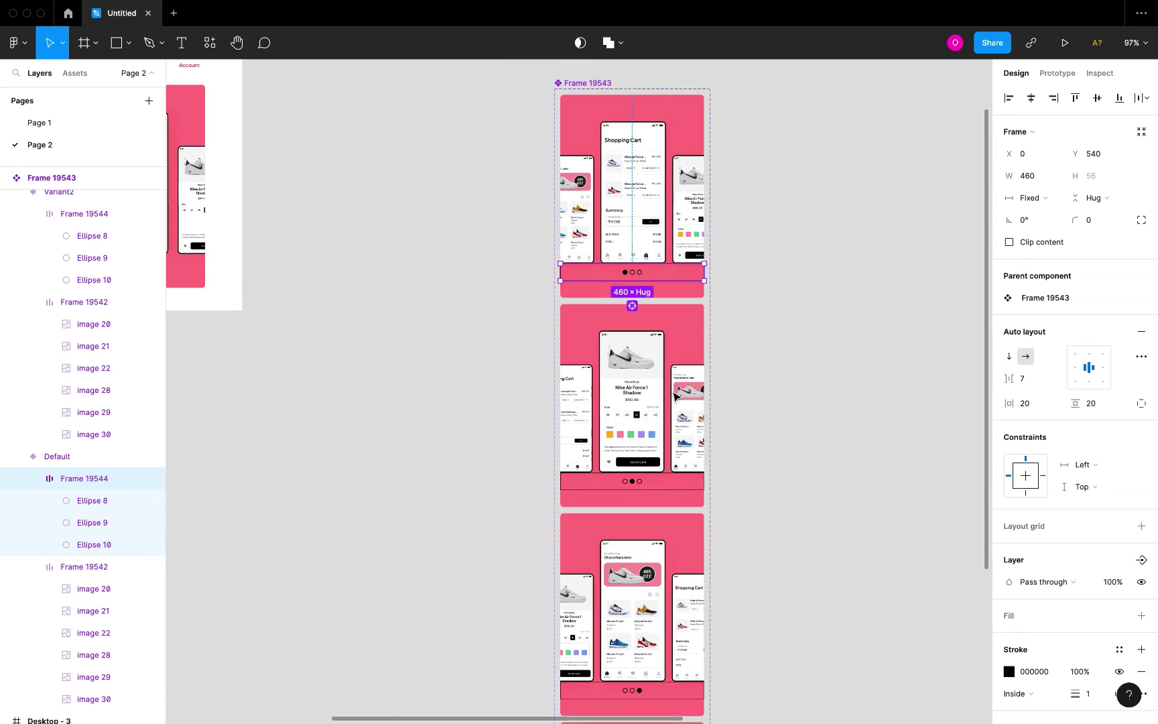
click(674, 490)
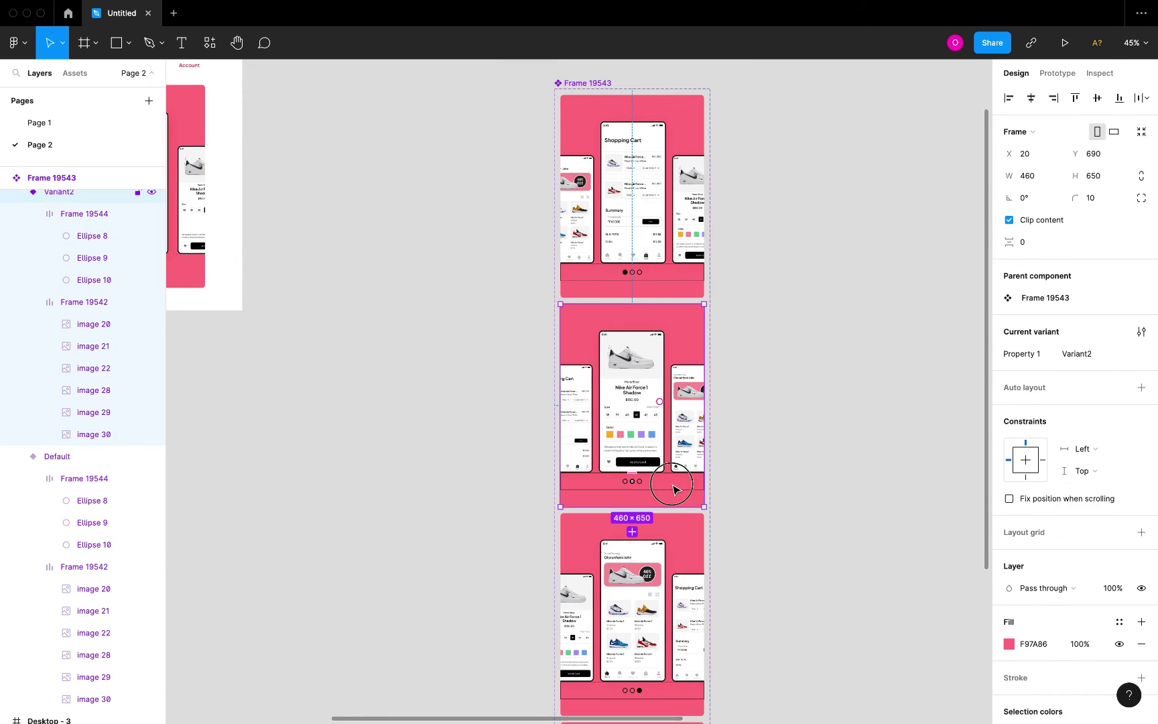
click(676, 487)
shift+click(678, 275)
scroll(678, 275, down, 5)
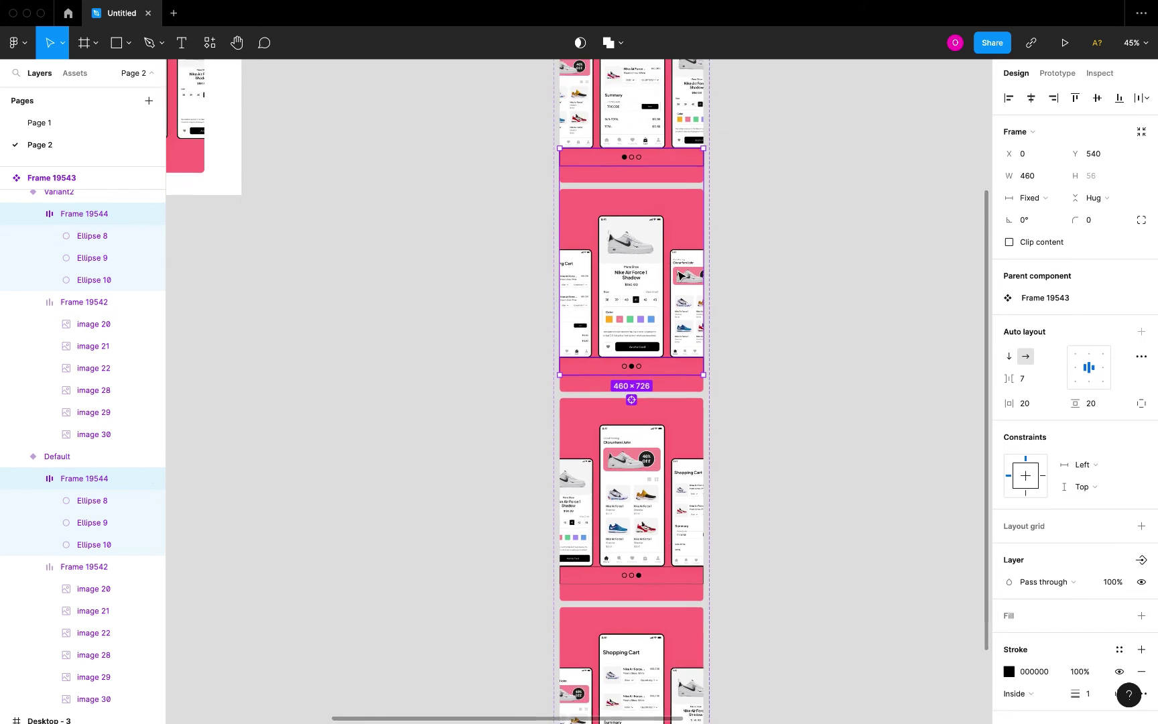
shift+click(662, 512)
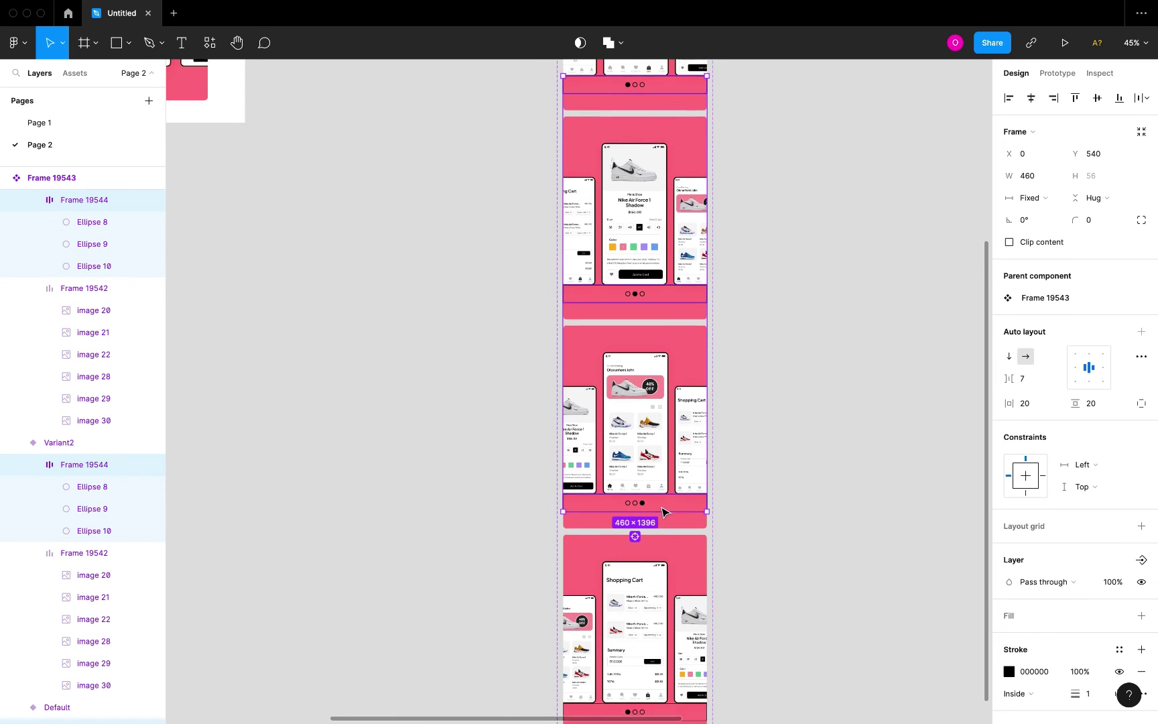
scroll(662, 516, down, 5)
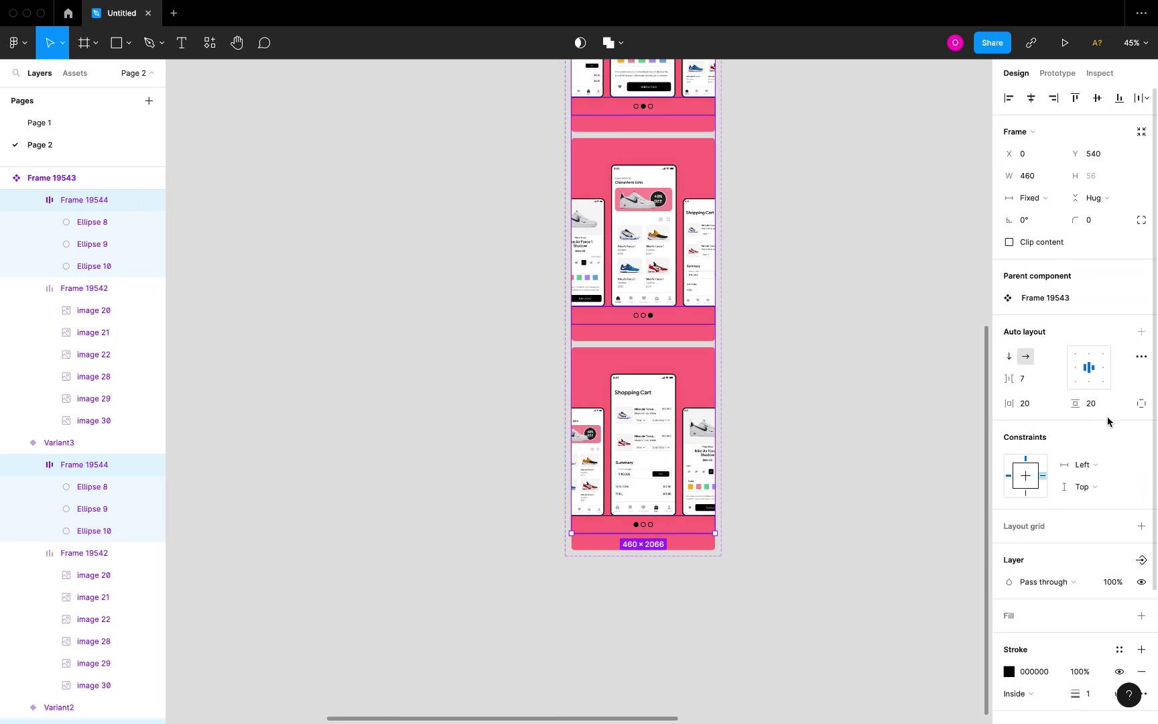
scroll(1097, 592, down, 2)
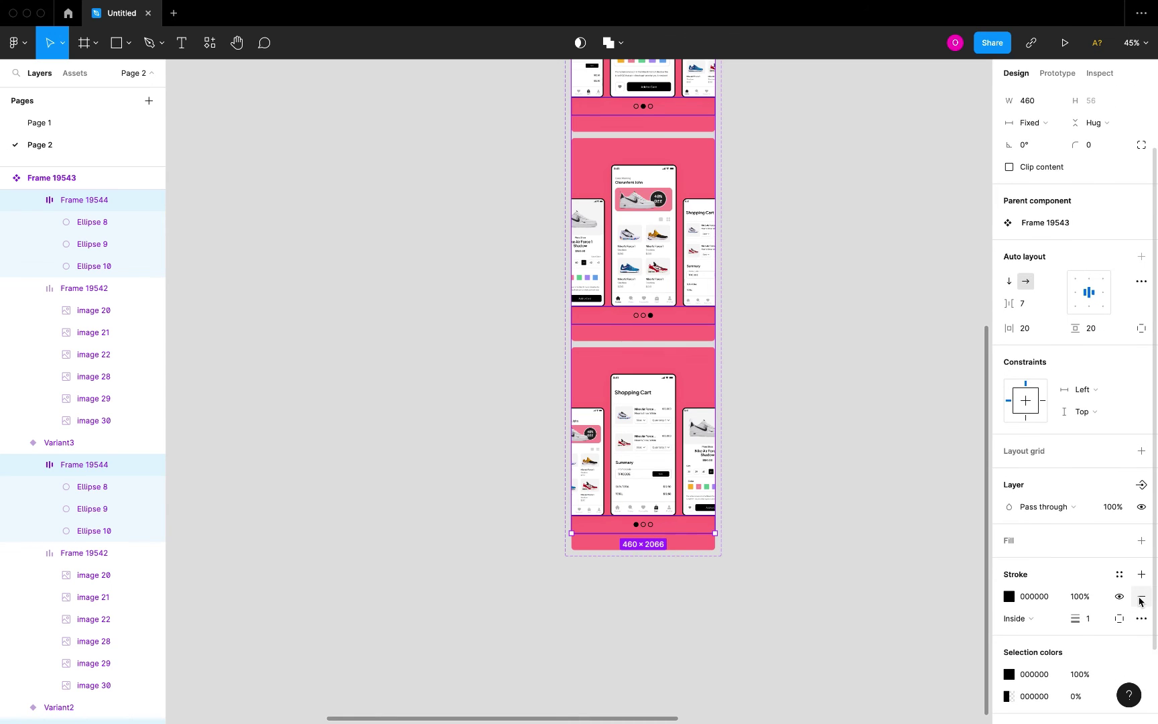
Step: Remove the black 1-px stroke from the selected dot rows
click(1119, 596)
click(1141, 596)
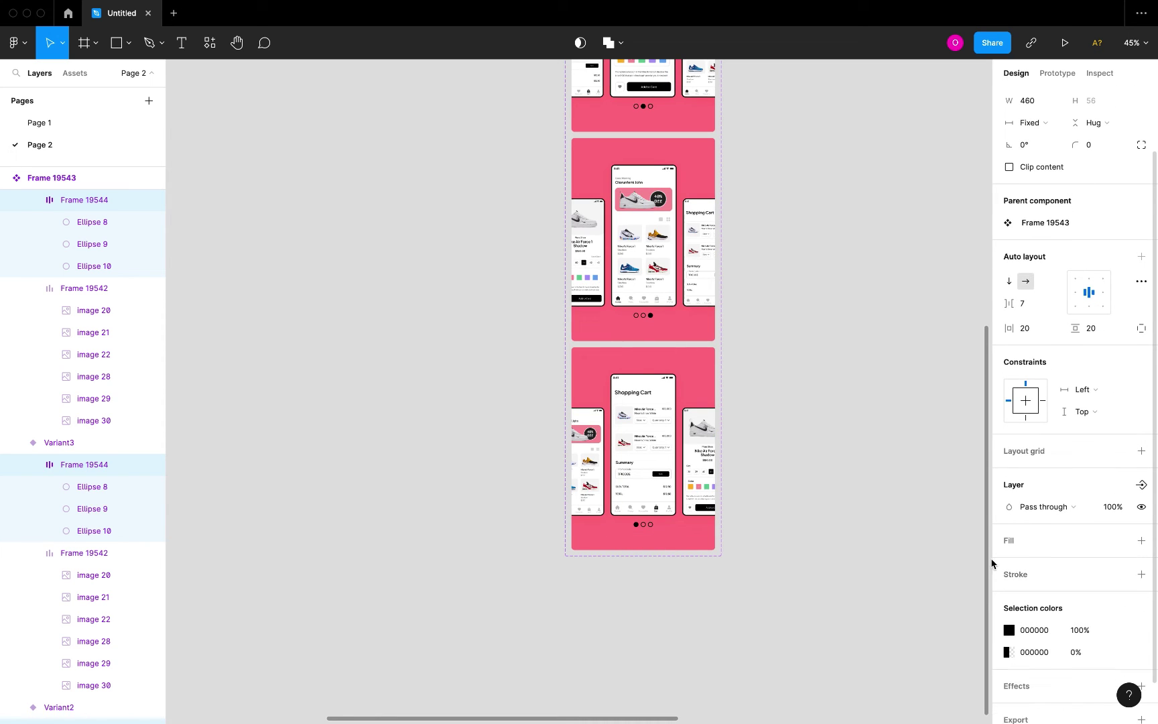
scroll(861, 448, up, 5)
scroll(861, 447, right, 2)
scroll(861, 448, down, 5)
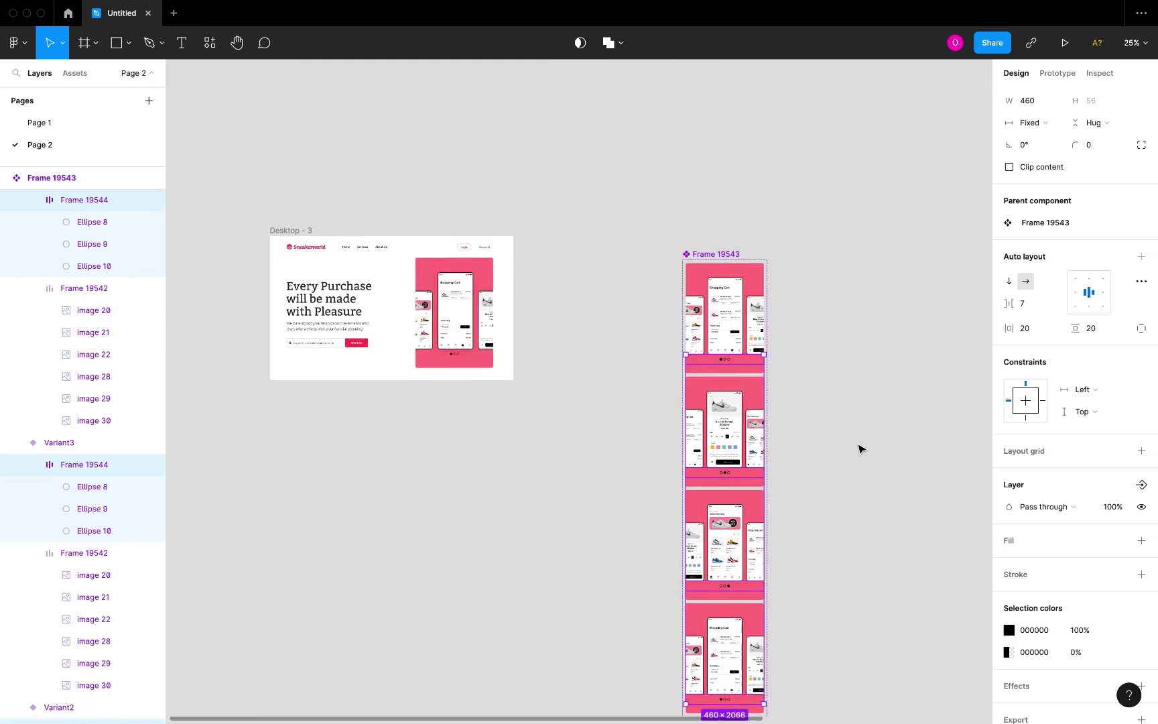
Step: On the Prototype tab, connect the Default variant to Variant2
scroll(861, 448, up, 1)
scroll(861, 448, right, 1)
click(1059, 73)
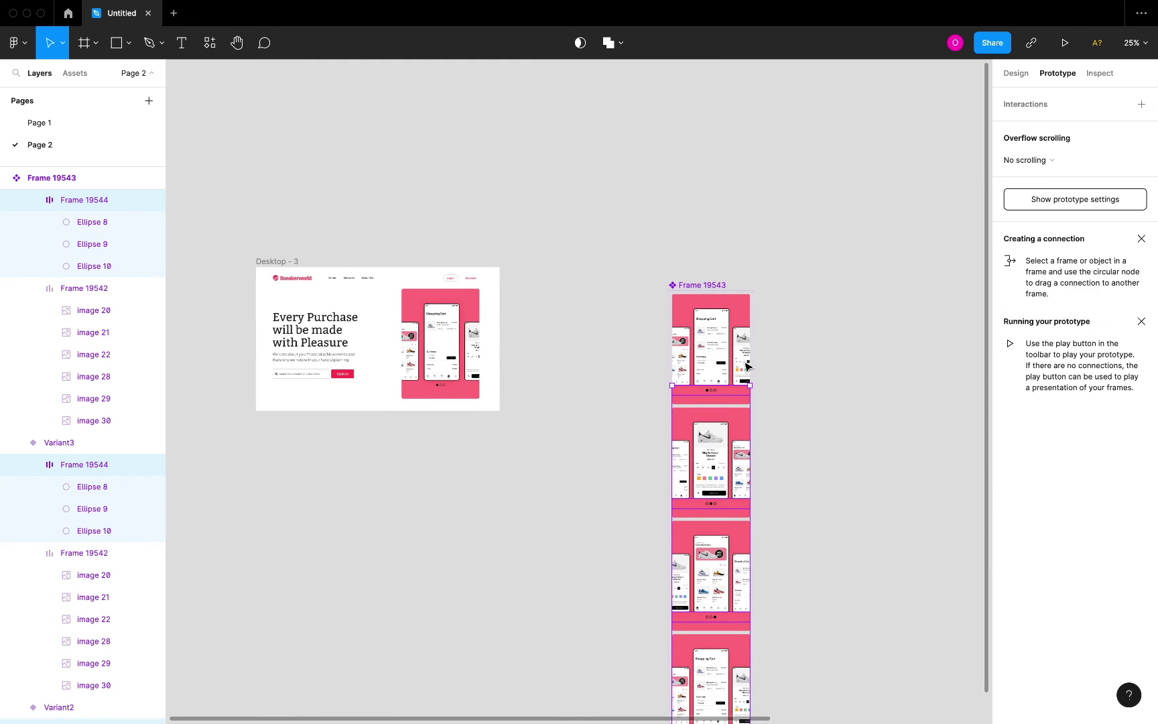
ctrl+scroll(748, 365, up, 5)
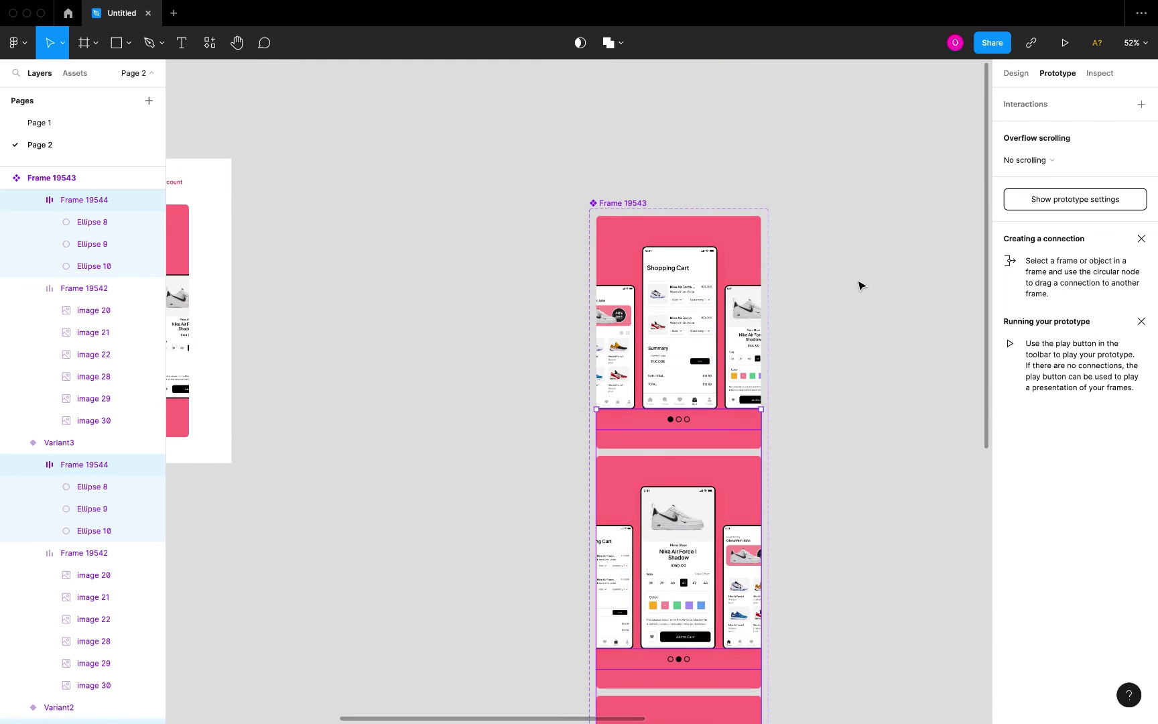
click(858, 286)
click(721, 315)
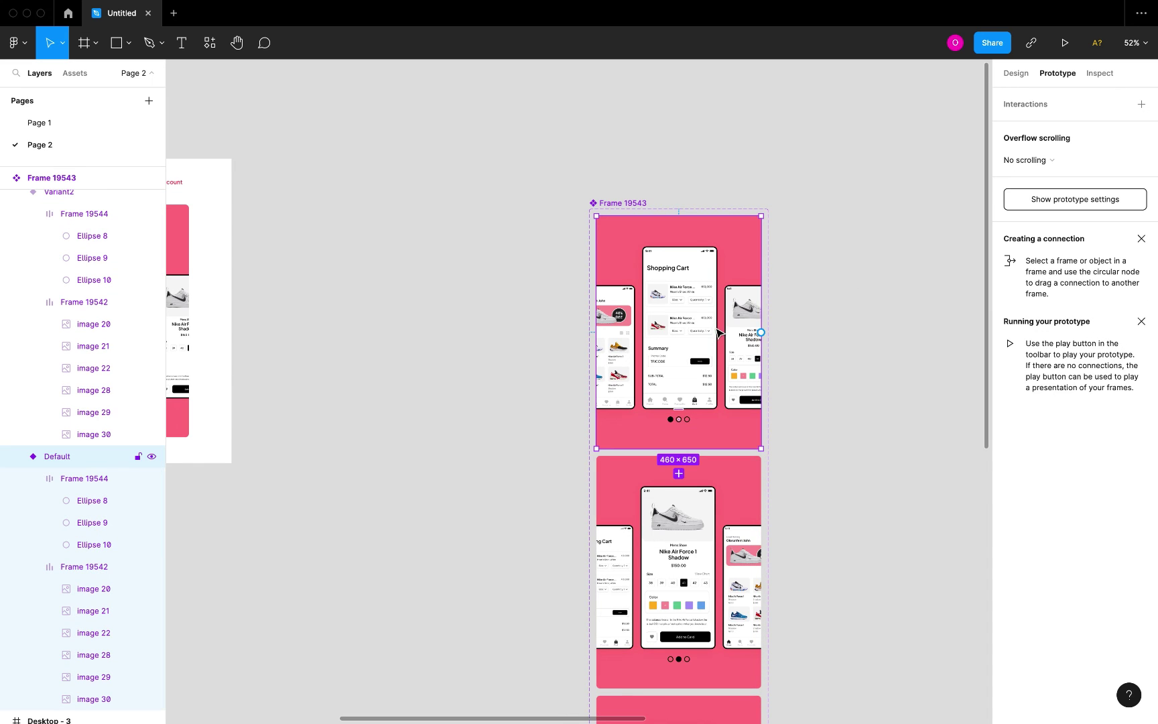
scroll(730, 302, down, 3)
scroll(730, 302, right, 2)
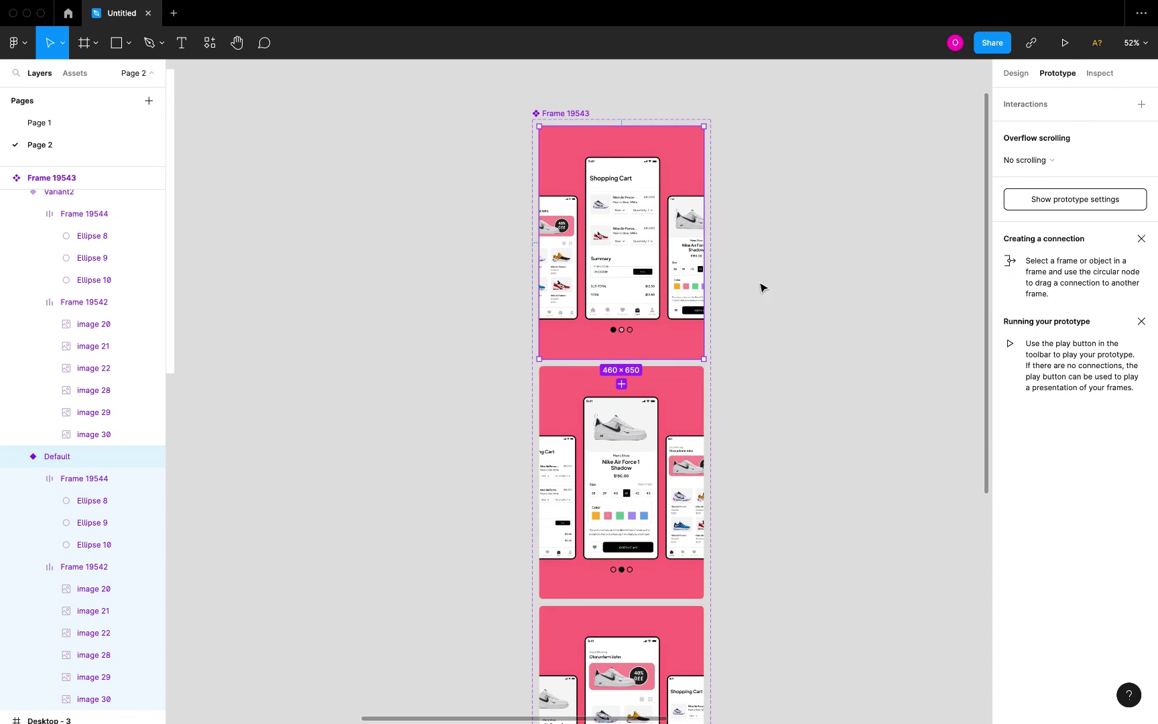
ctrl+scroll(623, 364, up, 4)
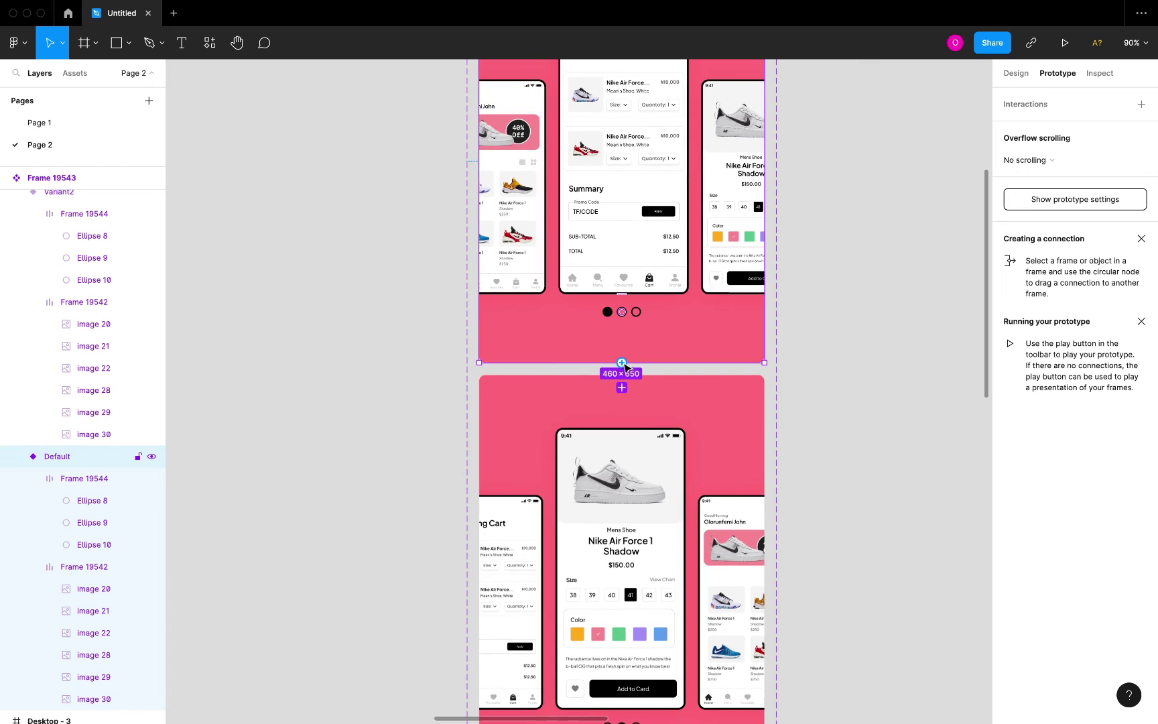
drag(622, 362, 627, 402)
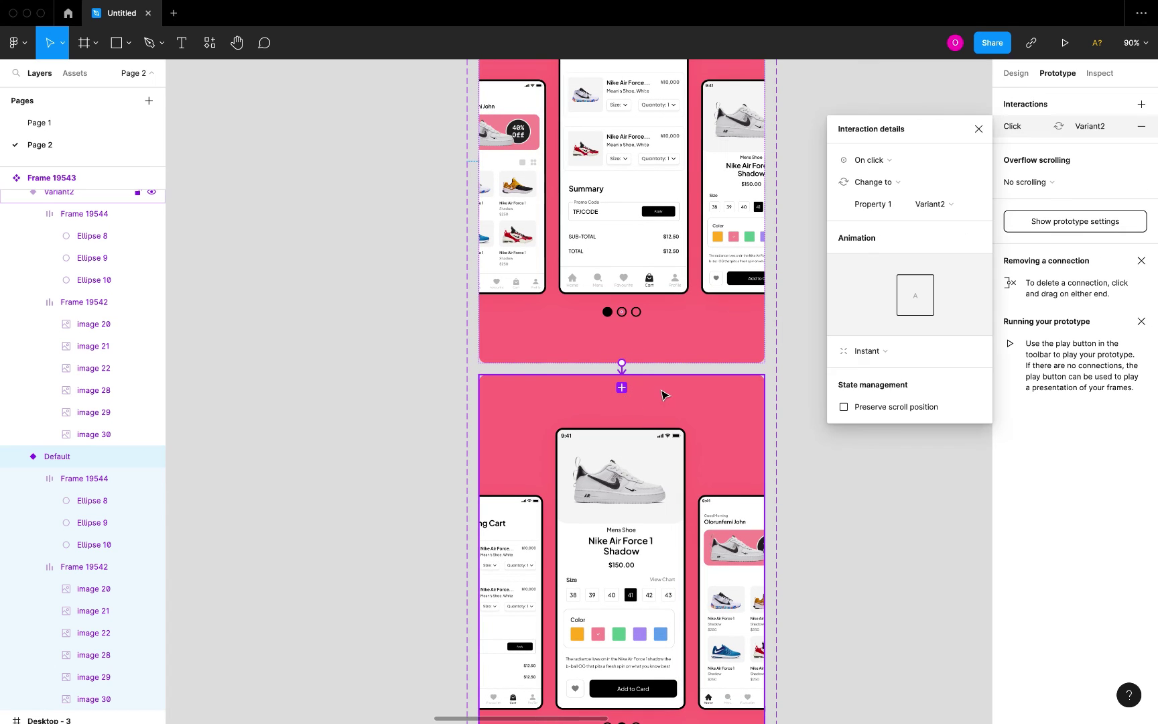
Step: Set the Default→Variant2 interaction to After delay 2000ms with a 2000ms Smart animate
click(885, 162)
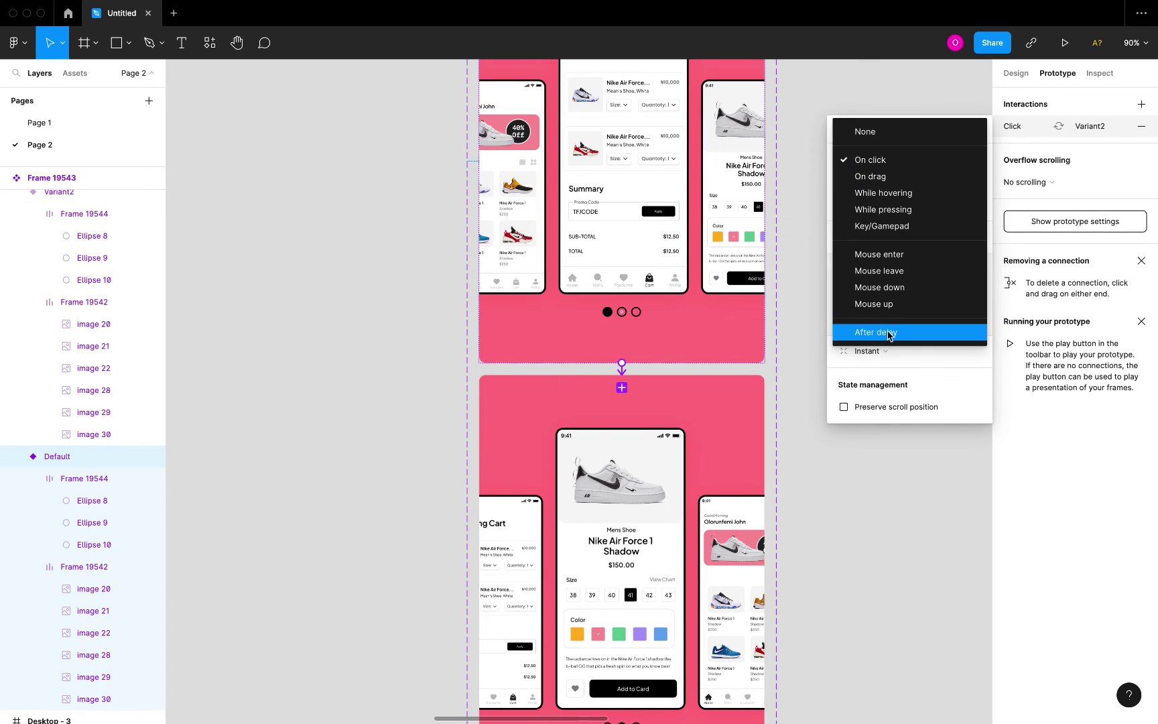
click(888, 333)
click(956, 164)
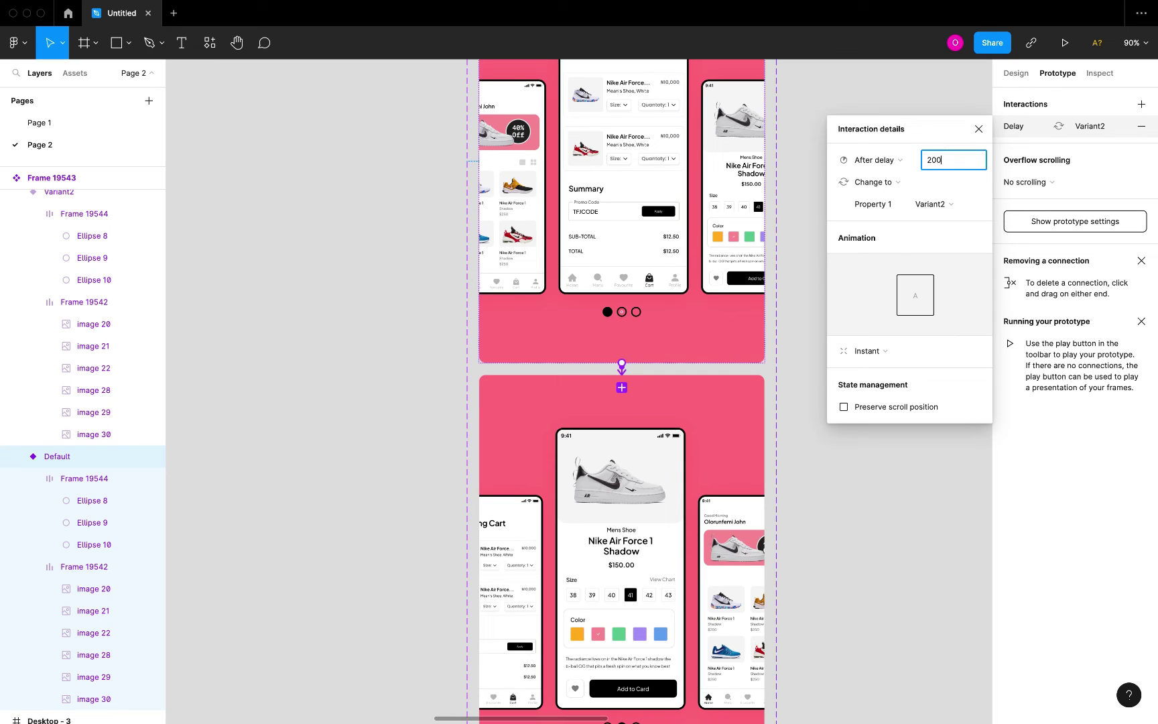
text(2000ms)
click(894, 228)
click(871, 351)
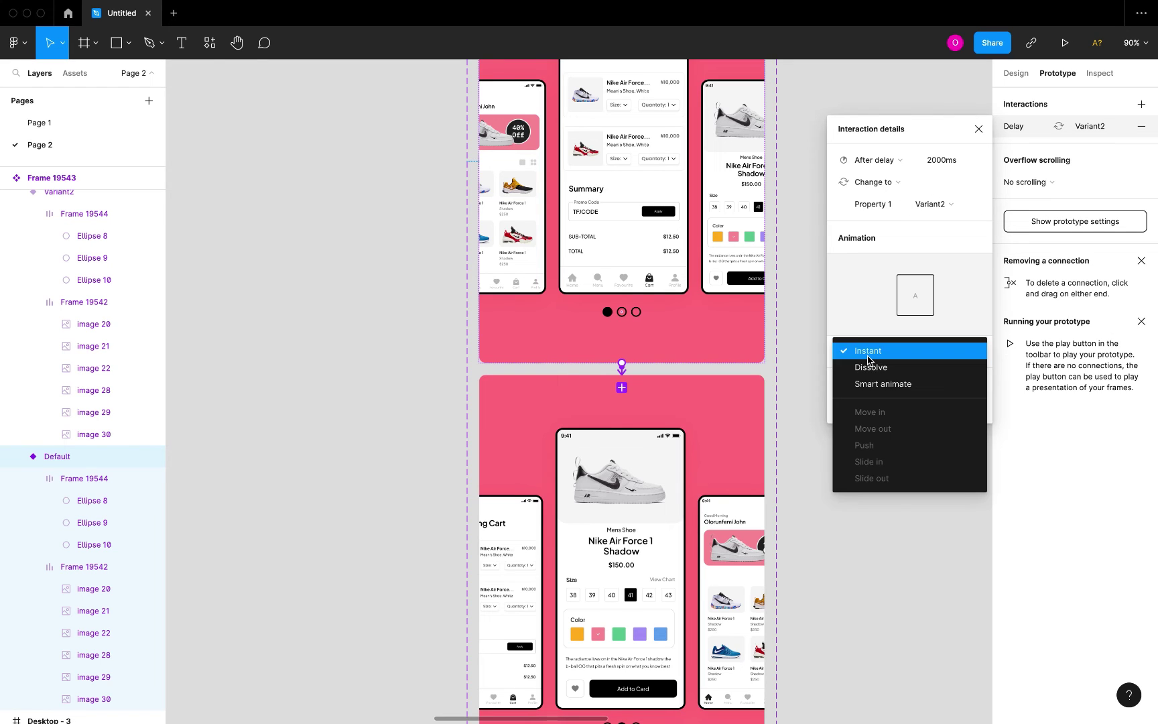
click(883, 380)
click(950, 377)
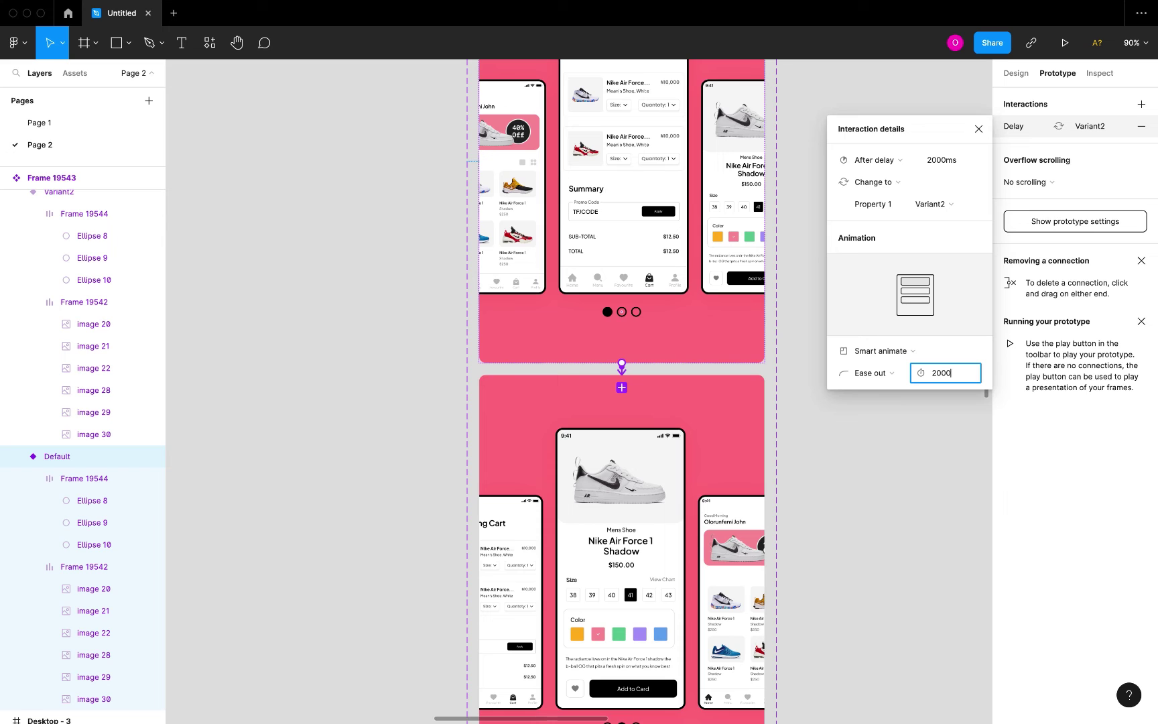
key(Return)
scroll(885, 502, down, 4)
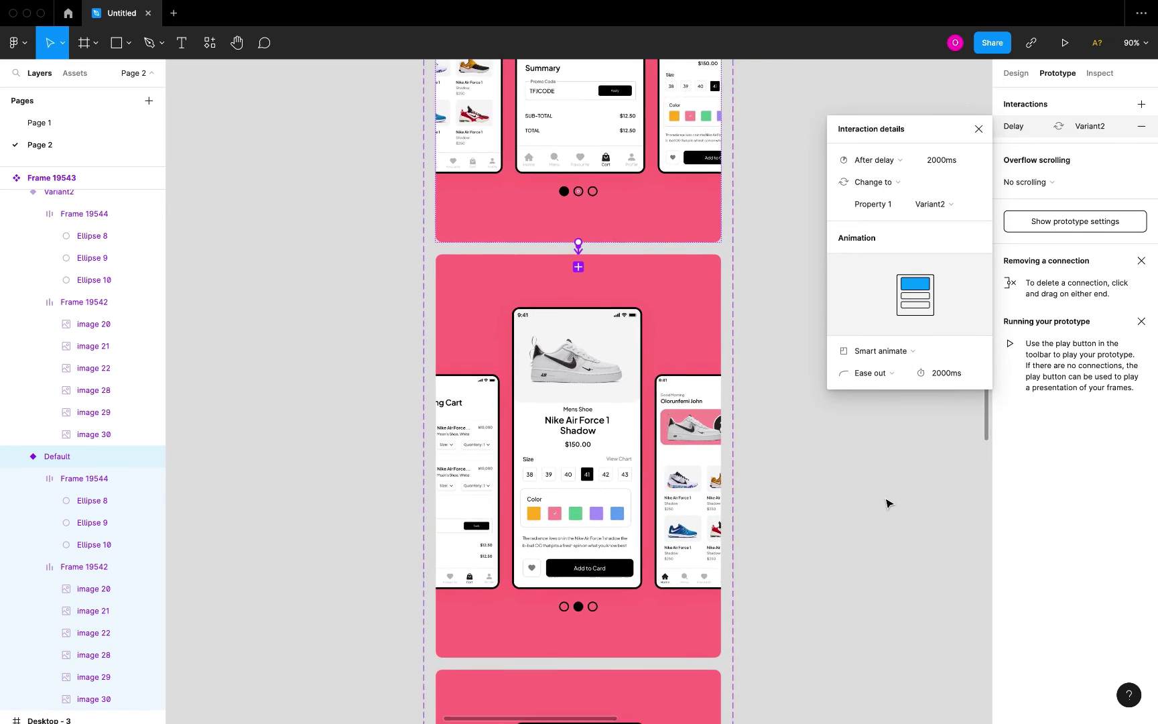
scroll(886, 502, down, 5)
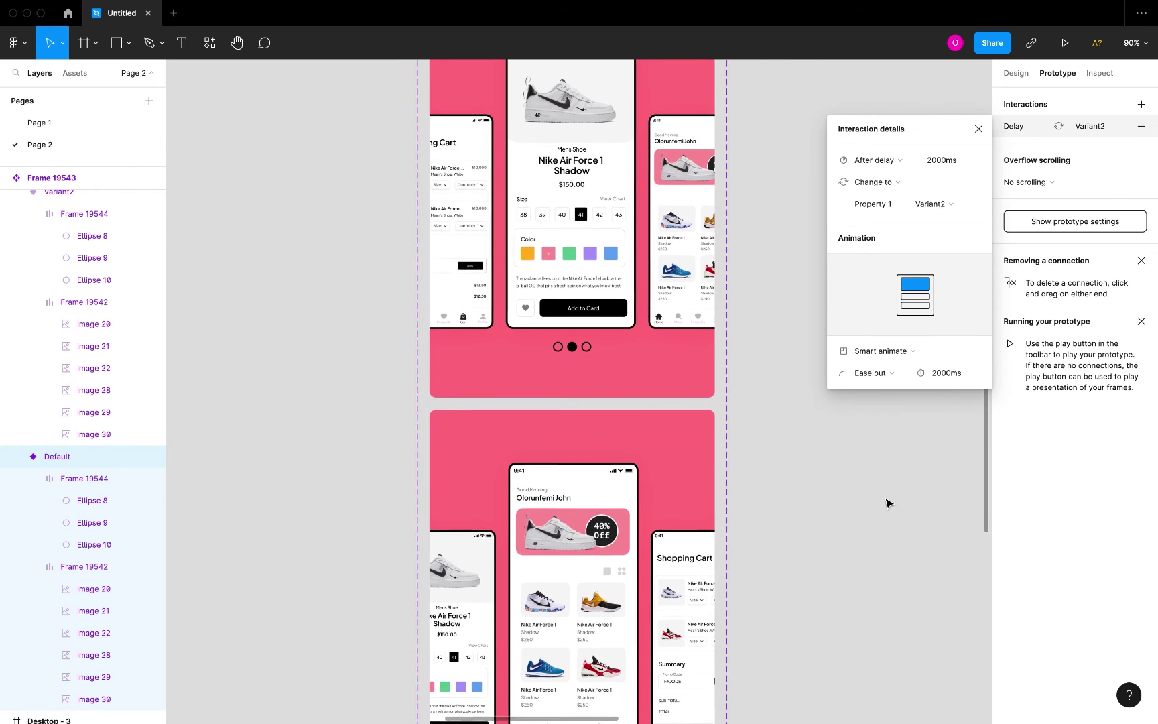
Step: Connect Variant2 to Variant3 with an After delay 2000ms trigger
click(663, 372)
drag(569, 394, 573, 439)
click(871, 160)
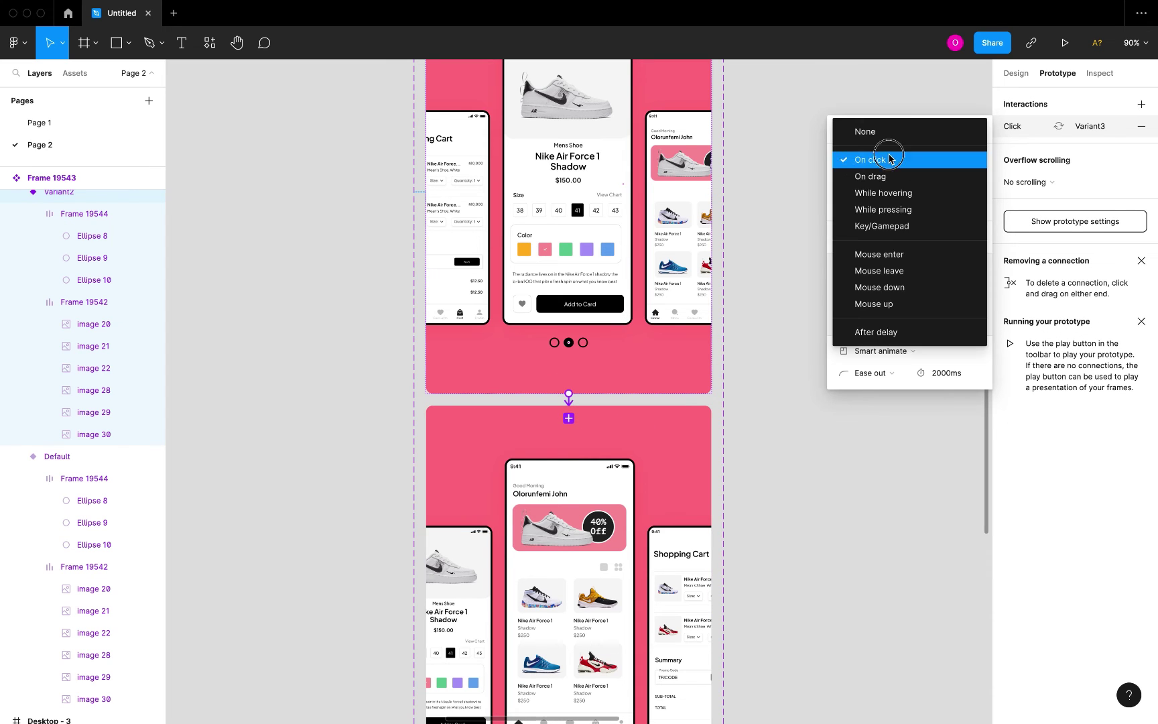
click(881, 332)
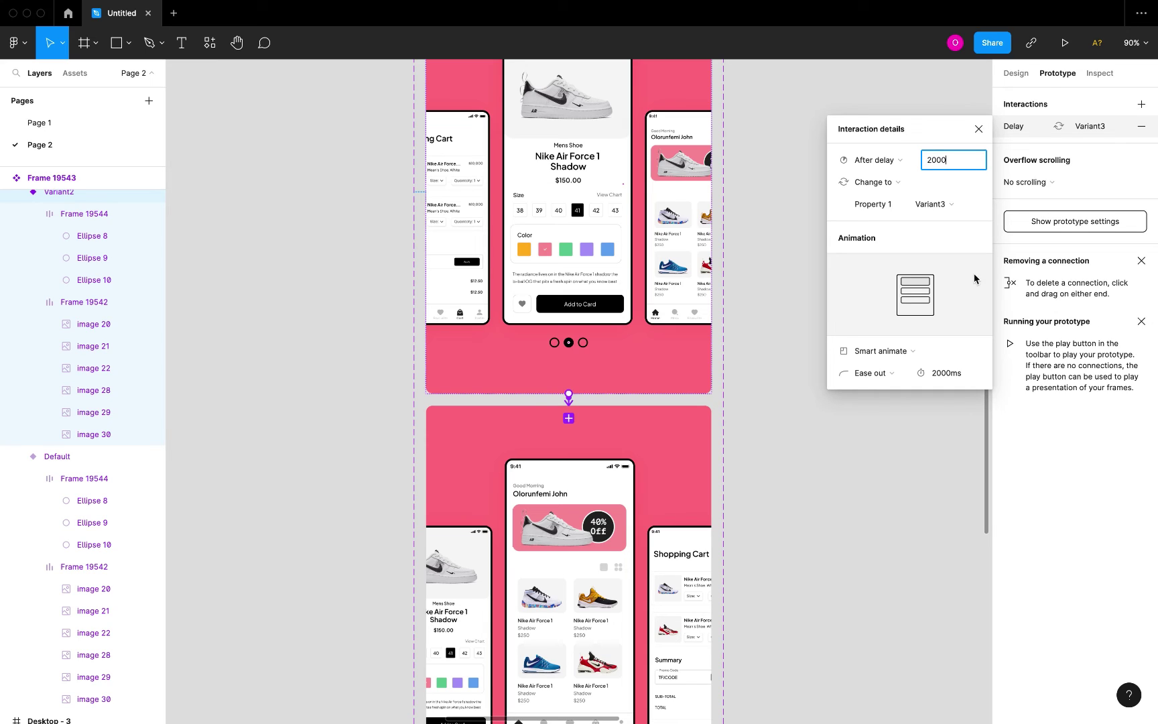
click(957, 376)
scroll(593, 510, down, 10)
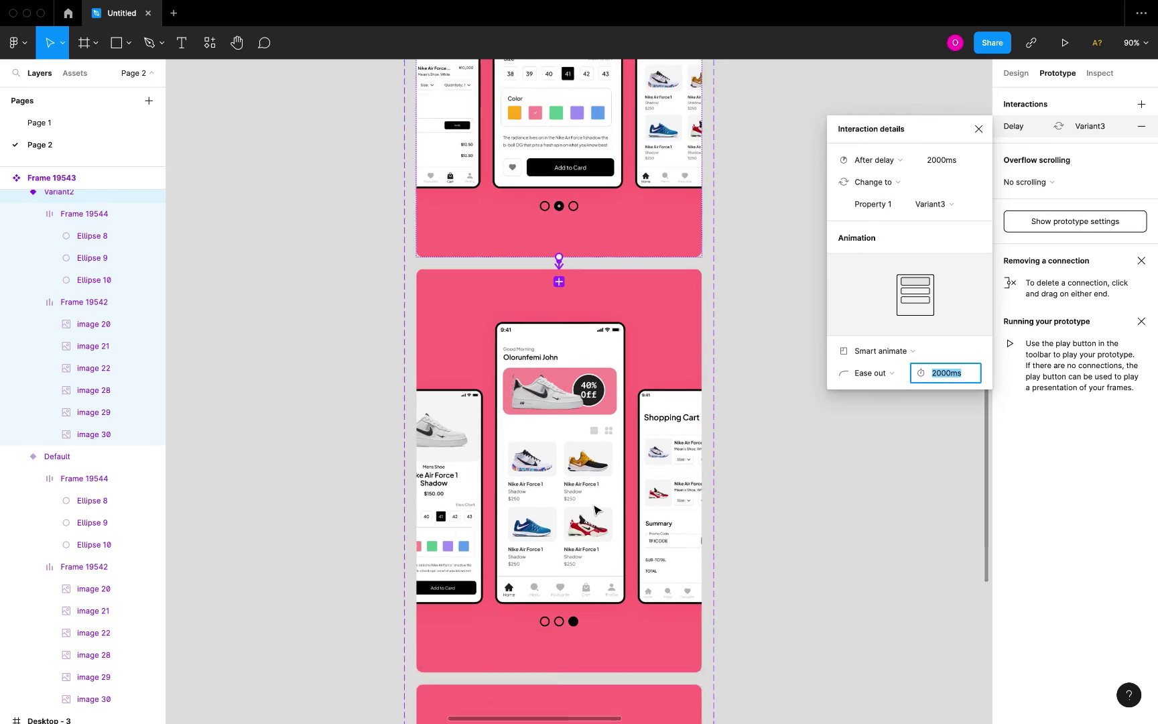
Step: Connect Variant3 to Variant4 with an After delay 2000ms trigger
click(537, 432)
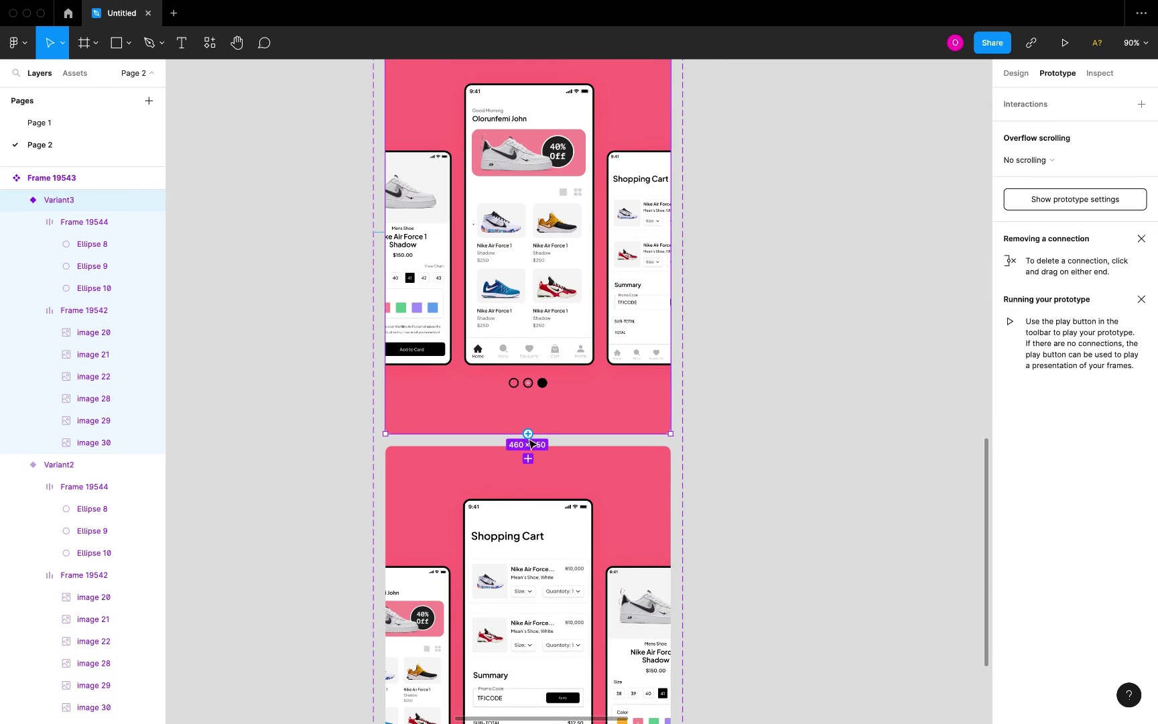
drag(529, 434, 529, 465)
scroll(531, 478, down, 1)
scroll(529, 479, down, 5)
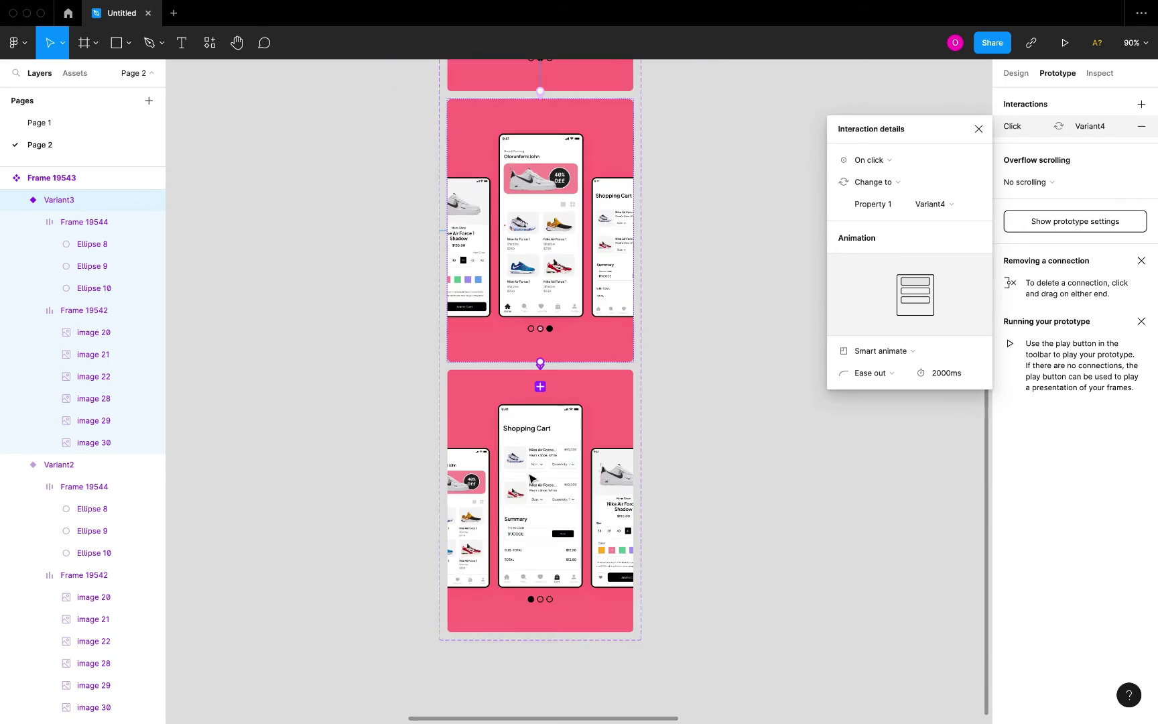
click(883, 166)
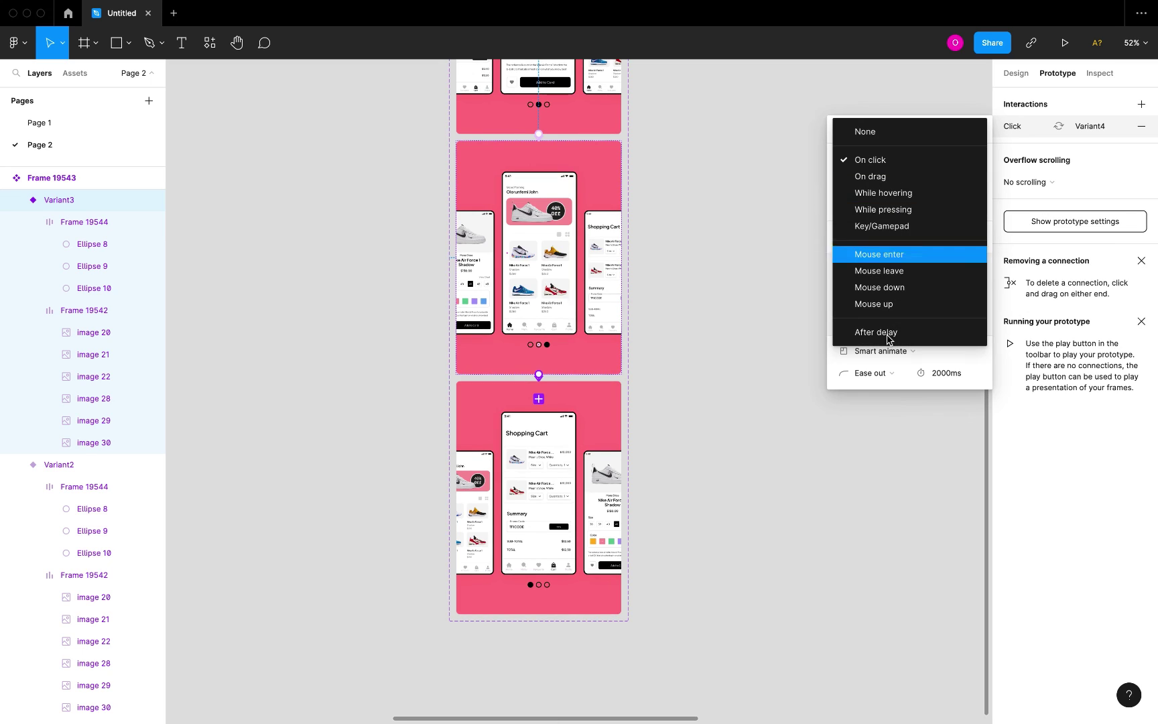
click(864, 332)
click(937, 166)
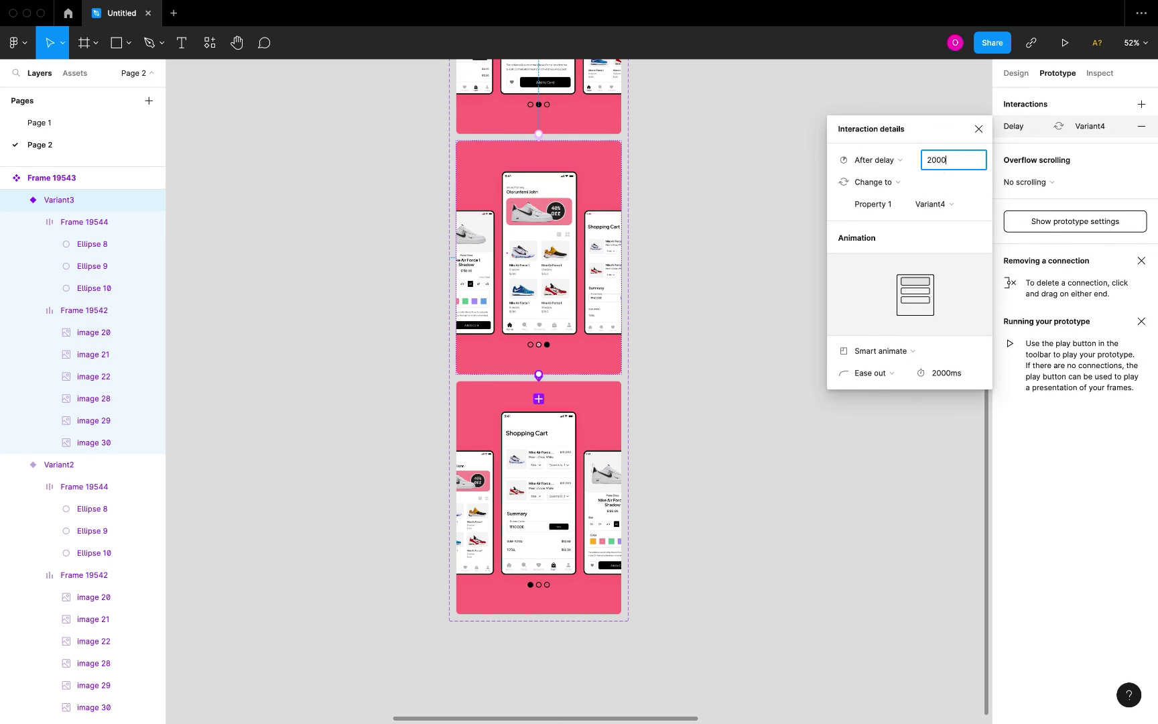
key(Return)
Step: Connect Variant4 back to the Default variant
click(596, 520)
scroll(599, 526, down, 5)
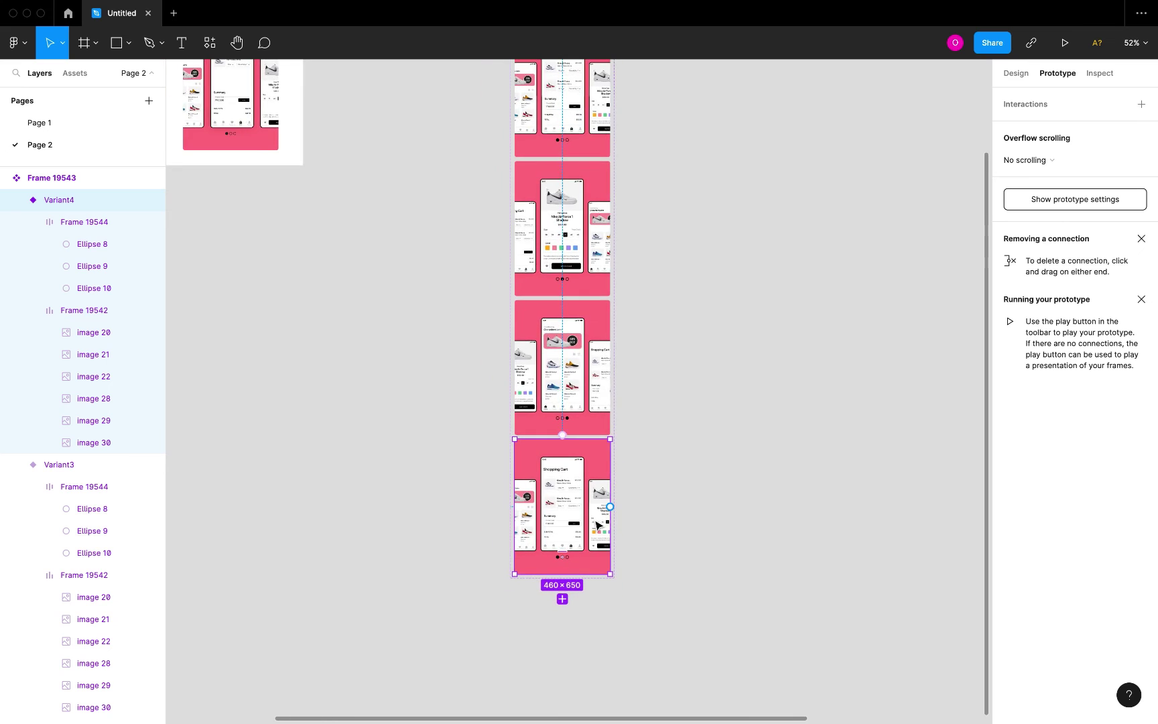
scroll(599, 526, down, 5)
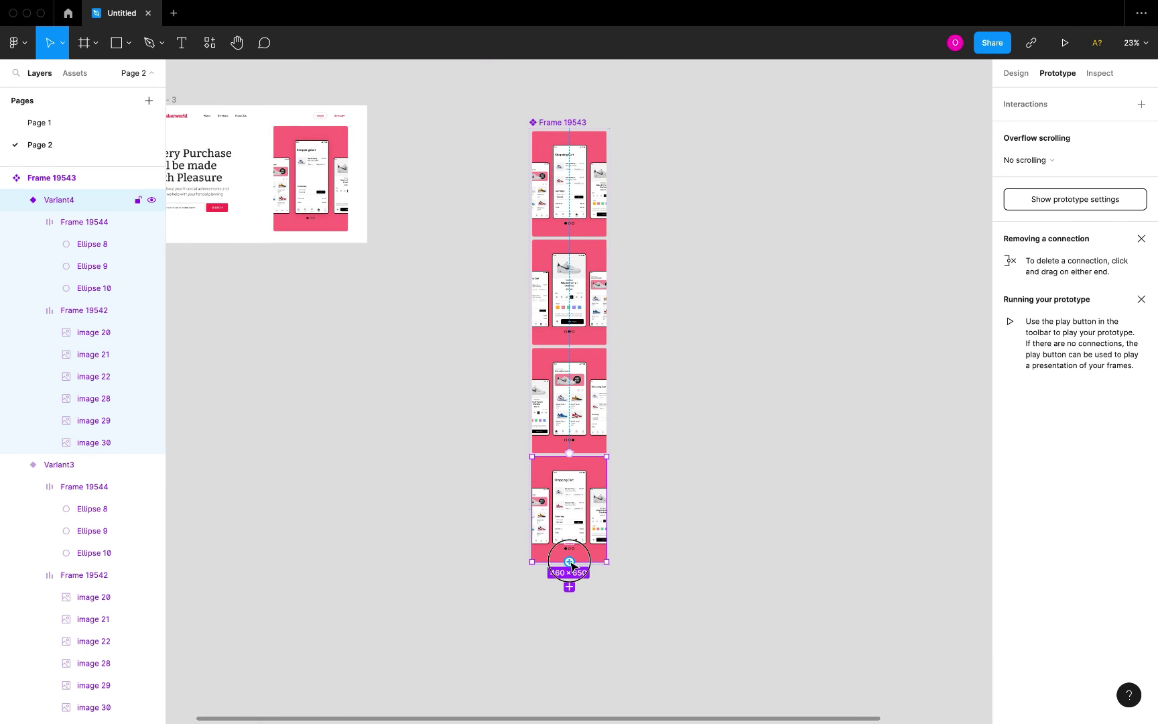
drag(571, 567, 568, 203)
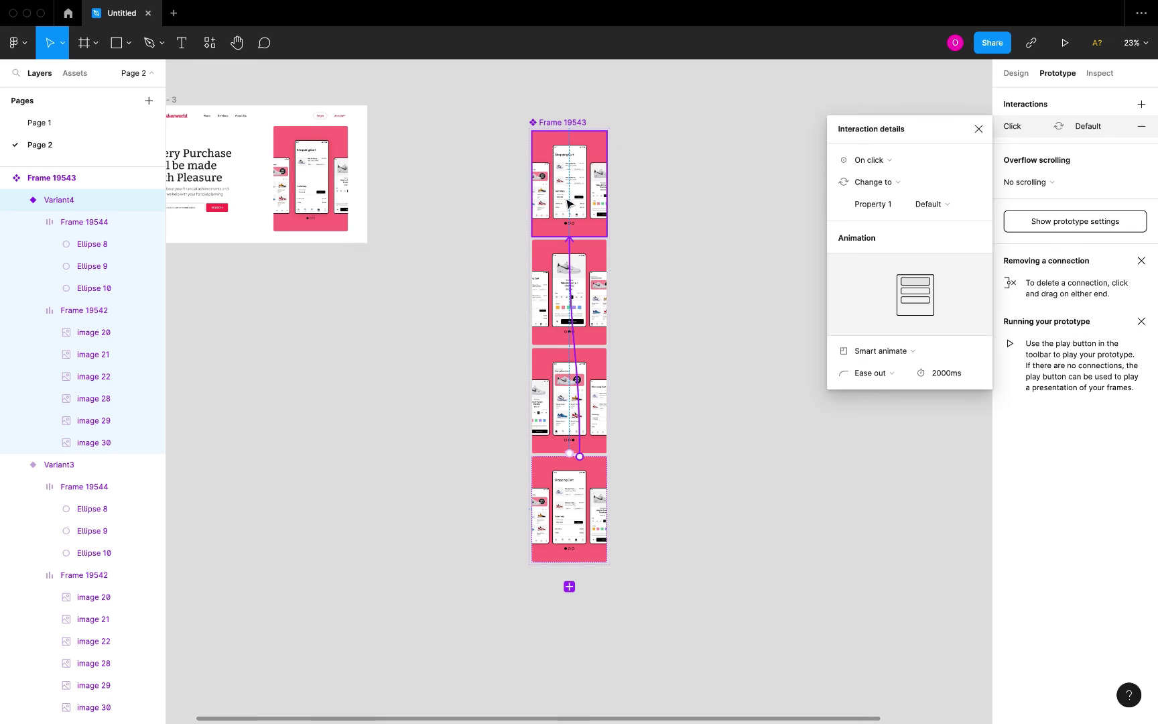
Step: Make the Variant4→Default interaction an After delay of 1 ms with an Instant transition
click(874, 160)
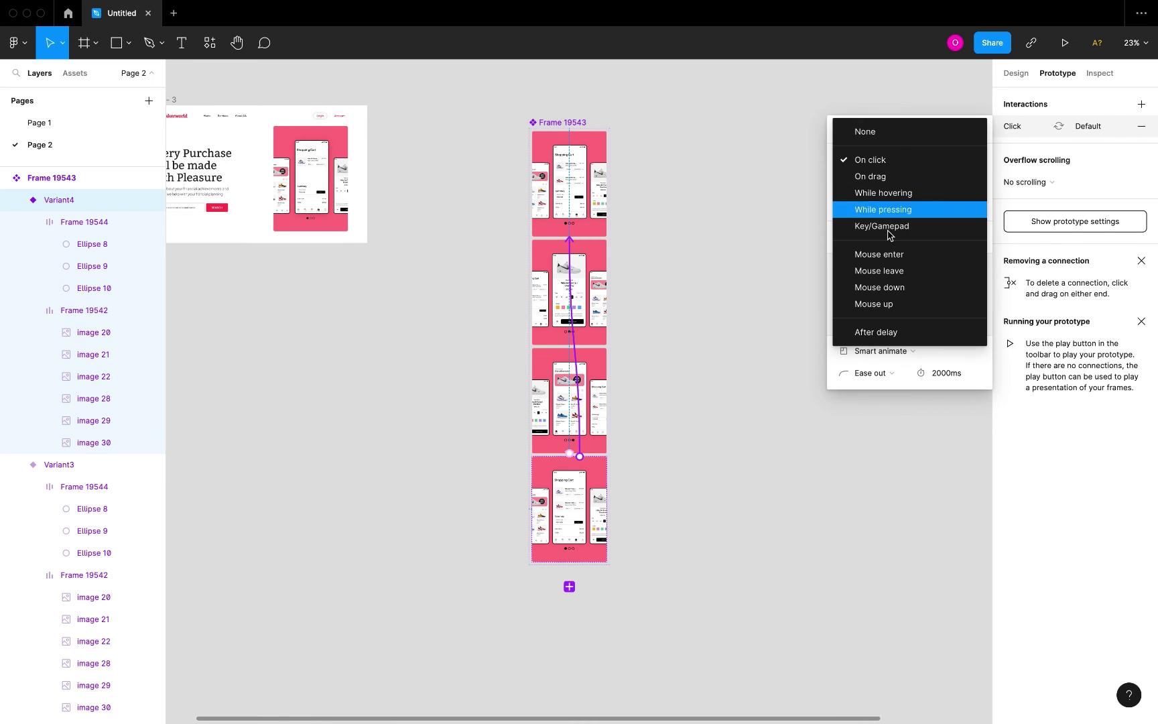
click(890, 335)
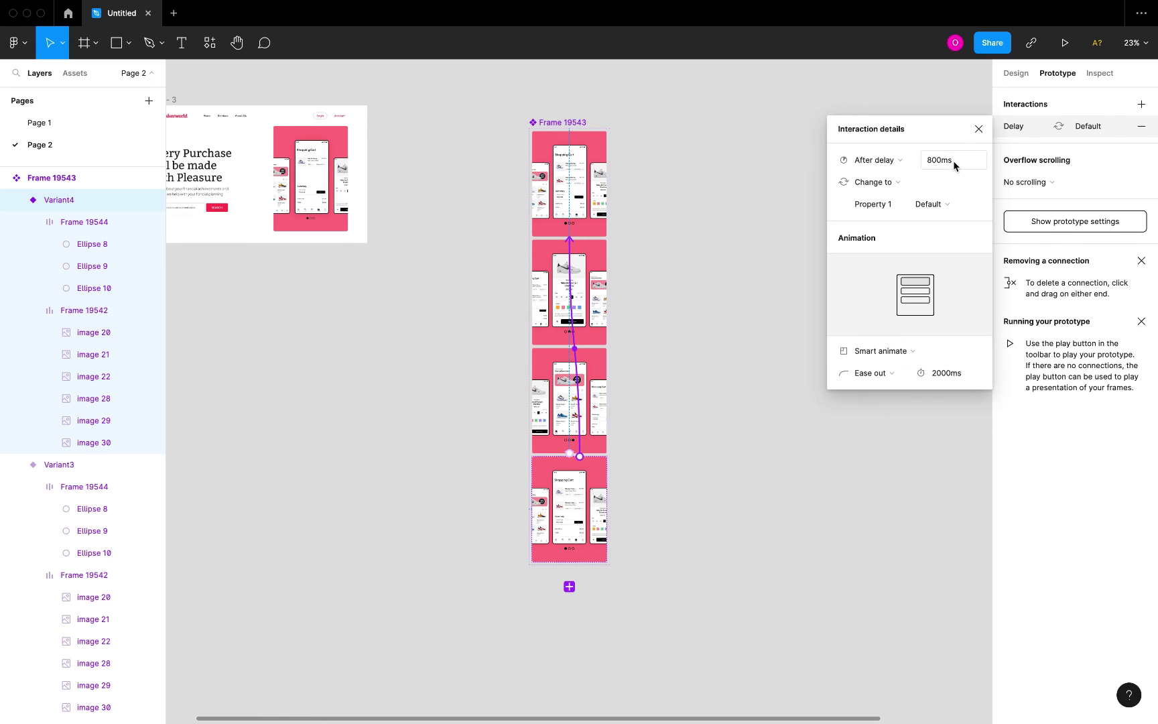
click(955, 165)
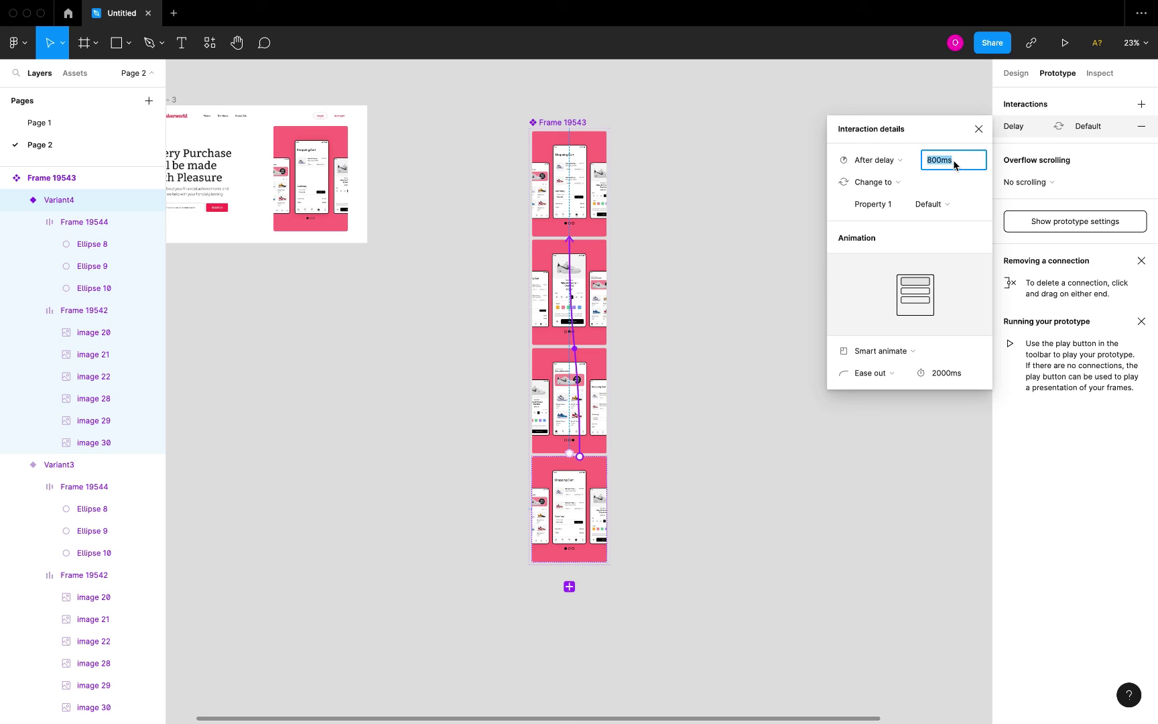
text(0)
click(905, 354)
click(895, 322)
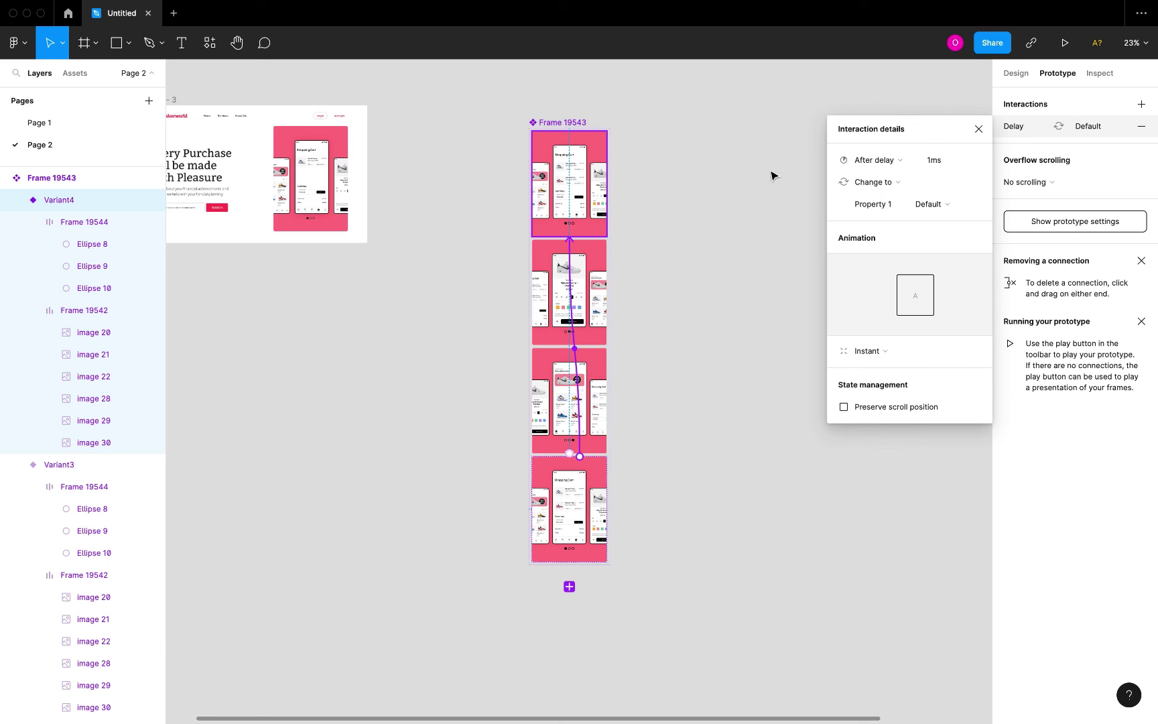
click(978, 129)
Step: Move the carousel component set level with the Desktop - 3 frame
scroll(683, 248, left, 3)
scroll(683, 247, up, 1)
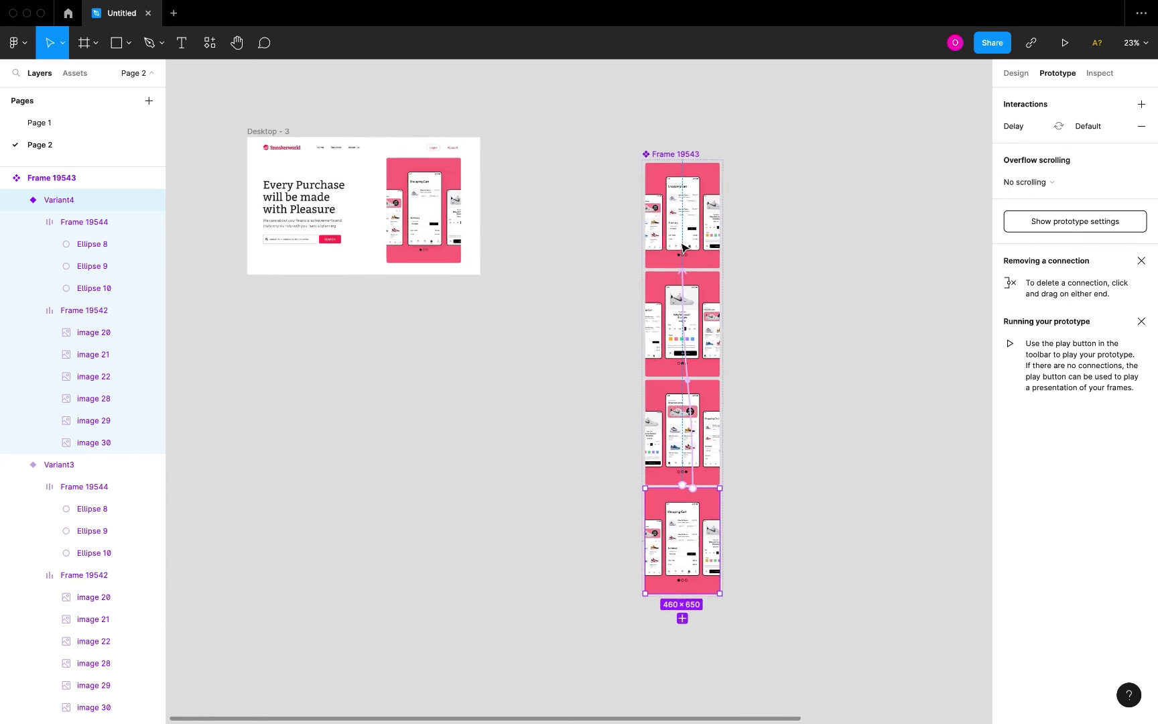
scroll(684, 247, left, 3)
scroll(683, 248, up, 2)
click(720, 205)
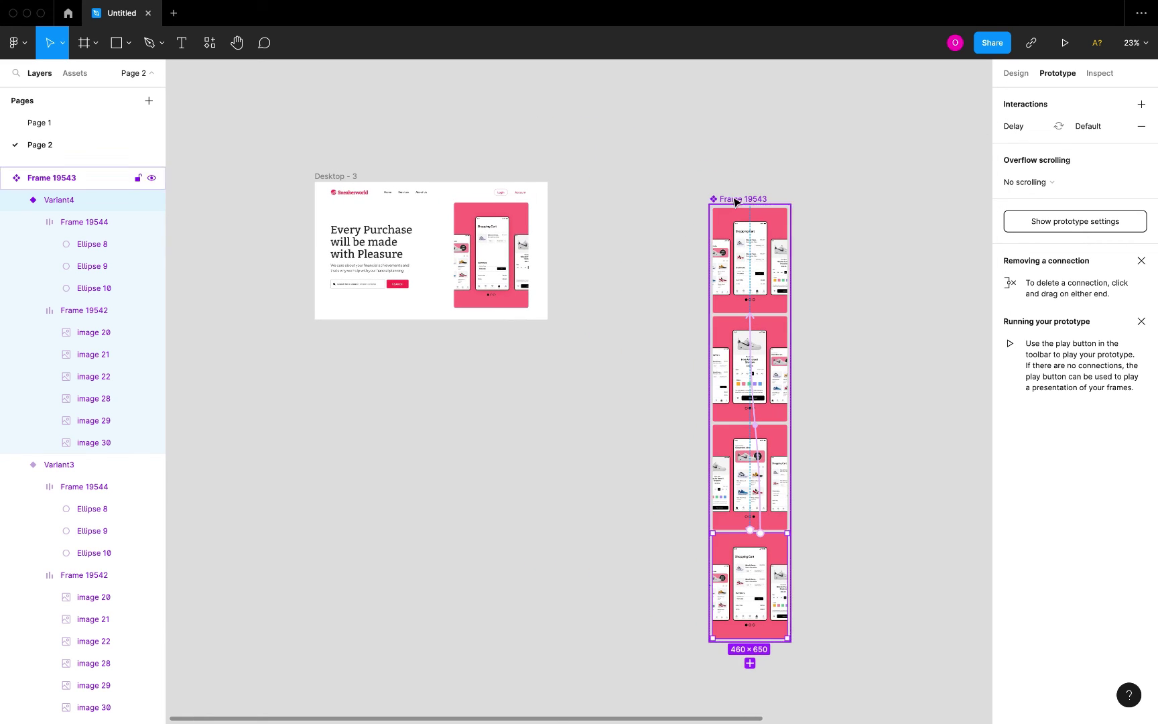
drag(737, 205, 624, 183)
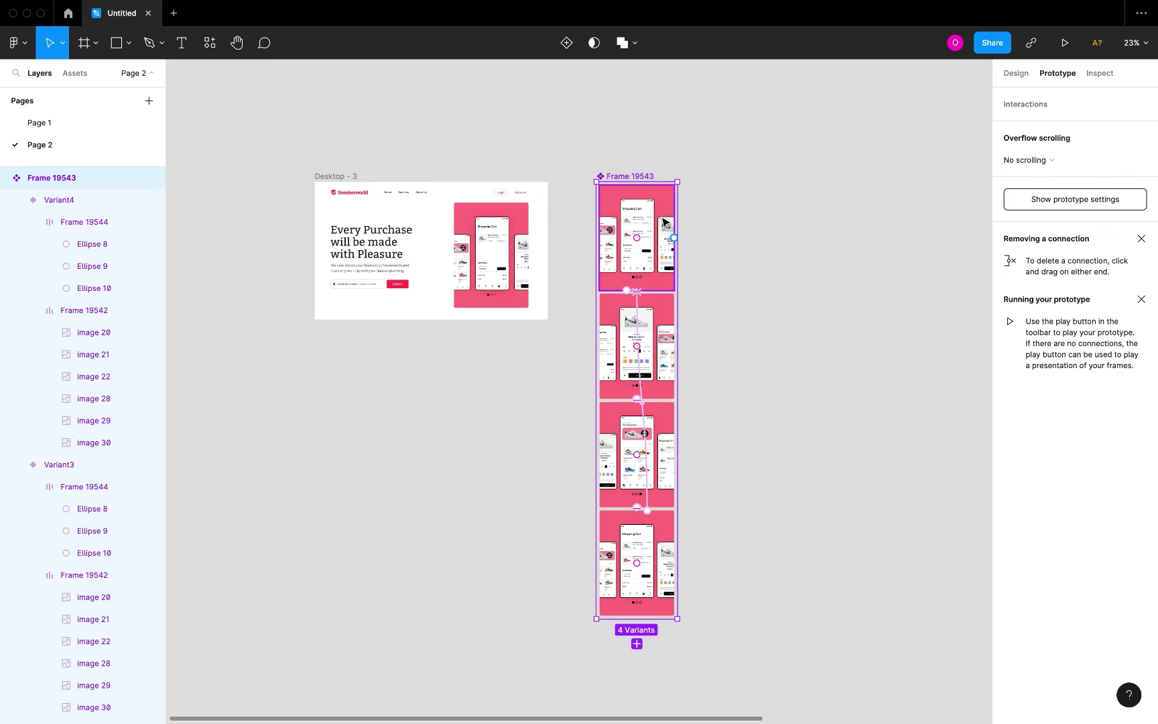
Step: Place a carousel instance from local components, then undo a stray duplicate and delete the instance
click(76, 74)
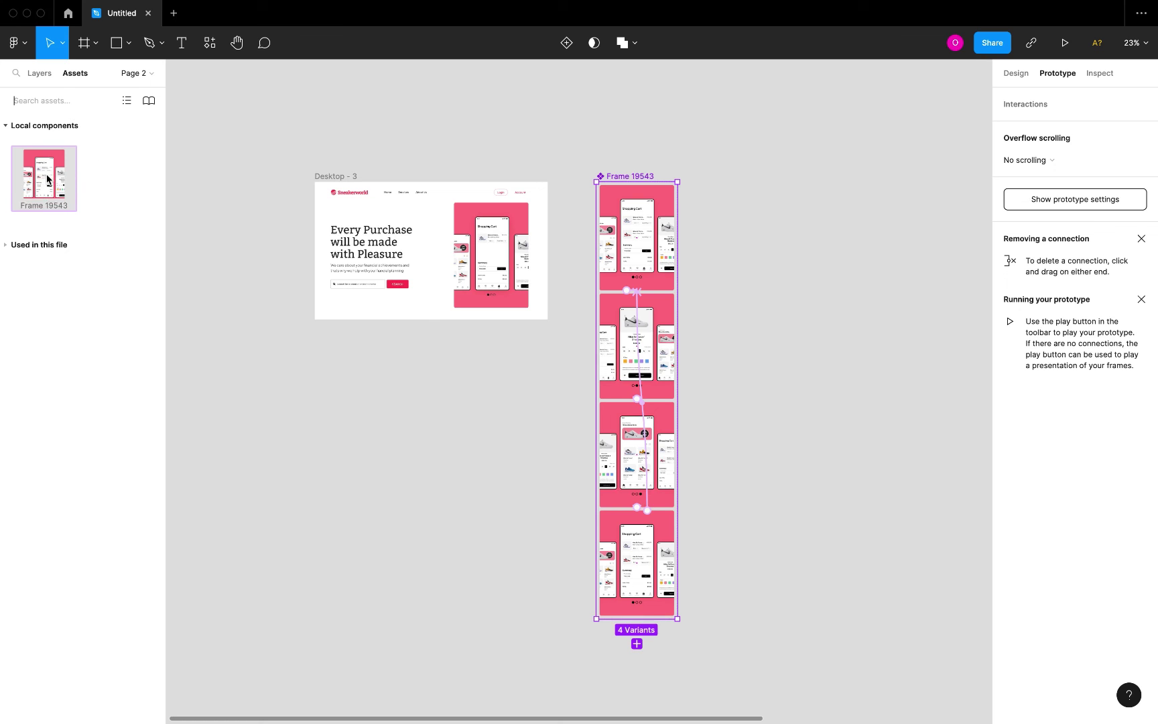
drag(47, 179, 378, 442)
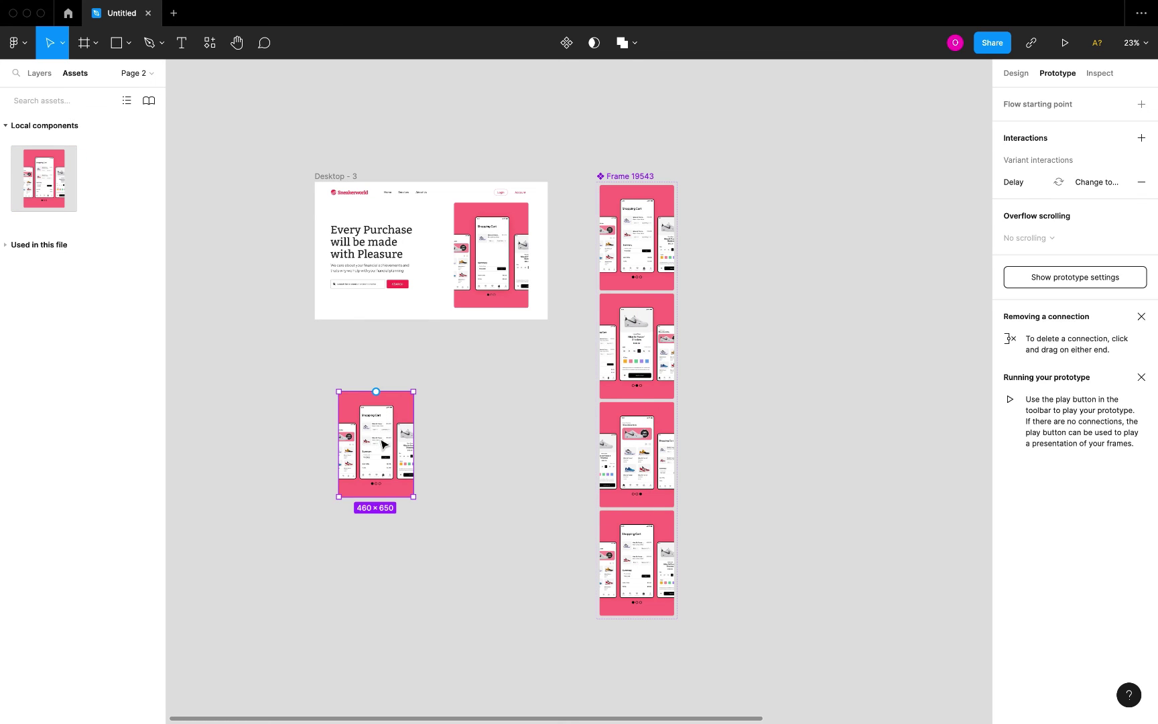
click(633, 242)
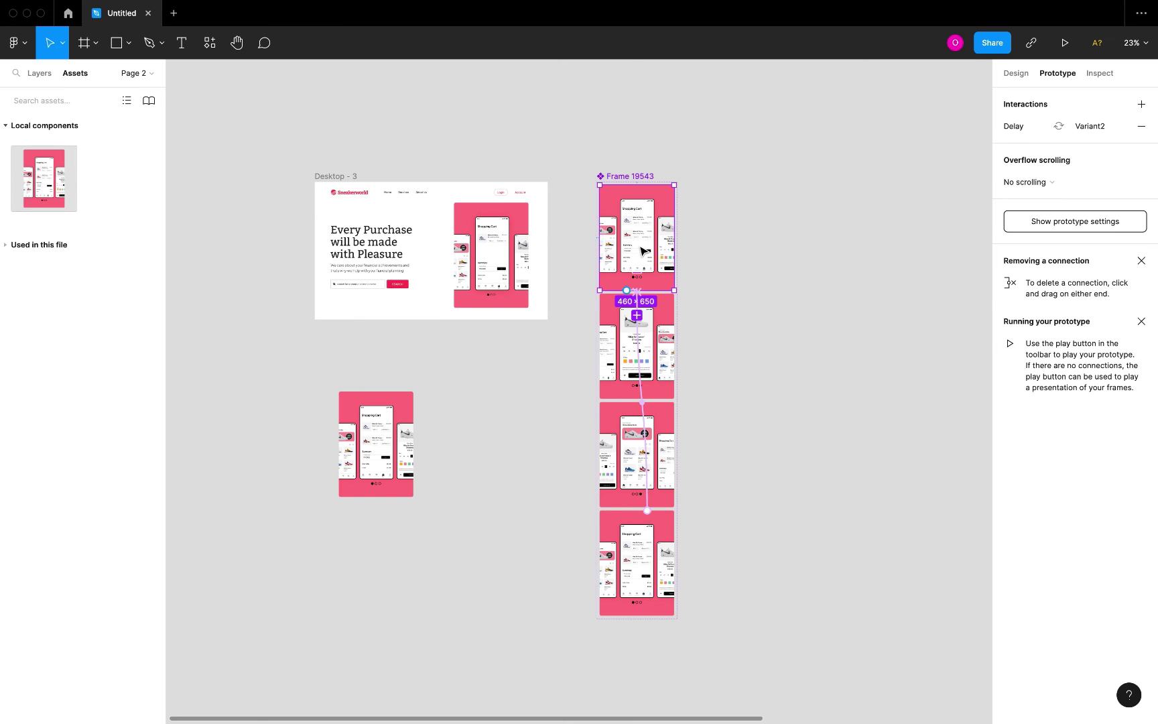
drag(672, 245, 778, 226)
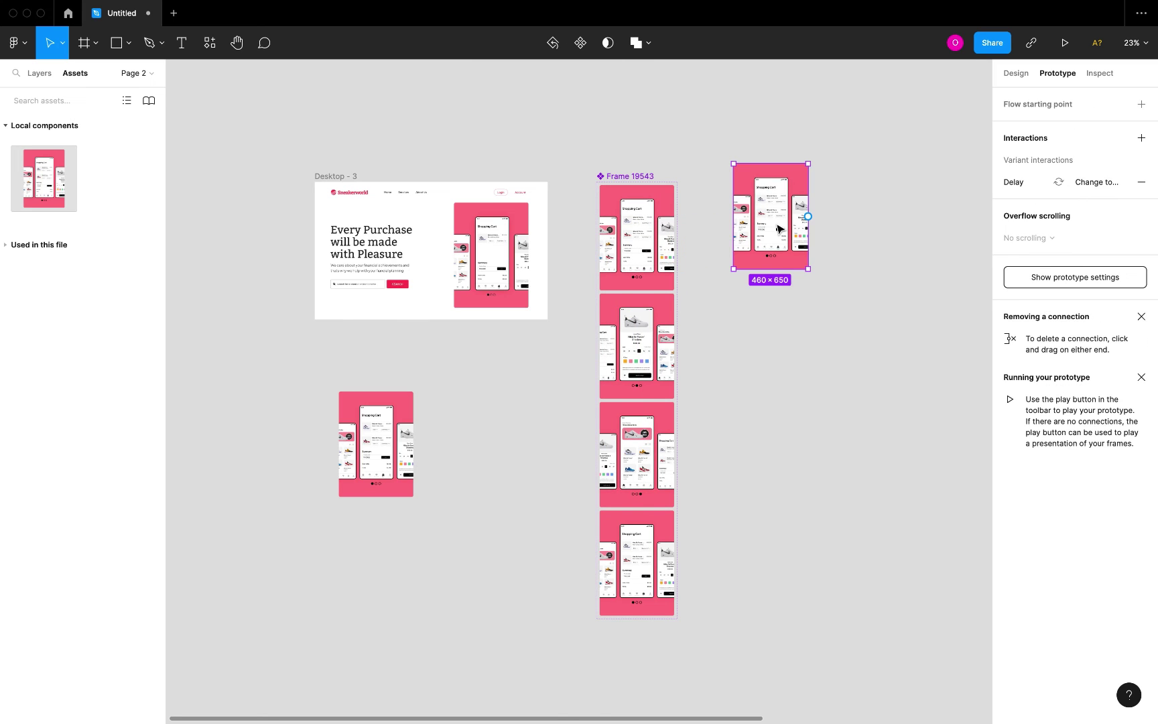
key(ctrl+z)
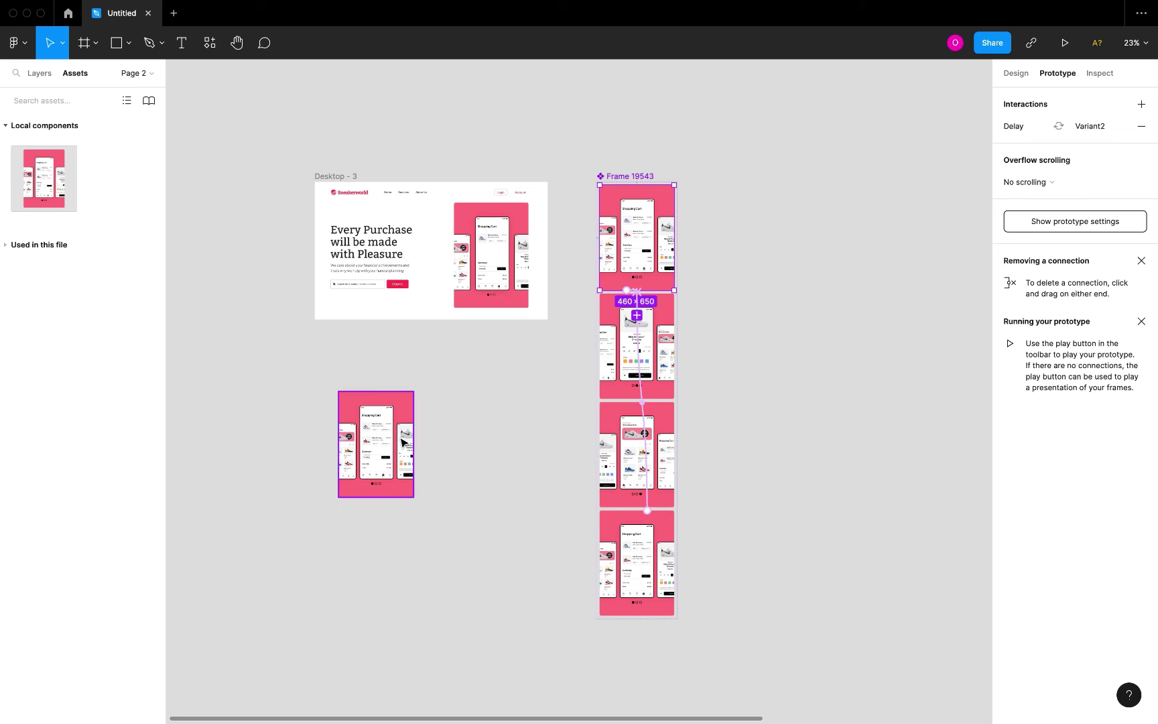
click(375, 444)
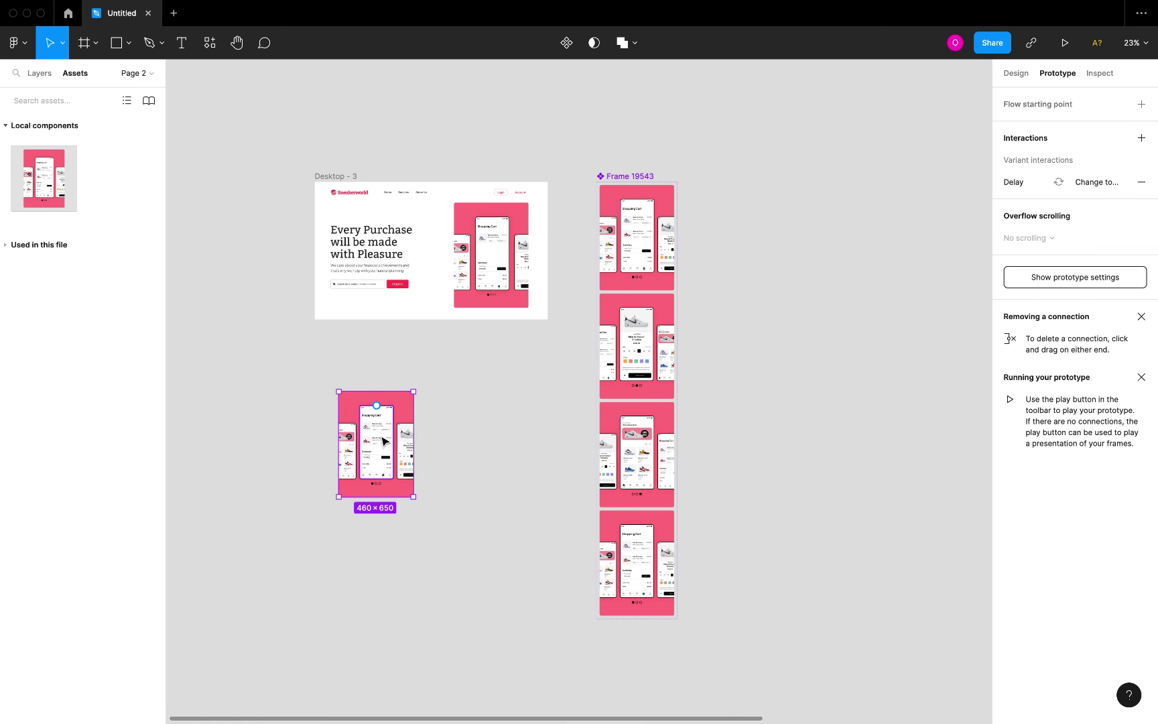
key(Delete)
Step: Replace the hero's pink phone frame with the Frame 19543 carousel via Paste to replace
scroll(489, 305, up, 2)
scroll(488, 272, up, 5)
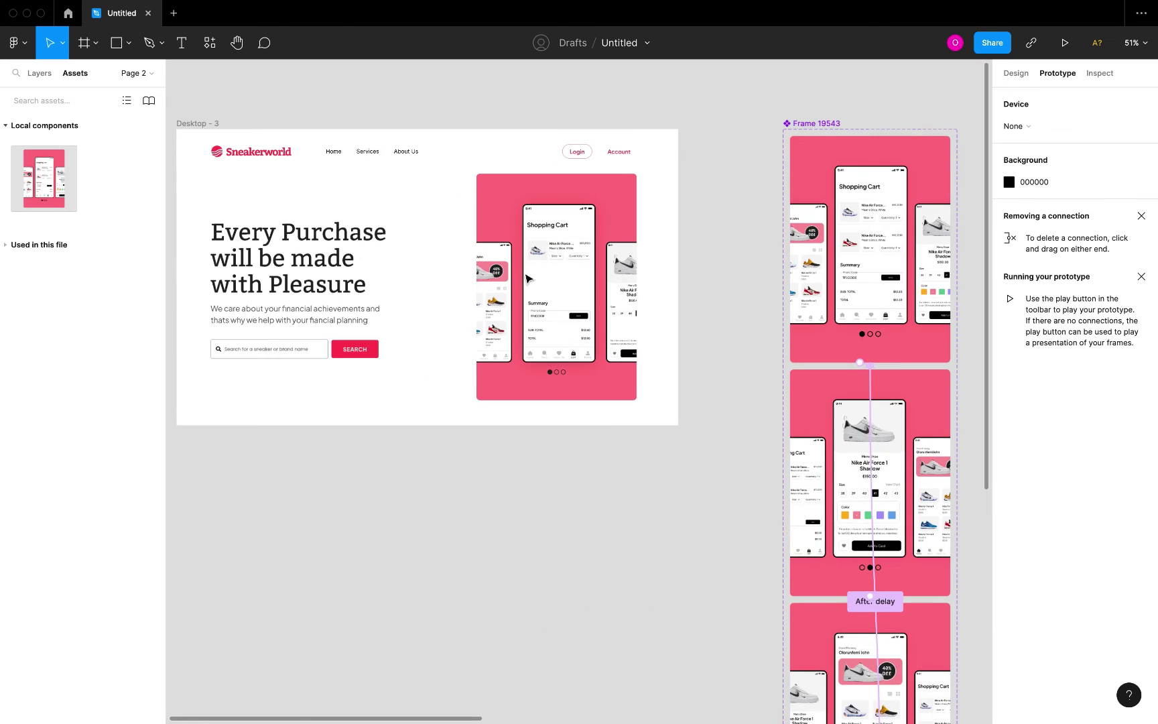
click(529, 276)
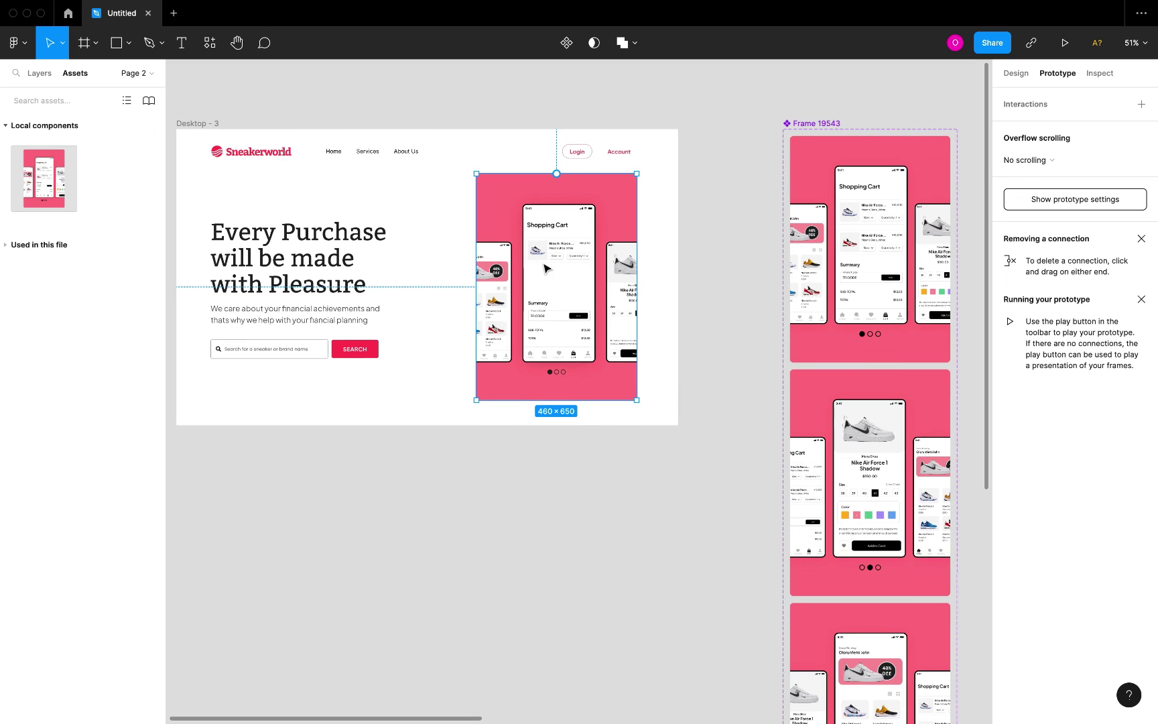
right_click(545, 261)
click(595, 306)
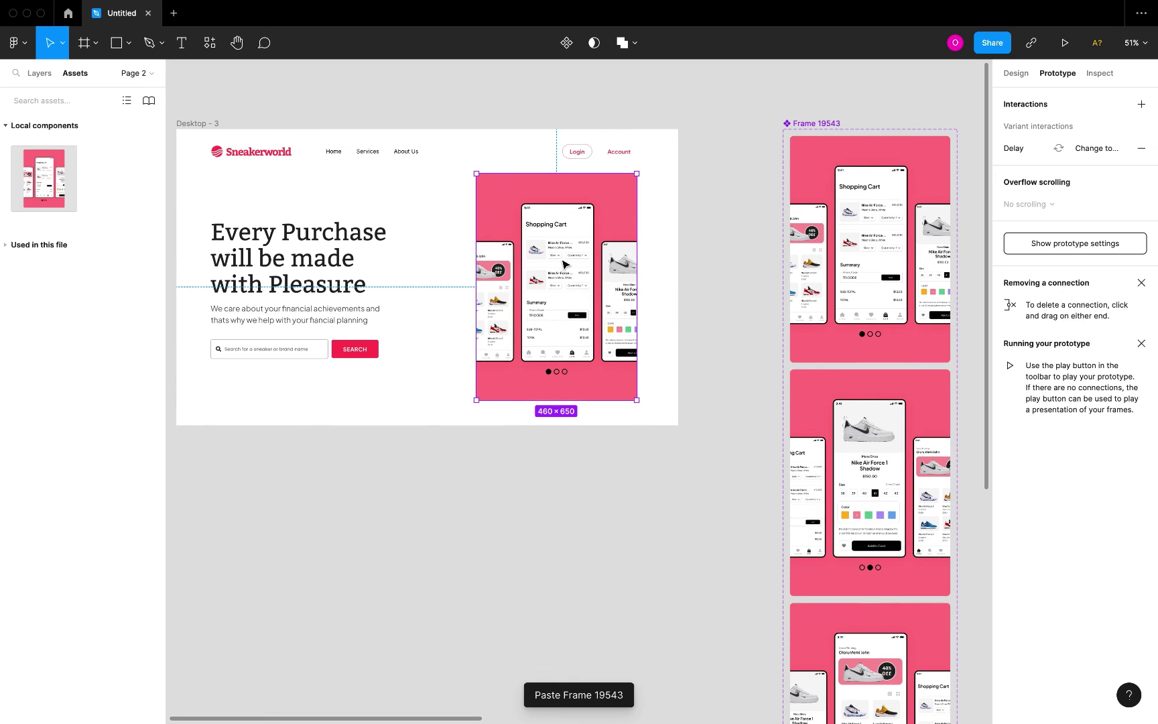
scroll(576, 267, left, 5)
scroll(576, 266, up, 2)
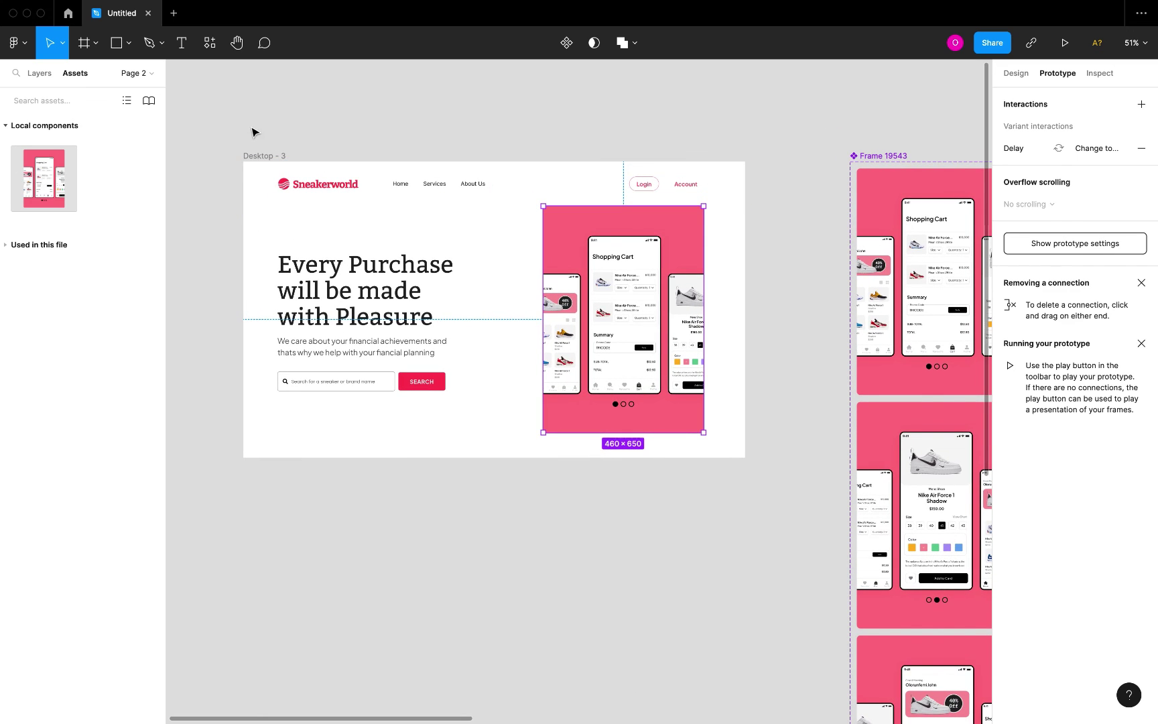
click(253, 131)
click(268, 156)
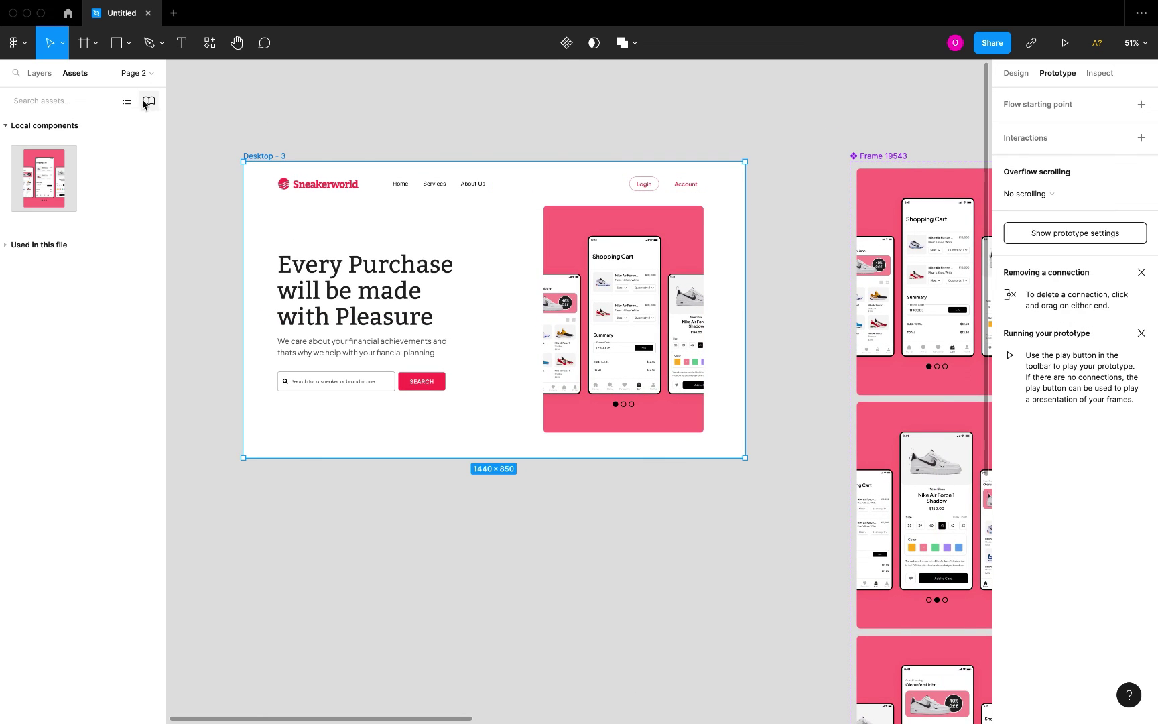
click(39, 73)
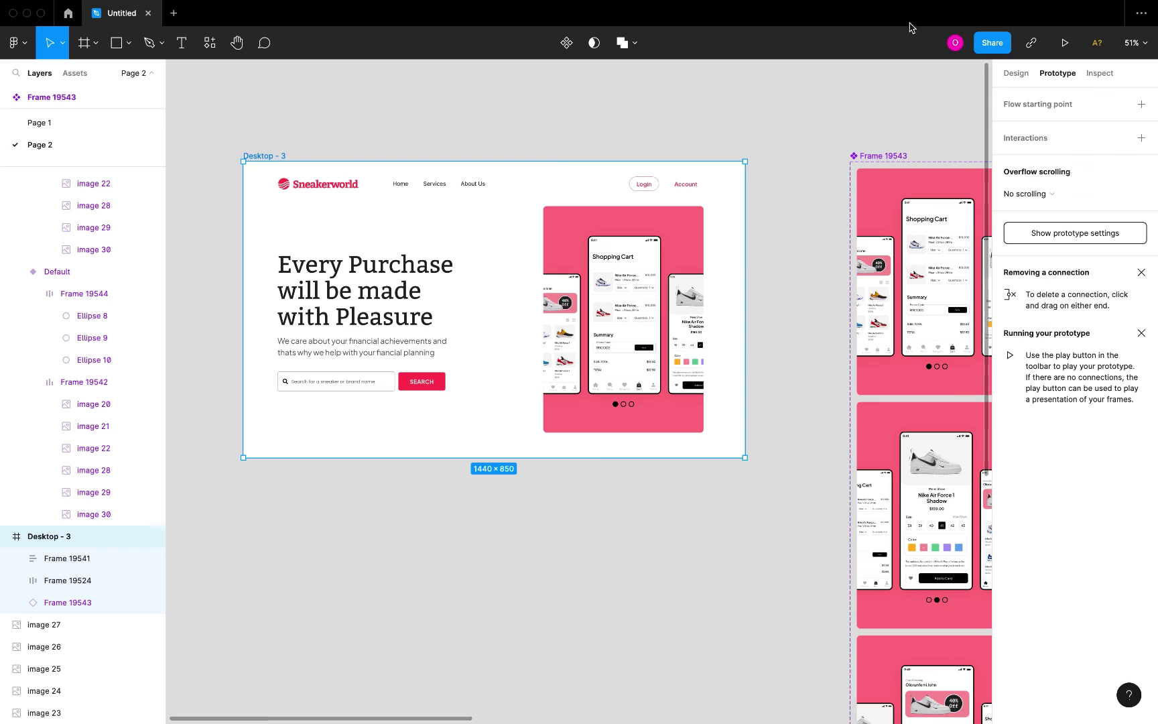
Step: Present the Desktop - 3 prototype to watch the carousel cycle, then go back to the editor
click(1066, 45)
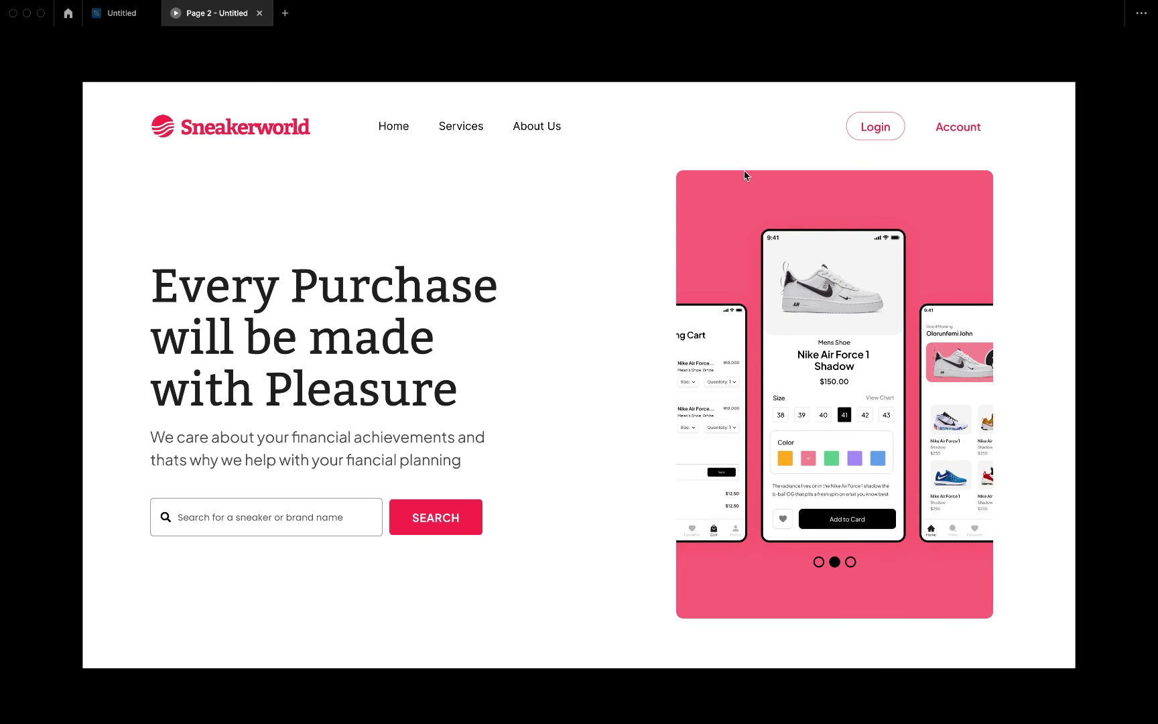
click(114, 14)
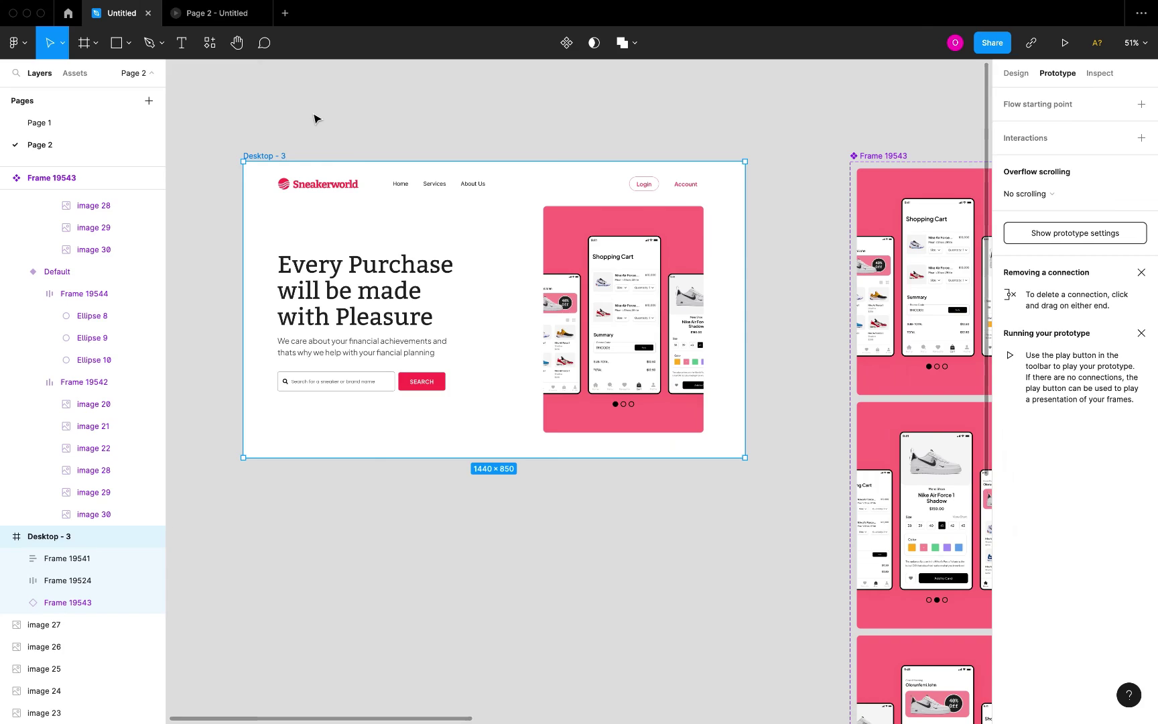
Step: Set the Default→Variant2 and Variant2→Variant3 Smart animate durations to 500ms
scroll(540, 258, right, 5)
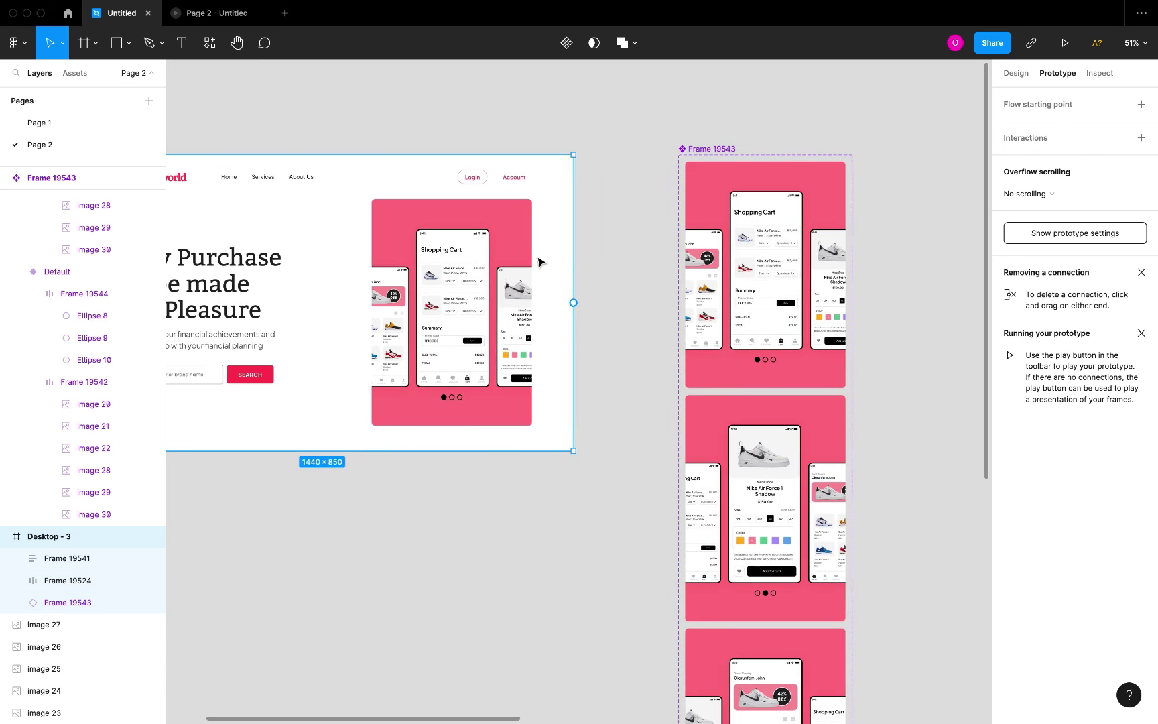
scroll(715, 270, right, 2)
click(680, 290)
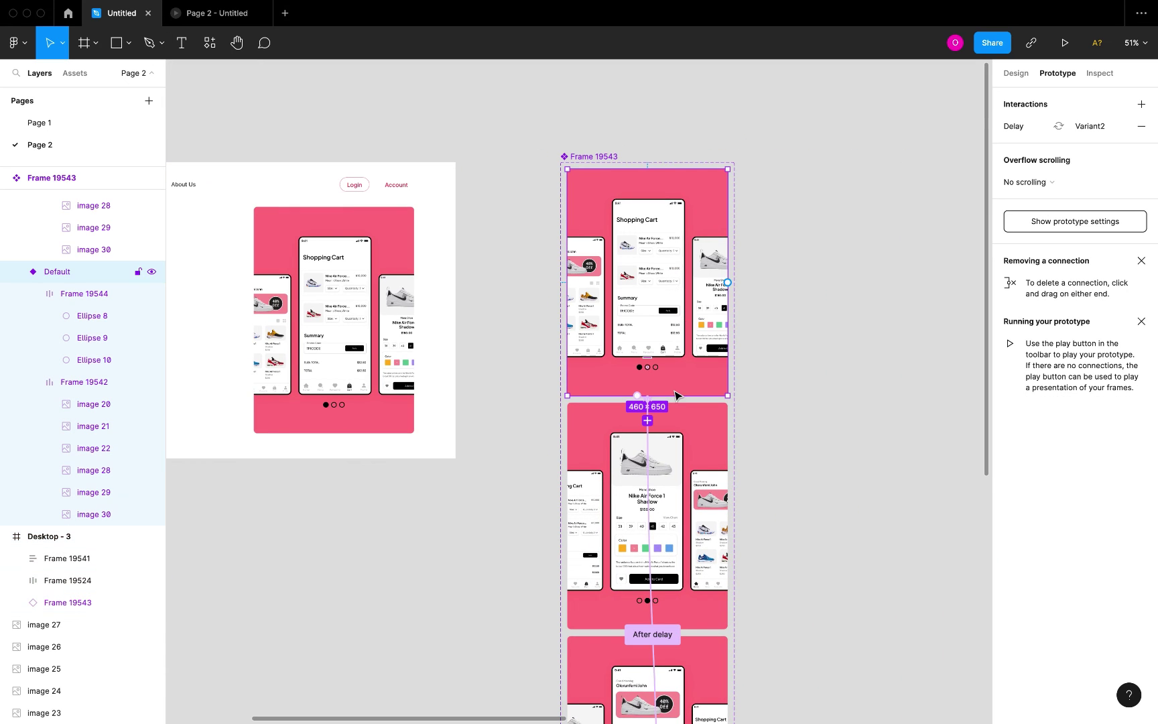
click(1016, 129)
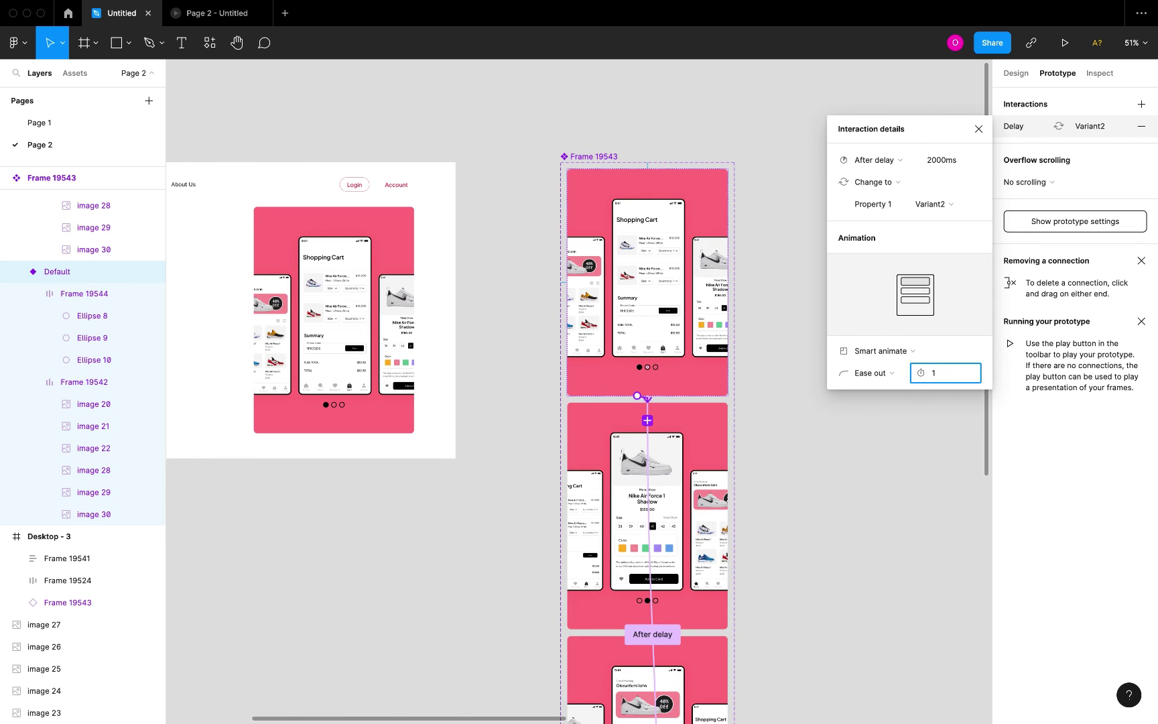
key(Return)
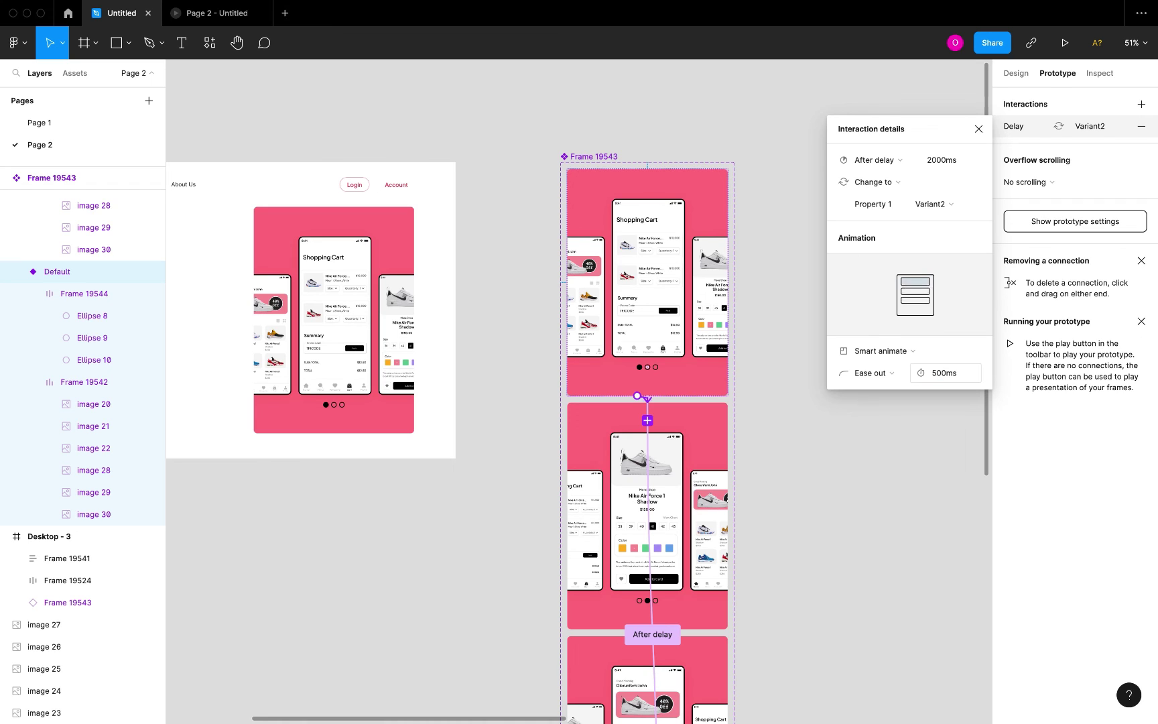
click(717, 590)
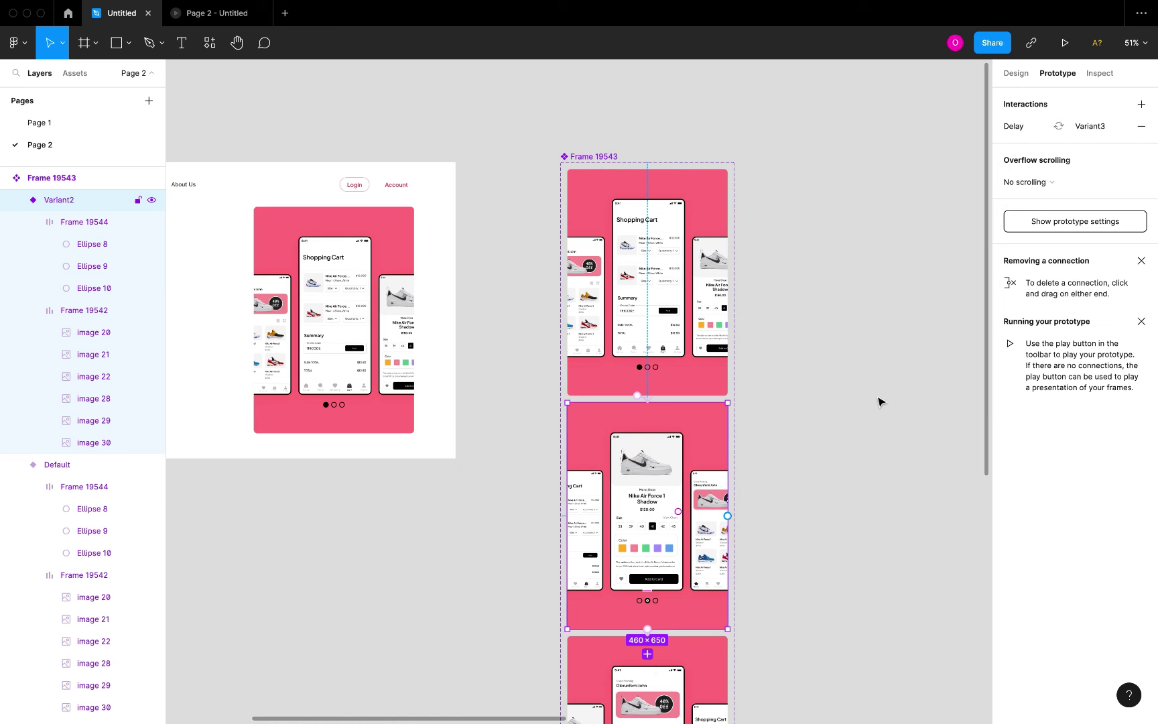
click(1058, 126)
click(946, 374)
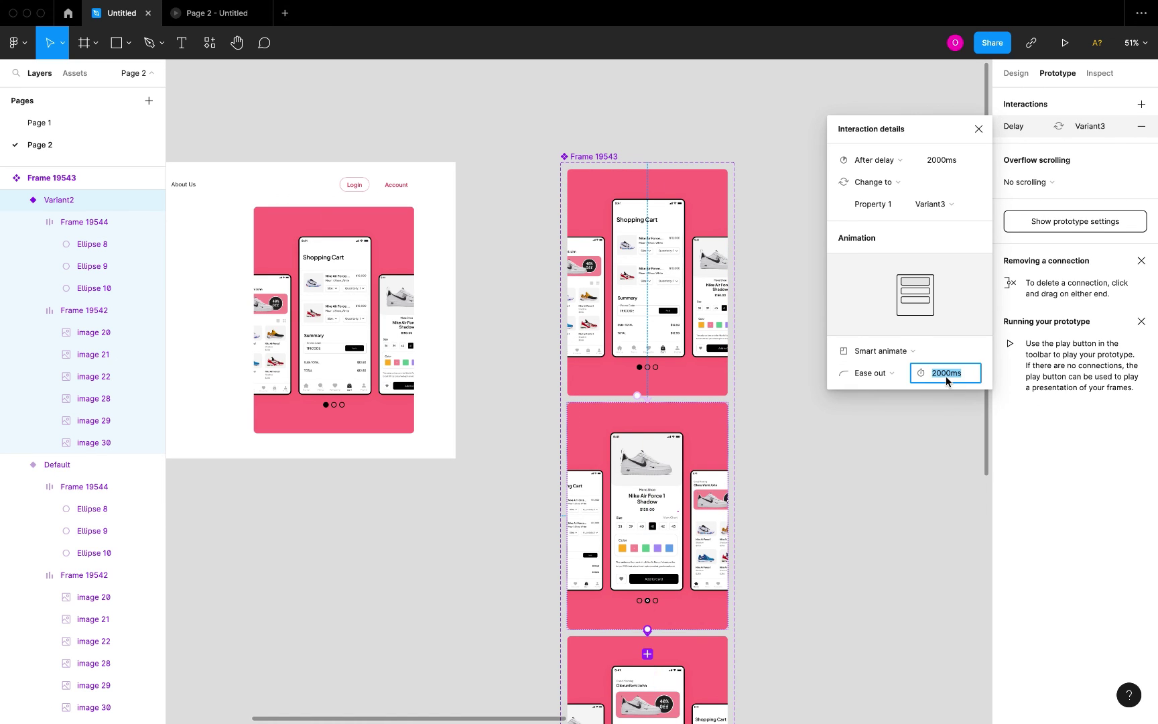
text(500)
key(Return)
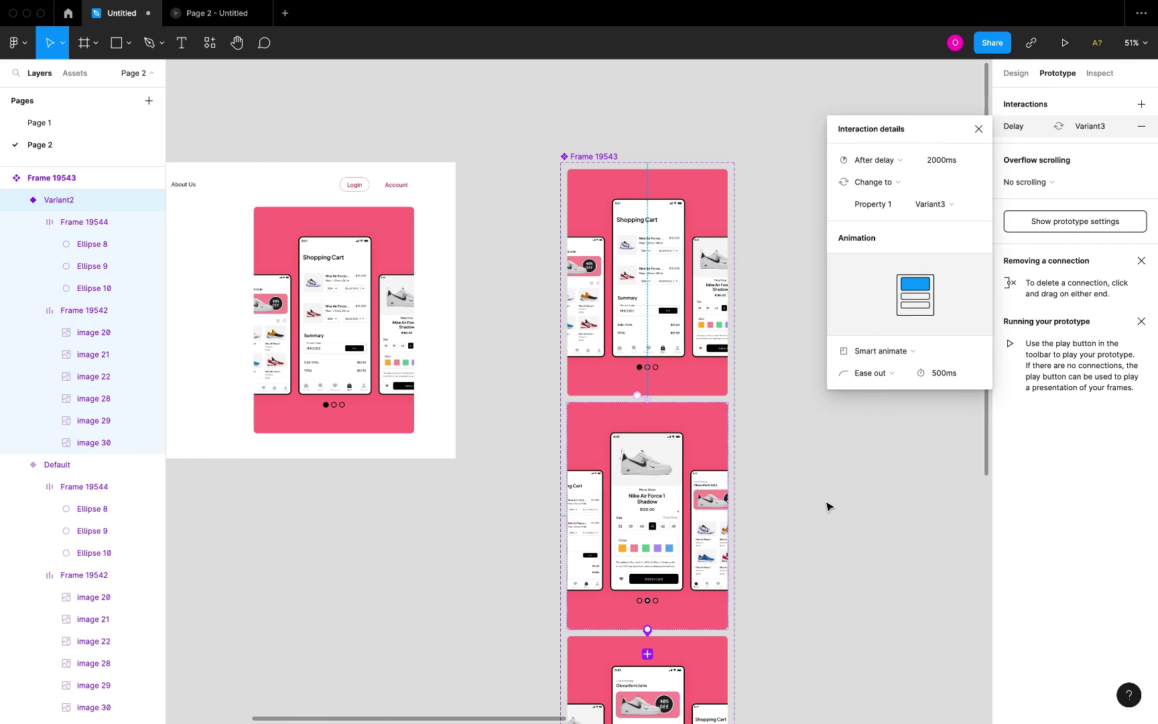
Step: Set the Variant3→Variant4 Smart animate duration to 500ms
scroll(829, 505, down, 5)
scroll(829, 506, down, 2)
key(Tab)
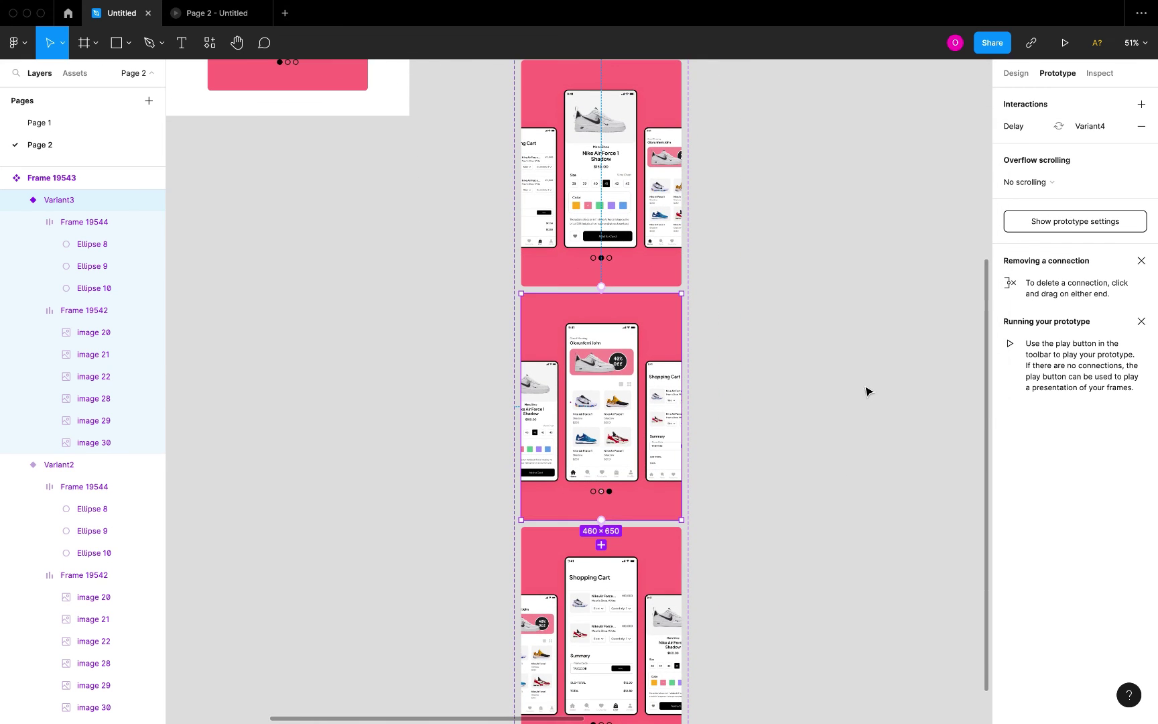
click(1090, 127)
click(951, 373)
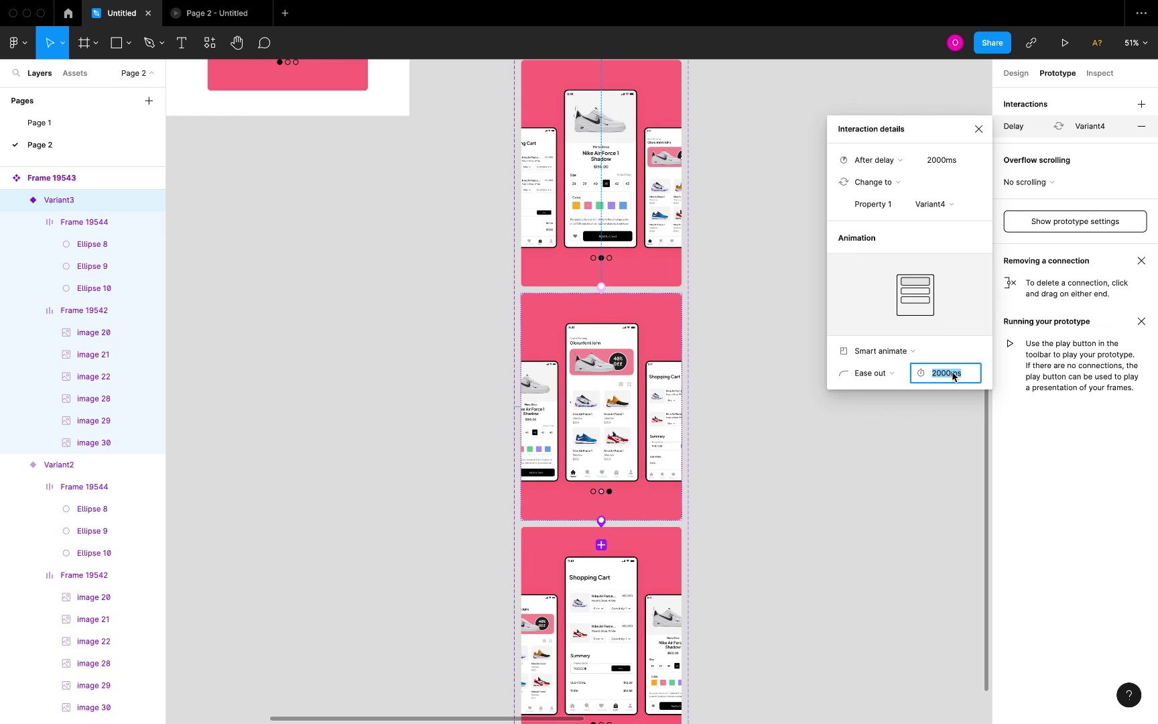
text(500)
key(Return)
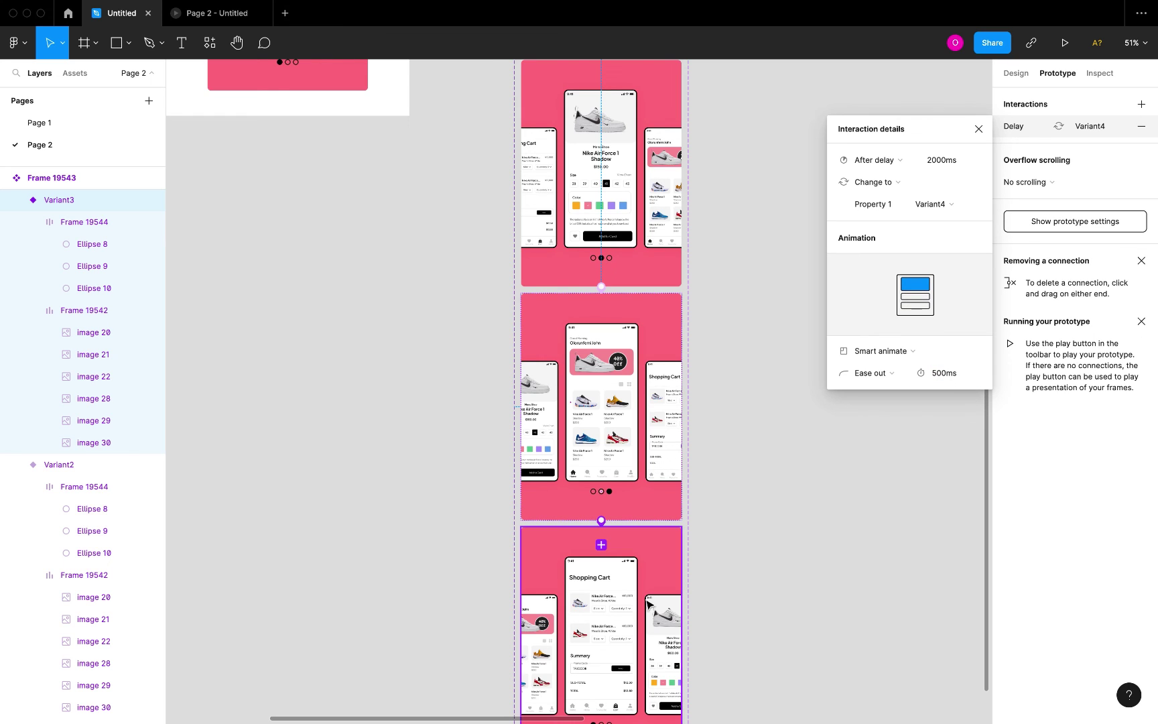
Step: Present the landing page prototype again
scroll(637, 454, down, 10)
click(637, 453)
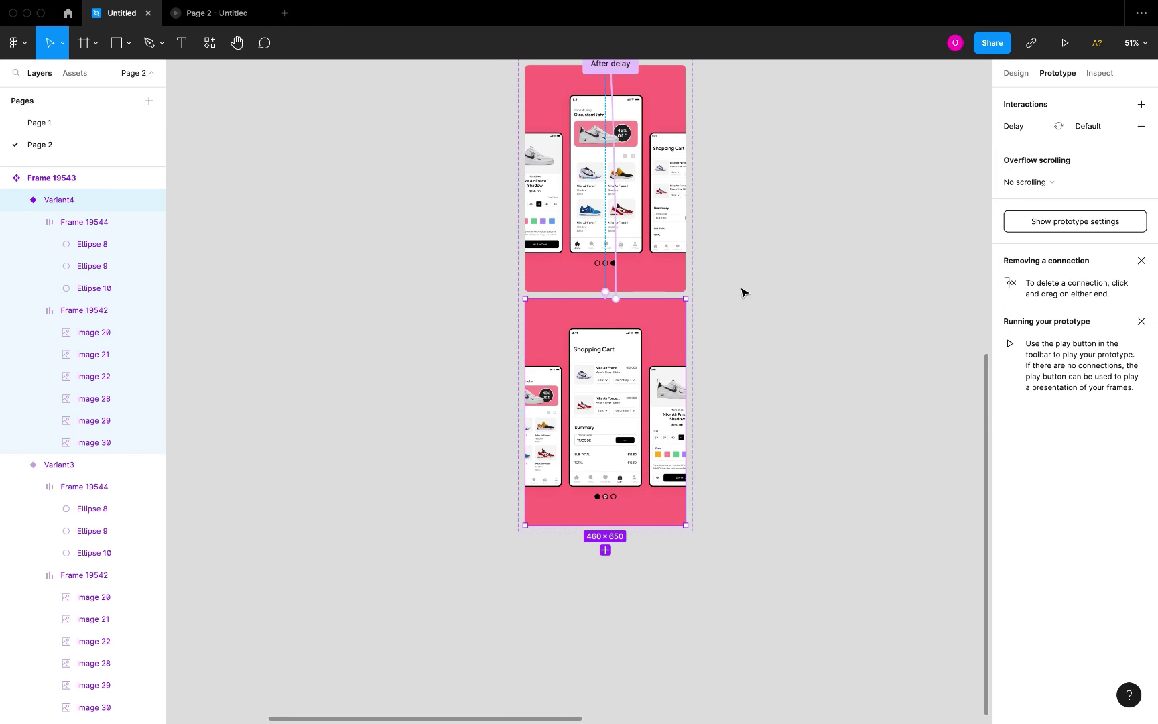
click(1064, 44)
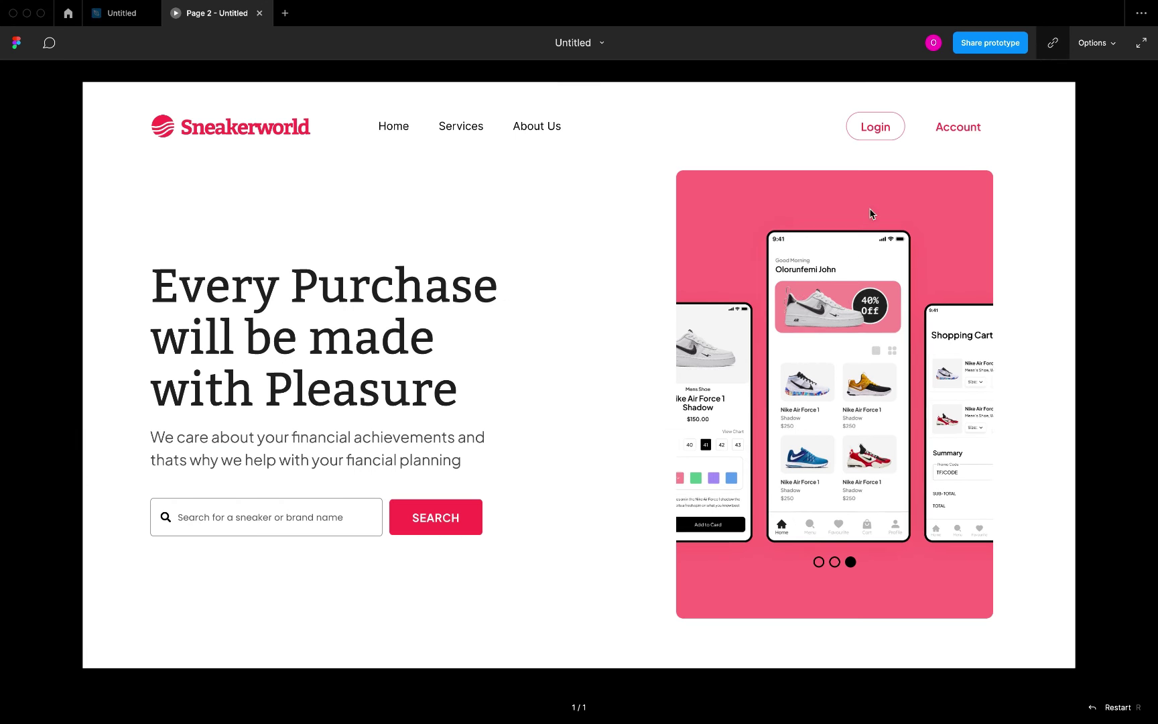